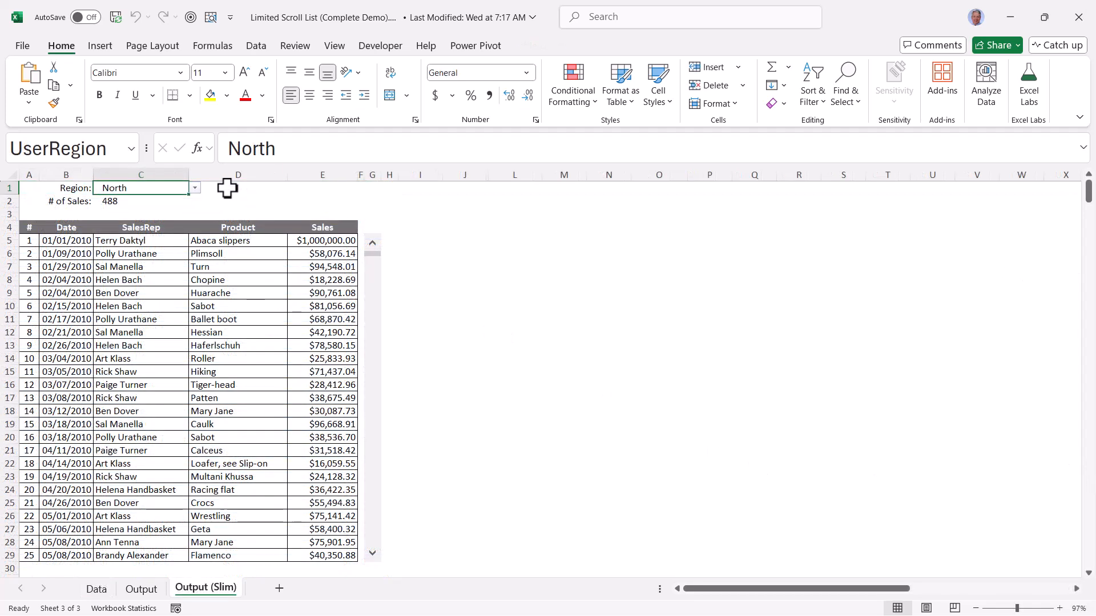
# Switch the sales report's region to East, West and South in turn
pyautogui.click(194, 189)
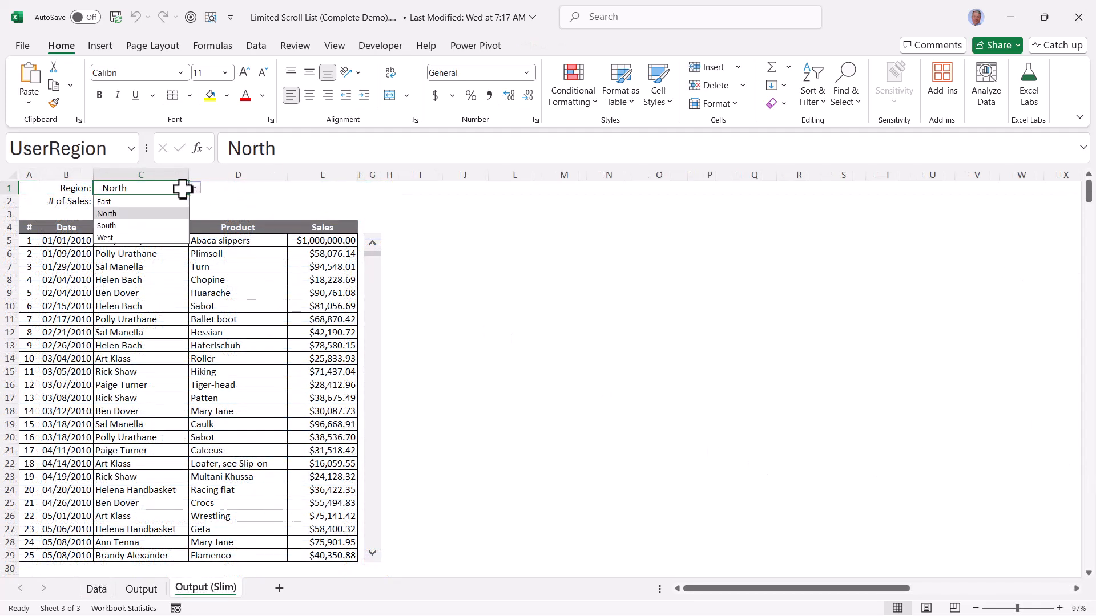
pyautogui.click(169, 197)
pyautogui.click(194, 189)
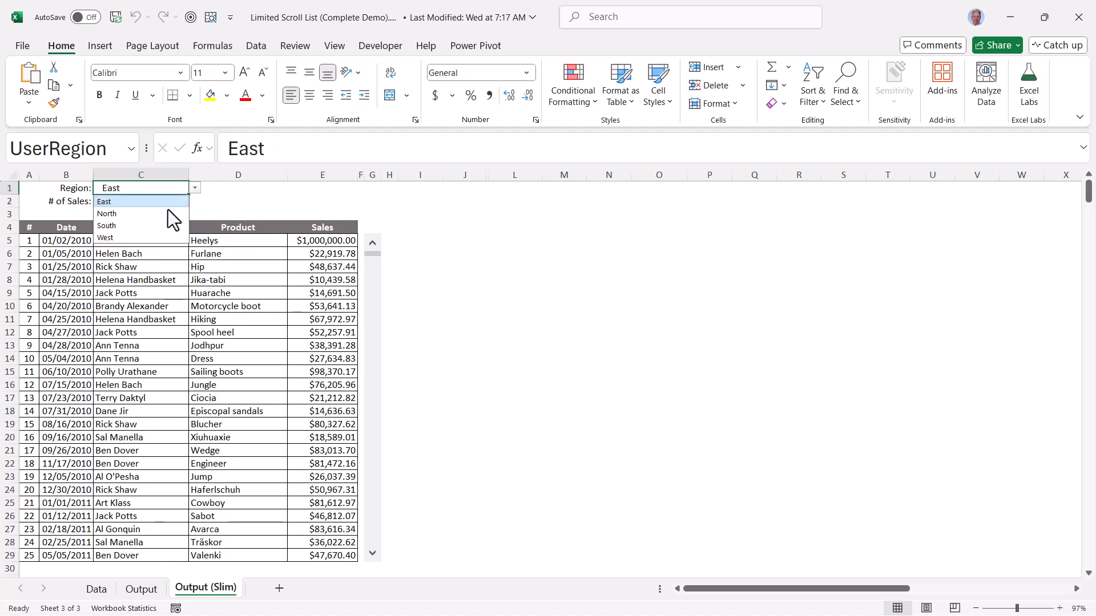
pyautogui.click(148, 236)
pyautogui.click(194, 188)
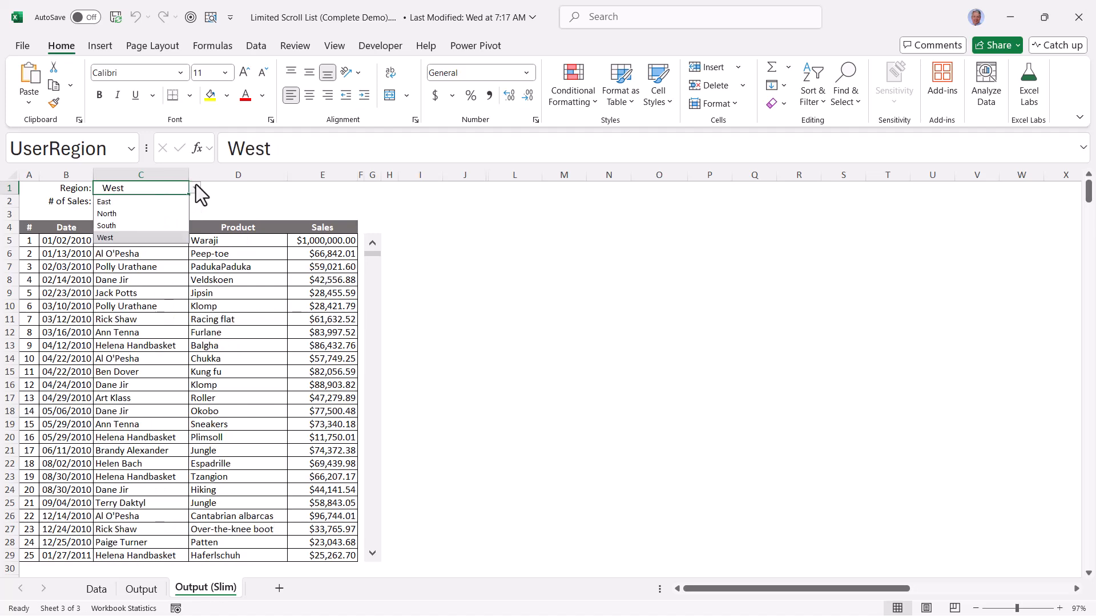
pyautogui.click(142, 224)
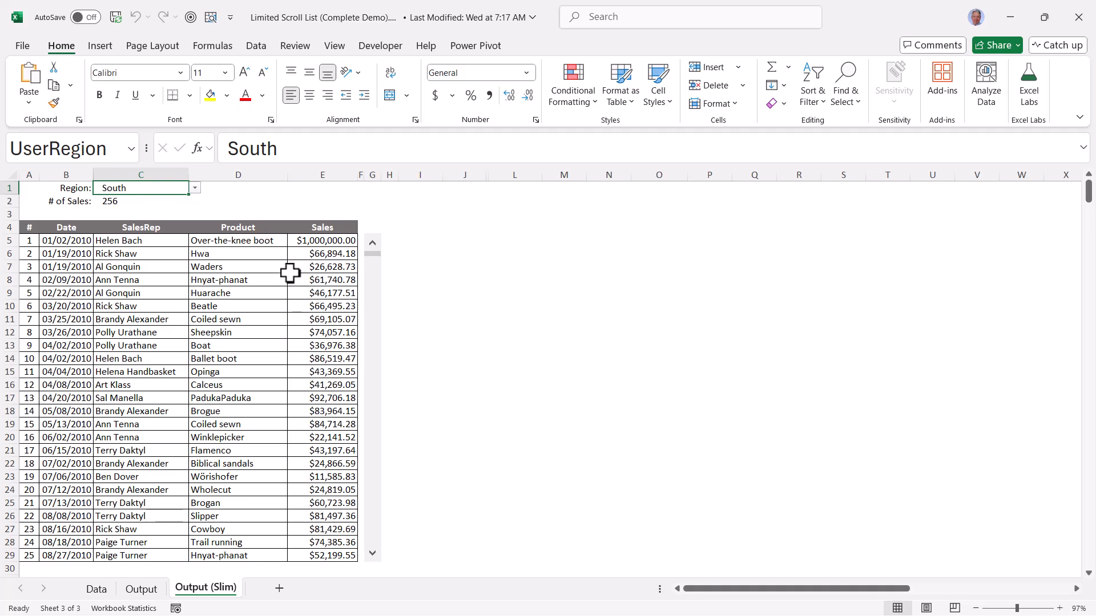
# Scroll the South sales list to its final record and partway back up
pyautogui.moveTo(374, 255); pyautogui.dragTo(374, 529)
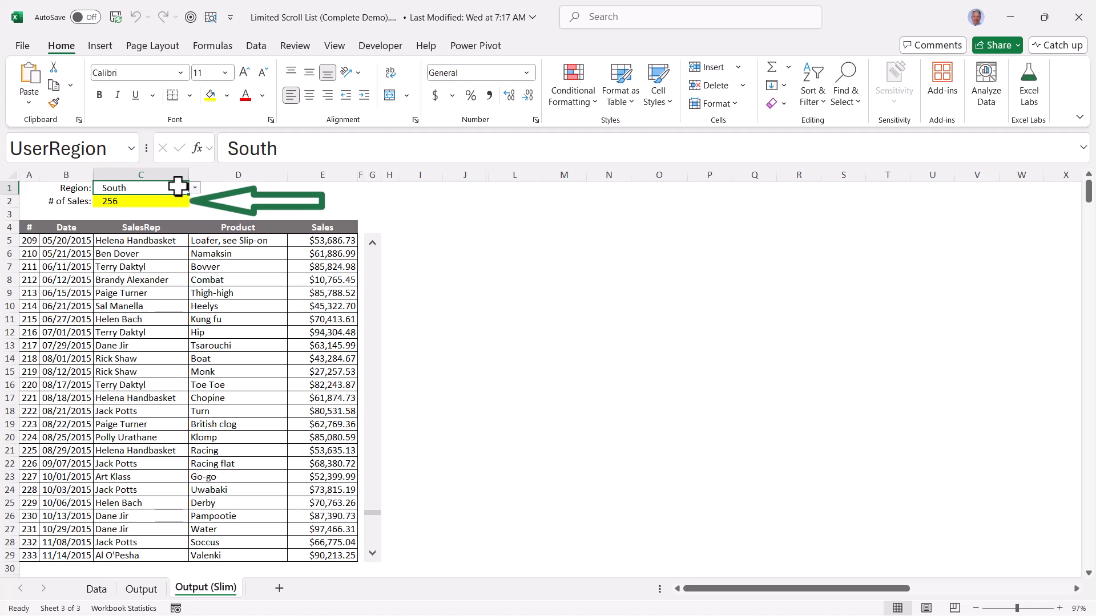
pyautogui.click(375, 534)
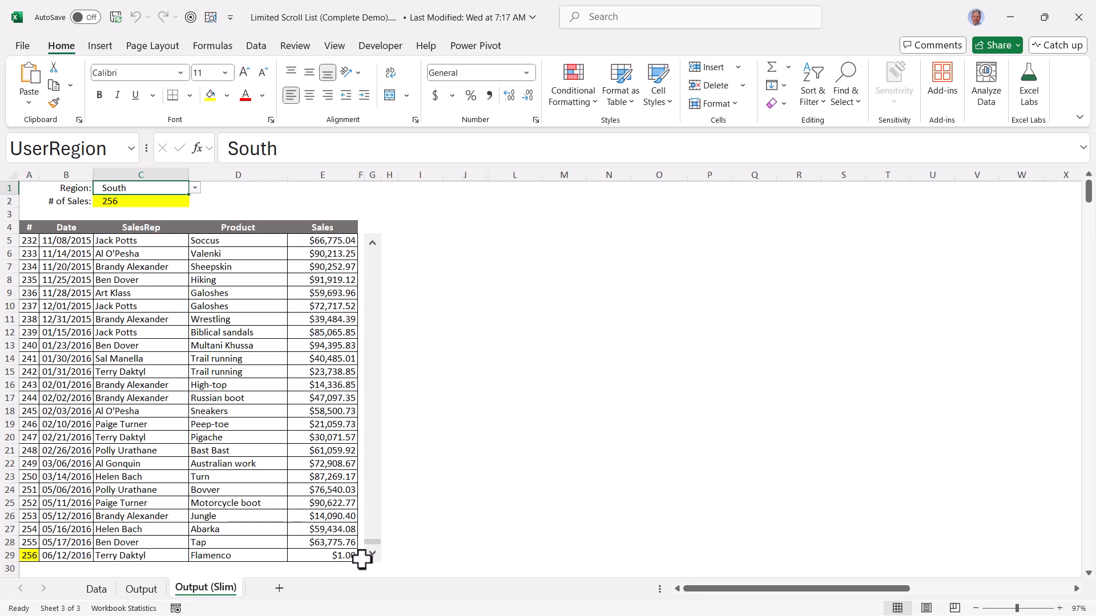
pyautogui.moveTo(374, 545); pyautogui.dragTo(343, 319)
# Switch the report's region to North and scroll its sales list to the last record
pyautogui.click(195, 189)
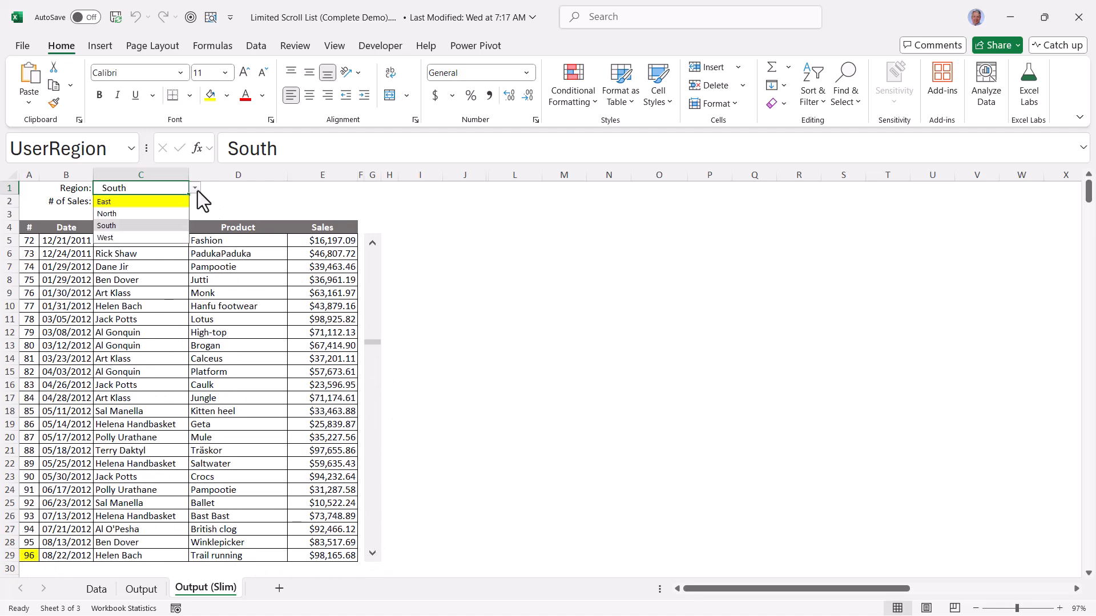
pyautogui.click(124, 214)
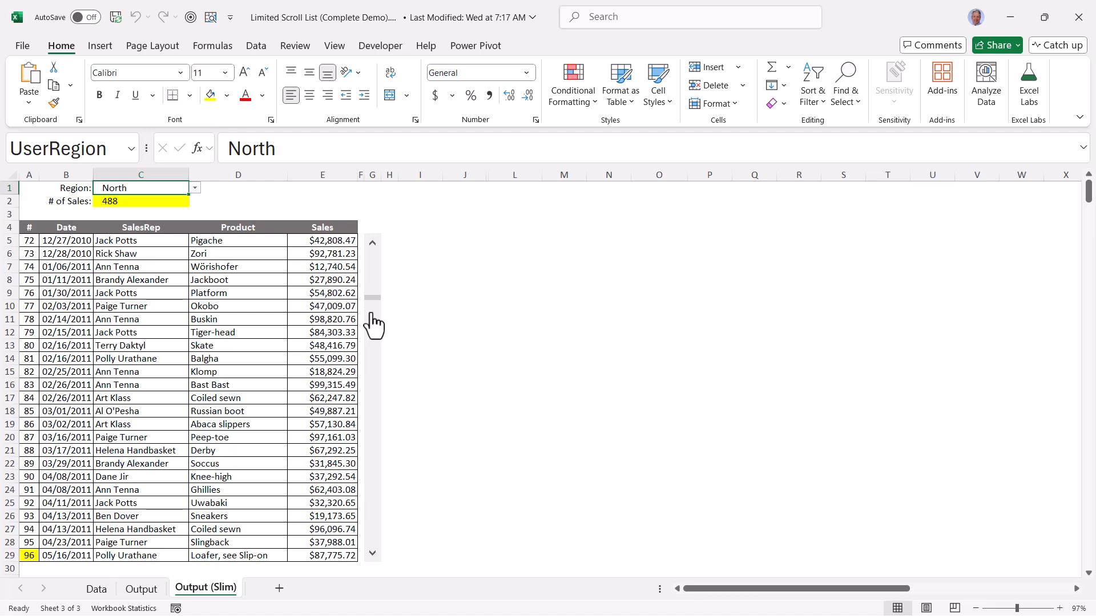
pyautogui.moveTo(372, 299); pyautogui.dragTo(372, 562)
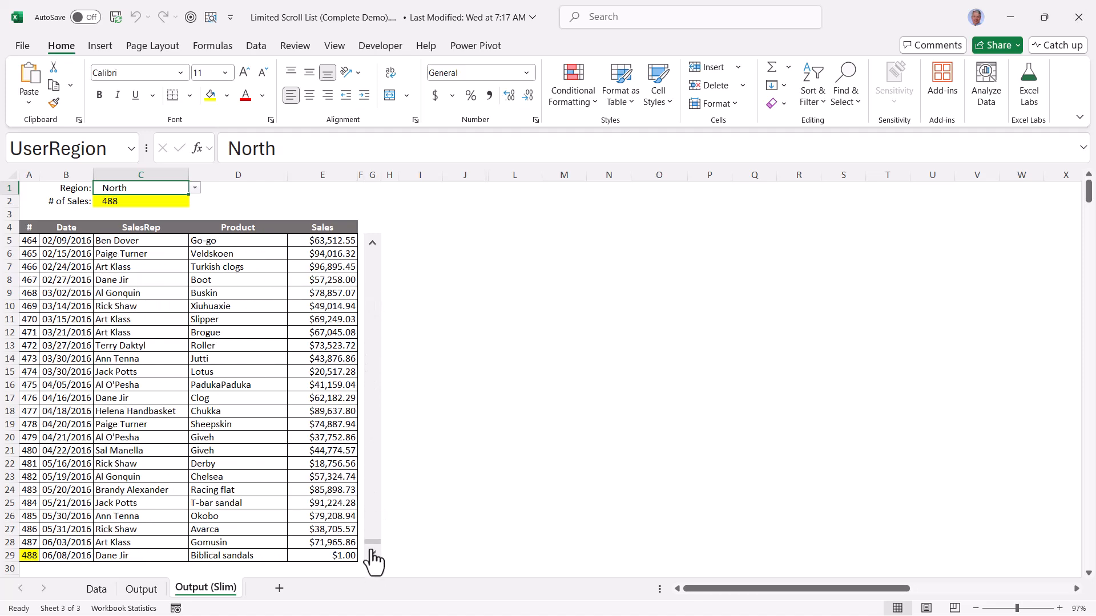
# Switch the report's region to East and scroll its sales list to the end and back to the start
pyautogui.click(195, 188)
pyautogui.click(161, 204)
pyautogui.moveTo(377, 533); pyautogui.dragTo(374, 291)
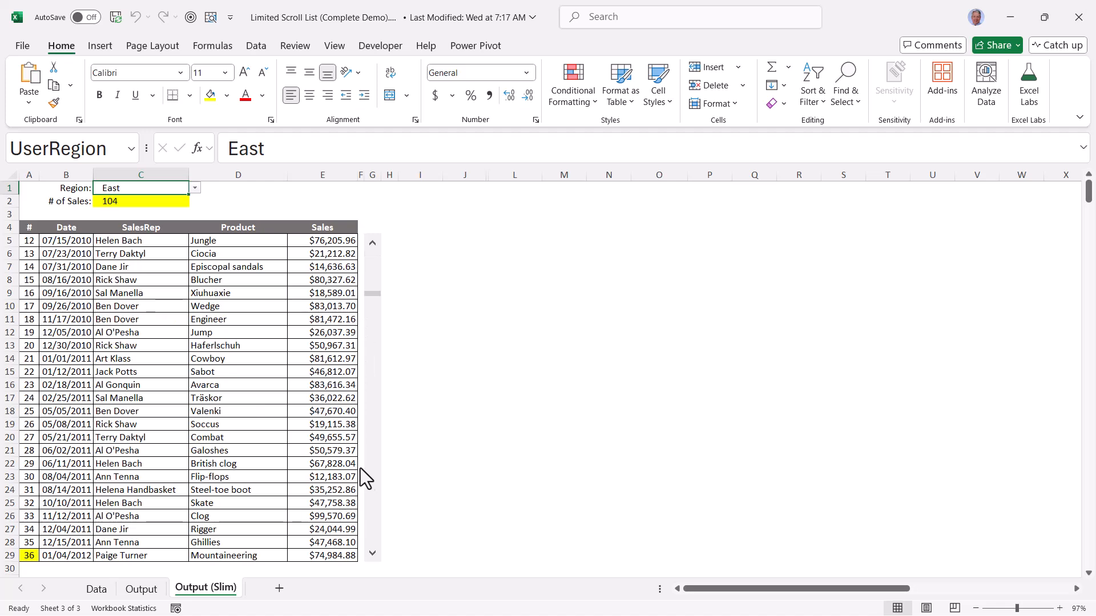
pyautogui.moveTo(361, 460); pyautogui.dragTo(365, 564)
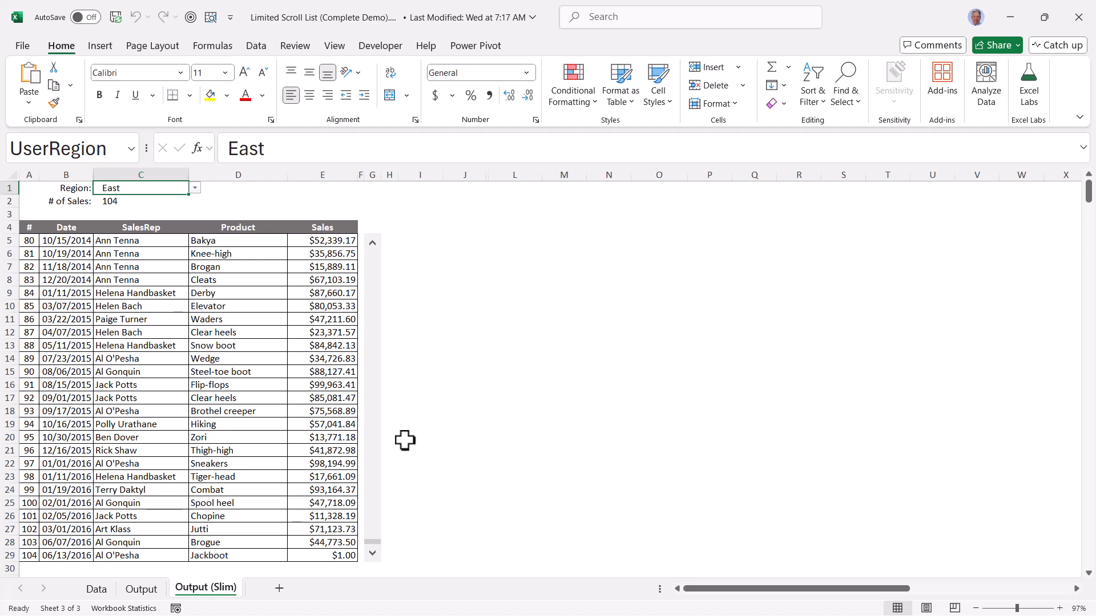
pyautogui.moveTo(372, 541); pyautogui.dragTo(372, 245)
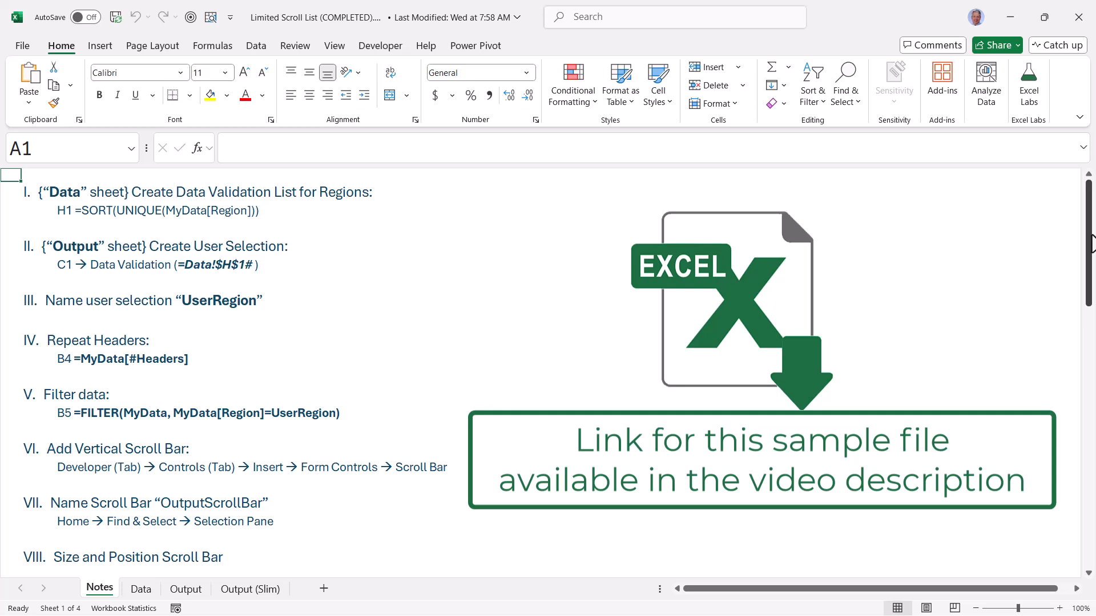
# Look over the project's build notes and the sales records on the Data sheet
pyautogui.moveTo(1092, 243); pyautogui.dragTo(1087, 196)
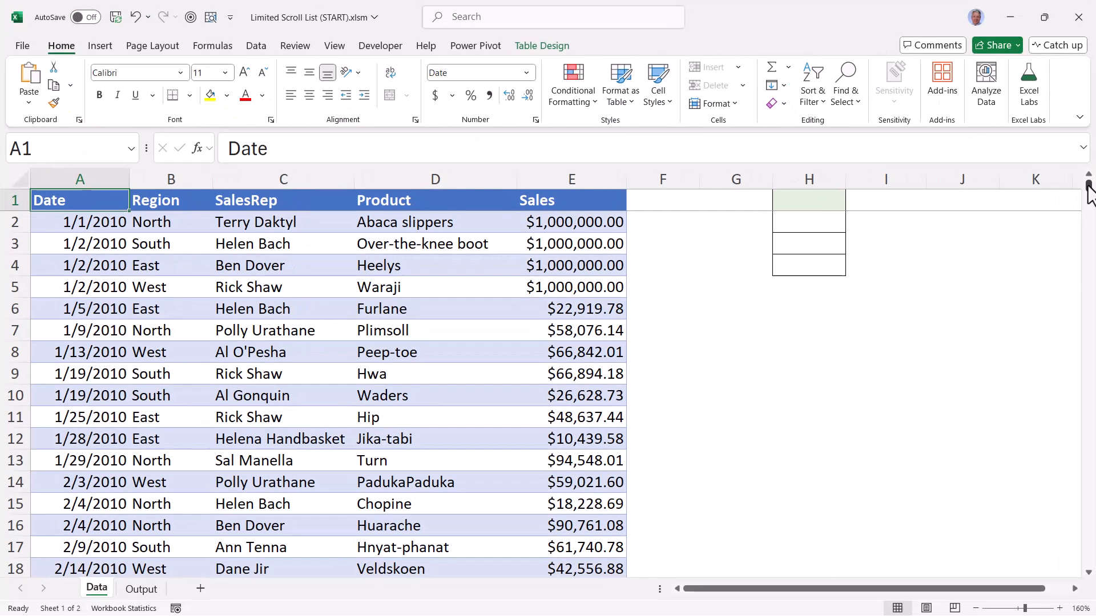
pyautogui.moveTo(1088, 188); pyautogui.dragTo(1089, 191)
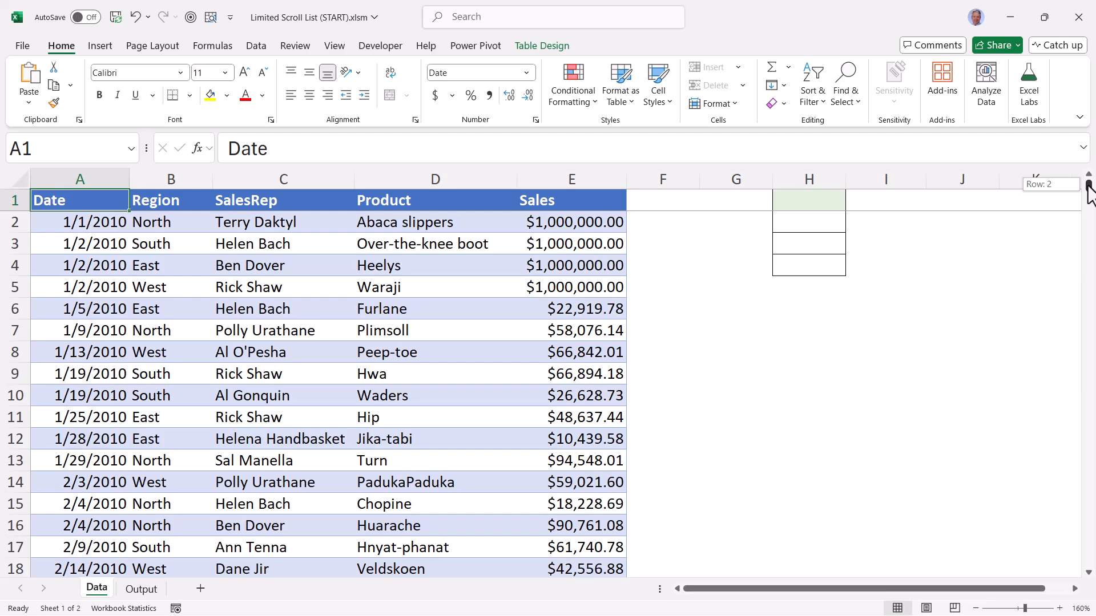
pyautogui.moveTo(1088, 185); pyautogui.dragTo(1094, 593)
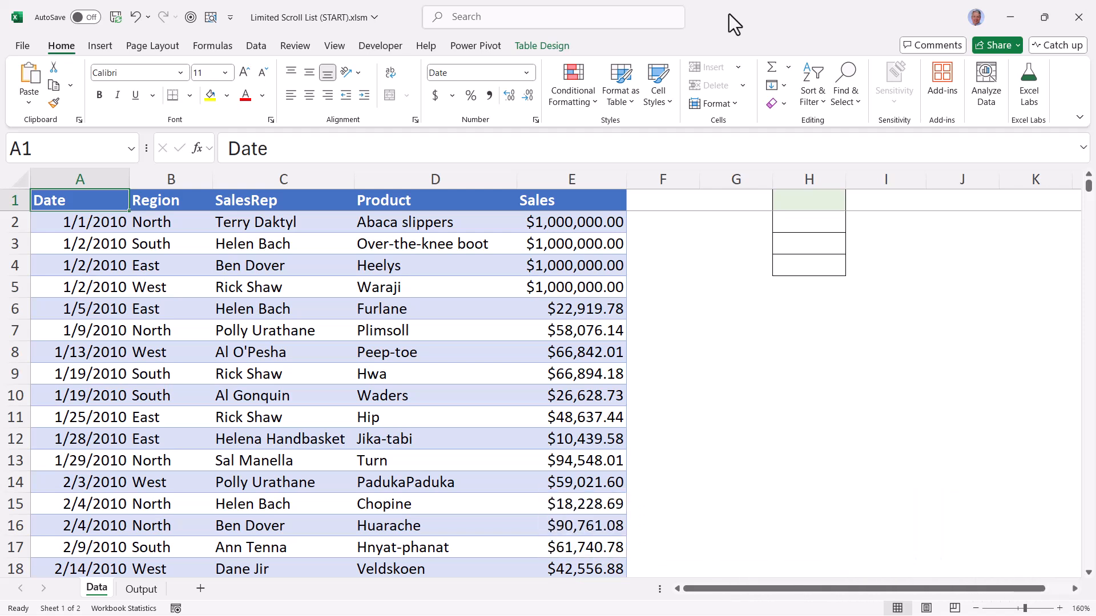
# Extract the distinct regions into cell H1 of the Data sheet with =UNIQUE(MyData[Region])
pyautogui.click(807, 201)
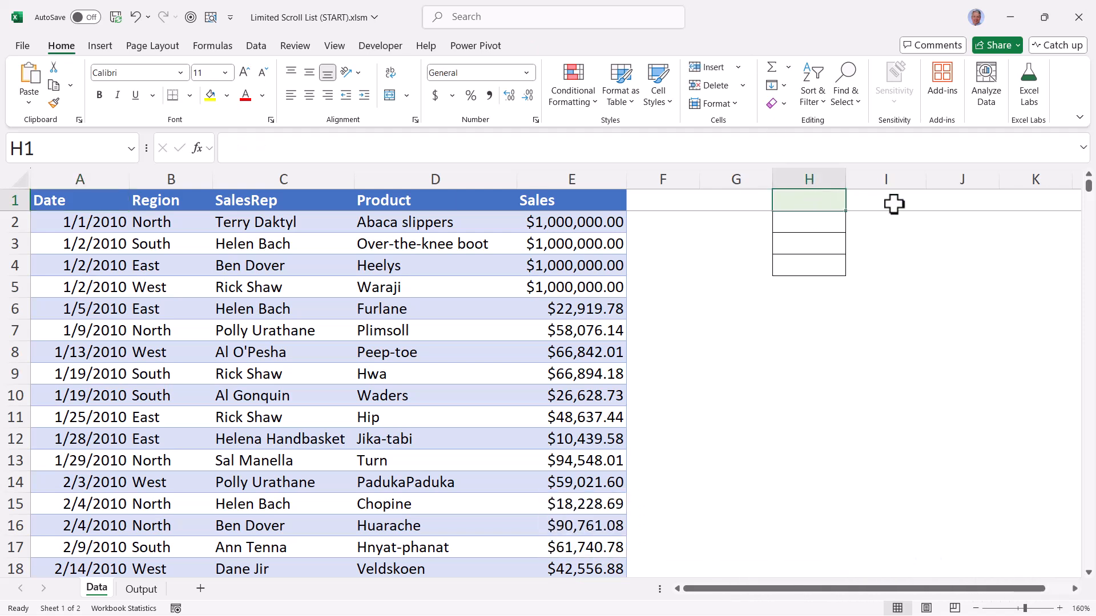
pyautogui.write('=uniq')
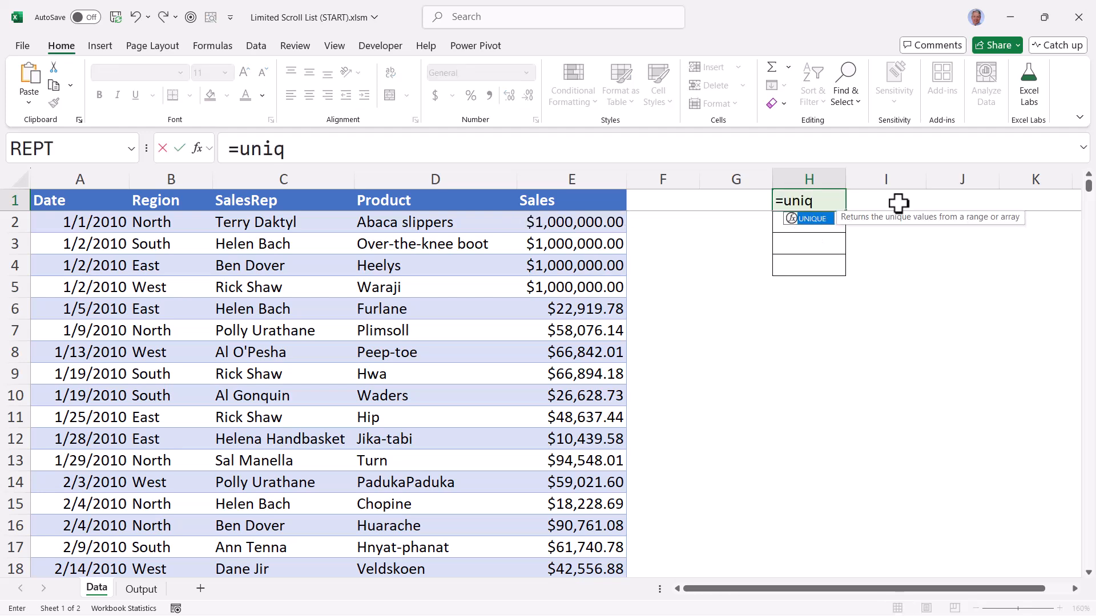
pyautogui.press('Tab')
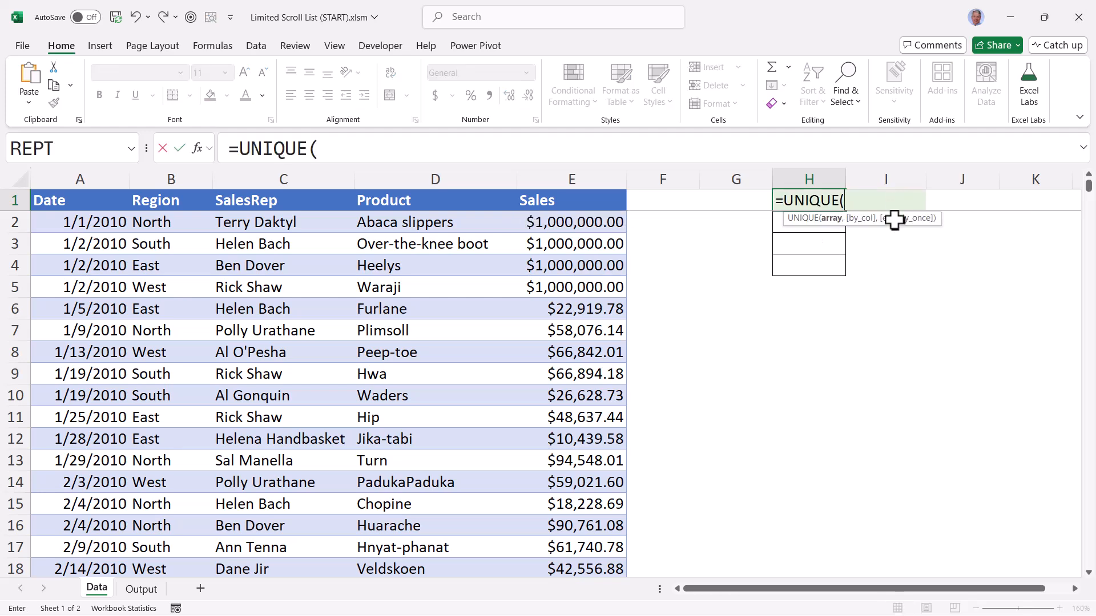
pyautogui.click(159, 195)
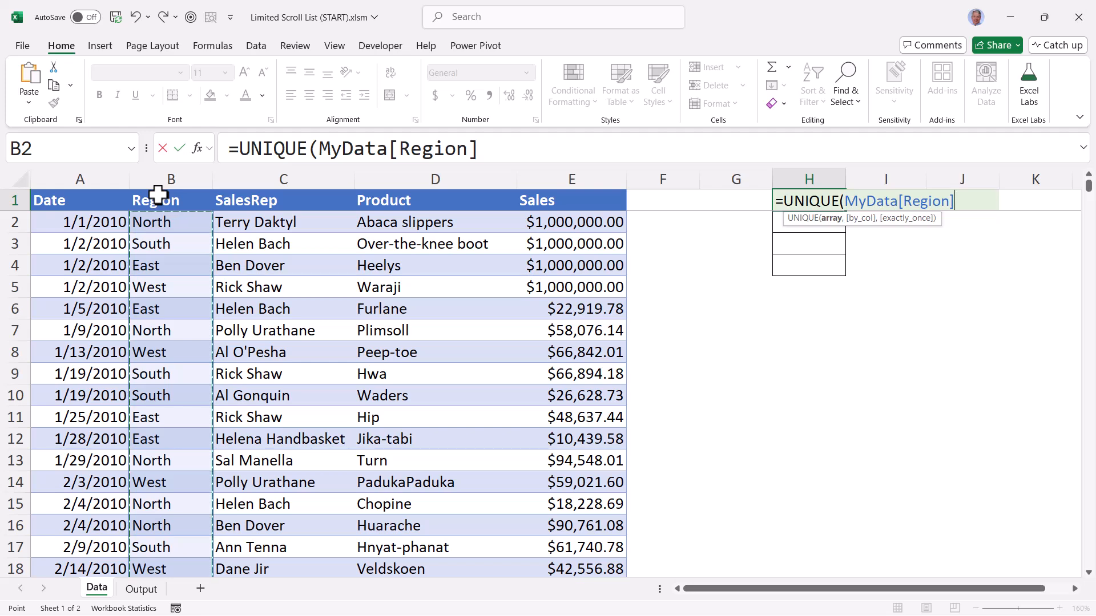
pyautogui.hotkey('ctrl', 'Return')
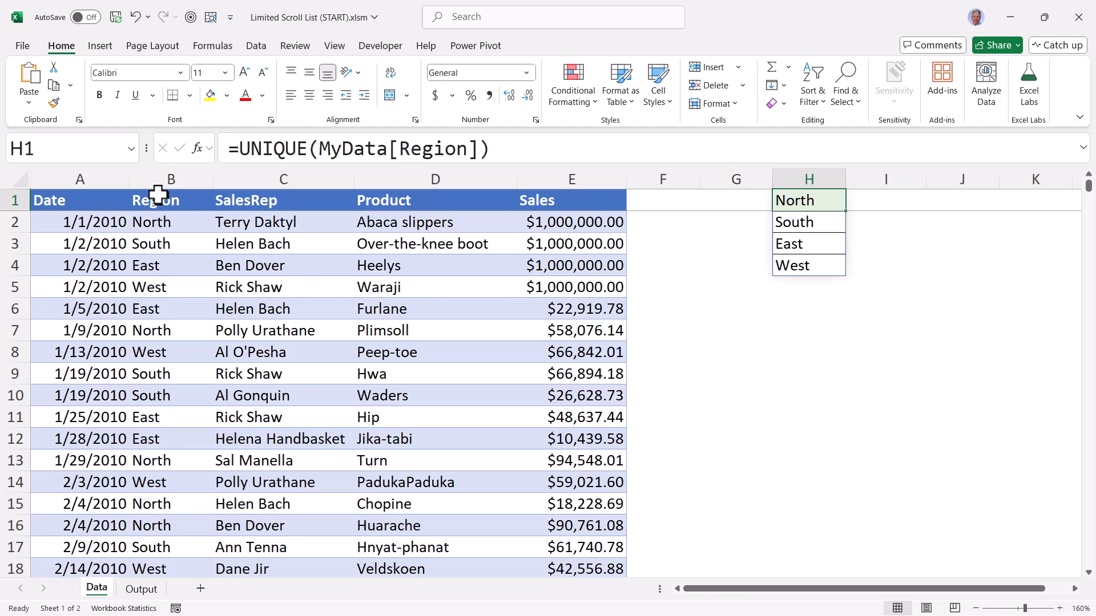
# Wrap the H1 formula in SORT so it reads =SORT(UNIQUE(MyData[Region]))
pyautogui.click(239, 148)
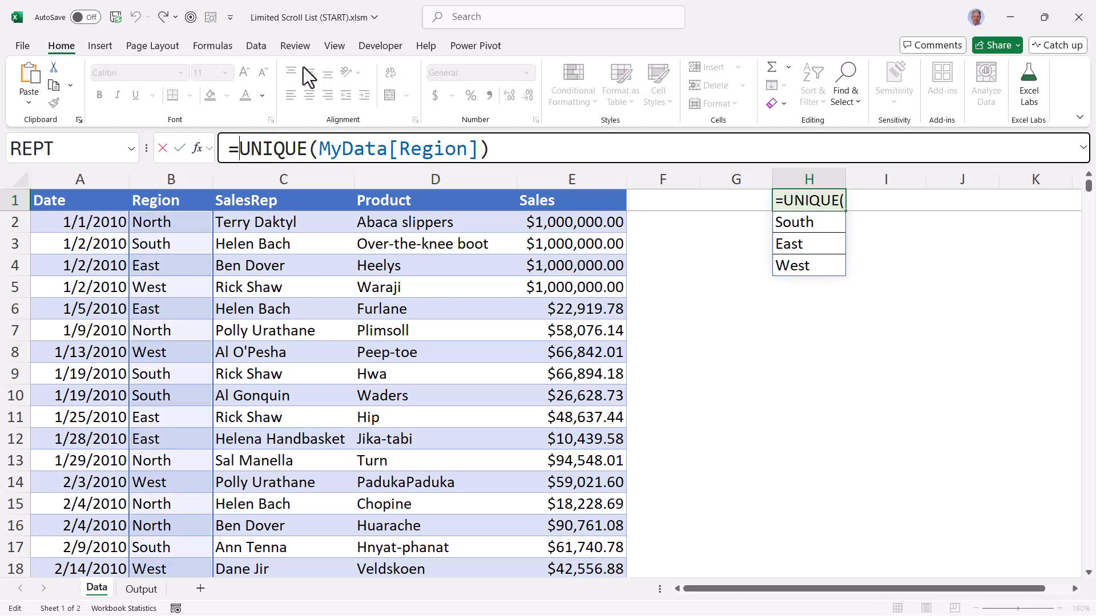
pyautogui.write('SORT')
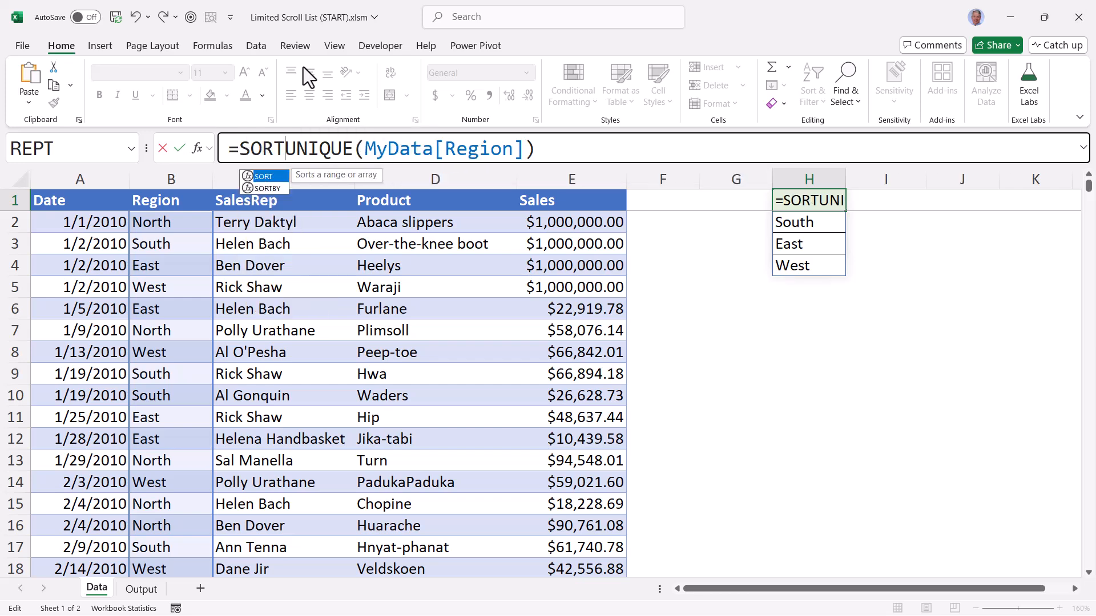
pyautogui.write('(')
pyautogui.hotkey('ctrl', 'Return')
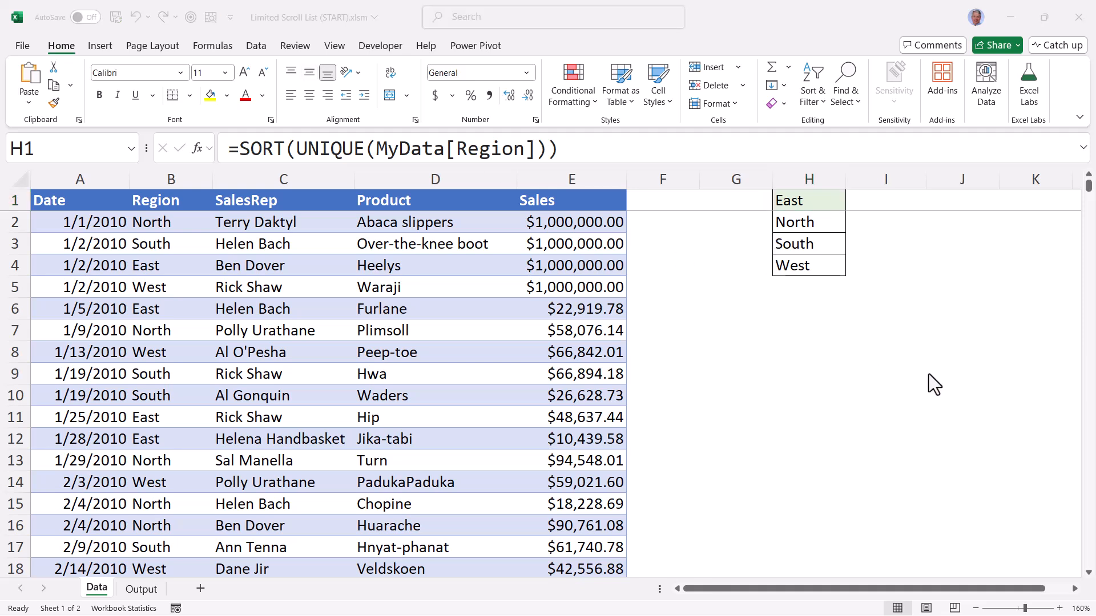
# Add a List data validation to cell C1 of the Output sheet with the source =Data!$H$1#
pyautogui.click(143, 589)
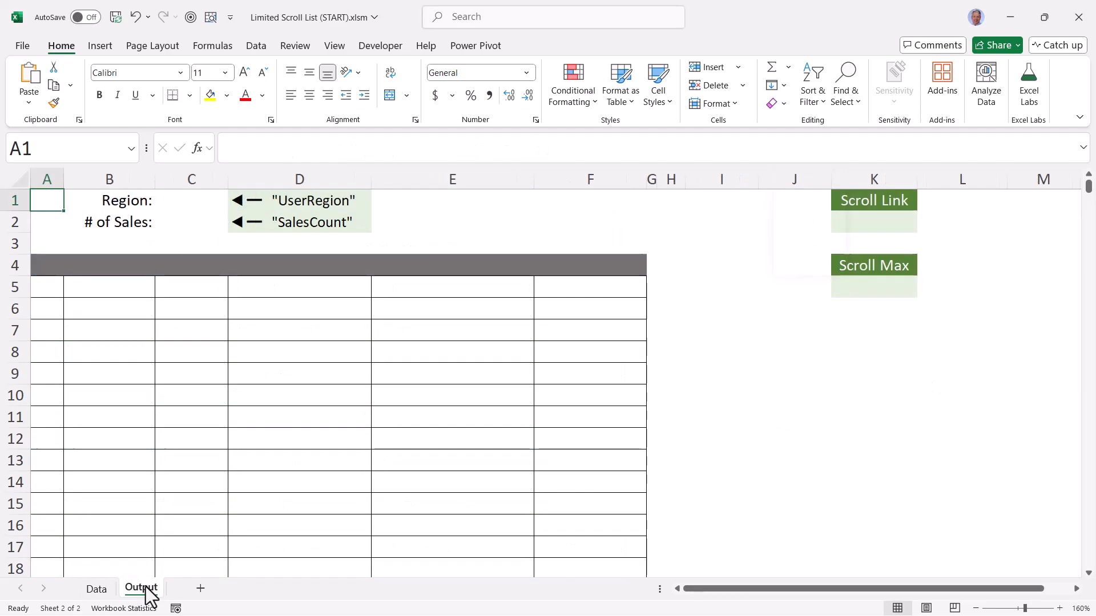
pyautogui.click(195, 201)
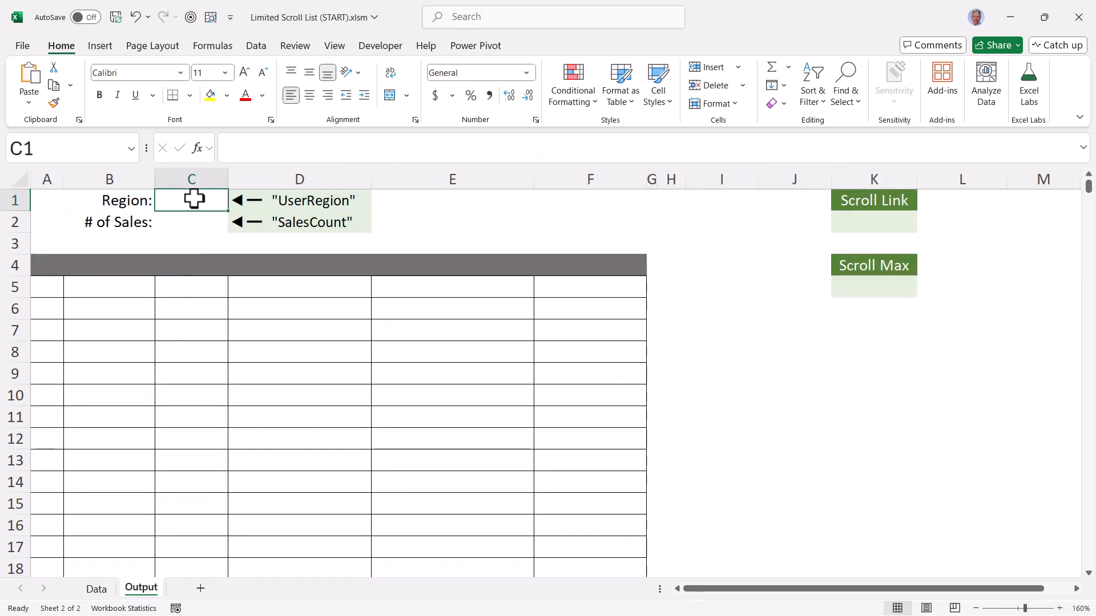
pyautogui.click(255, 46)
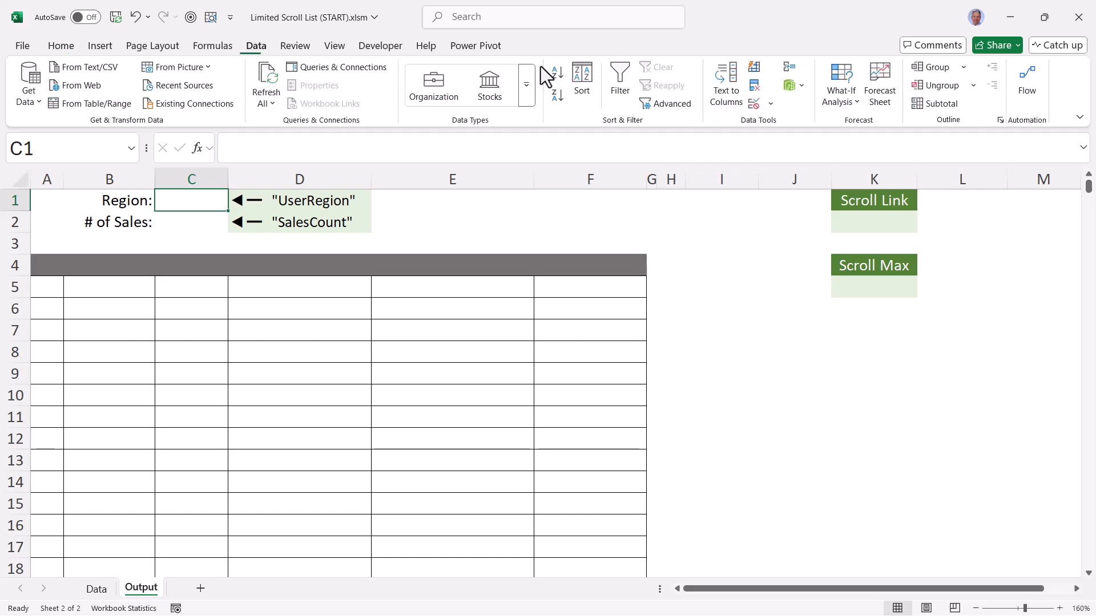
pyautogui.click(754, 104)
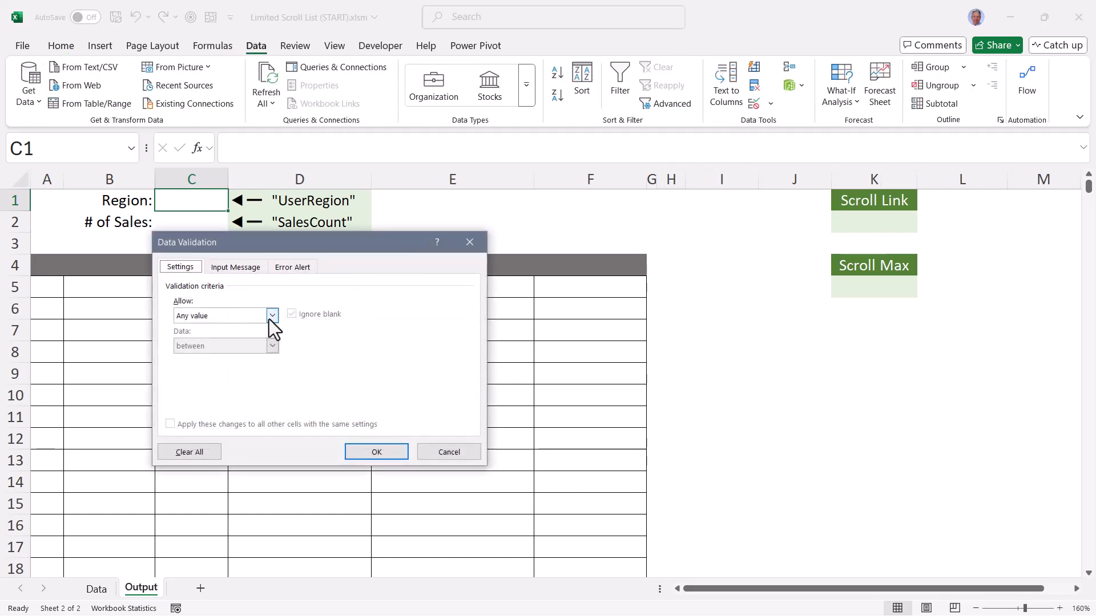
pyautogui.click(272, 316)
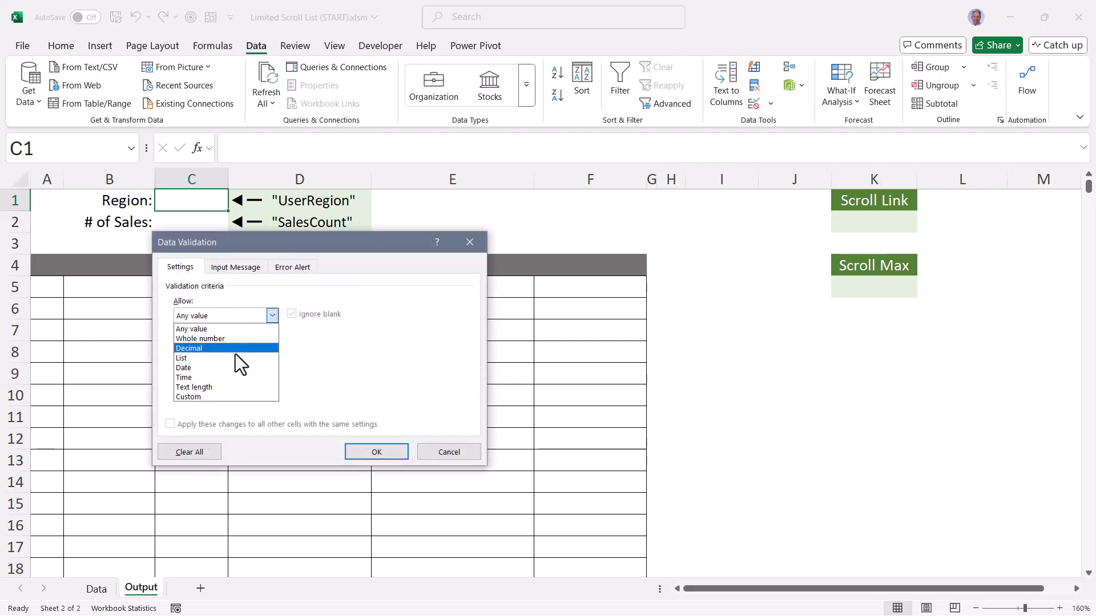
pyautogui.click(234, 357)
pyautogui.click(225, 377)
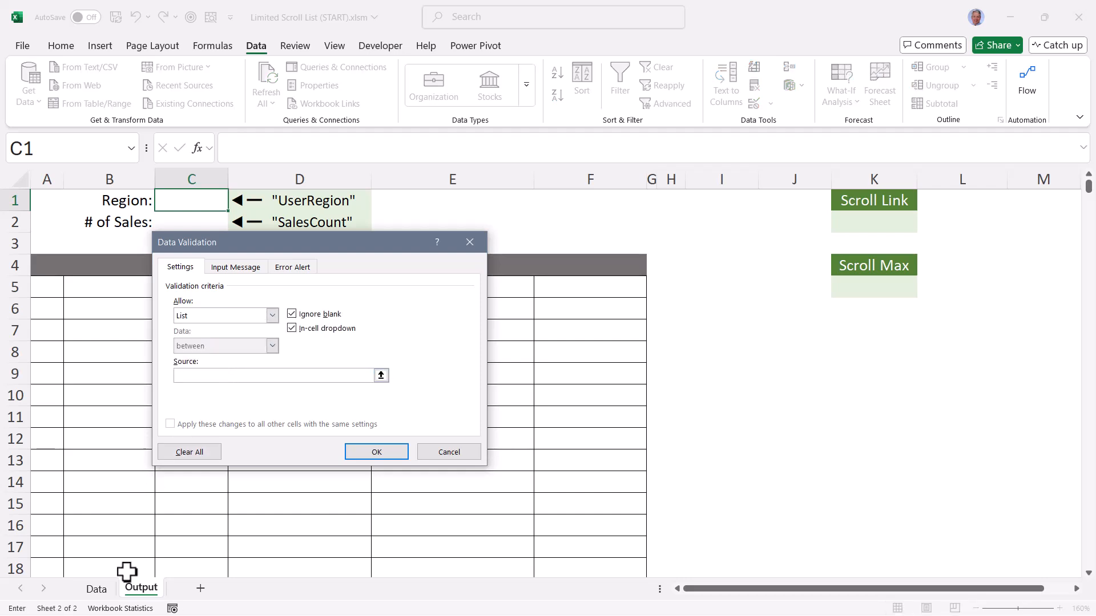
pyautogui.click(110, 593)
pyautogui.click(786, 203)
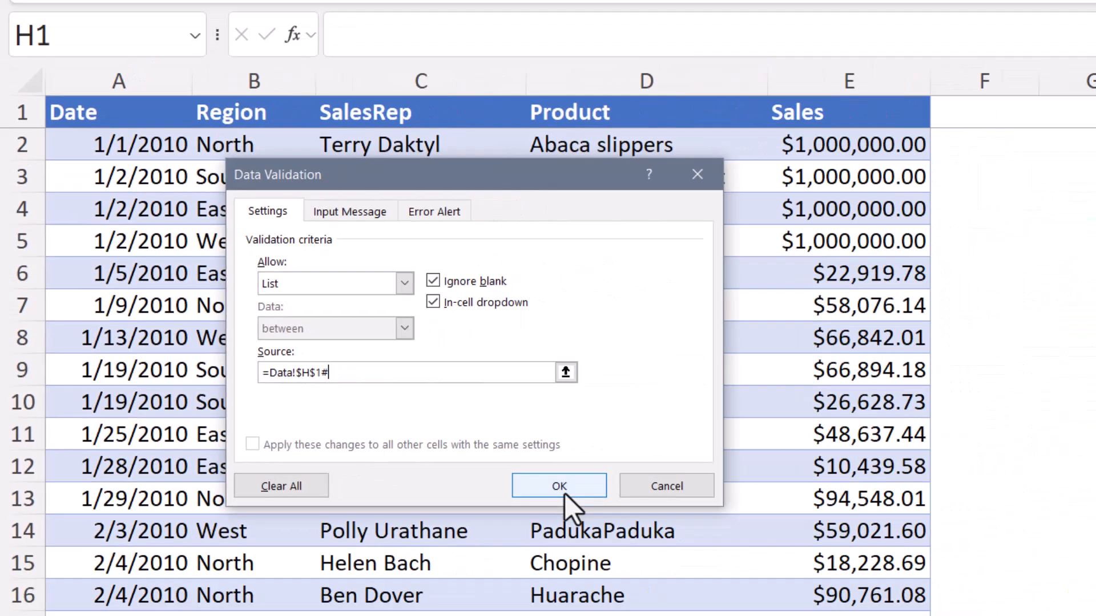
pyautogui.click(796, 530)
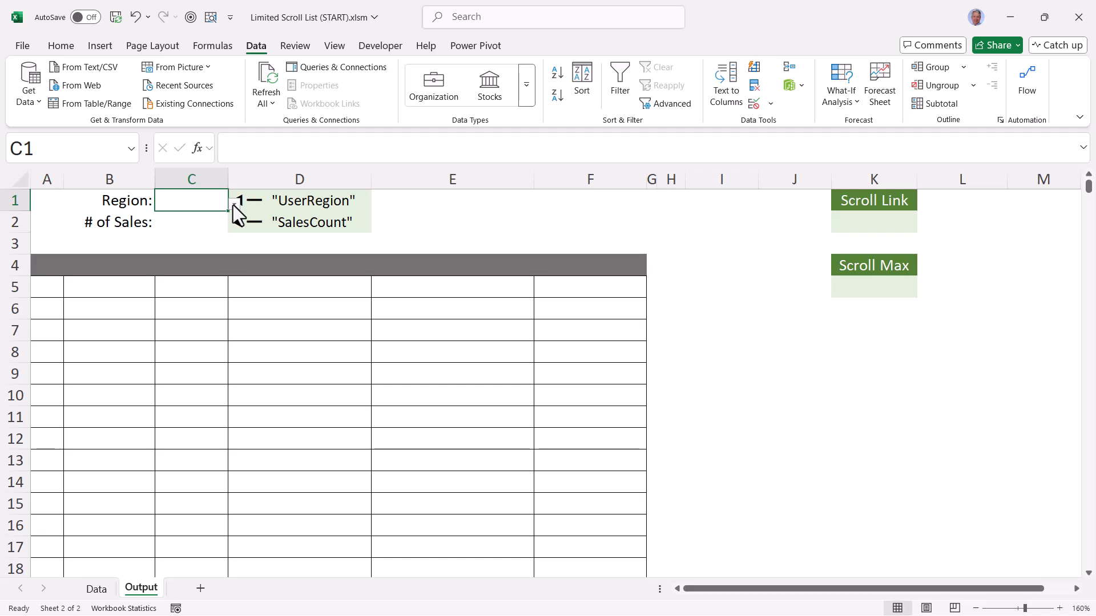
# Choose North as the region in cell C1 of the Output sheet and name that cell UserRegion
pyautogui.click(233, 204)
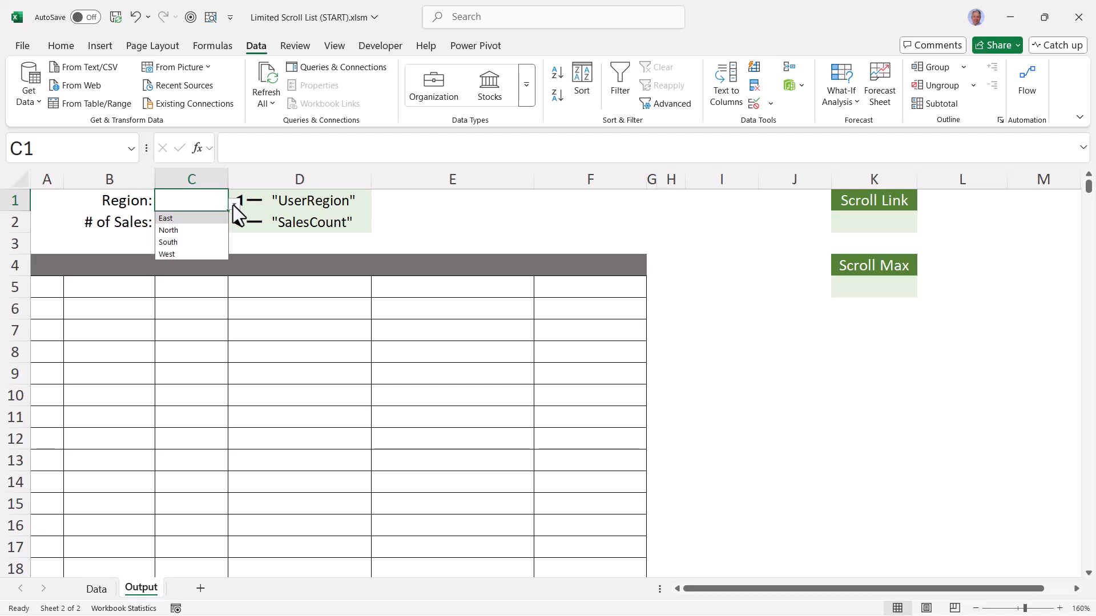
pyautogui.click(194, 231)
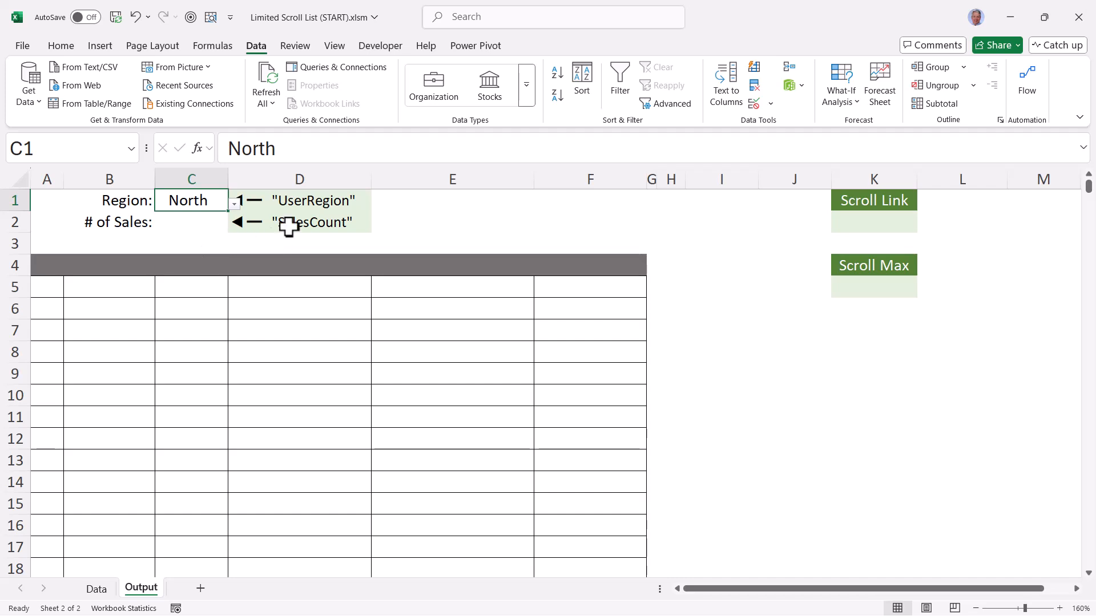
pyautogui.click(55, 153)
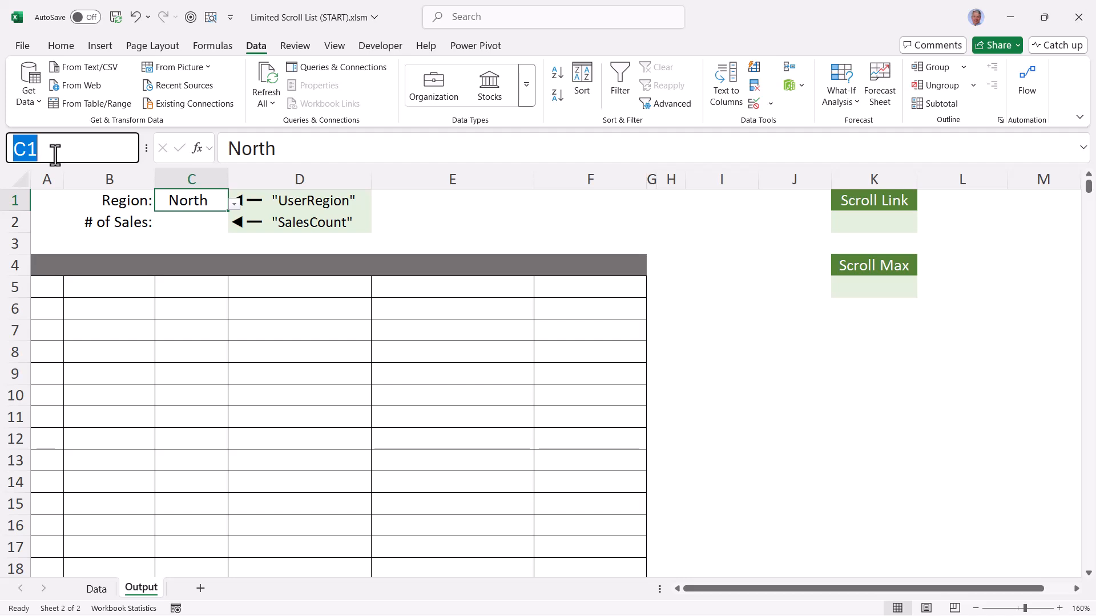
pyautogui.write('UserRegion')
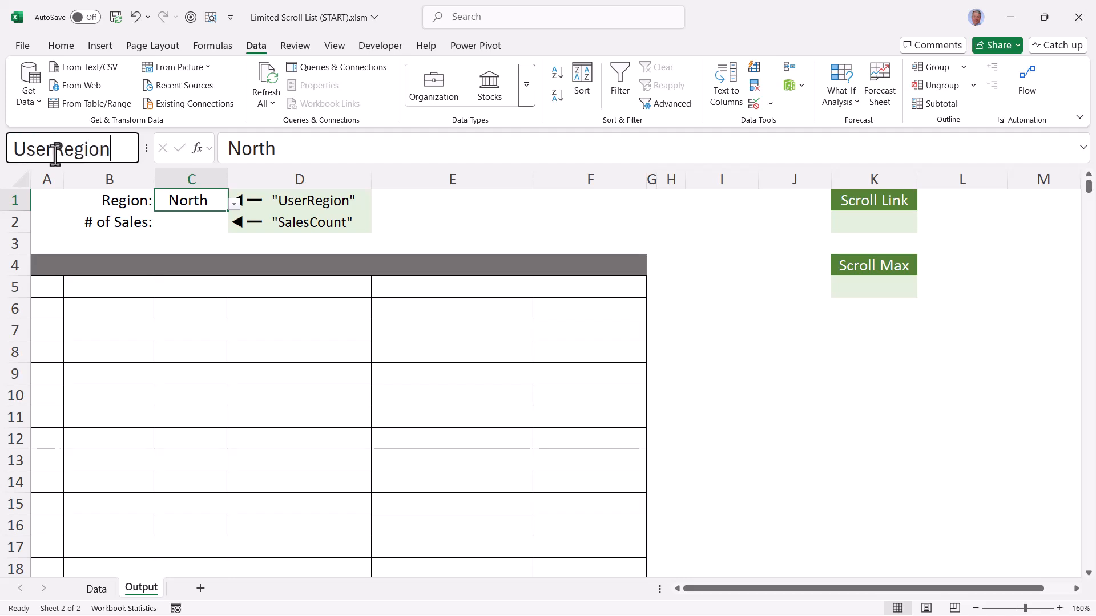
pyautogui.press('Return')
# Compare the table headers on the Data sheet with the empty heading row and first column of the Output sheet's report grid
pyautogui.click(96, 589)
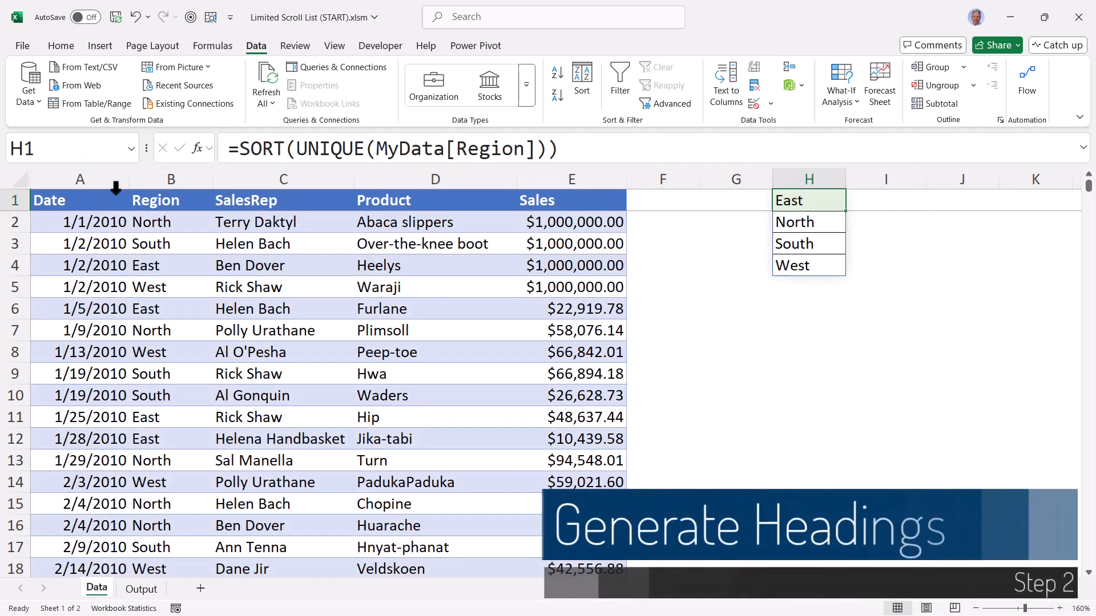
pyautogui.moveTo(49, 200); pyautogui.dragTo(545, 194)
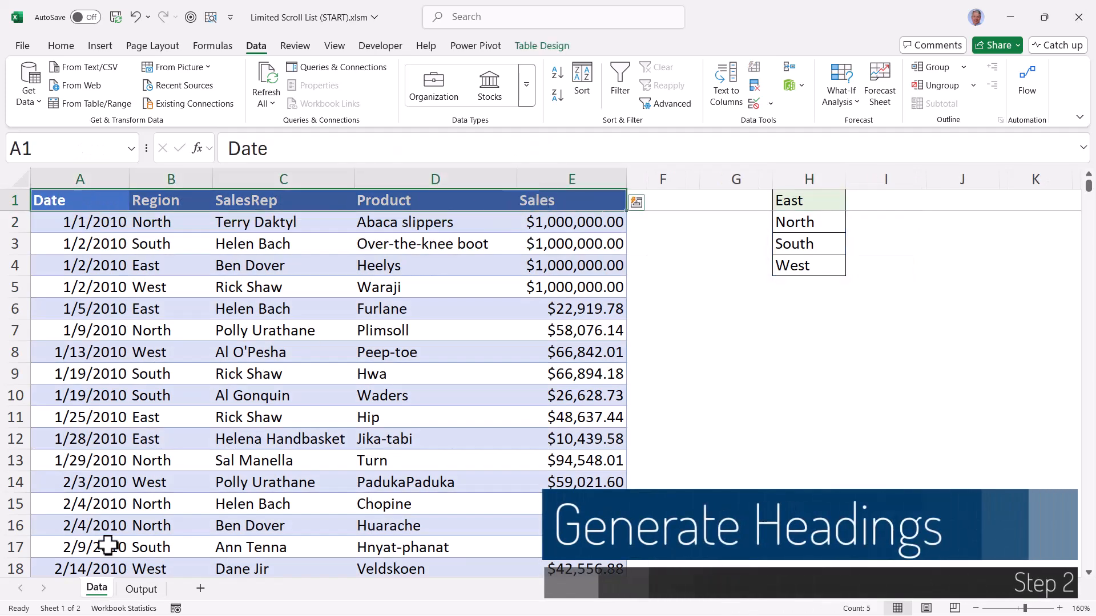
pyautogui.click(141, 589)
pyautogui.moveTo(87, 273); pyautogui.dragTo(611, 272)
pyautogui.moveTo(49, 262); pyautogui.dragTo(41, 547)
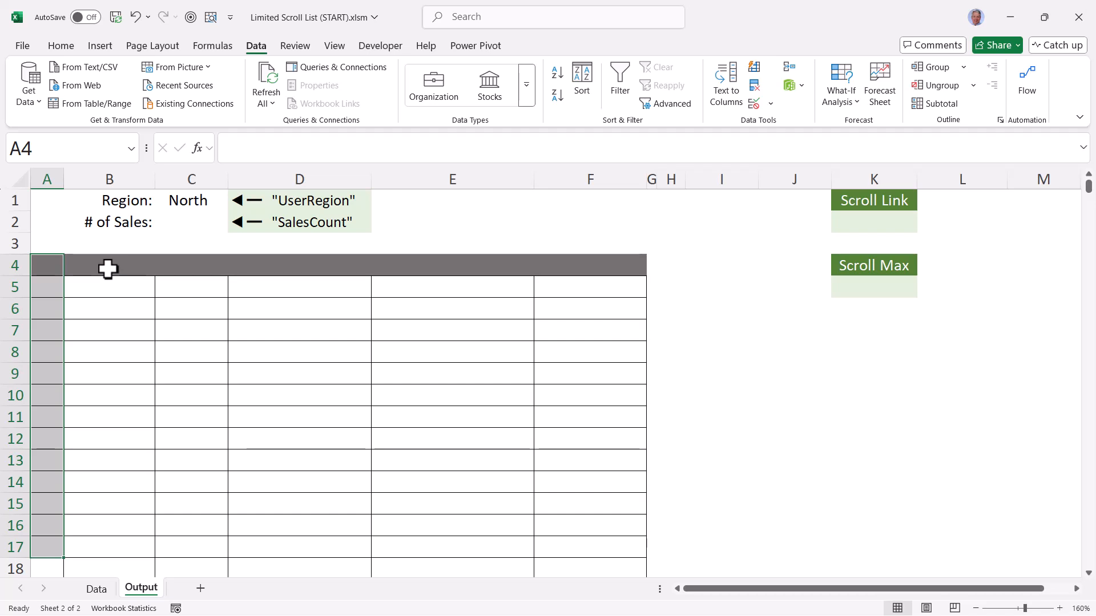
pyautogui.press('Right')
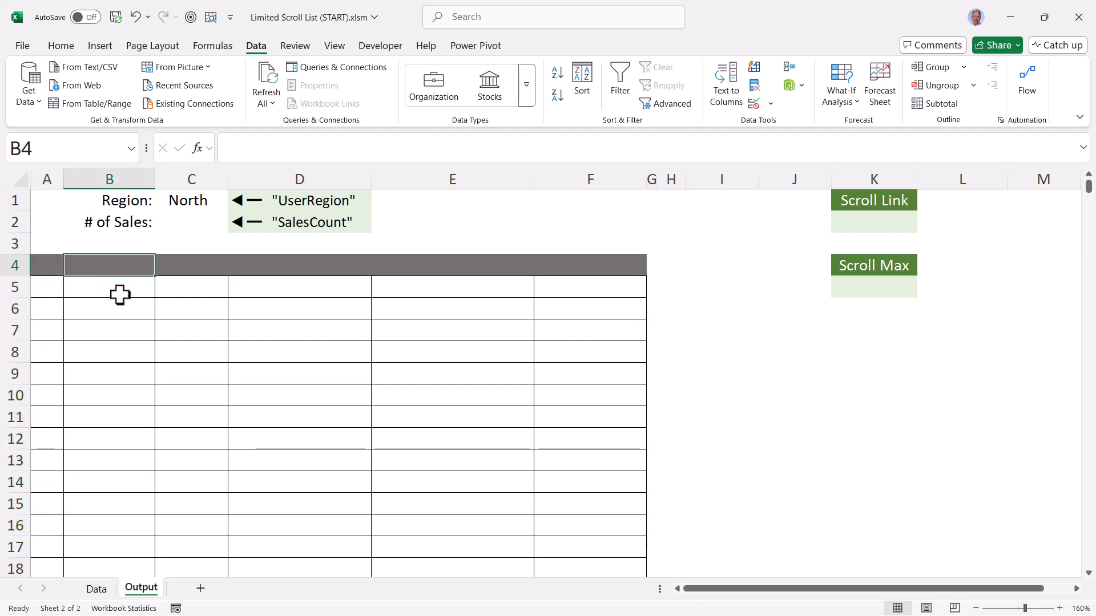
pyautogui.click(97, 589)
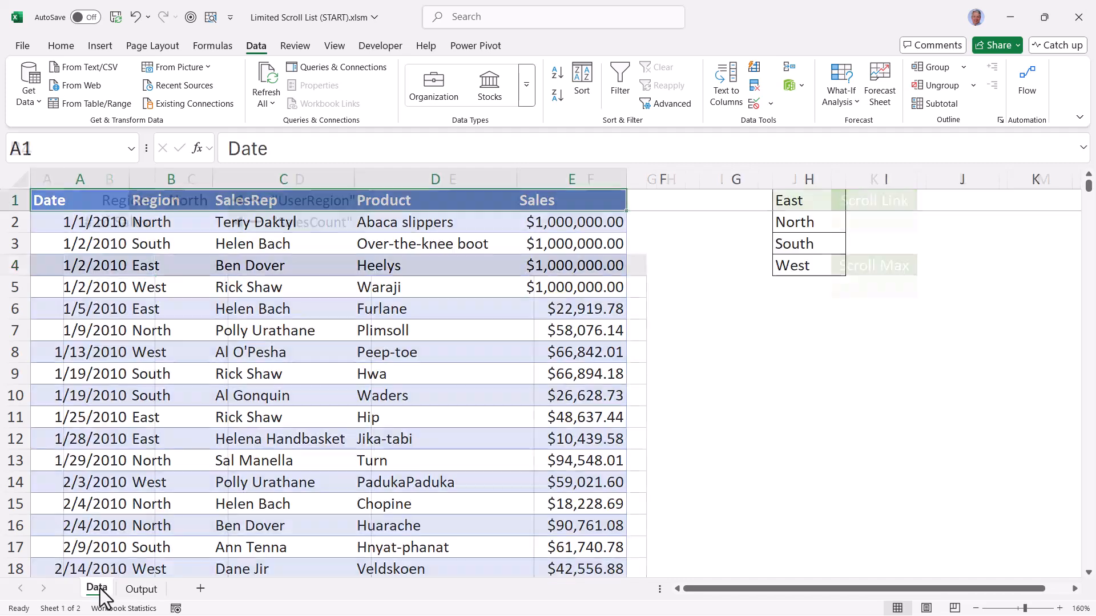
pyautogui.moveTo(108, 202); pyautogui.dragTo(286, 203)
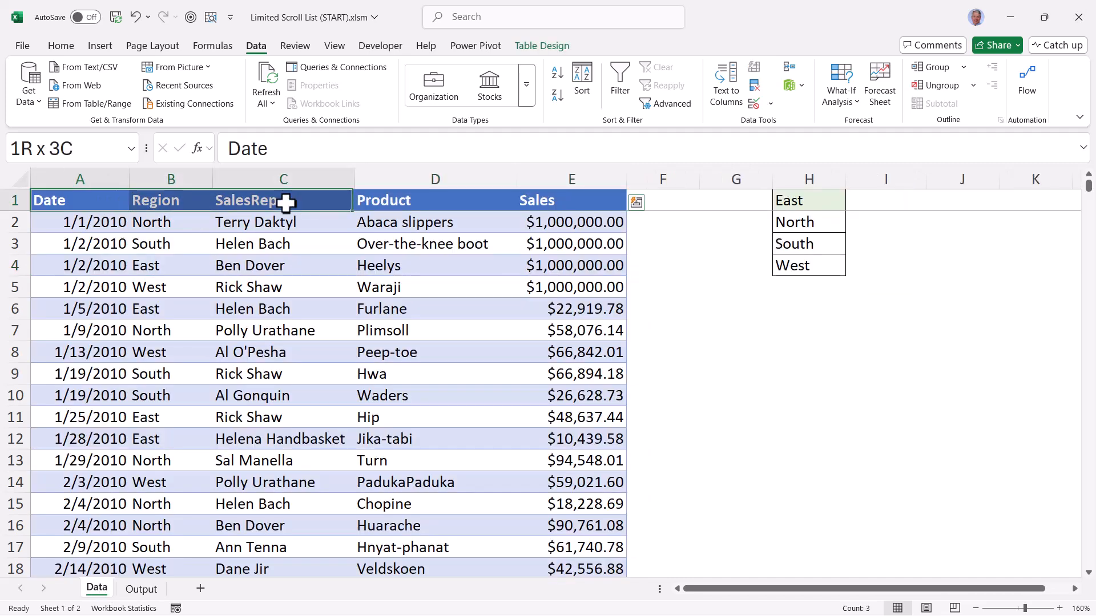
pyautogui.click(176, 203)
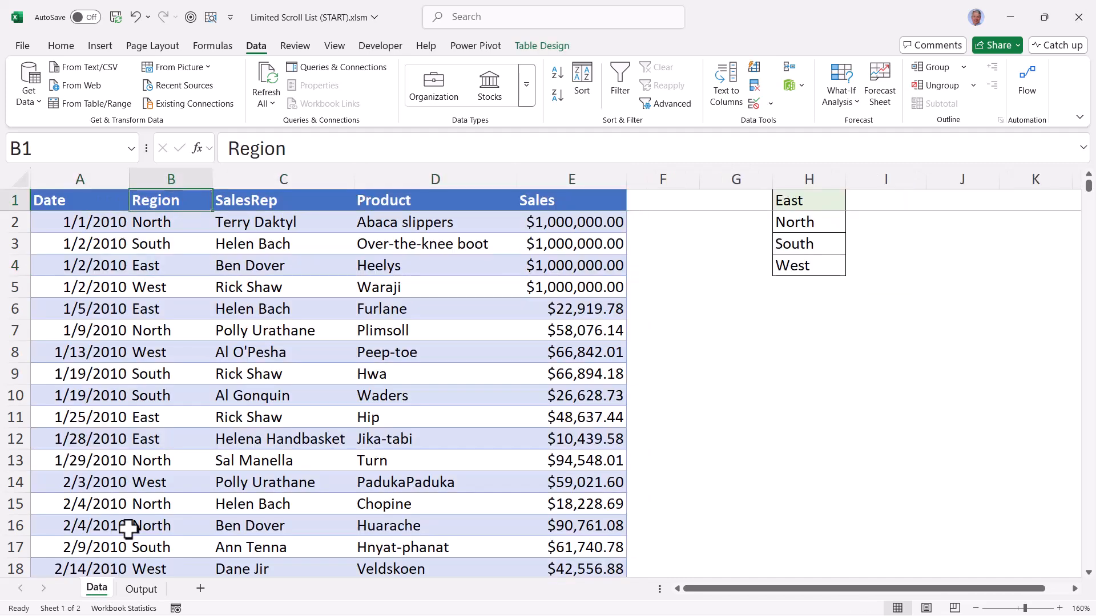
# Fill the report headings from cell B4 of the Output sheet with the formula =MyData[#Headers]
pyautogui.click(141, 589)
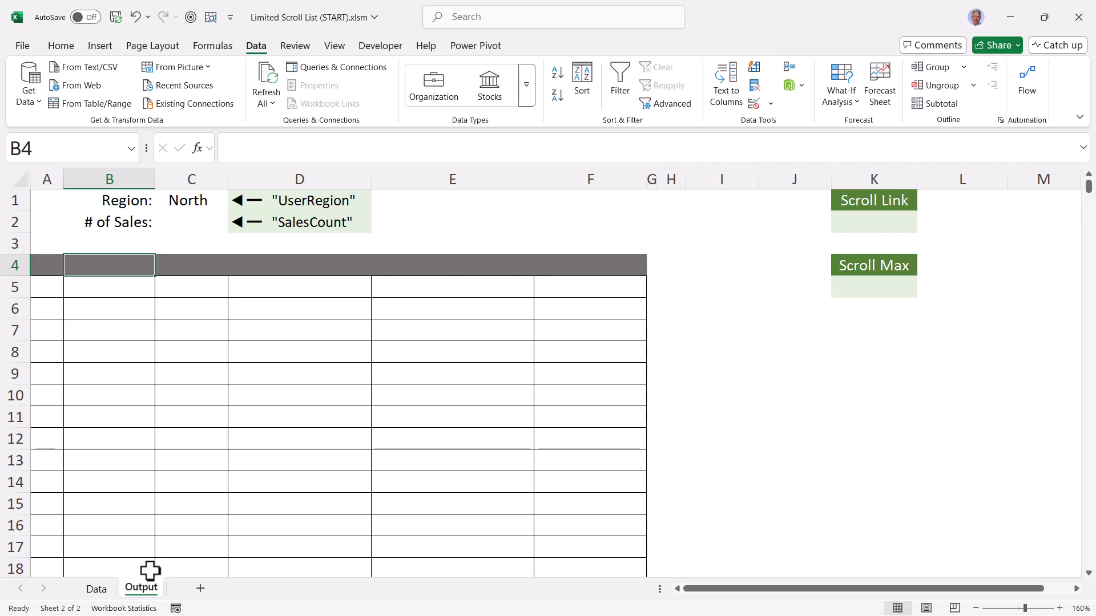
pyautogui.write('=')
pyautogui.click(96, 589)
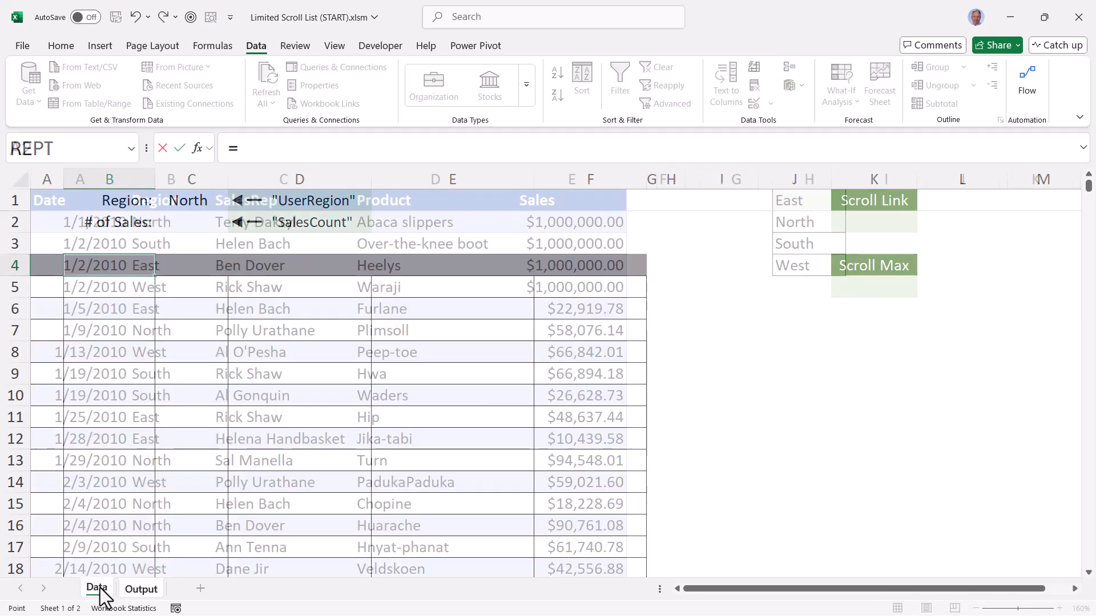
pyautogui.click(25, 198)
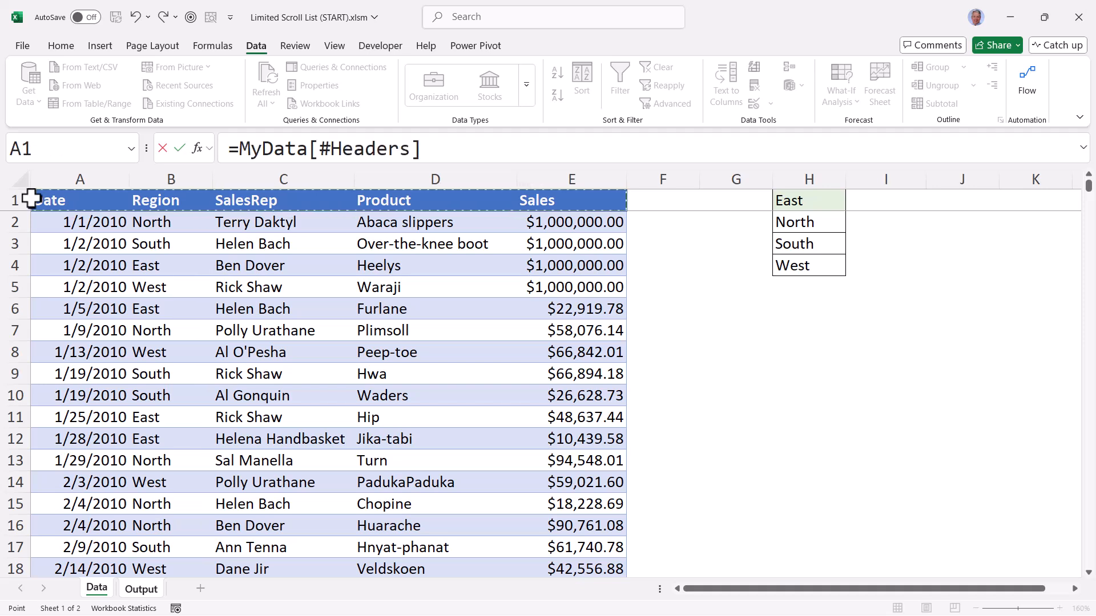
pyautogui.press('Return')
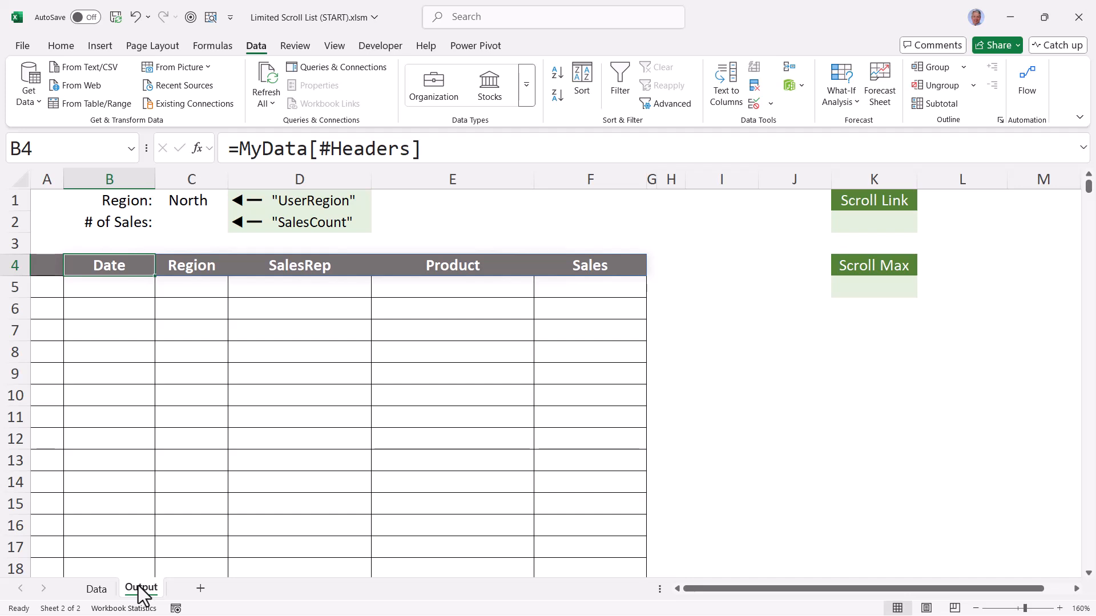
# List the selected region's records from cell B5 of the Output sheet with =FILTER(MyData, MyData[Region]=UserRegion)
pyautogui.keyDown('ctrl'); pyautogui.scroll(-3, 271, 376); pyautogui.keyUp('ctrl')
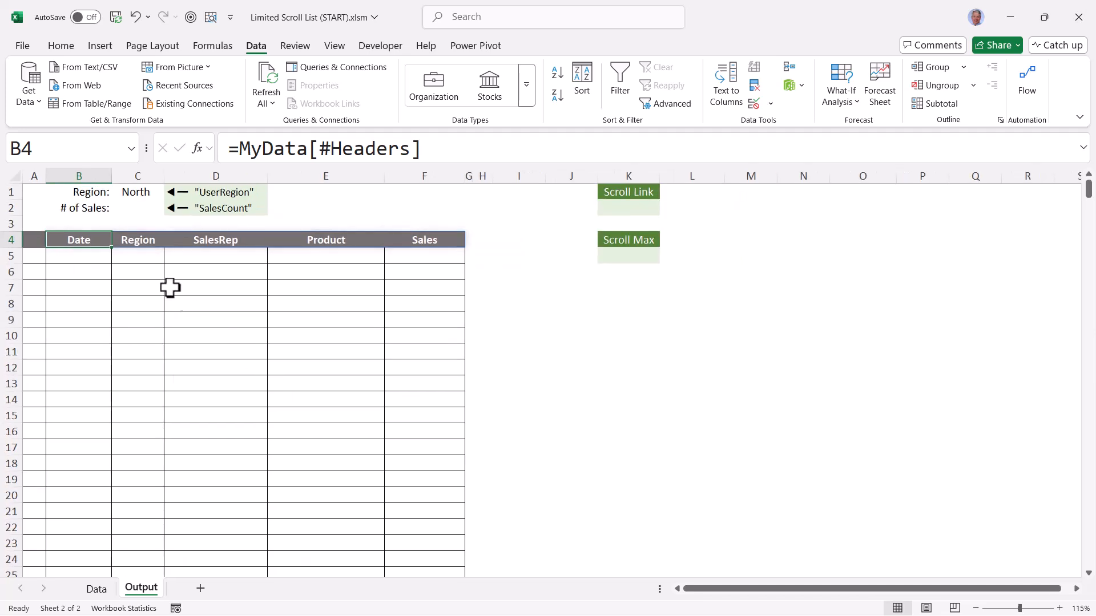
pyautogui.keyDown('ctrl'); pyautogui.scroll(-2, 184, 301); pyautogui.keyUp('ctrl')
pyautogui.click(109, 186)
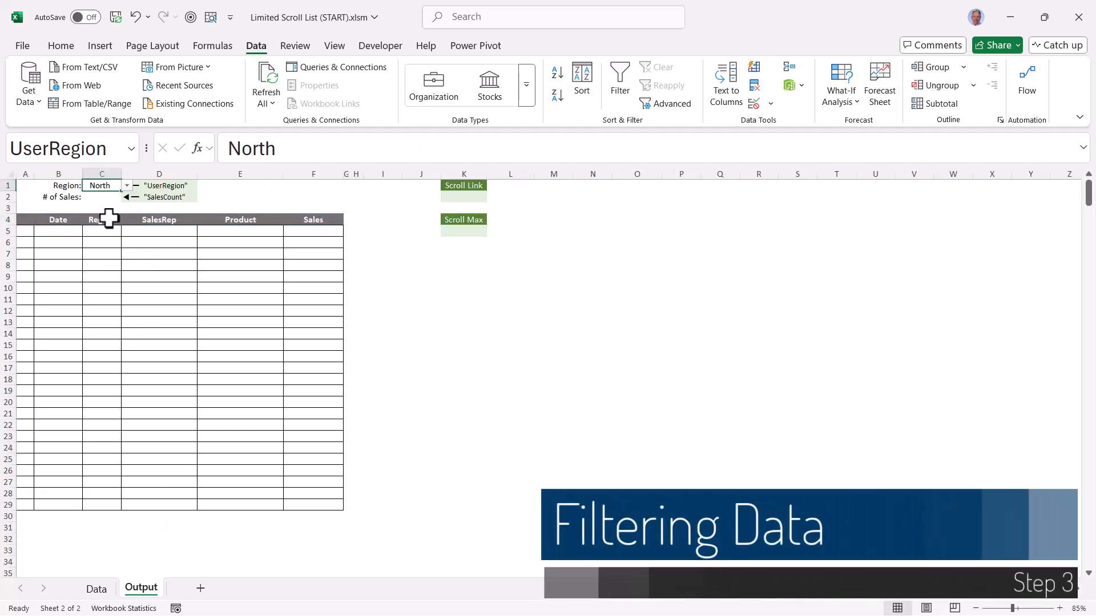
pyautogui.click(96, 589)
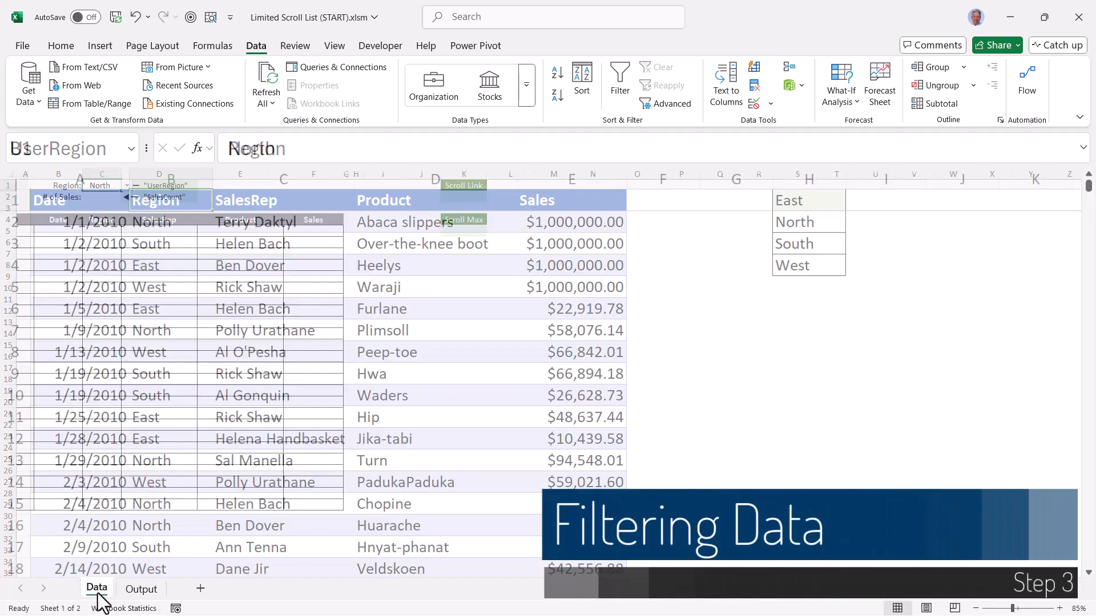
pyautogui.moveTo(105, 223); pyautogui.dragTo(535, 544)
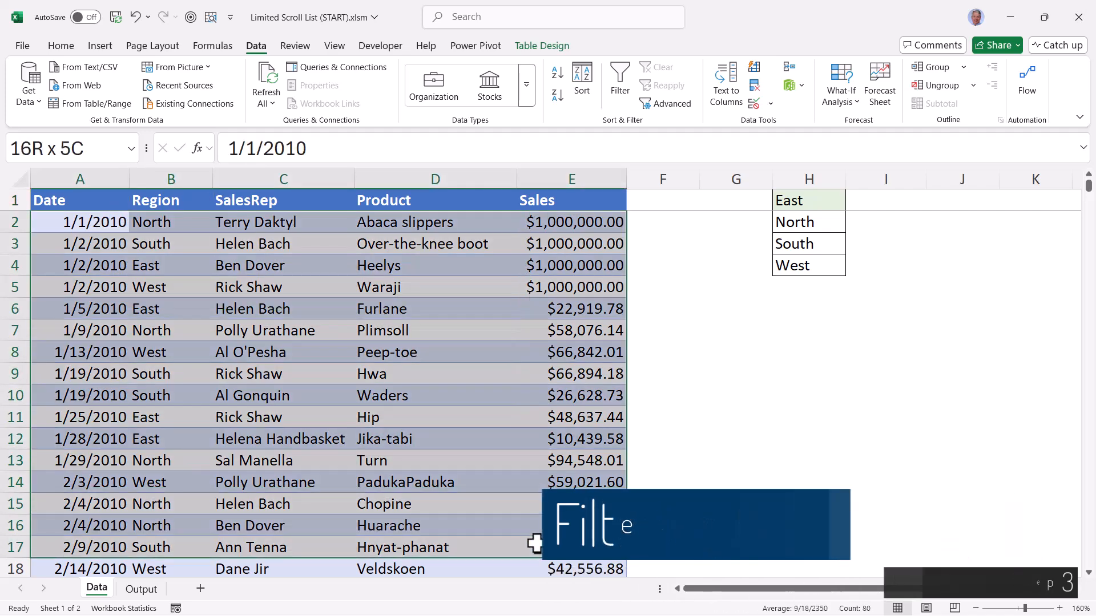
pyautogui.click(141, 589)
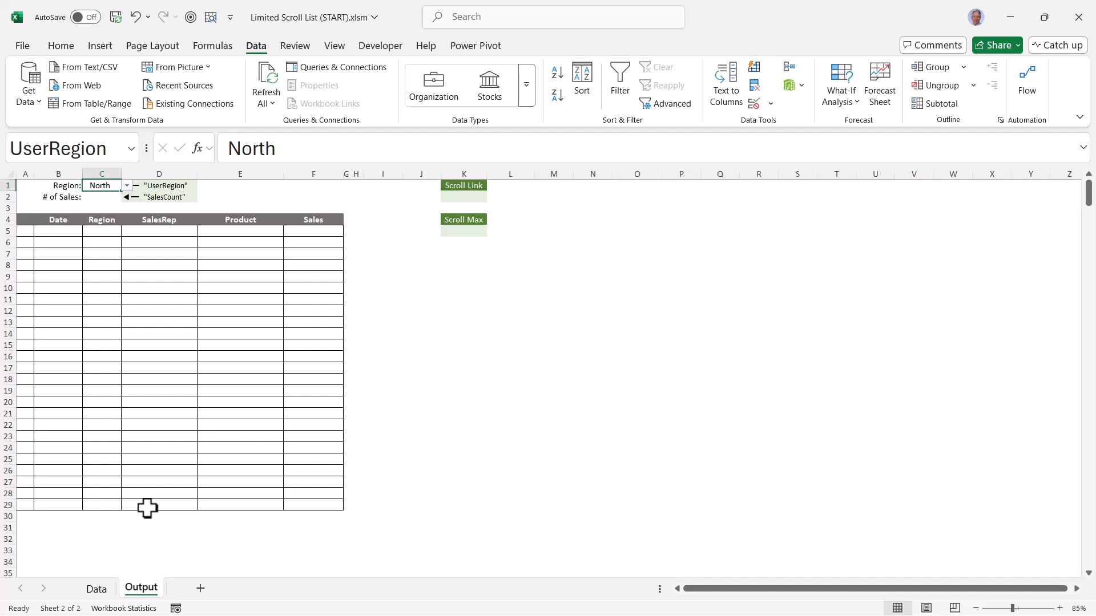
pyautogui.click(49, 230)
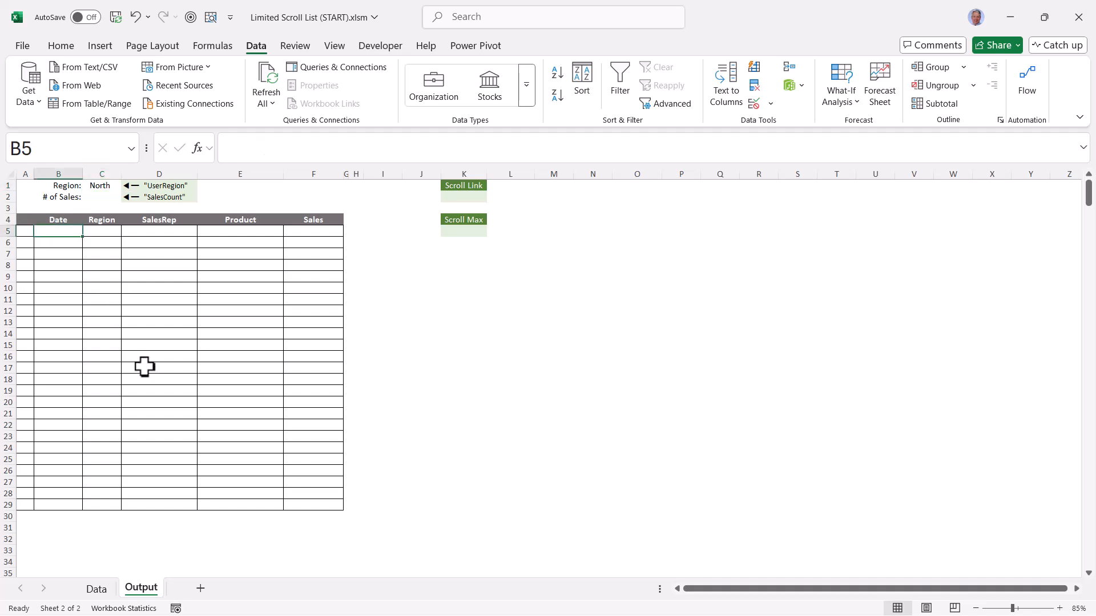
pyautogui.write('=FILTER(')
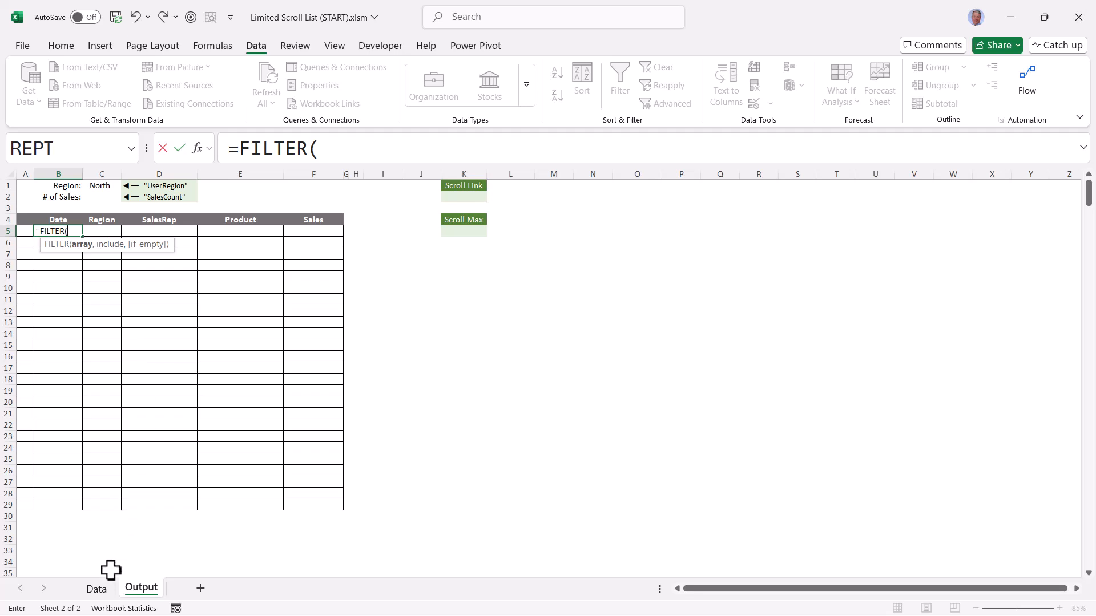
pyautogui.click(96, 590)
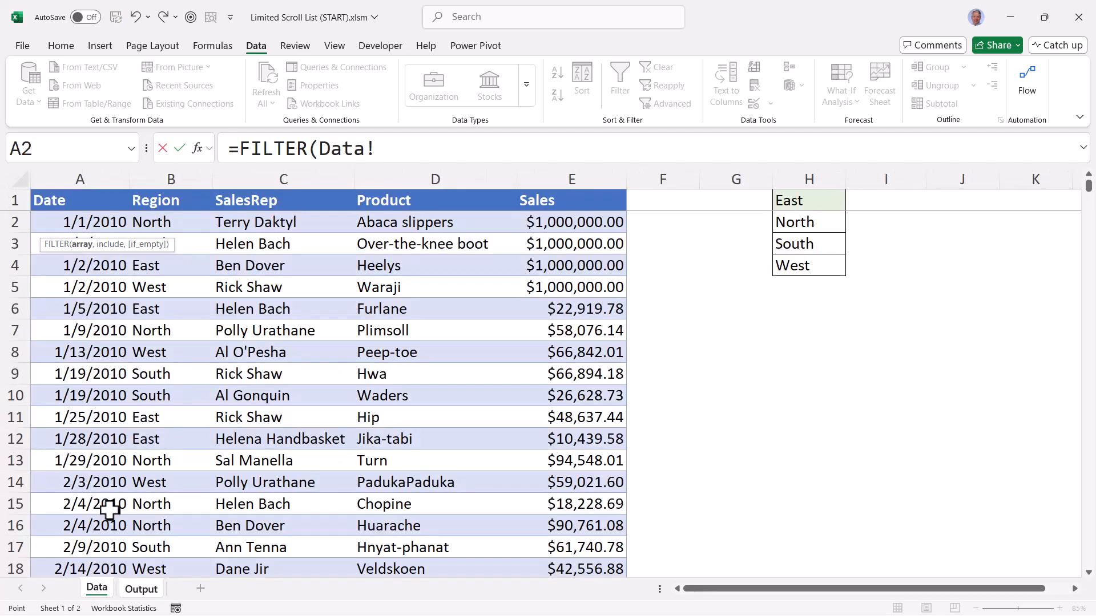
pyautogui.click(24, 185)
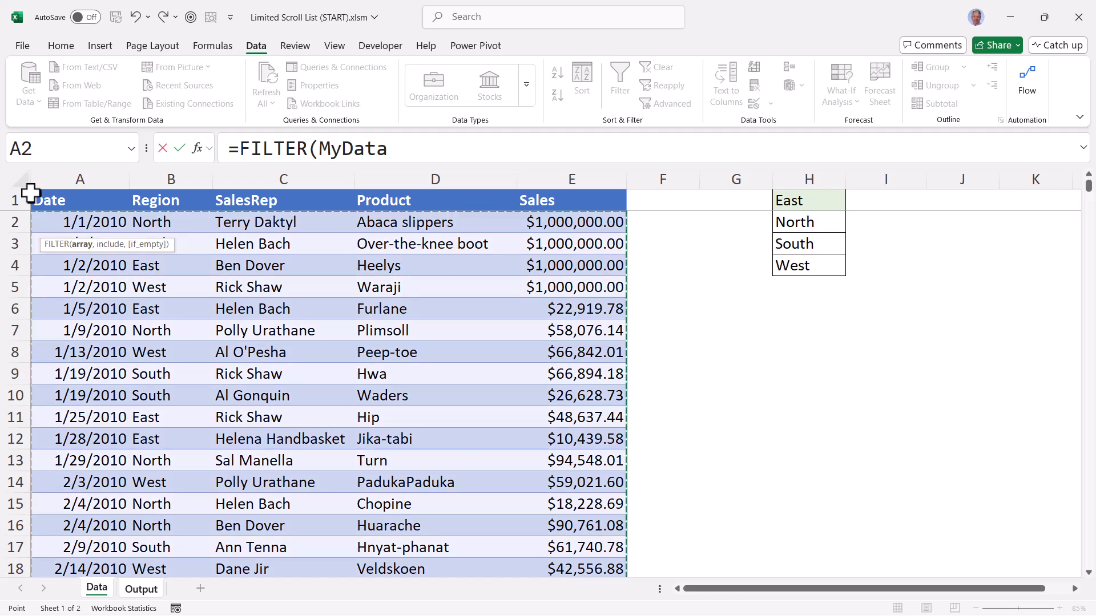
pyautogui.write(',')
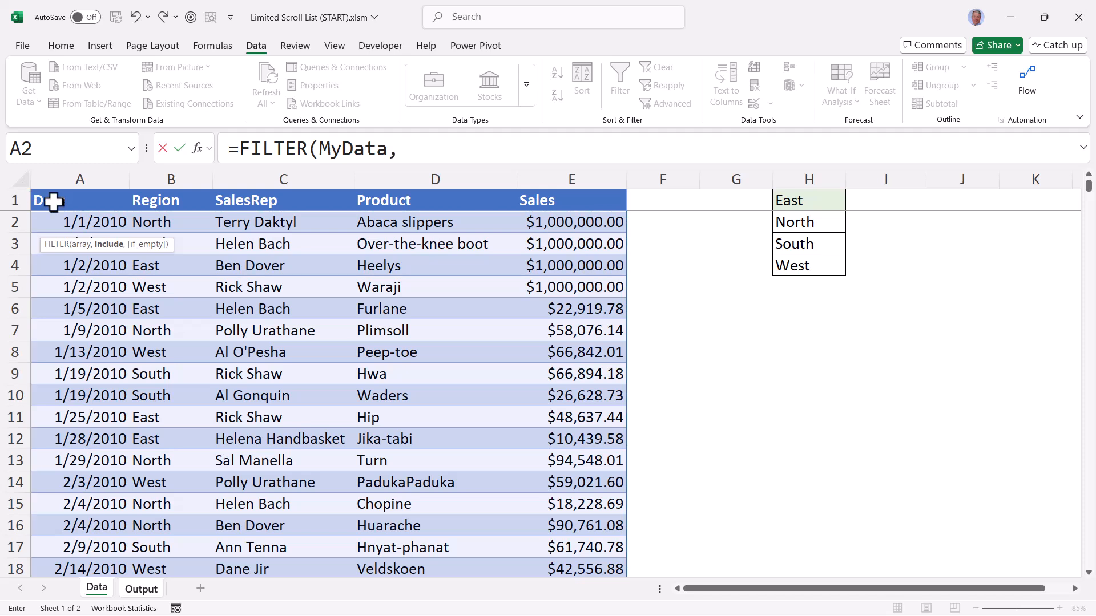
pyautogui.click(172, 184)
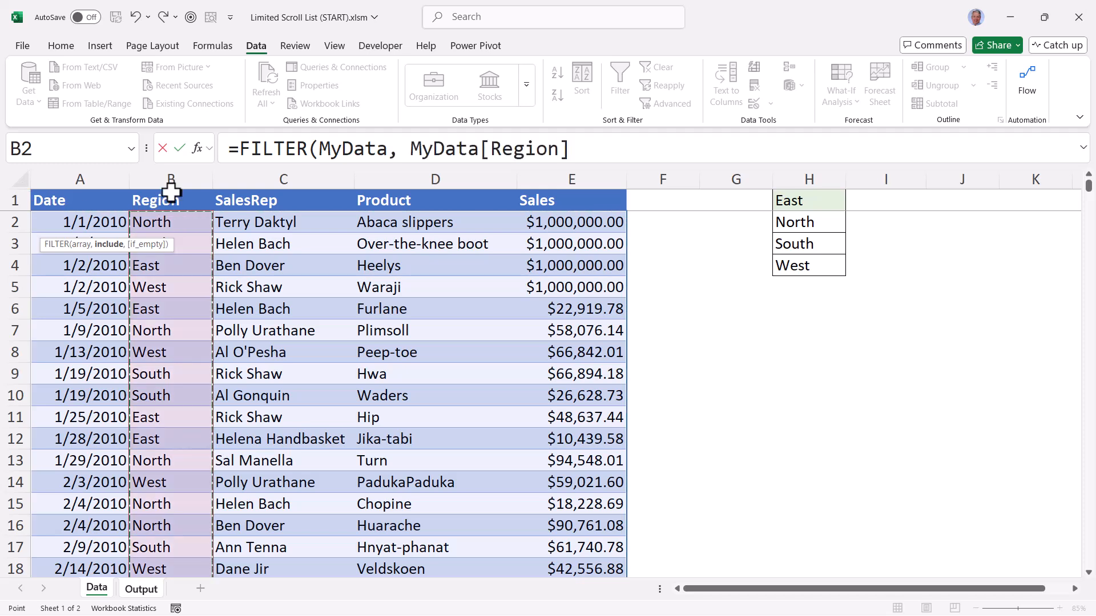
pyautogui.write('=')
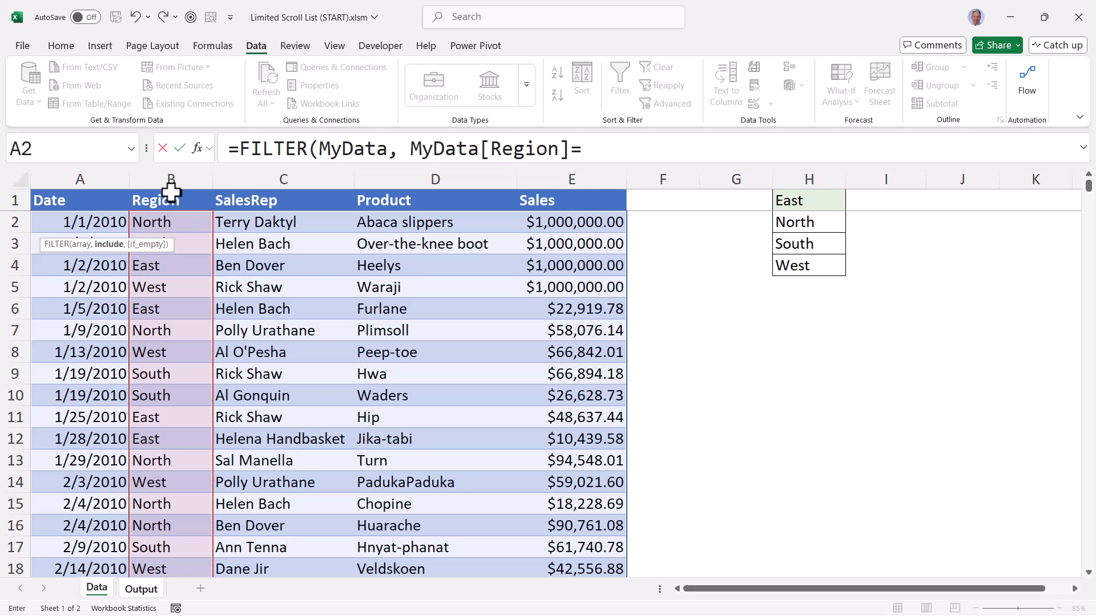
pyautogui.write('UserRegion')
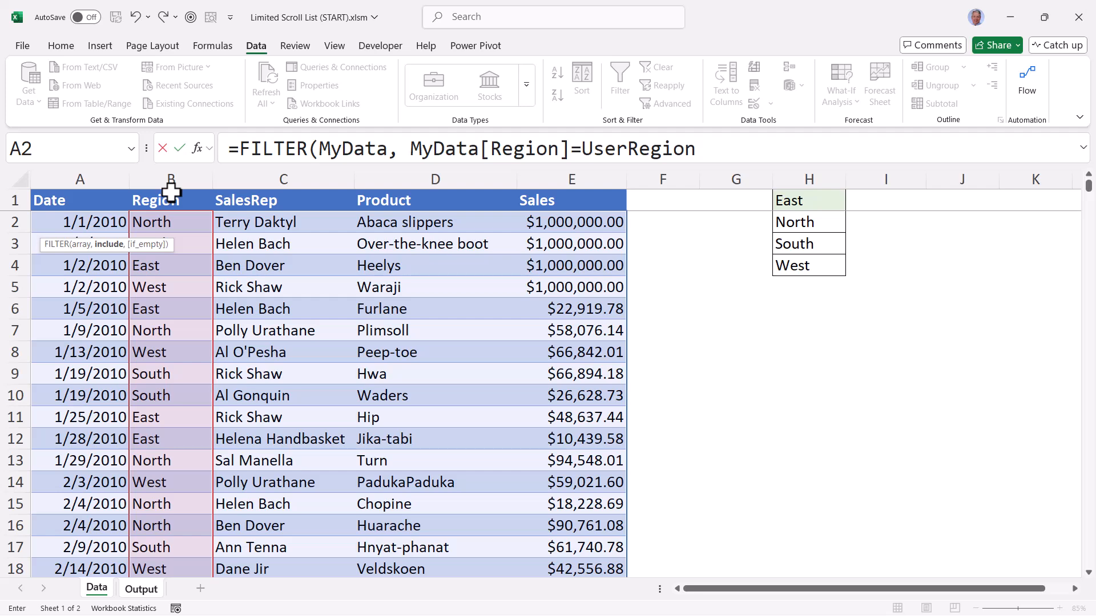
pyautogui.press('Return')
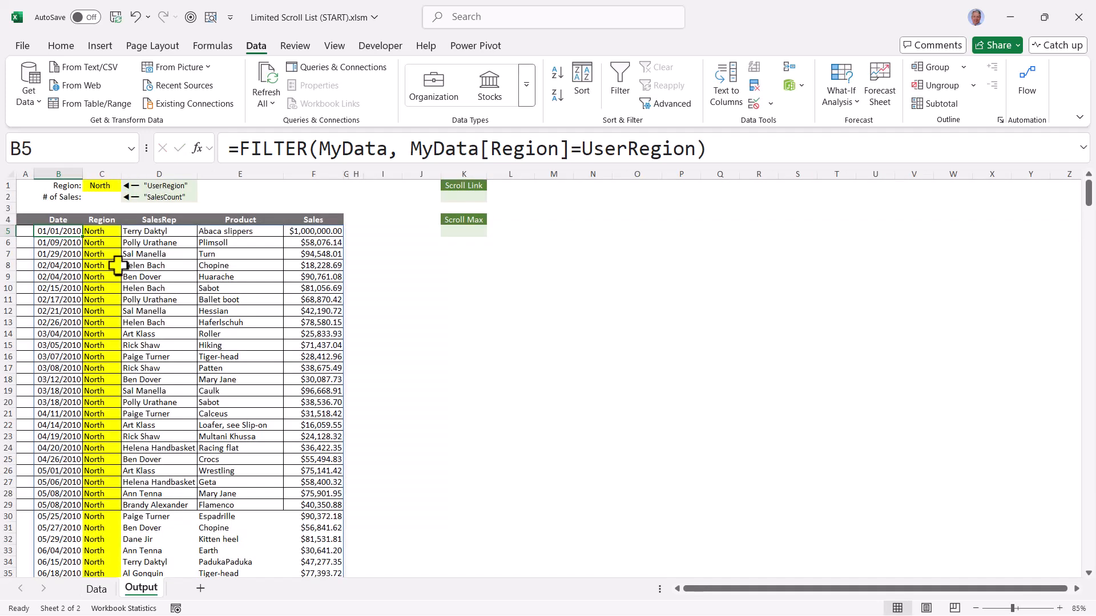
# Check the filtered list by switching the region in C1 to South, West and finally East, and look through the records
pyautogui.scroll(-5, 123, 319)
pyautogui.scroll(-7, 125, 331)
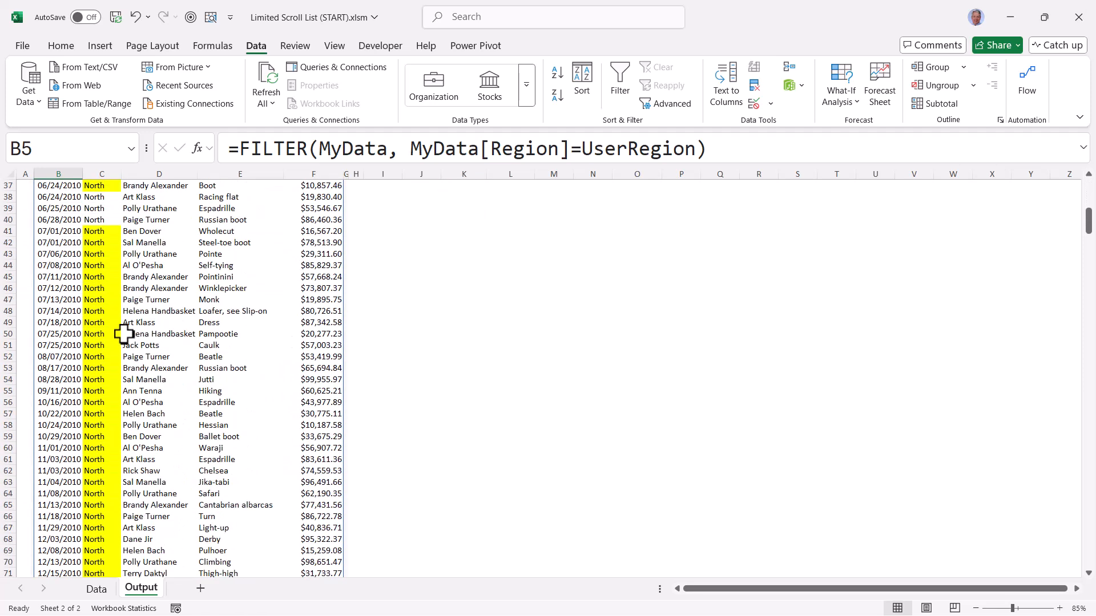
pyautogui.scroll(12, 125, 331)
pyautogui.click(103, 185)
pyautogui.click(127, 186)
pyautogui.click(107, 224)
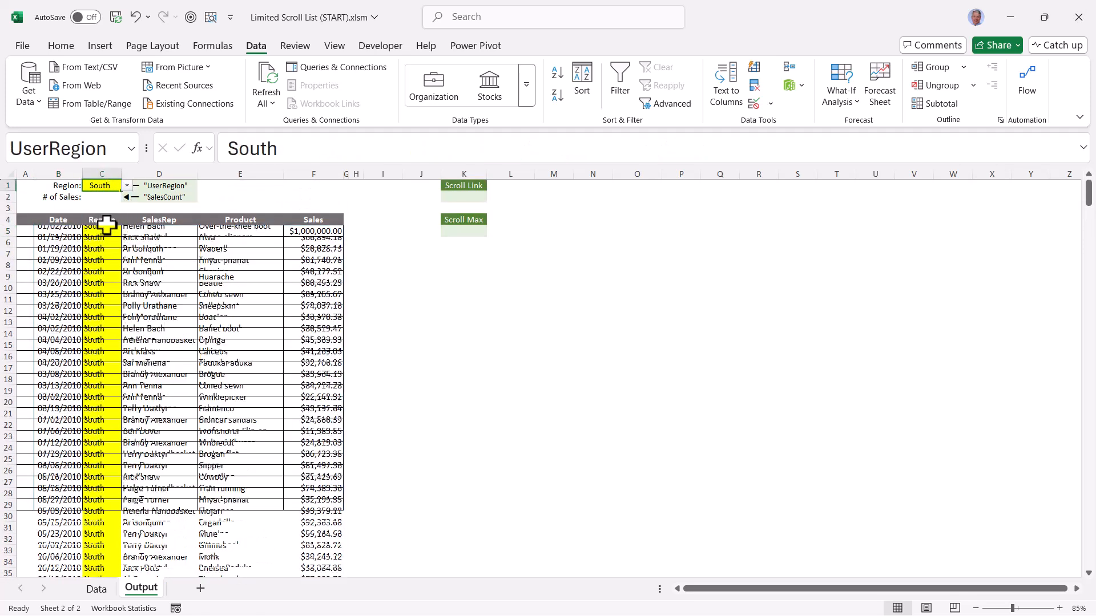
pyautogui.click(127, 185)
pyautogui.click(108, 234)
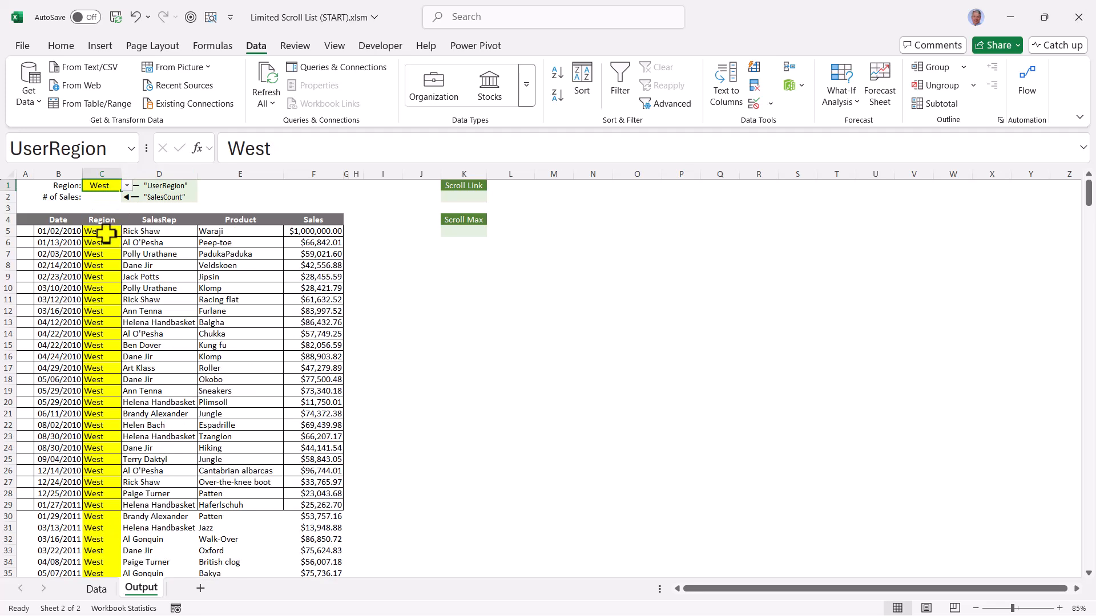
pyautogui.click(127, 186)
pyautogui.click(114, 198)
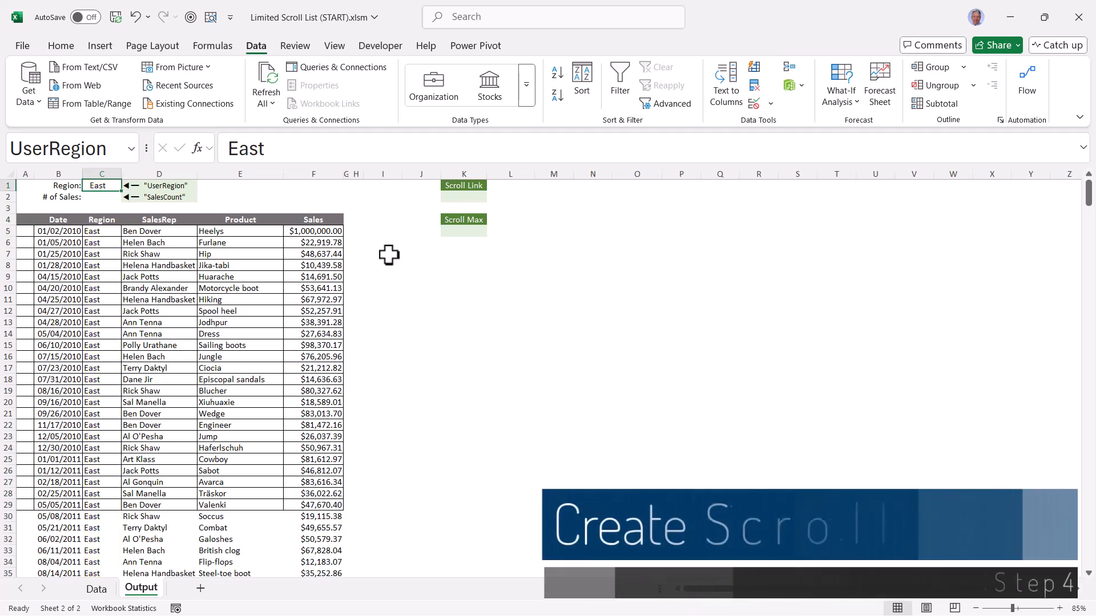
pyautogui.scroll(-9, 388, 255)
pyautogui.scroll(7, 388, 257)
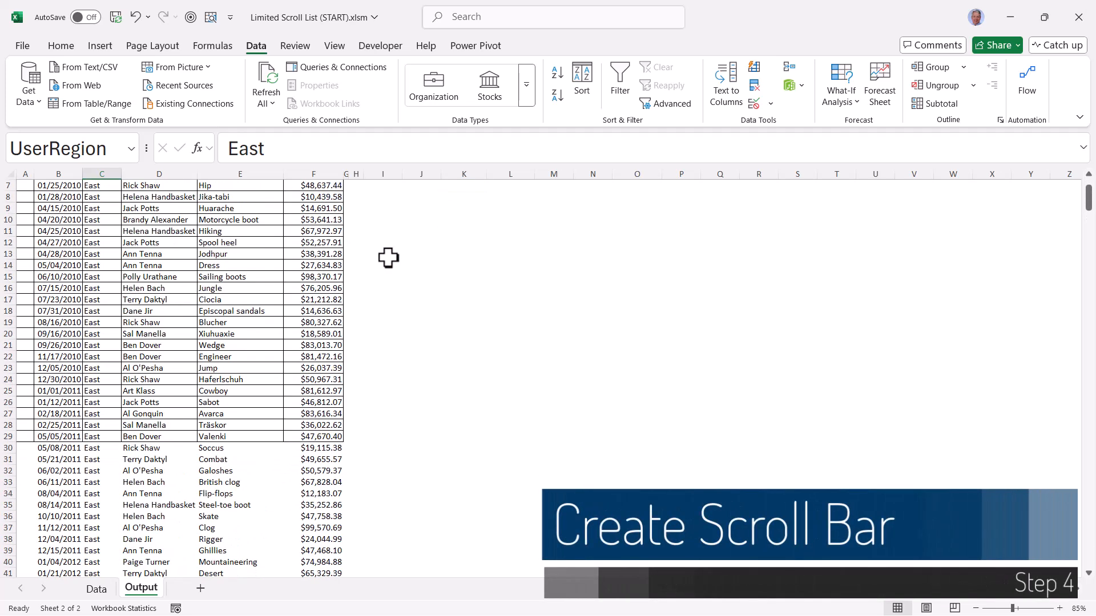
pyautogui.scroll(2, 389, 258)
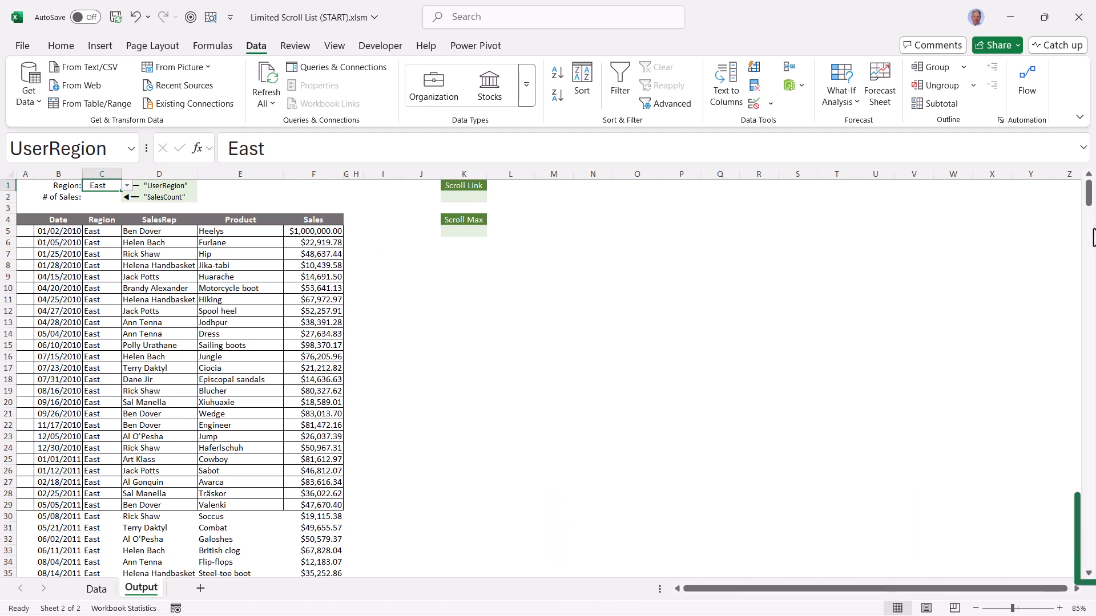
# Examine which of the filtered East records fit inside the bordered report grid B5:F29
pyautogui.moveTo(1089, 196); pyautogui.dragTo(1092, 245)
pyautogui.click(57, 230)
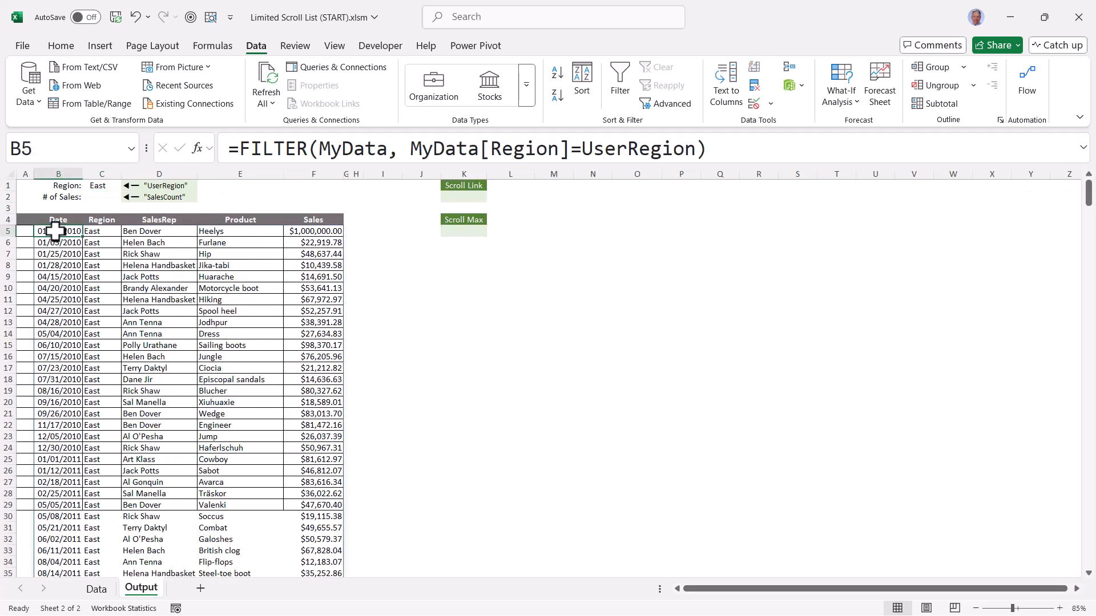
pyautogui.moveTo(55, 230); pyautogui.dragTo(299, 504)
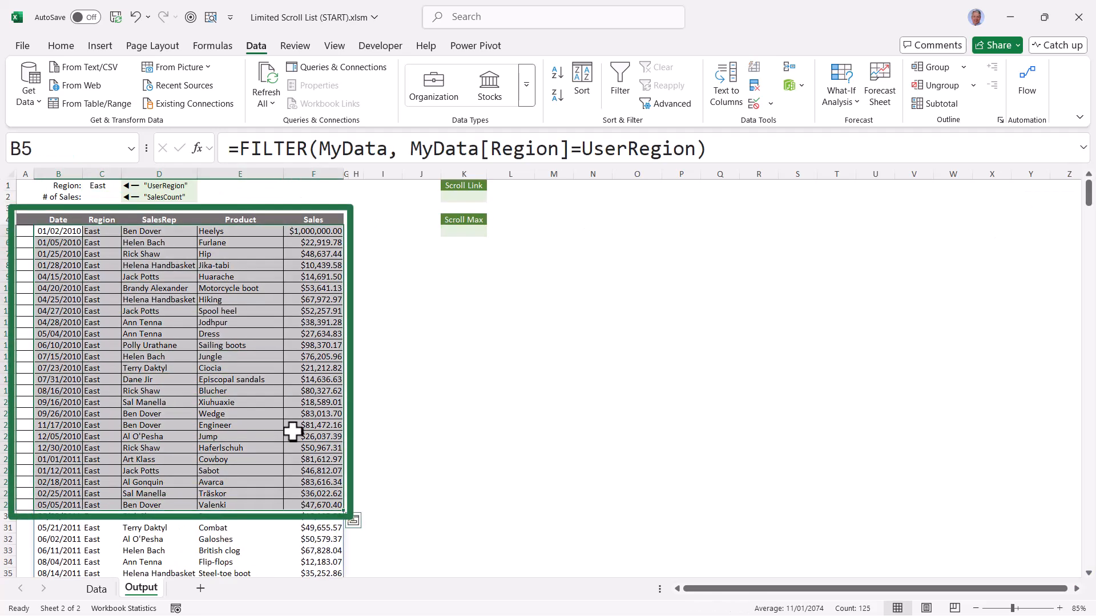
pyautogui.click(379, 320)
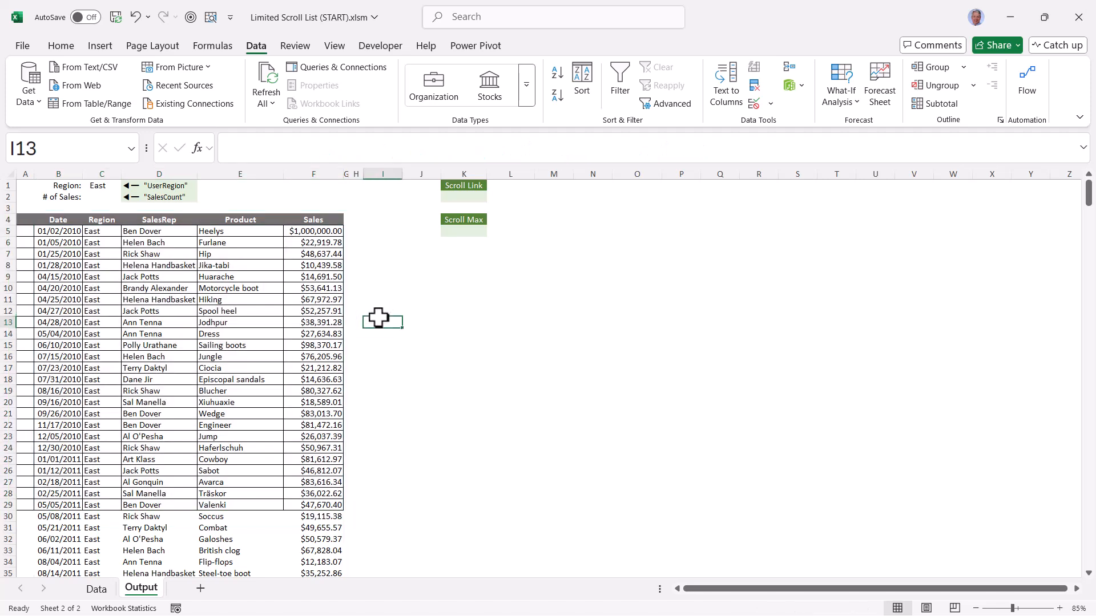
# Check in the ribbon customization options that the Developer tab is enabled among the main tabs
pyautogui.click(384, 42)
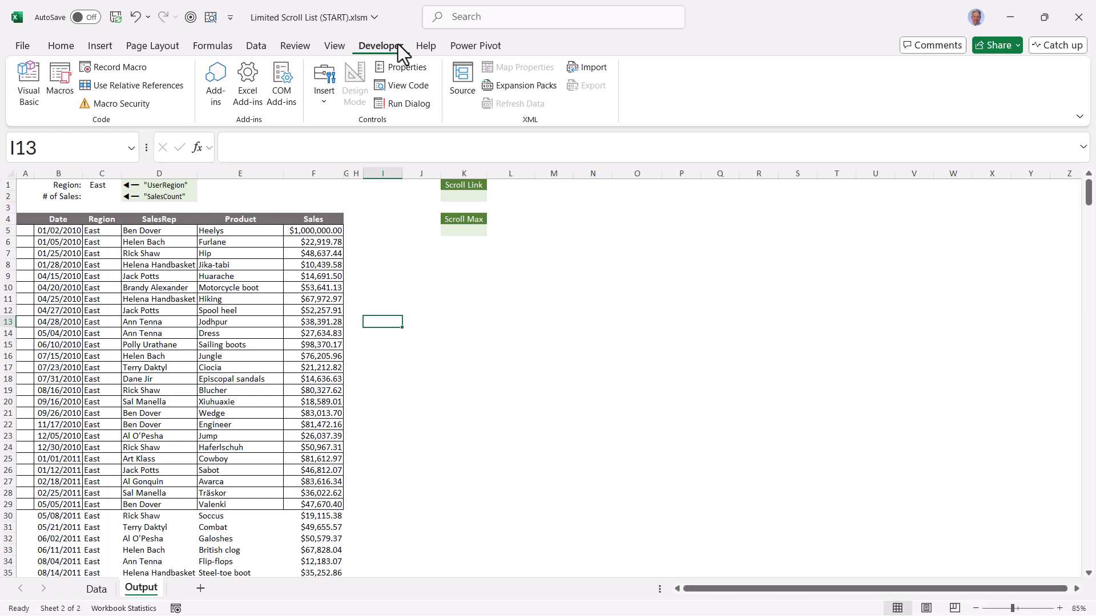
pyautogui.rightClick(256, 43)
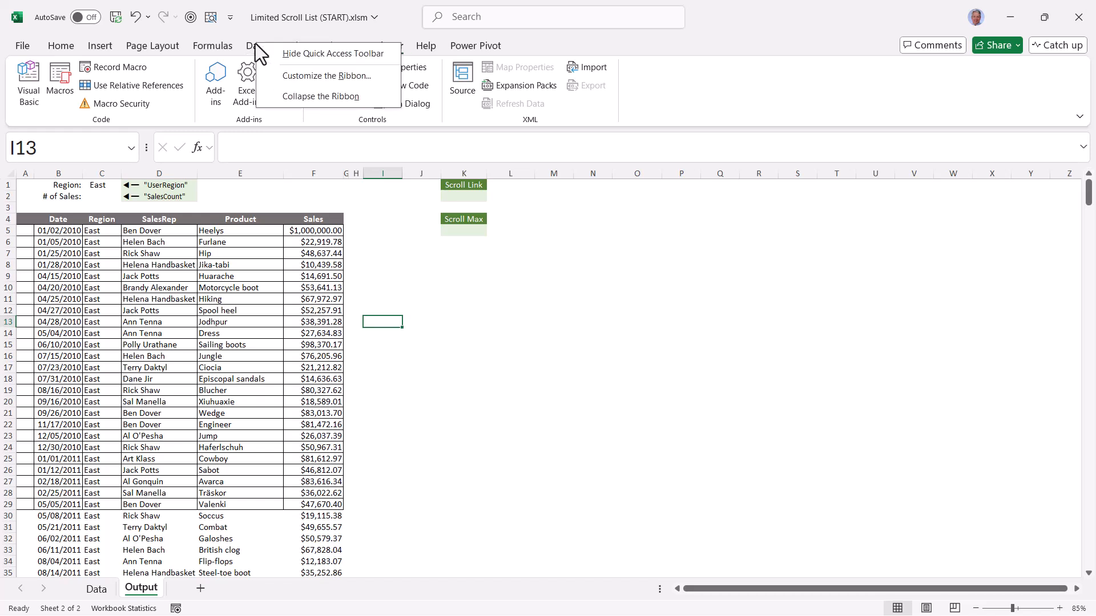
pyautogui.click(282, 81)
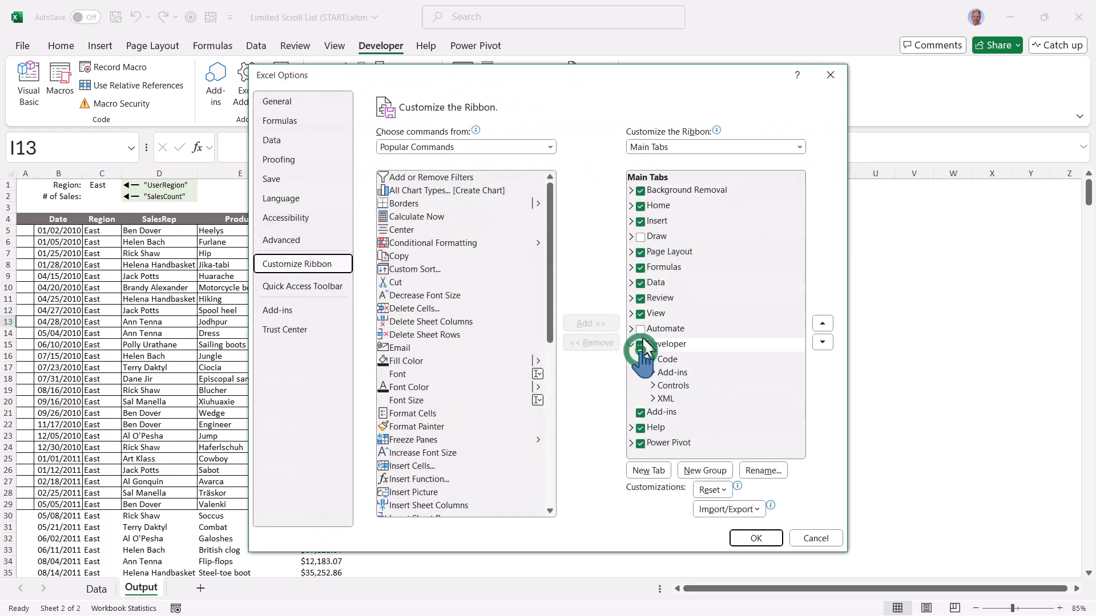
pyautogui.click(745, 536)
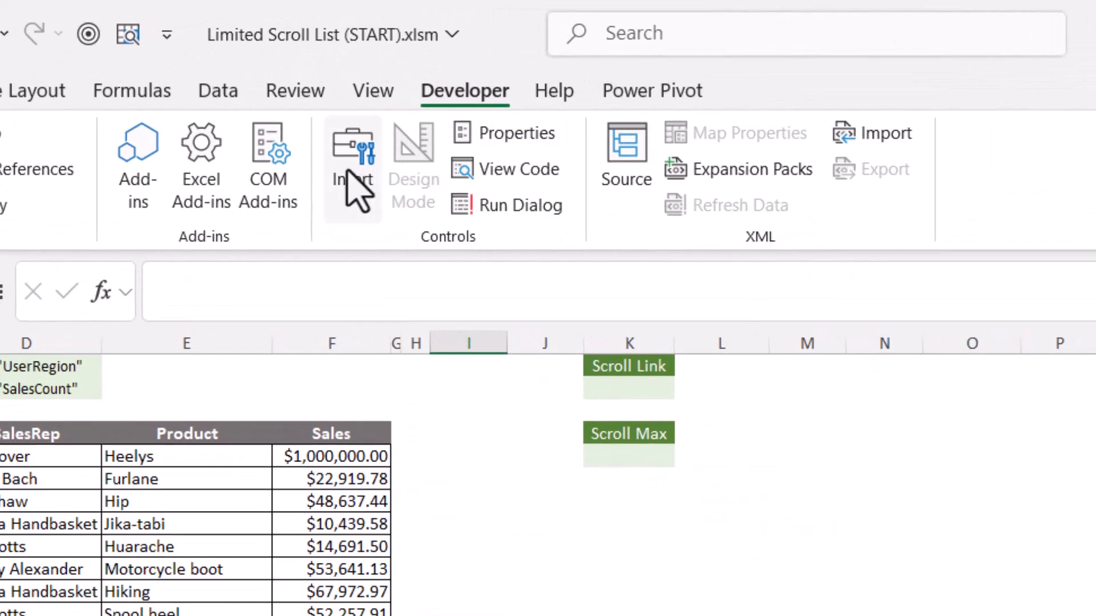
# Insert a vertical Scroll Bar form control beside the report grid, fitted to narrow column H from row 4 to row 29
pyautogui.click(350, 174)
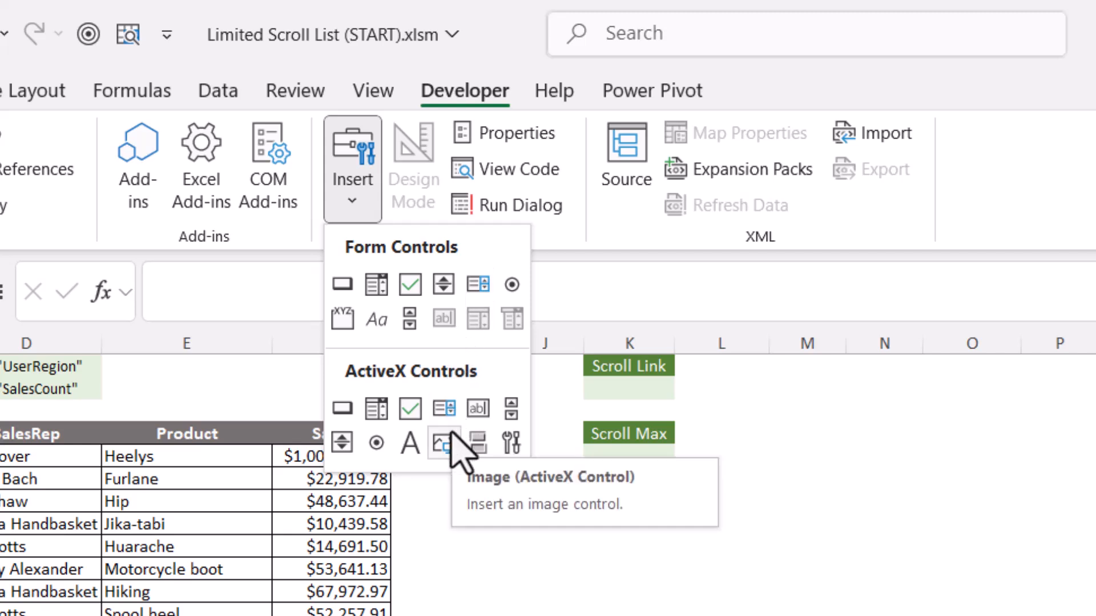
pyautogui.click(409, 318)
pyautogui.moveTo(376, 230); pyautogui.dragTo(425, 507)
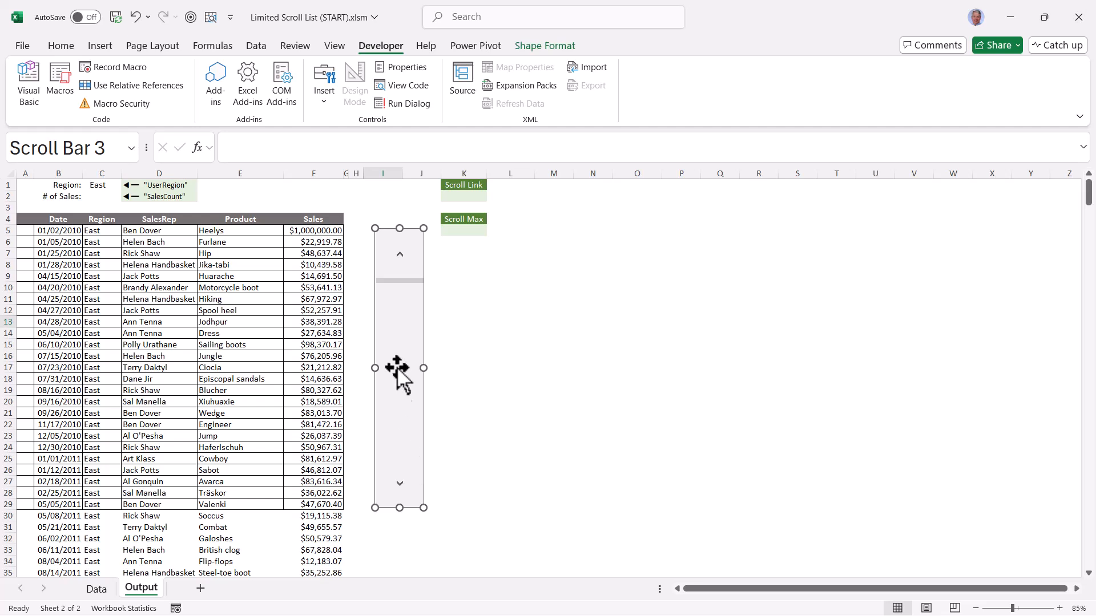
pyautogui.moveTo(373, 227); pyautogui.dragTo(359, 215)
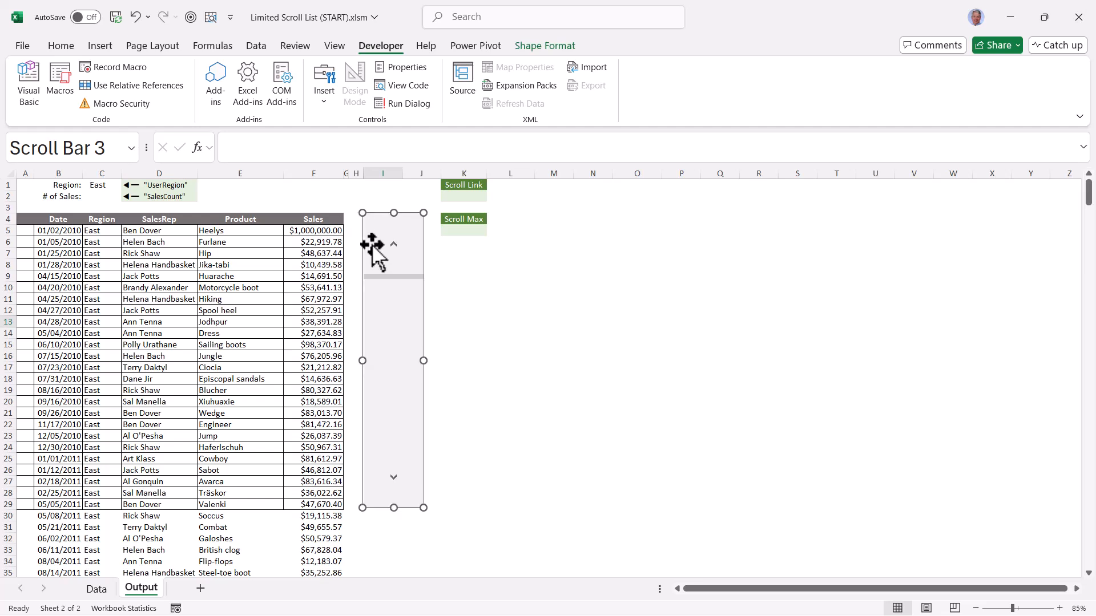
pyautogui.moveTo(363, 362)
pyautogui.mouseDown()
pyautogui.moveTo(352, 362)
pyautogui.moveTo(365, 354)
pyautogui.mouseUp()
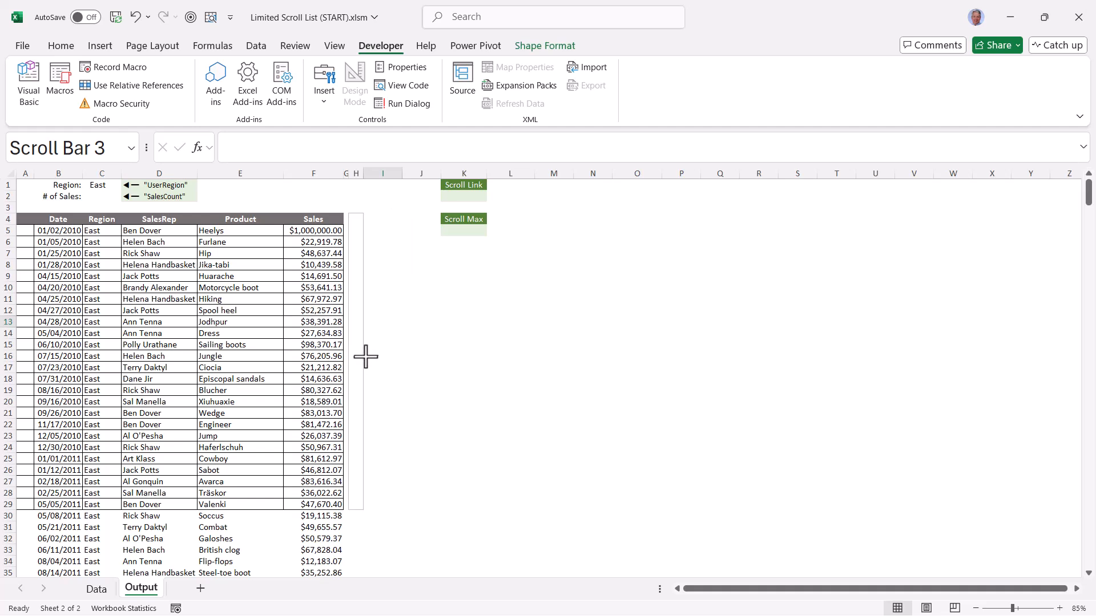
pyautogui.click(434, 333)
# Test the new scroll bar by moving its thumb, stepping it up and down and paging through it
pyautogui.moveTo(353, 233)
pyautogui.mouseDown()
pyautogui.moveTo(360, 448)
pyautogui.moveTo(355, 261)
pyautogui.moveTo(367, 379)
pyautogui.moveTo(379, 354)
pyautogui.moveTo(359, 374)
pyautogui.moveTo(362, 238)
pyautogui.mouseUp()
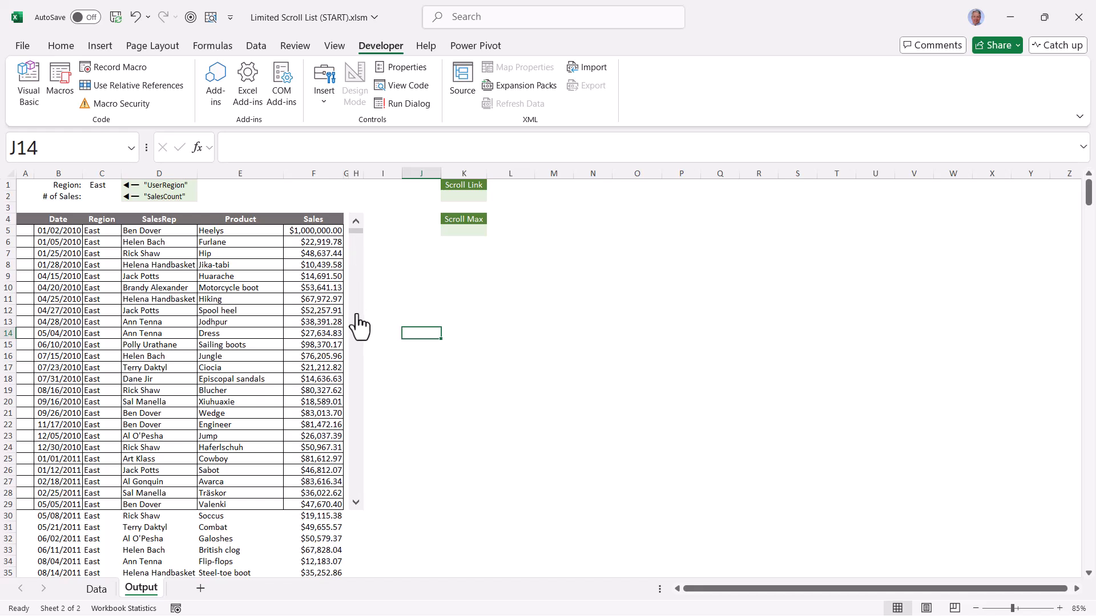
pyautogui.click(356, 503)
pyautogui.click(356, 223)
pyautogui.click(356, 223)
pyautogui.click(356, 223)
pyautogui.click(356, 502)
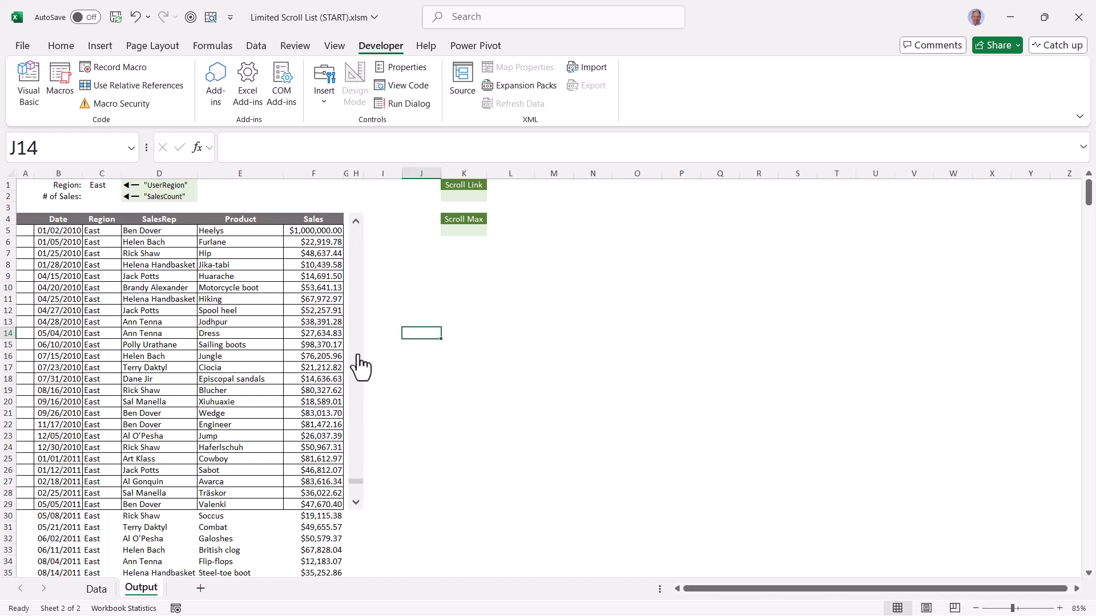
pyautogui.click(356, 308)
# Format the scroll bar control with current value 1, maximum value 600, page change 25 and cell link $K$2
pyautogui.rightClick(357, 379)
pyautogui.click(397, 521)
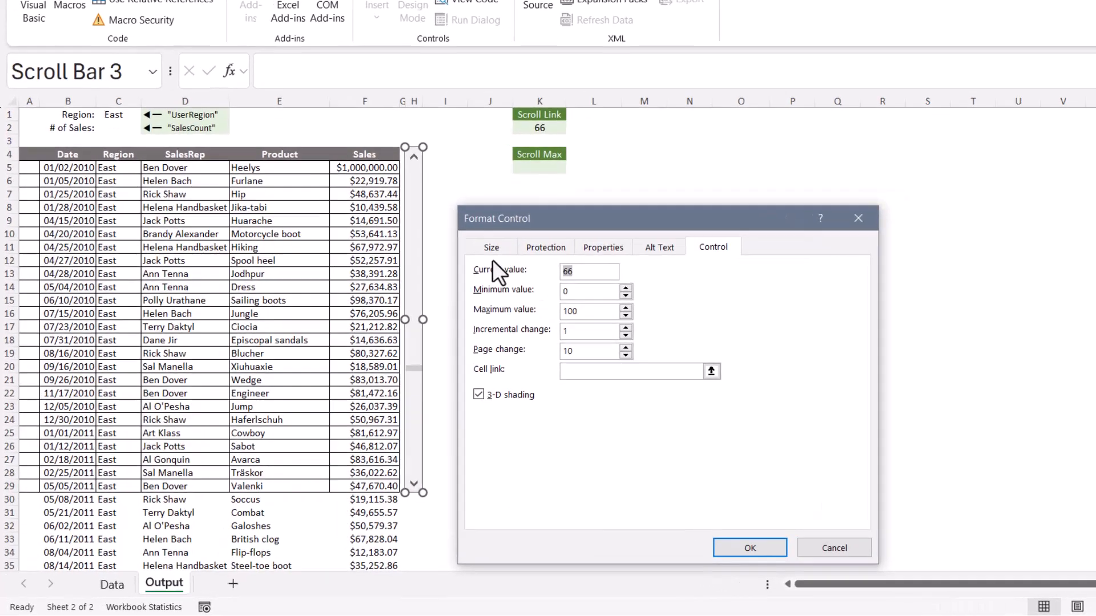
pyautogui.press('Tab')
pyautogui.write('1')
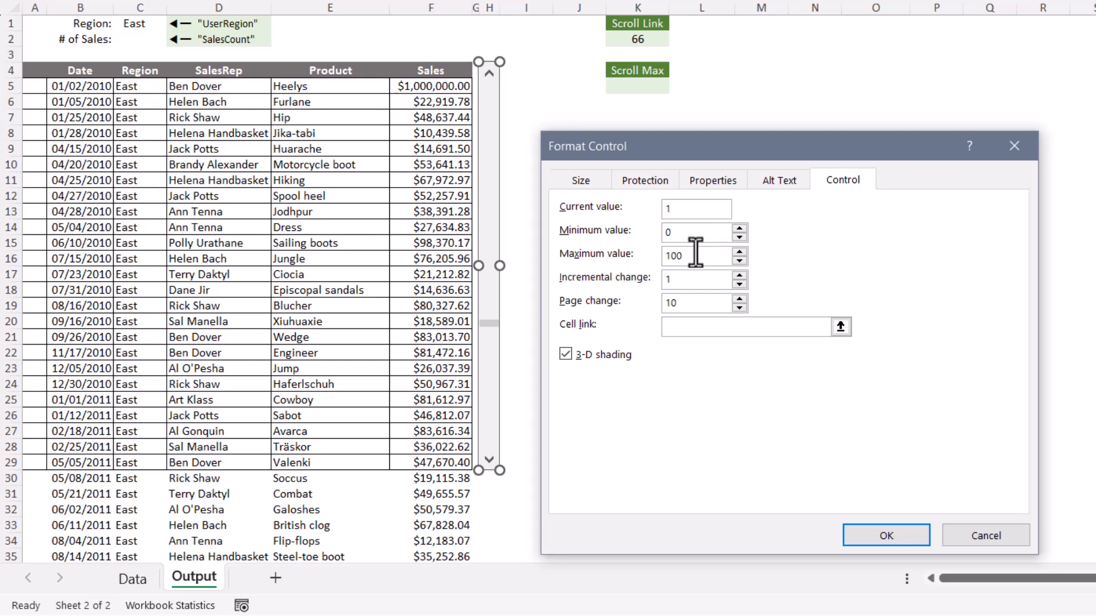
pyautogui.moveTo(696, 255); pyautogui.dragTo(604, 252)
pyautogui.write('600')
pyautogui.press('Tab')
pyautogui.press('Tab')
pyautogui.write('25')
pyautogui.click(693, 327)
pyautogui.click(645, 37)
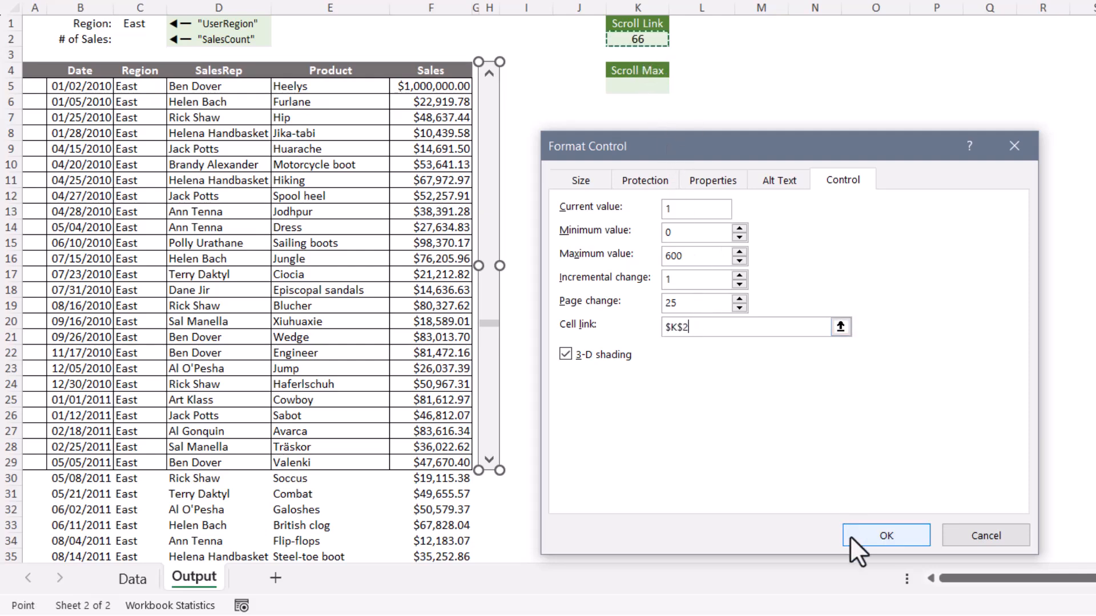
pyautogui.click(851, 536)
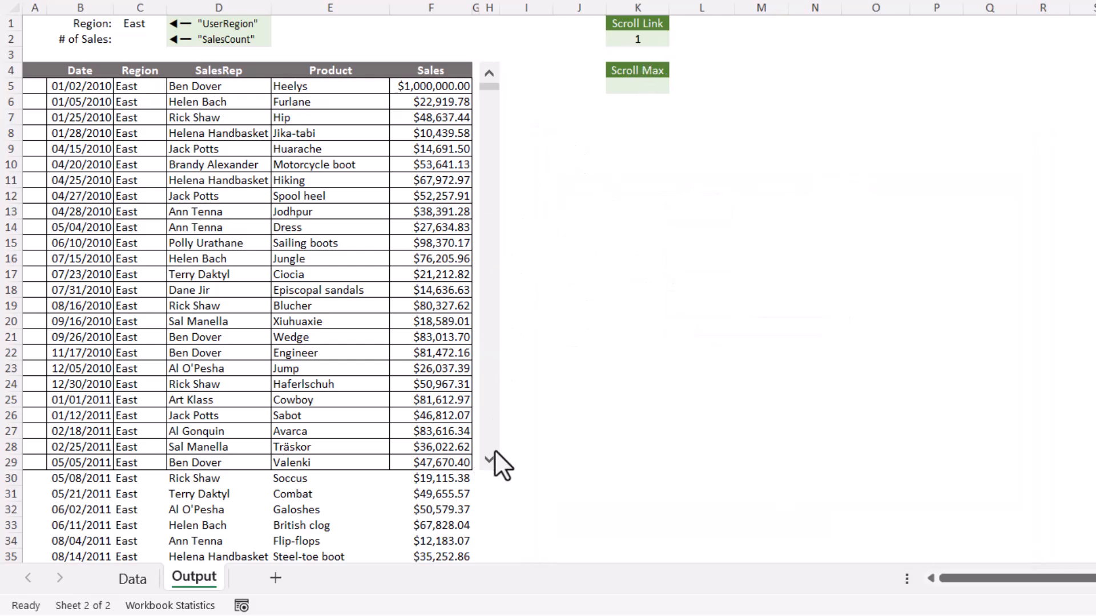
# Test the scroll bar against linked cell K2 by running it to 600, back to the start, and paging down and up to 75
pyautogui.moveTo(492, 121); pyautogui.dragTo(488, 455)
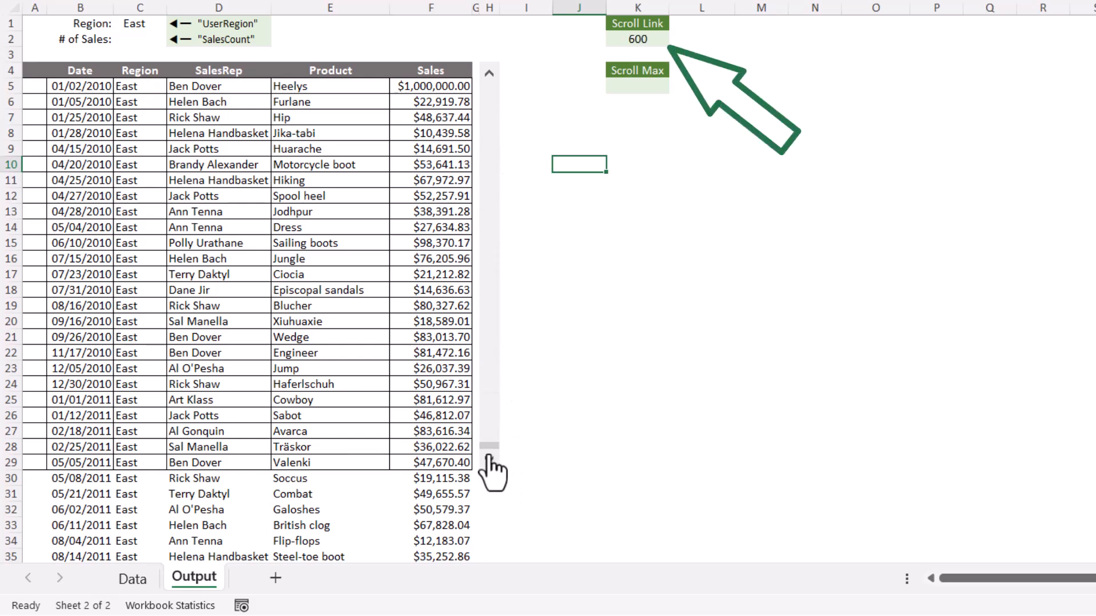
pyautogui.moveTo(488, 448); pyautogui.dragTo(487, 87)
pyautogui.click(490, 344)
pyautogui.click(490, 344)
pyautogui.click(489, 344)
pyautogui.click(490, 344)
pyautogui.click(490, 344)
pyautogui.click(489, 344)
pyautogui.click(488, 130)
pyautogui.click(488, 130)
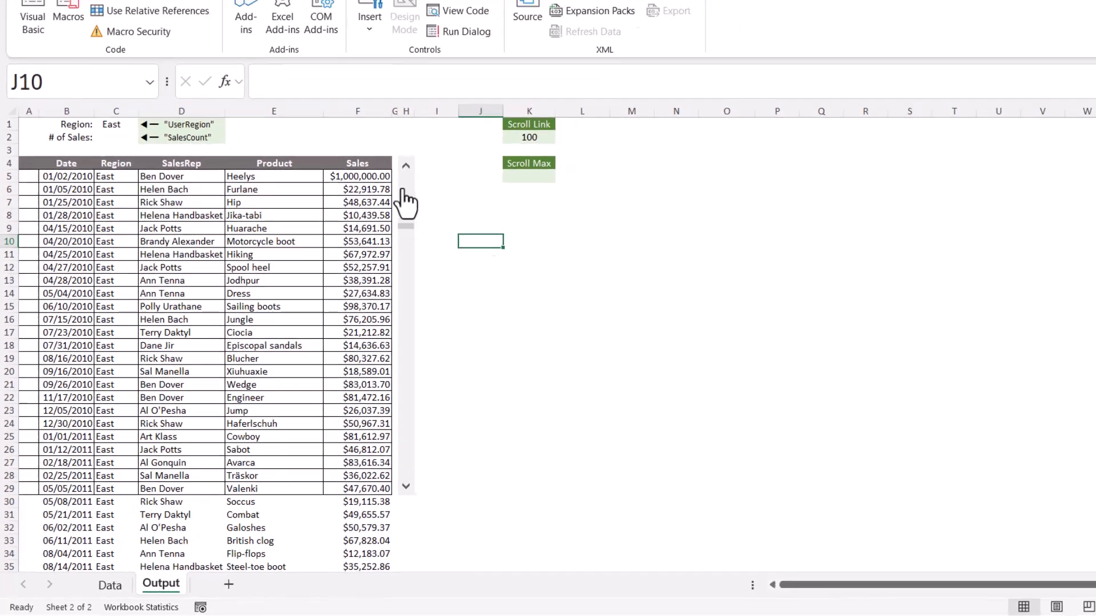
pyautogui.click(488, 130)
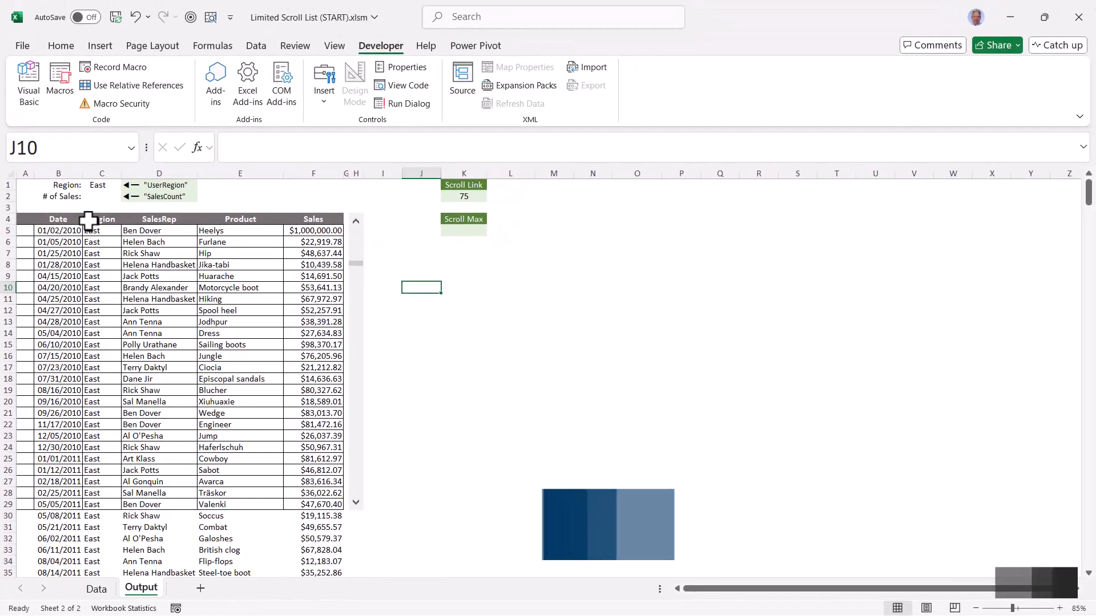
# Compare the record list with the Scroll Link value in K2 and return the scroll bar to 0
pyautogui.moveTo(81, 232); pyautogui.dragTo(333, 536)
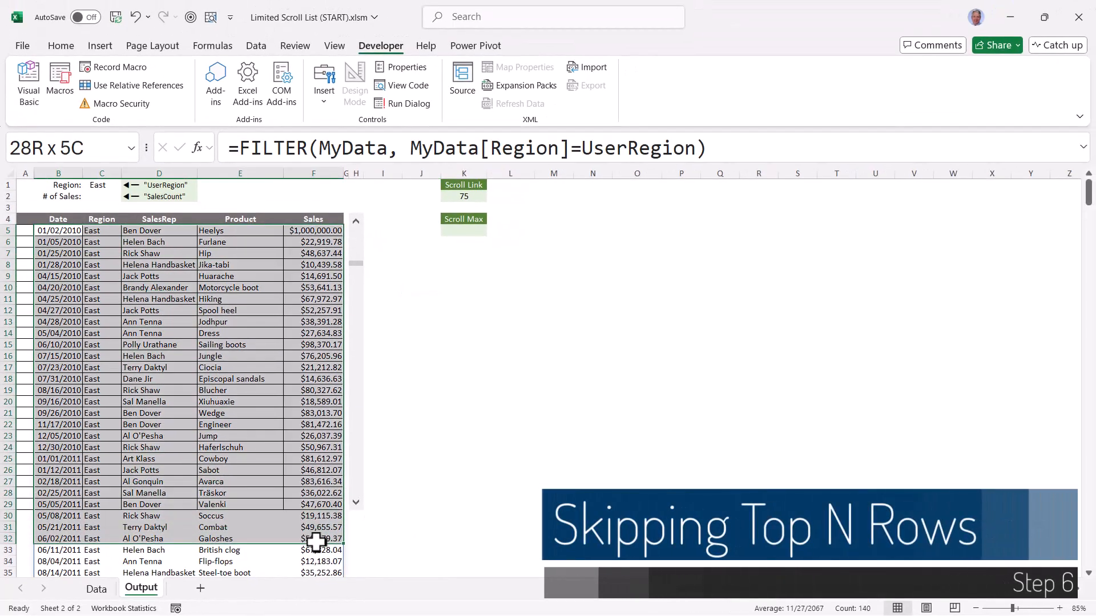
pyautogui.click(209, 389)
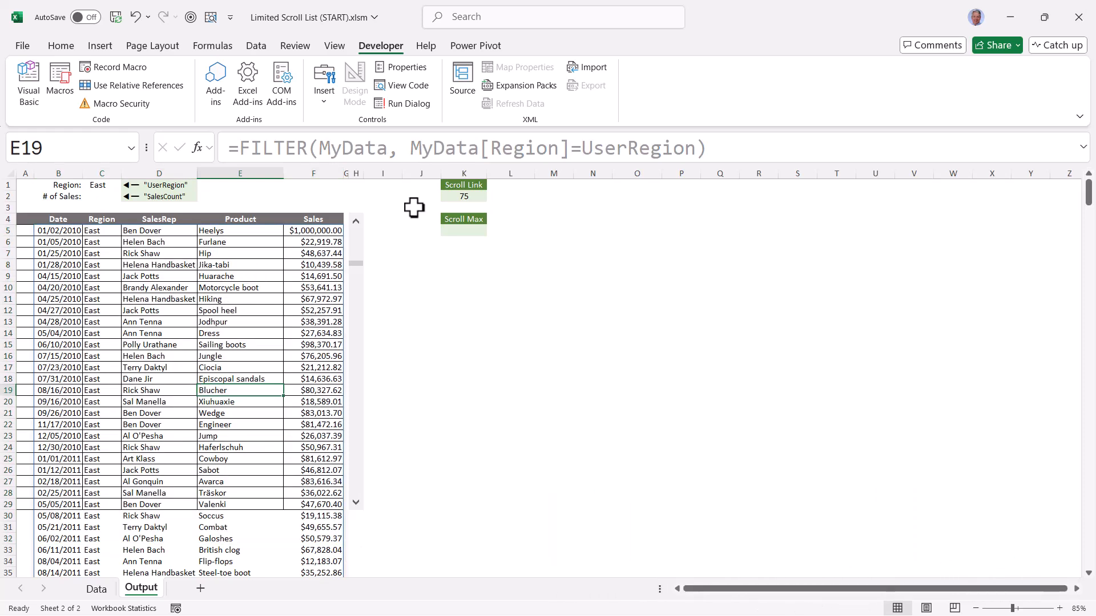
pyautogui.click(471, 197)
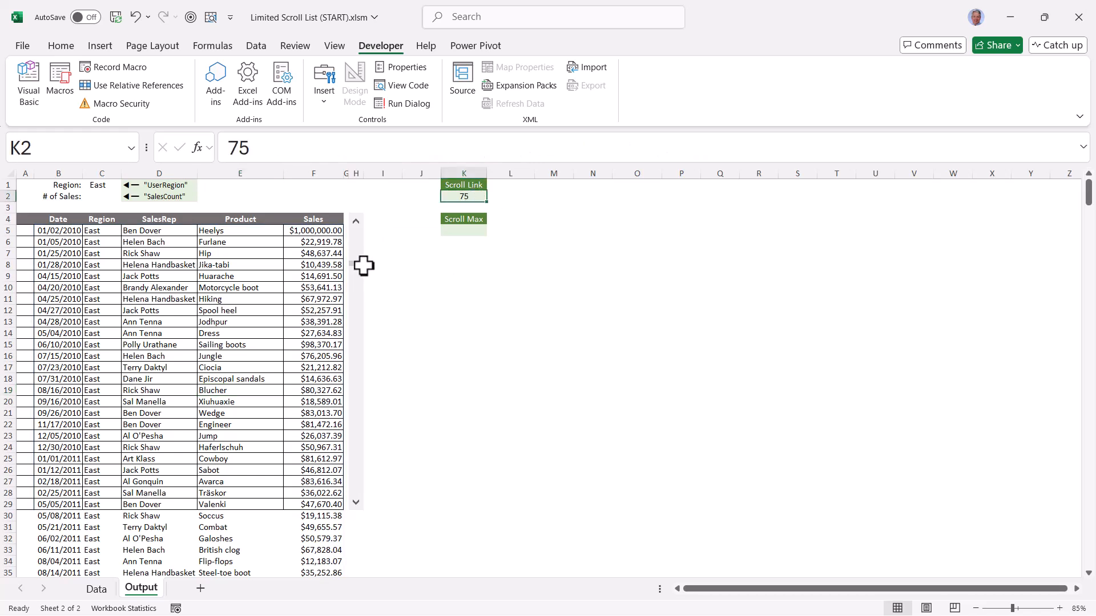
pyautogui.moveTo(361, 264); pyautogui.dragTo(361, 227)
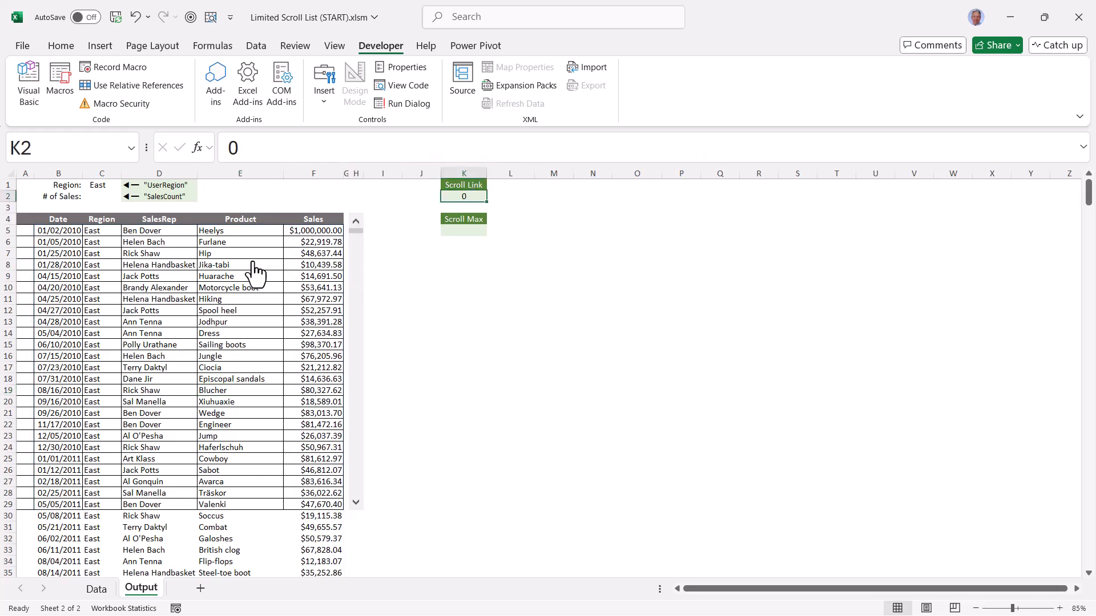
# Try the scroll bar, return it to 0, and change the B5 formula to =DROP(FILTER(MyData, MyData[Region]=UserRegion), K2)
pyautogui.click(47, 231)
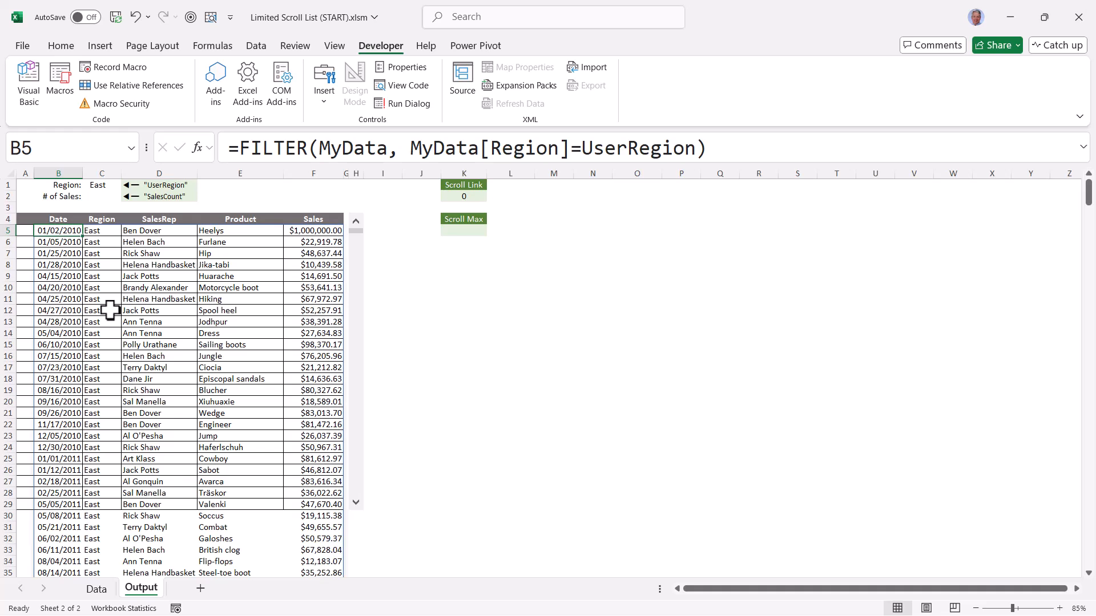
pyautogui.moveTo(355, 232); pyautogui.dragTo(361, 294)
pyautogui.moveTo(357, 279)
pyautogui.mouseDown()
pyautogui.moveTo(361, 384)
pyautogui.moveTo(359, 273)
pyautogui.mouseUp()
pyautogui.moveTo(358, 280); pyautogui.dragTo(357, 217)
pyautogui.click(239, 147)
pyautogui.write('DROP(')
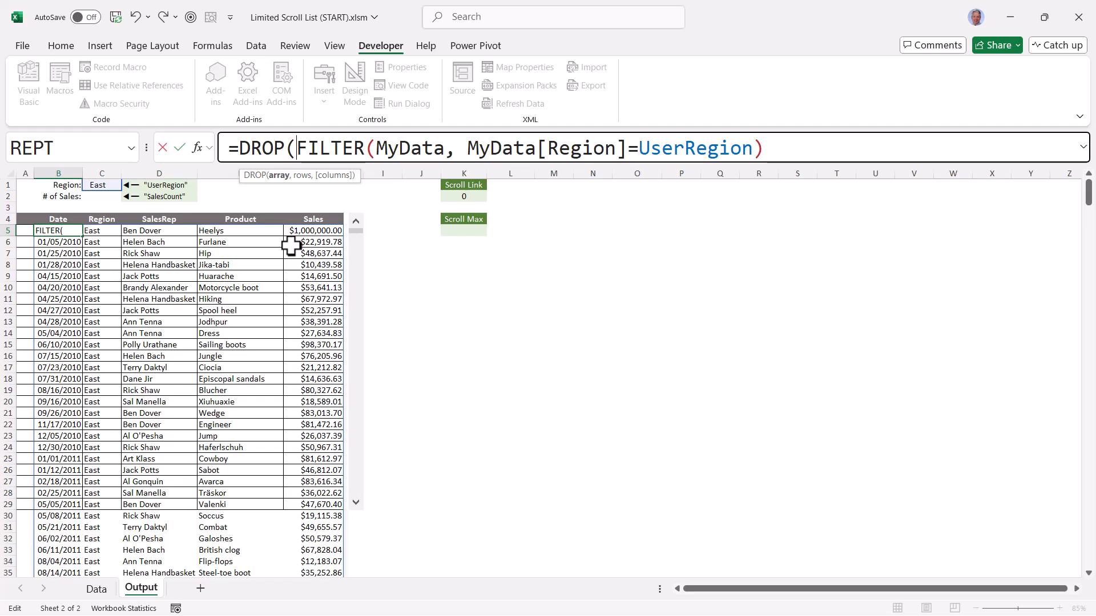
pyautogui.press('End')
pyautogui.write(',')
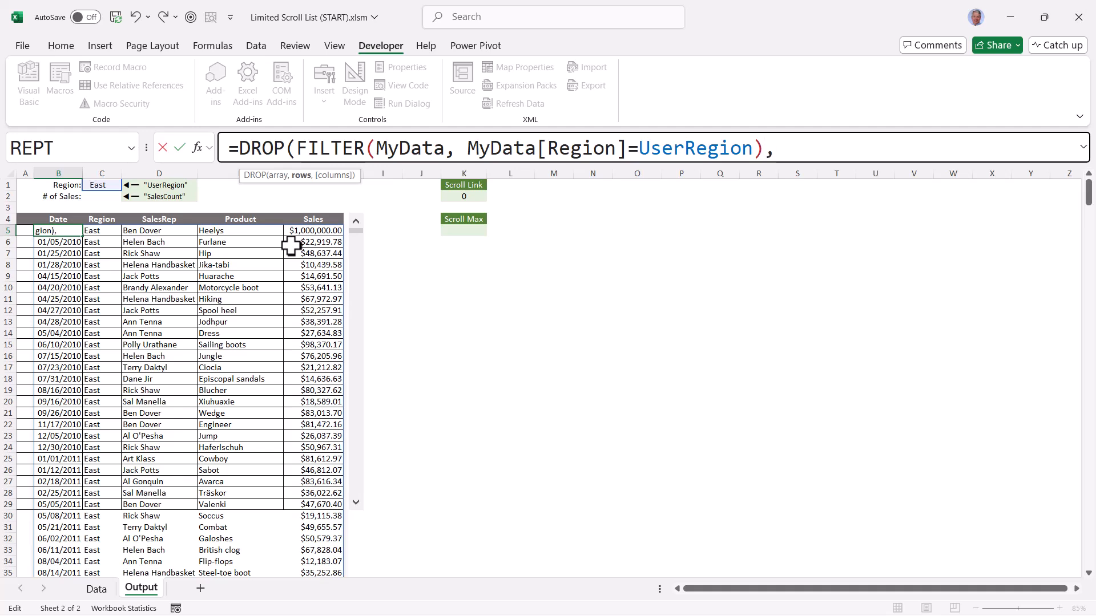
pyautogui.click(469, 194)
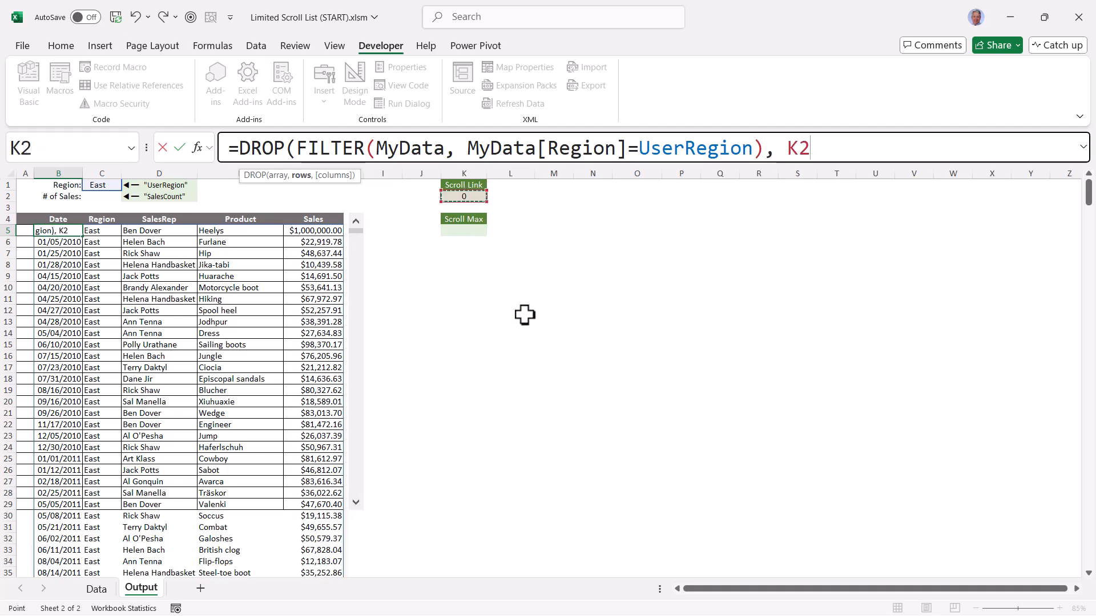
pyautogui.write(')')
pyautogui.hotkey('ctrl', 'Return')
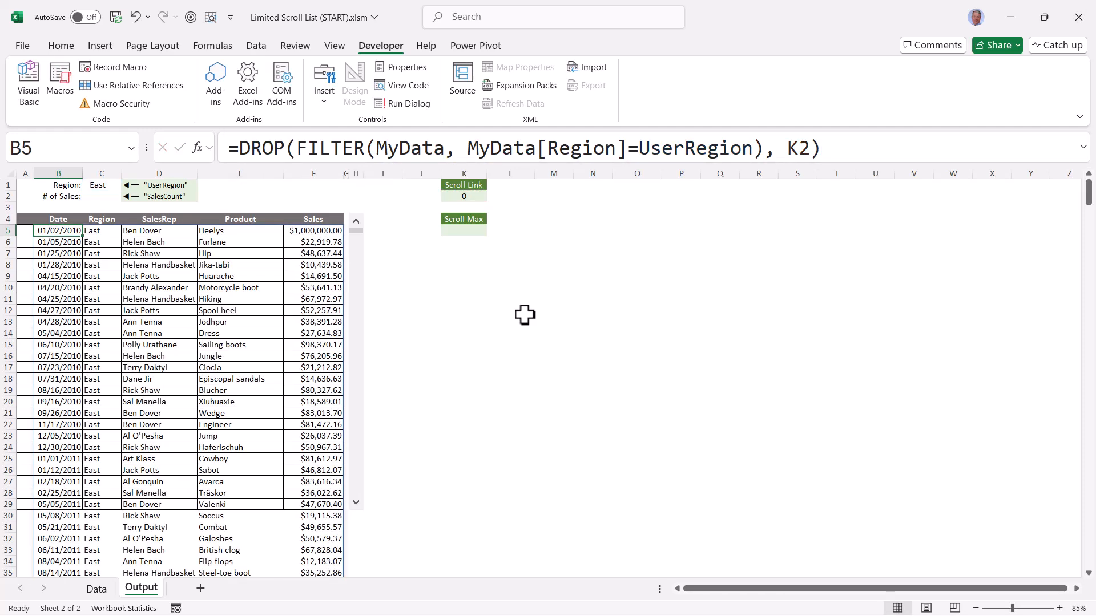
# Check the scrolling list at positions 49 and 68, returning to 0 each time, and examine its first row and the rows below the grid
pyautogui.moveTo(357, 231)
pyautogui.mouseDown()
pyautogui.moveTo(358, 272)
pyautogui.moveTo(359, 228)
pyautogui.moveTo(362, 260)
pyautogui.moveTo(361, 251)
pyautogui.mouseUp()
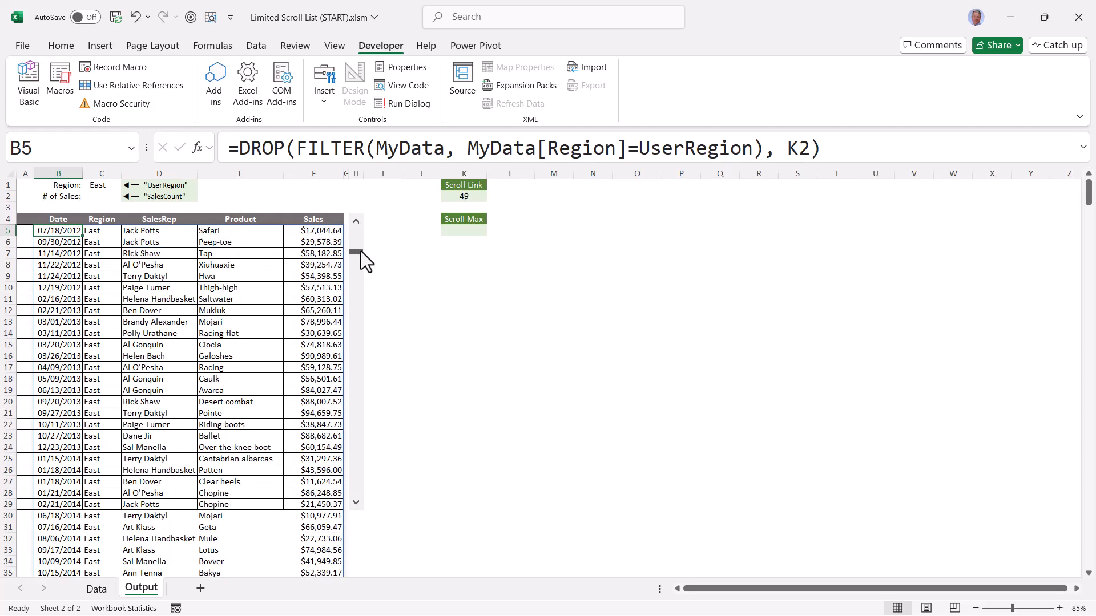
pyautogui.moveTo(57, 230); pyautogui.dragTo(320, 231)
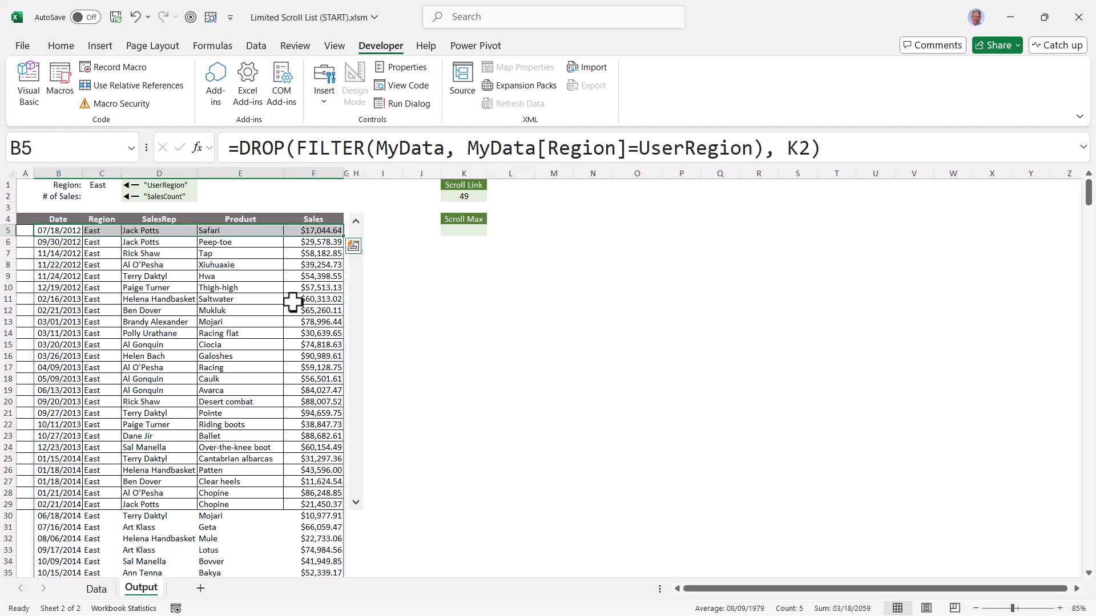
pyautogui.click(382, 276)
pyautogui.moveTo(357, 252); pyautogui.dragTo(350, 226)
pyautogui.moveTo(52, 515); pyautogui.dragTo(313, 565)
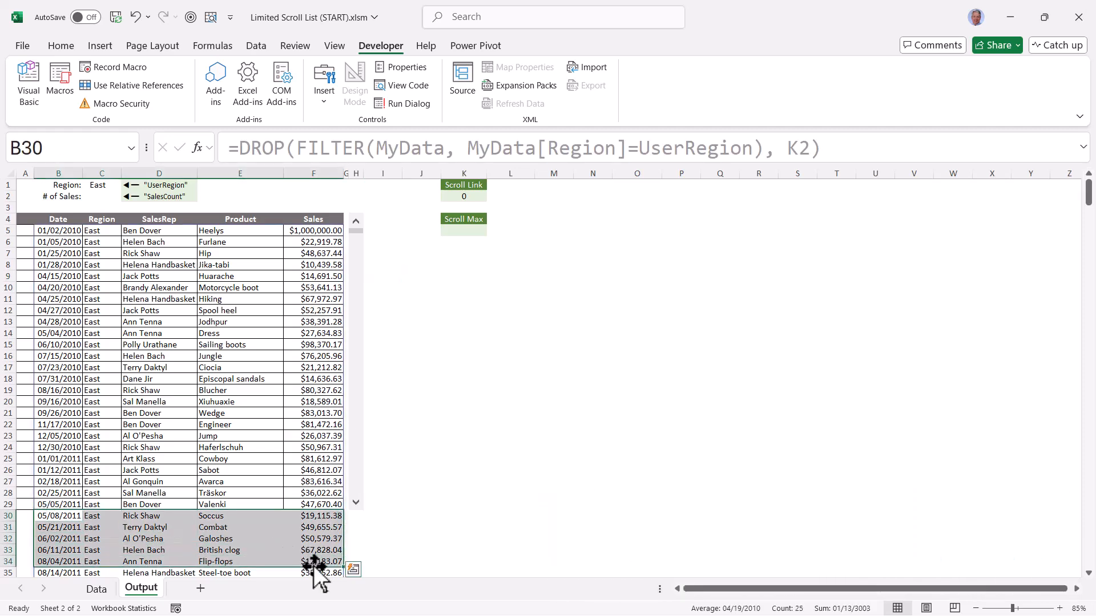
pyautogui.moveTo(356, 231); pyautogui.dragTo(359, 262)
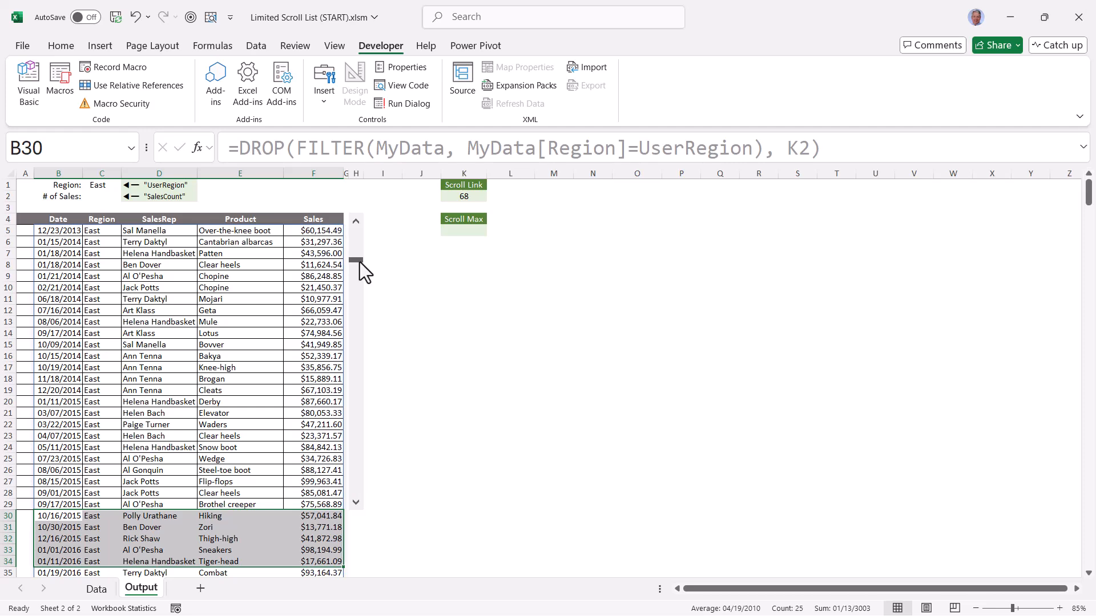
pyautogui.moveTo(359, 262); pyautogui.dragTo(354, 229)
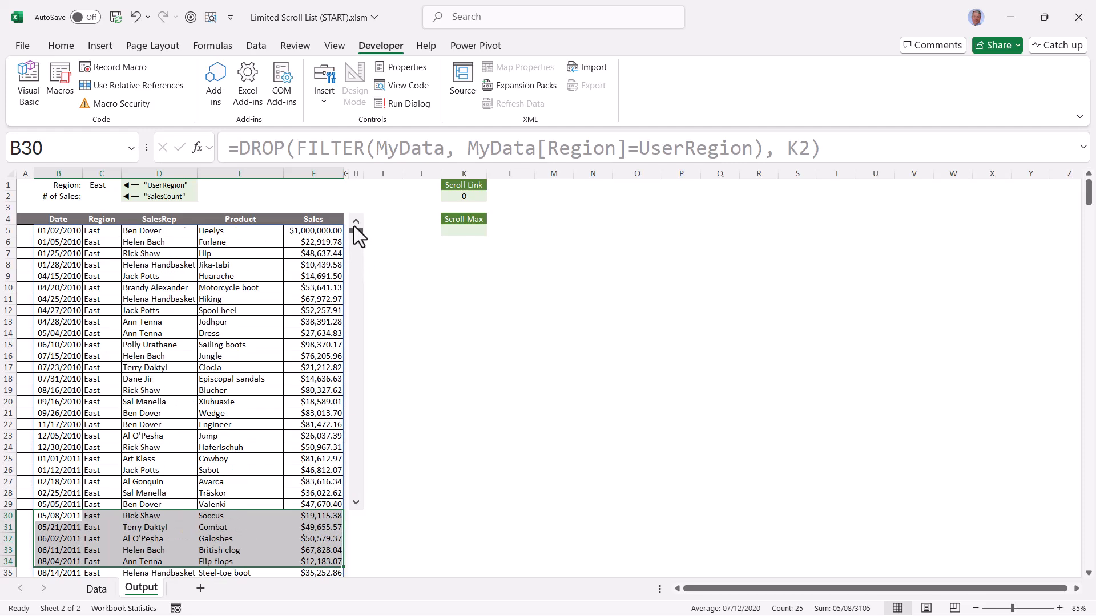
# Wrap the B5 formula in TAKE to return 25 rows: =TAKE(DROP(FILTER(MyData, MyData[Region]=UserRegion), K2), 25)
pyautogui.click(61, 233)
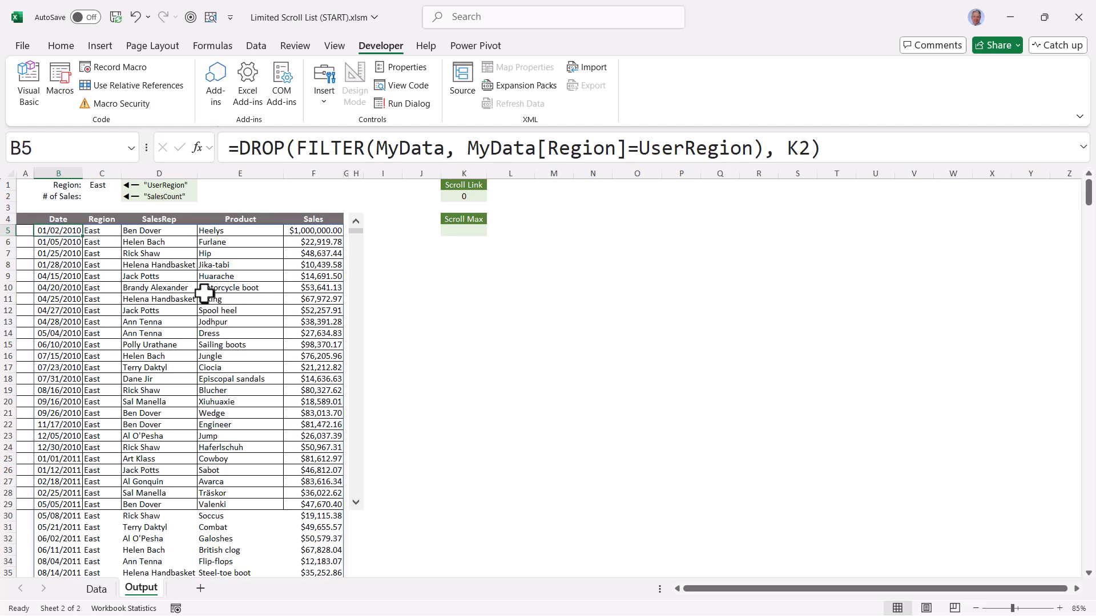
pyautogui.click(241, 148)
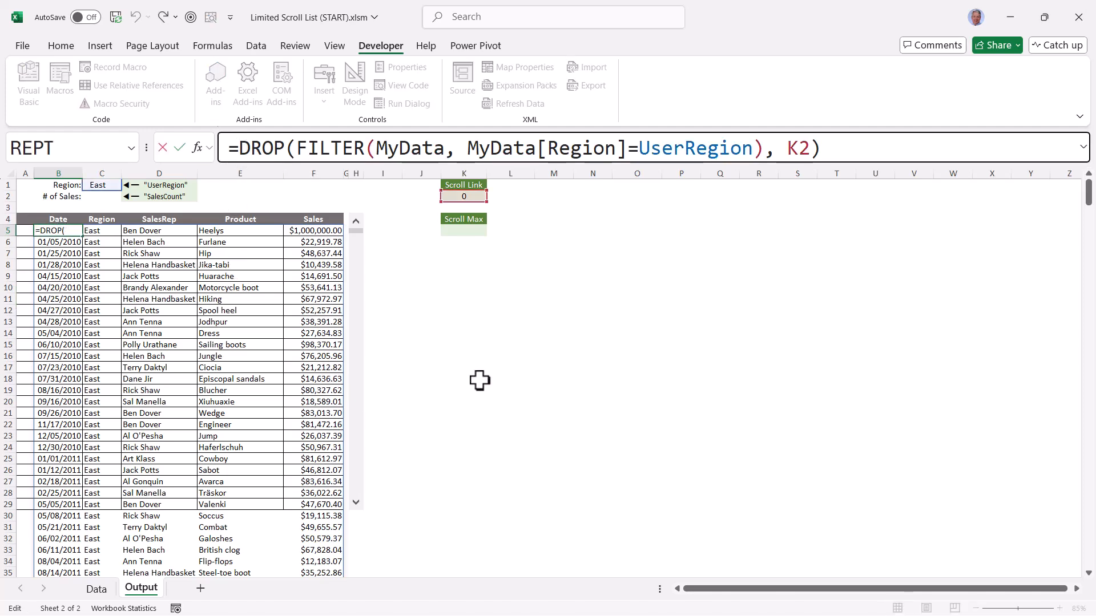
pyautogui.write('TAKE(')
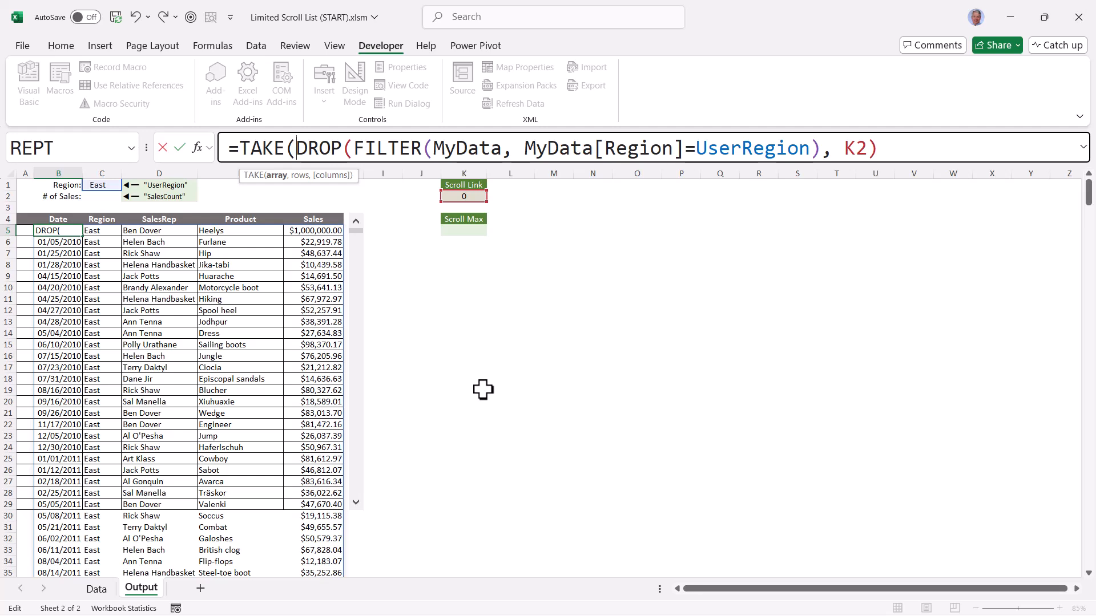
pyautogui.moveTo(296, 150); pyautogui.dragTo(907, 154)
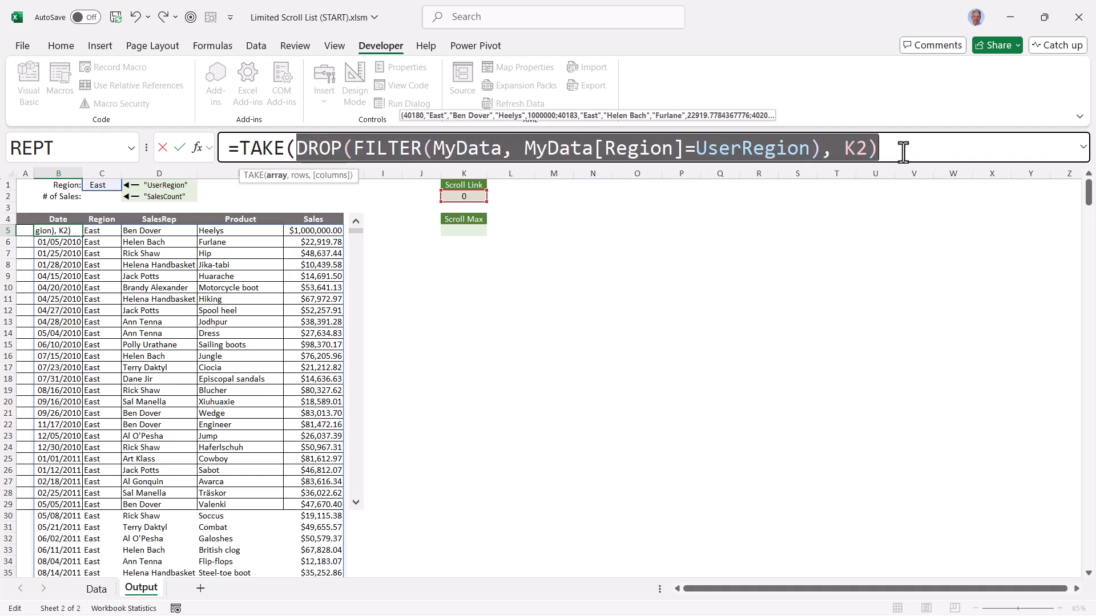
pyautogui.click(904, 153)
pyautogui.write(', ')
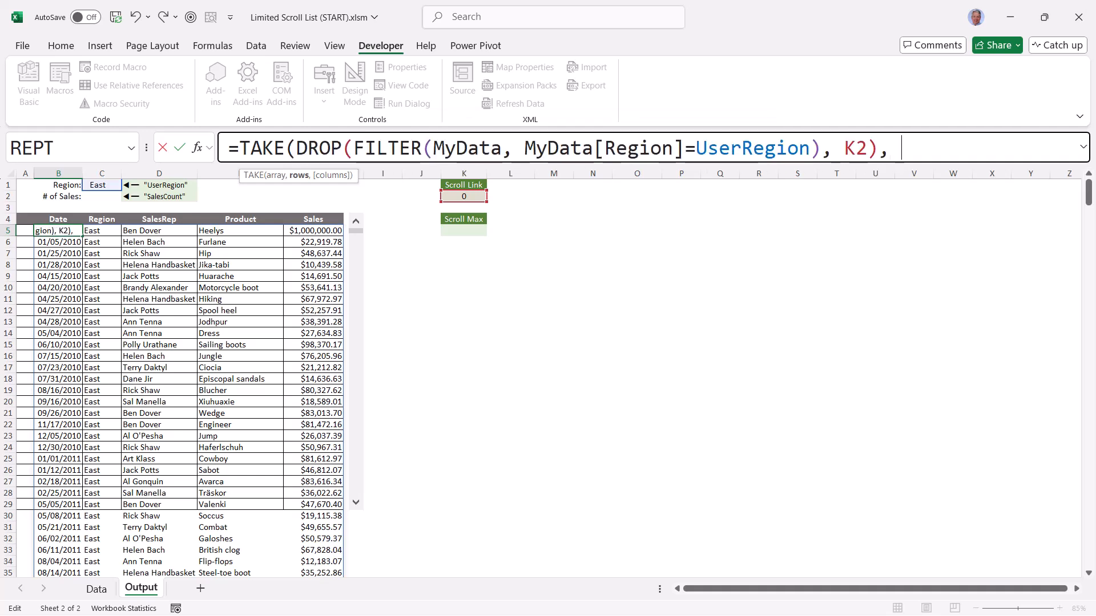
pyautogui.write('25)')
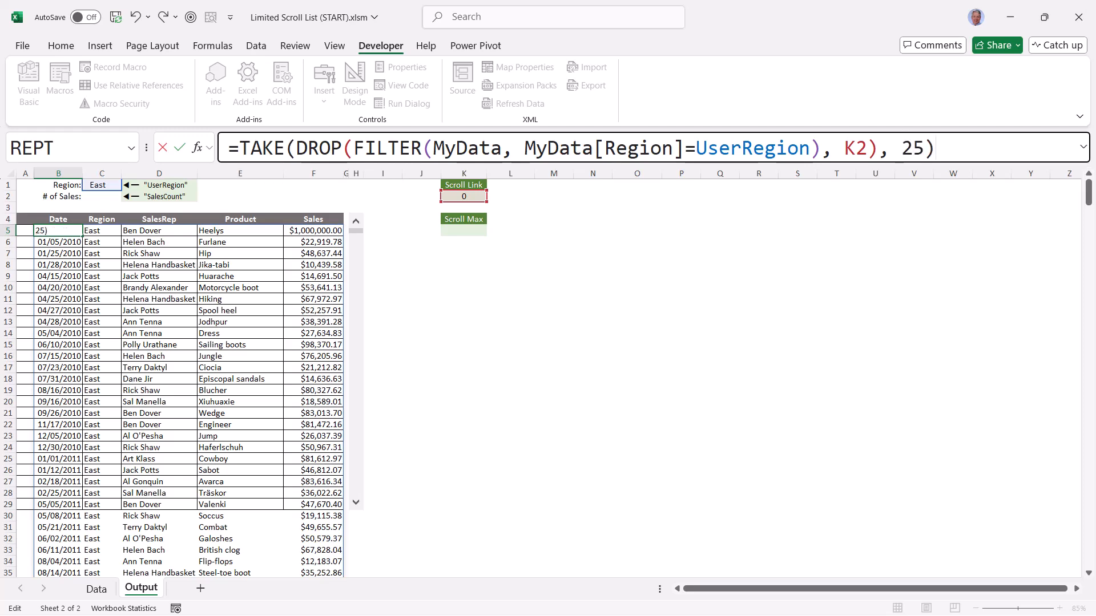
pyautogui.hotkey('ctrl', 'Return')
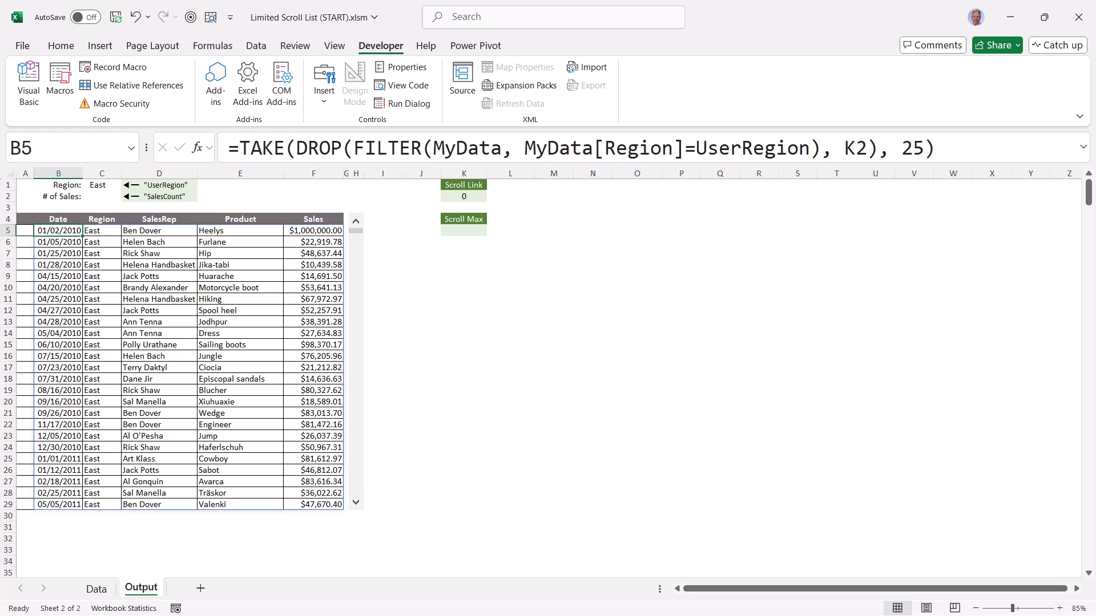
# Test the scroll bar on the East records, including position 99, return it to 0, and switch the region to West
pyautogui.moveTo(355, 231); pyautogui.dragTo(357, 475)
pyautogui.moveTo(358, 252); pyautogui.dragTo(361, 277)
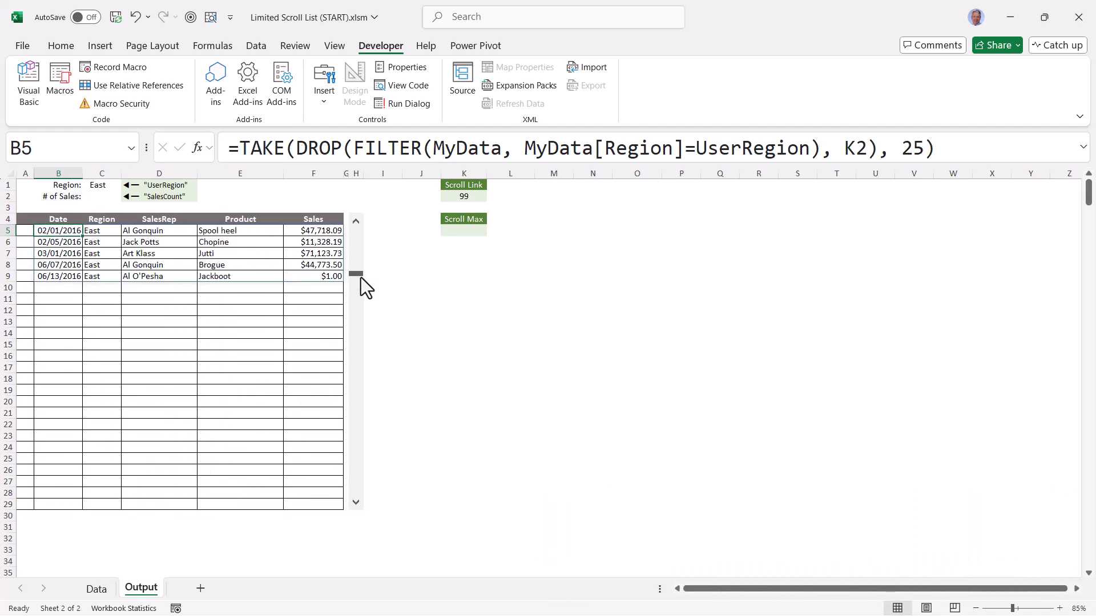
pyautogui.moveTo(361, 278); pyautogui.dragTo(361, 278)
pyautogui.moveTo(359, 286); pyautogui.dragTo(357, 242)
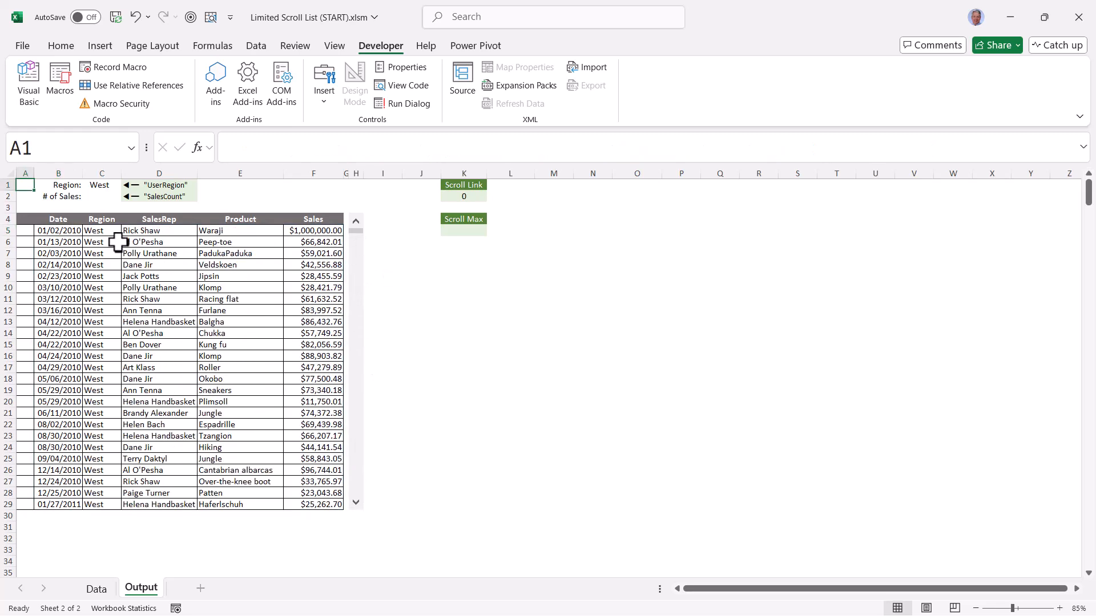
# Count the selected region's sales in C2 with =COUNTIFS(MyData[Region], UserRegion), referencing the Region column on the Data sheet
pyautogui.click(98, 198)
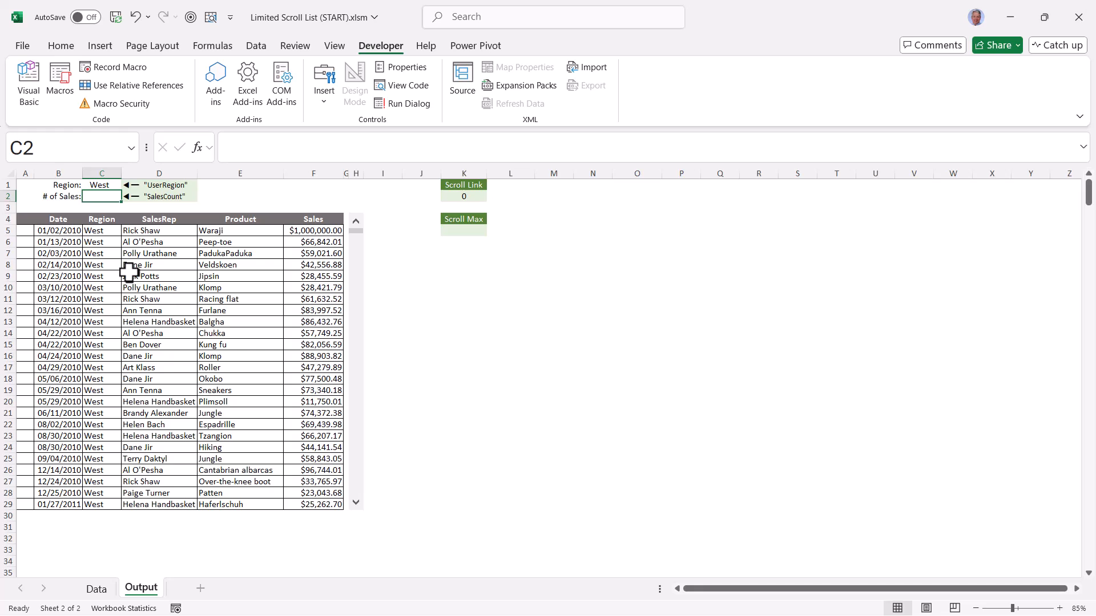
pyautogui.write('=countifs')
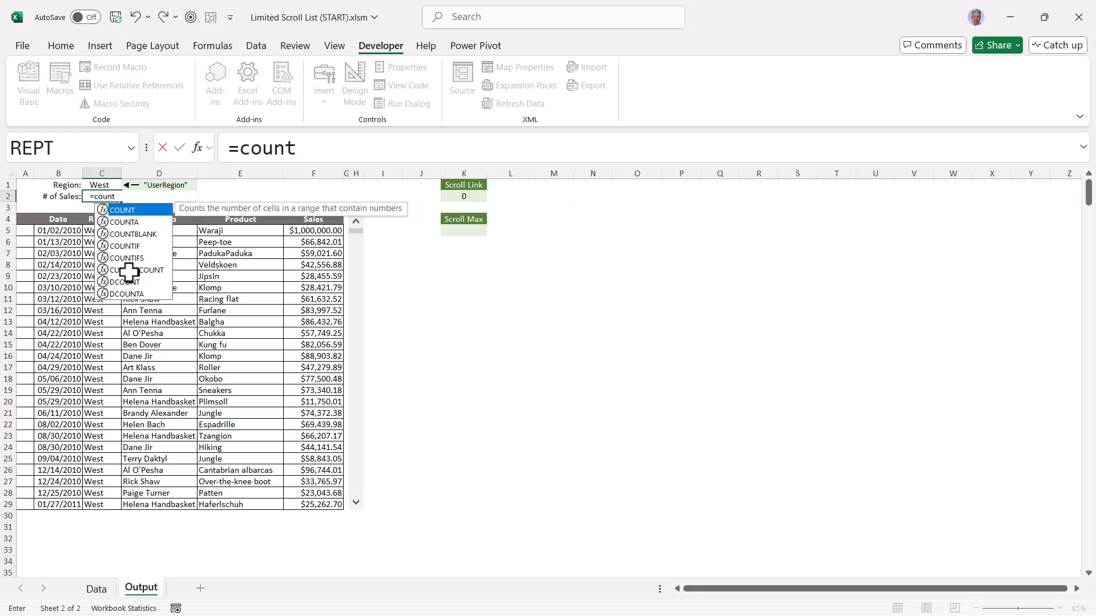
pyautogui.press('Tab')
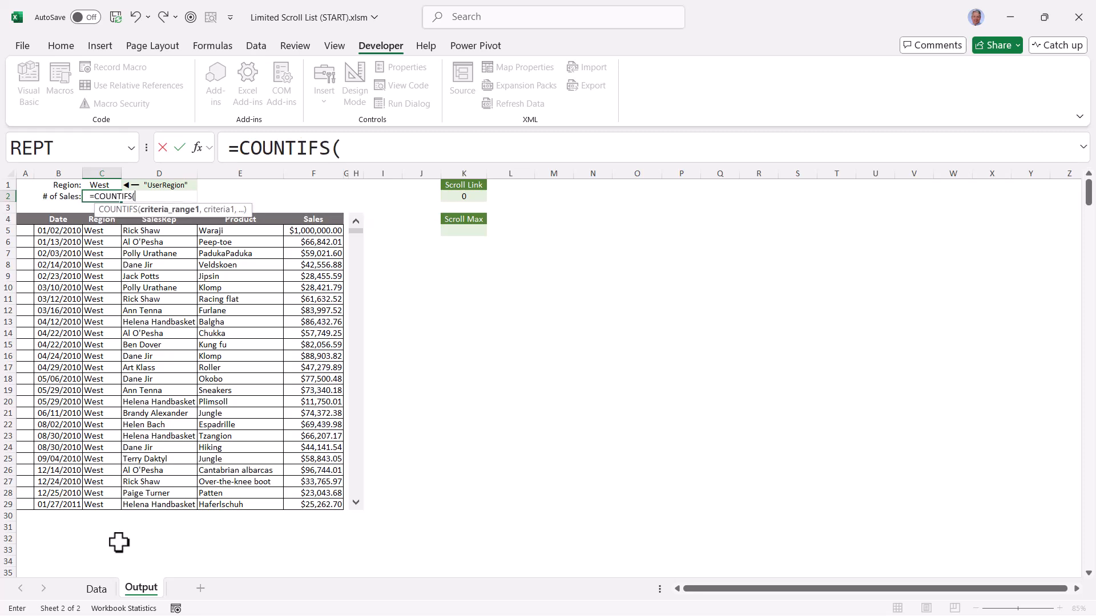
pyautogui.click(96, 589)
pyautogui.click(161, 187)
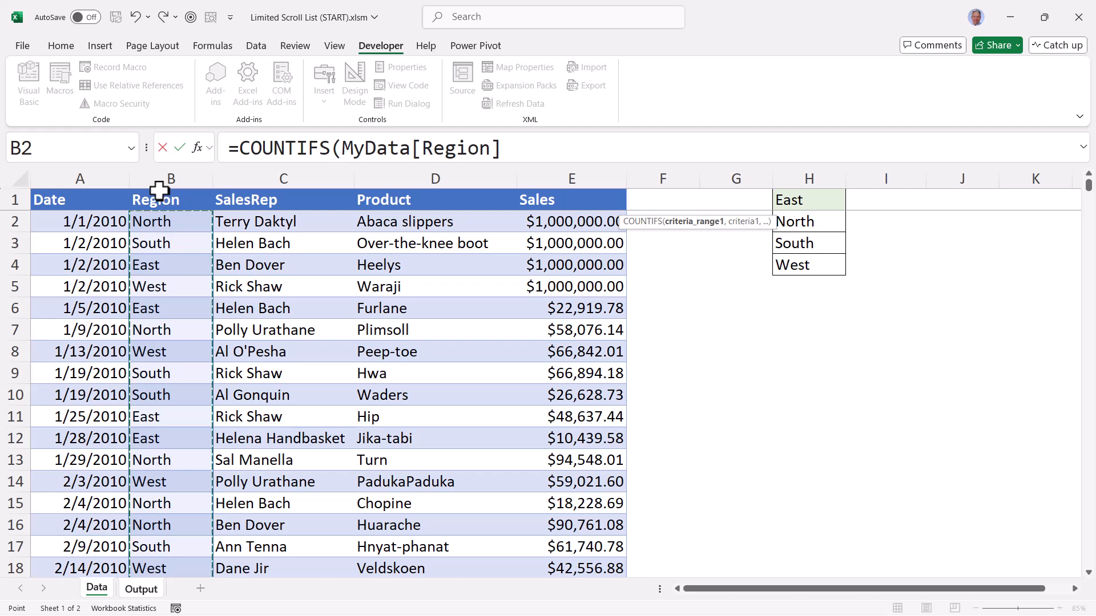
pyautogui.write(',')
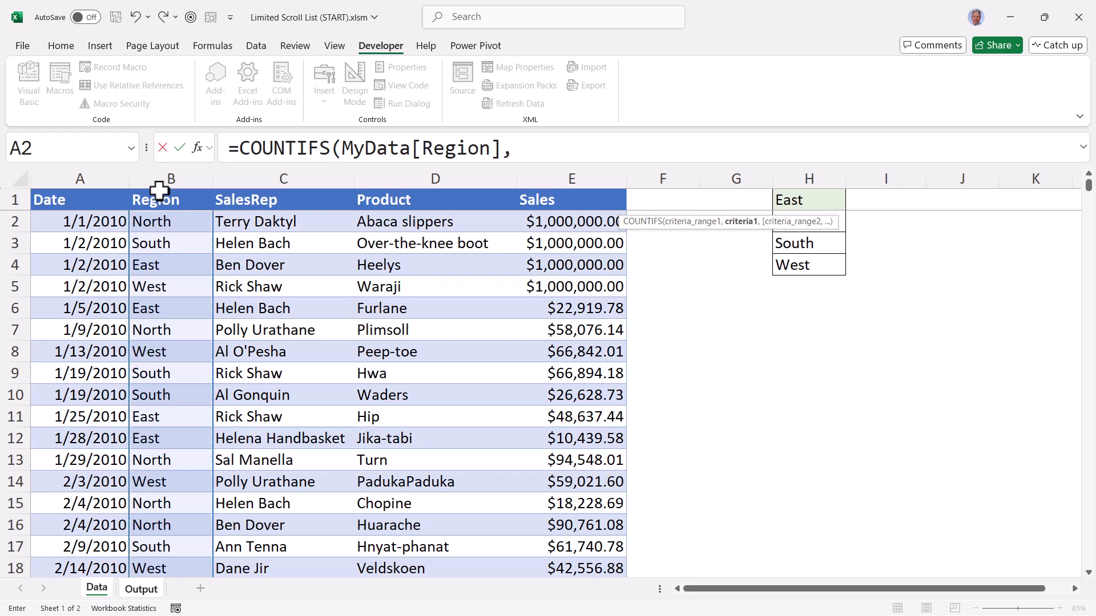
pyautogui.write(' us')
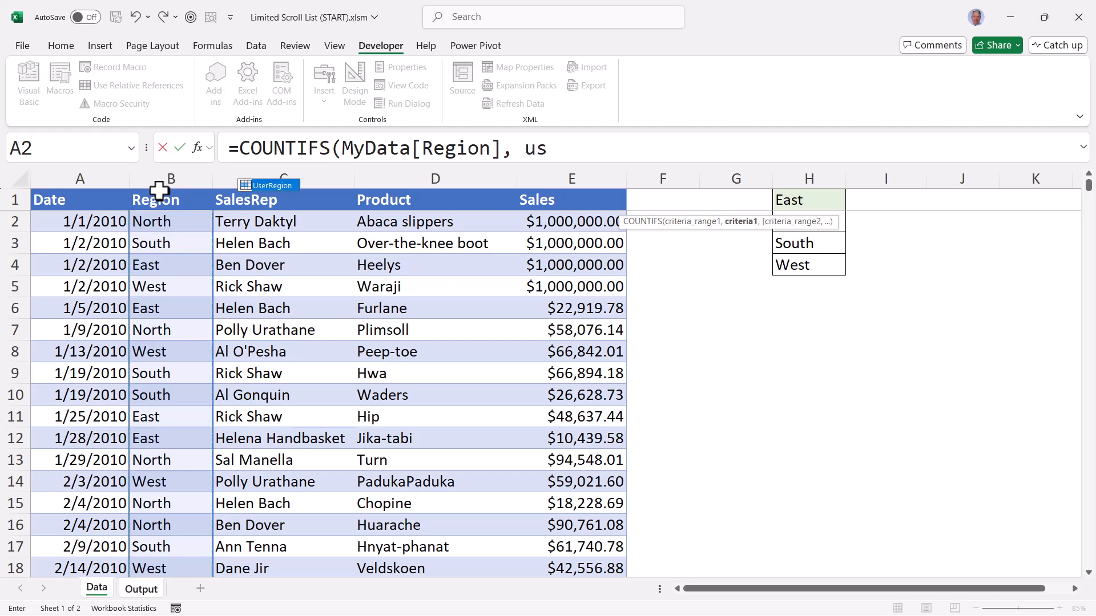
pyautogui.press('Tab')
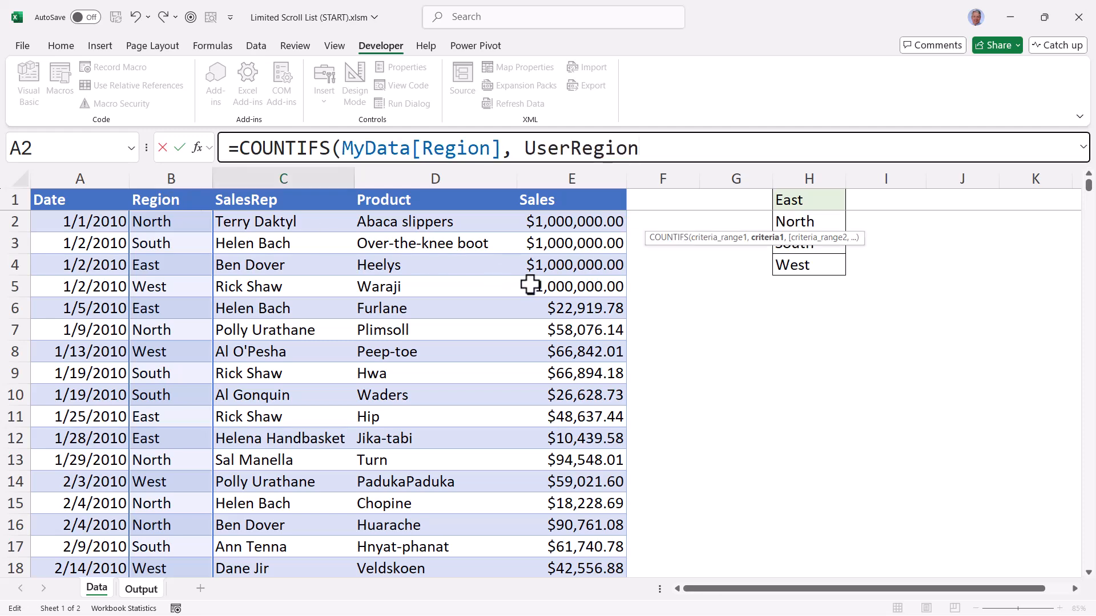
pyautogui.press('Return')
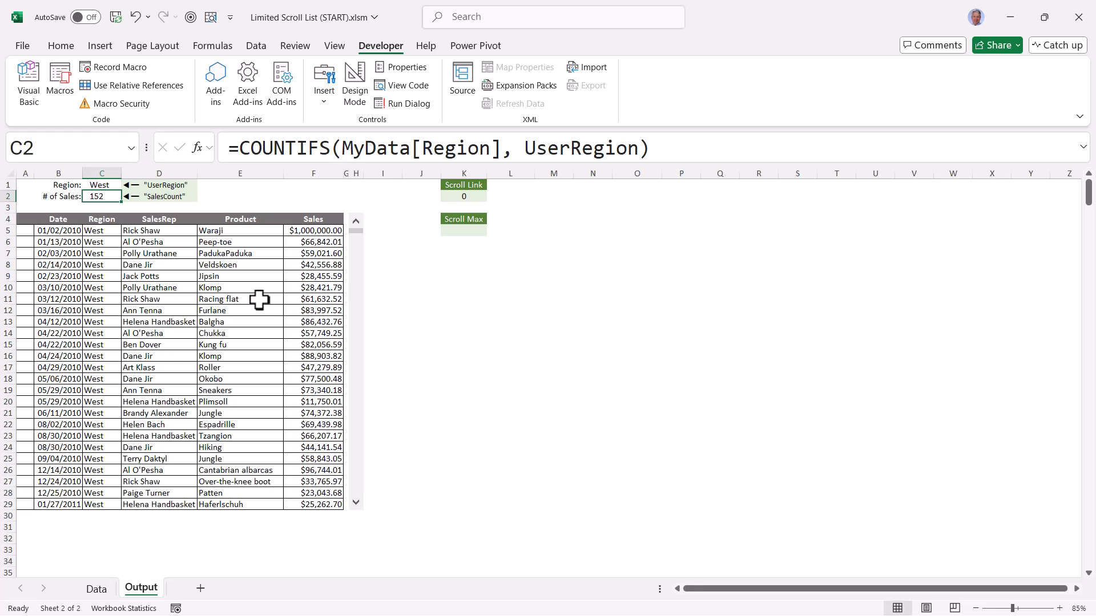
# Examine the first four and last four records of the Data sheet and return to the Output sheet
pyautogui.click(100, 587)
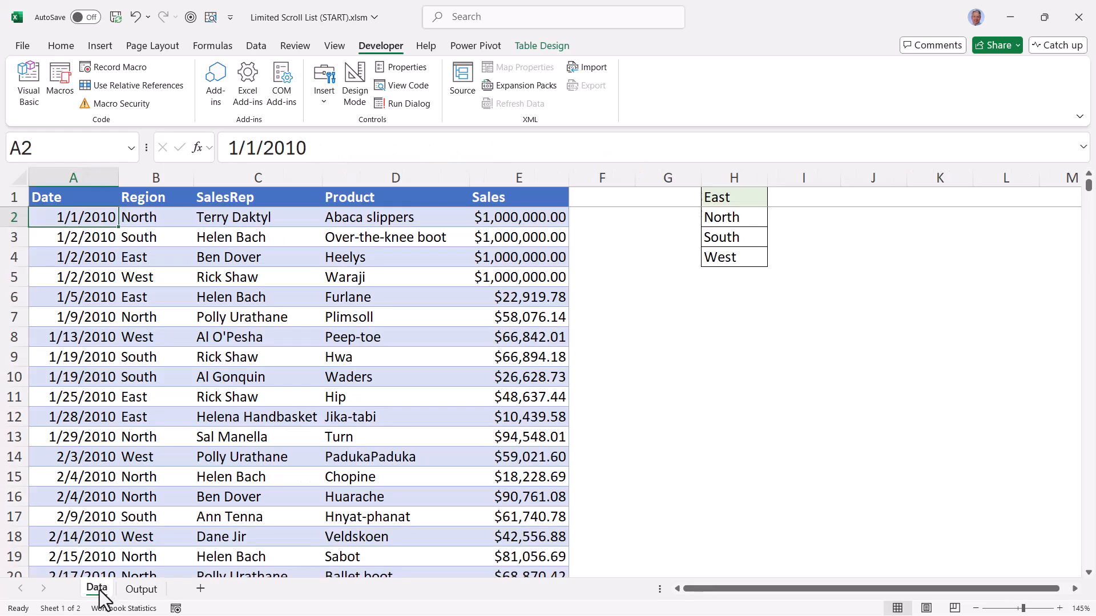
pyautogui.moveTo(80, 214); pyautogui.dragTo(507, 277)
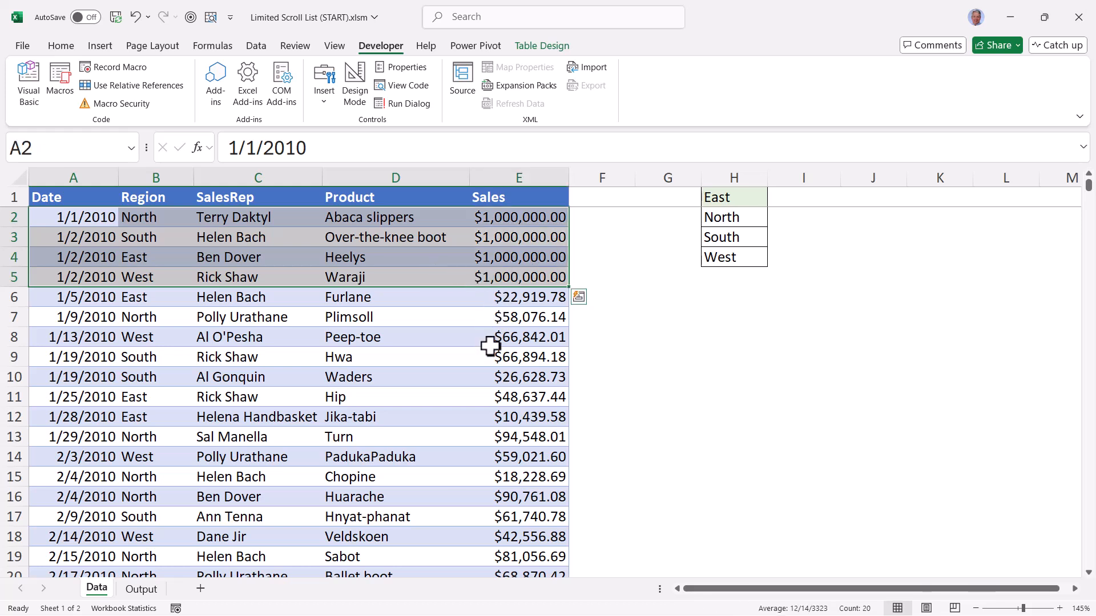
pyautogui.click(80, 318)
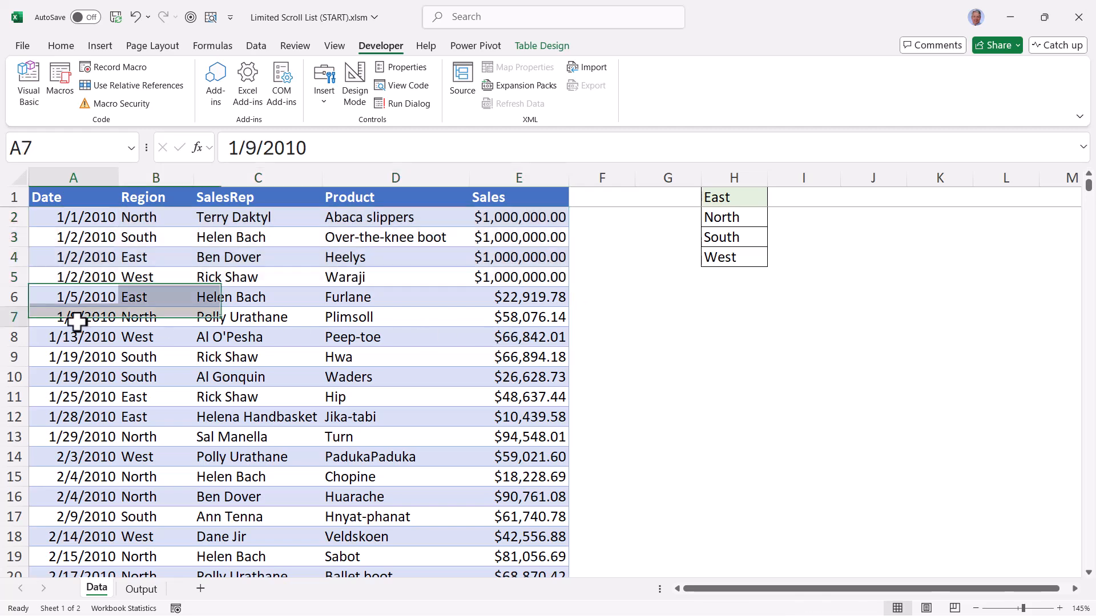
pyautogui.hotkey('ctrl', 'Down')
pyautogui.moveTo(87, 502); pyautogui.dragTo(505, 555)
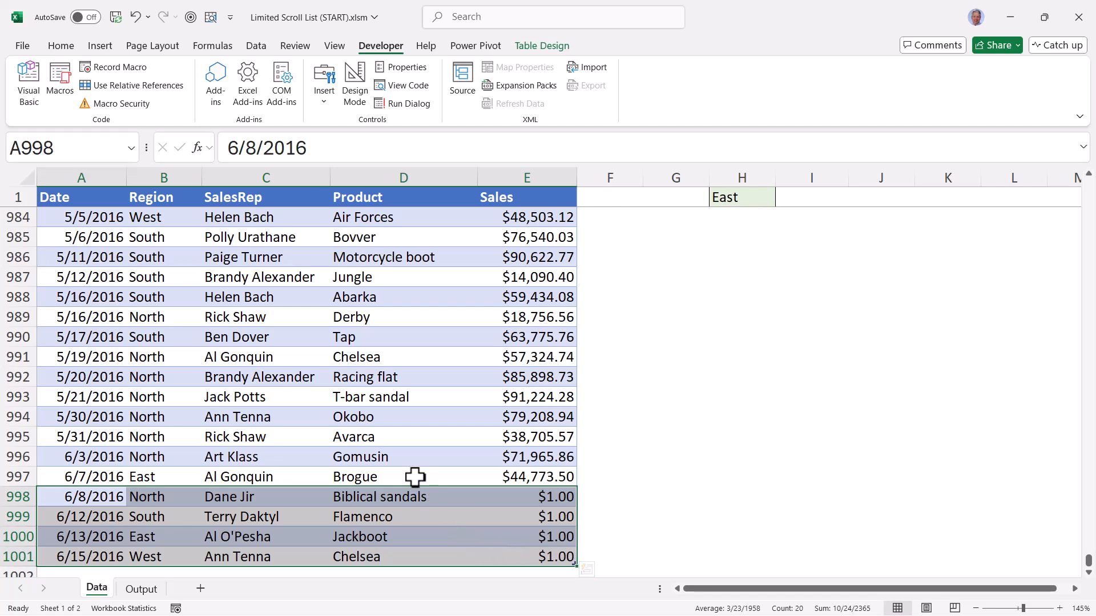
pyautogui.hotkey('ctrl', 'Home')
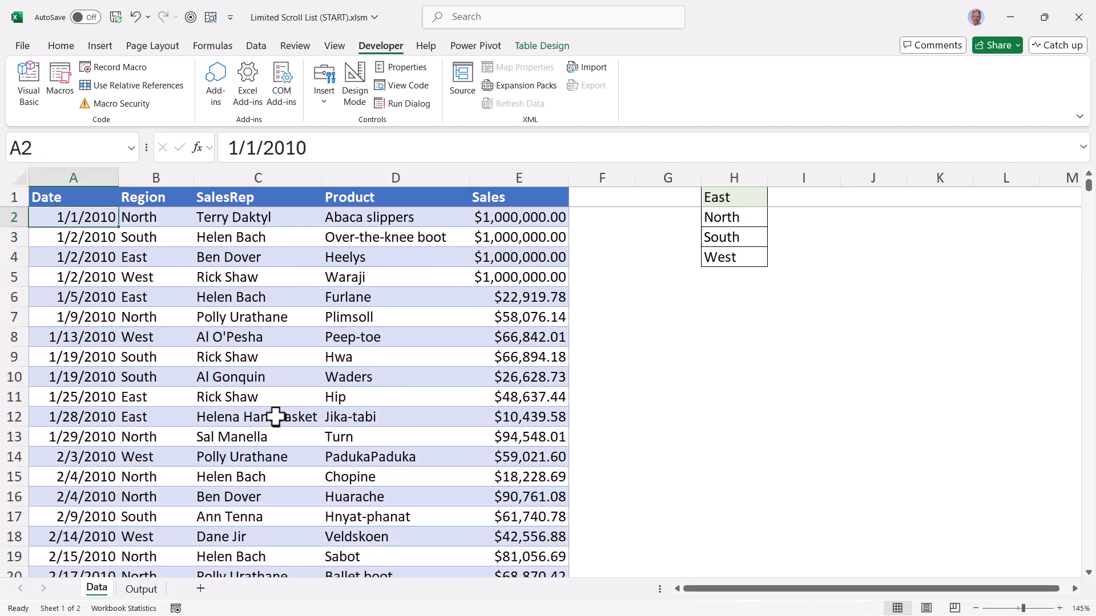
pyautogui.hotkey('ctrl', 'End')
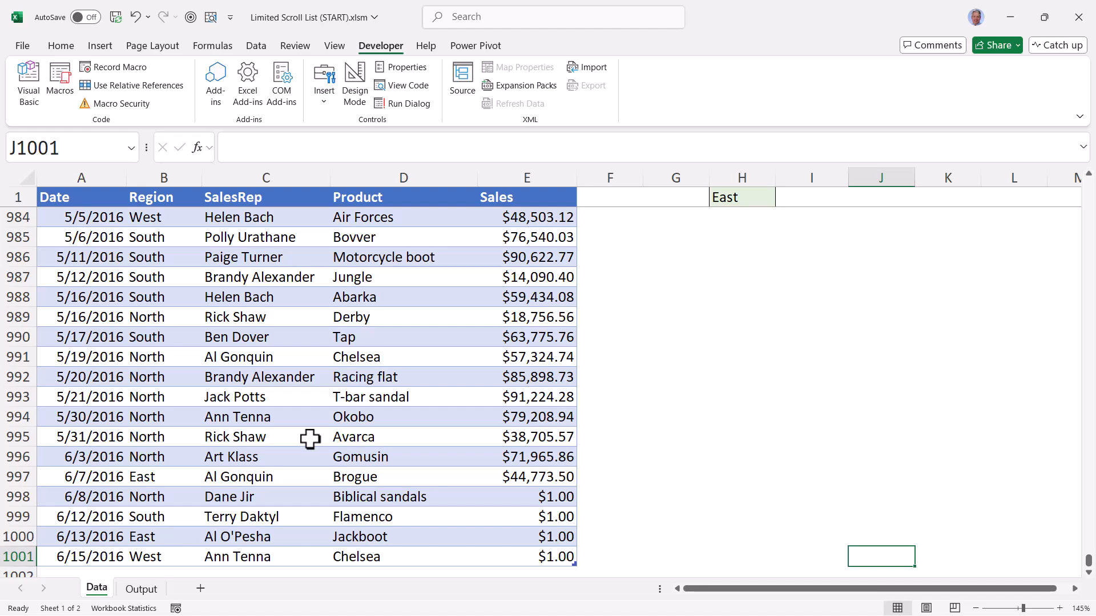
pyautogui.hotkey('ctrl', 'Home')
pyautogui.click(143, 589)
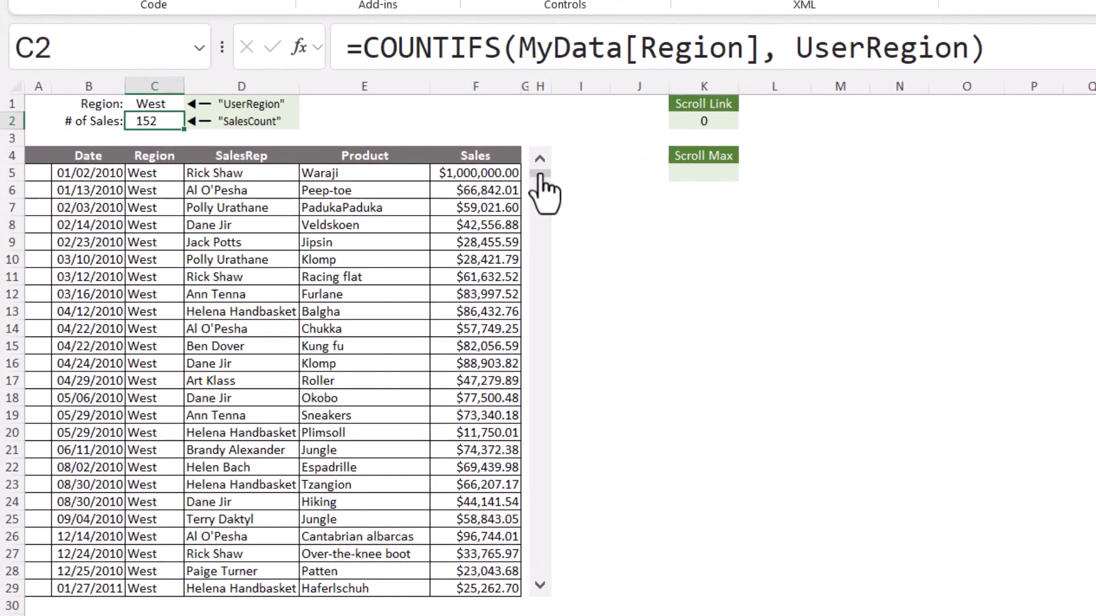
# Run the scroll bar through the West records, checking the list at positions 143 and 132
pyautogui.moveTo(448, 203); pyautogui.dragTo(448, 220)
pyautogui.moveTo(540, 194); pyautogui.dragTo(539, 547)
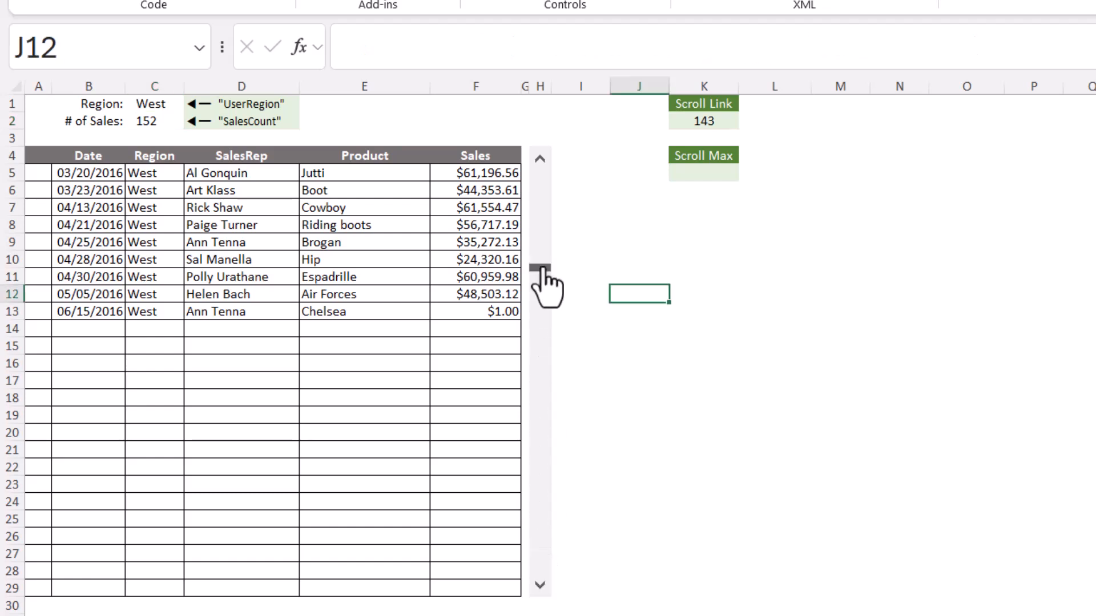
pyautogui.moveTo(545, 270)
pyautogui.mouseDown()
pyautogui.moveTo(532, 376)
pyautogui.moveTo(536, 525)
pyautogui.moveTo(546, 260)
pyautogui.mouseUp()
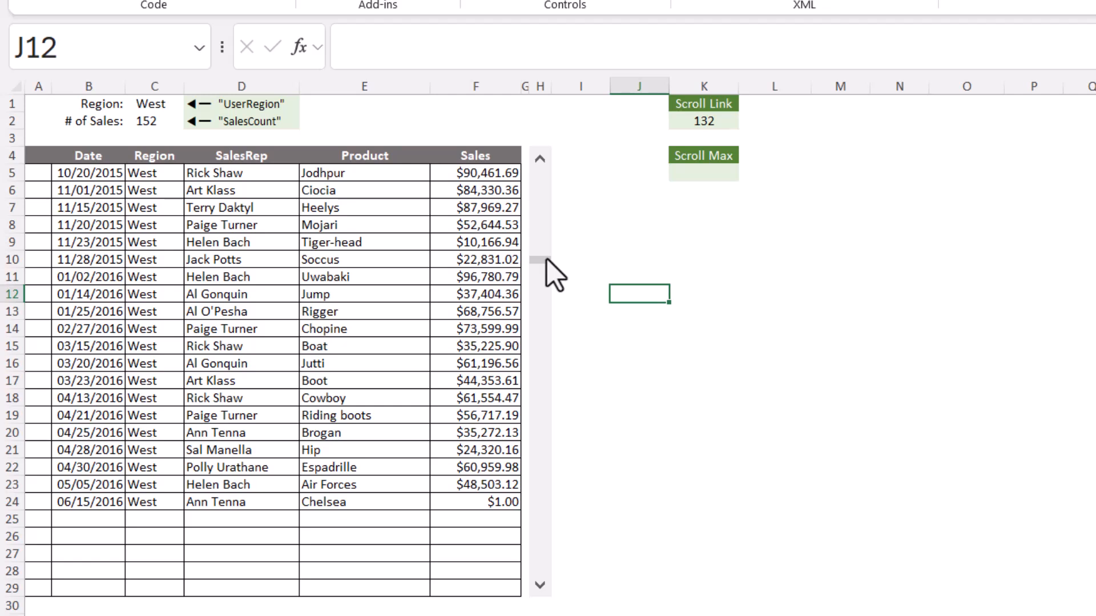
# Set the scroll bar control's maximum value to 152
pyautogui.rightClick(540, 279)
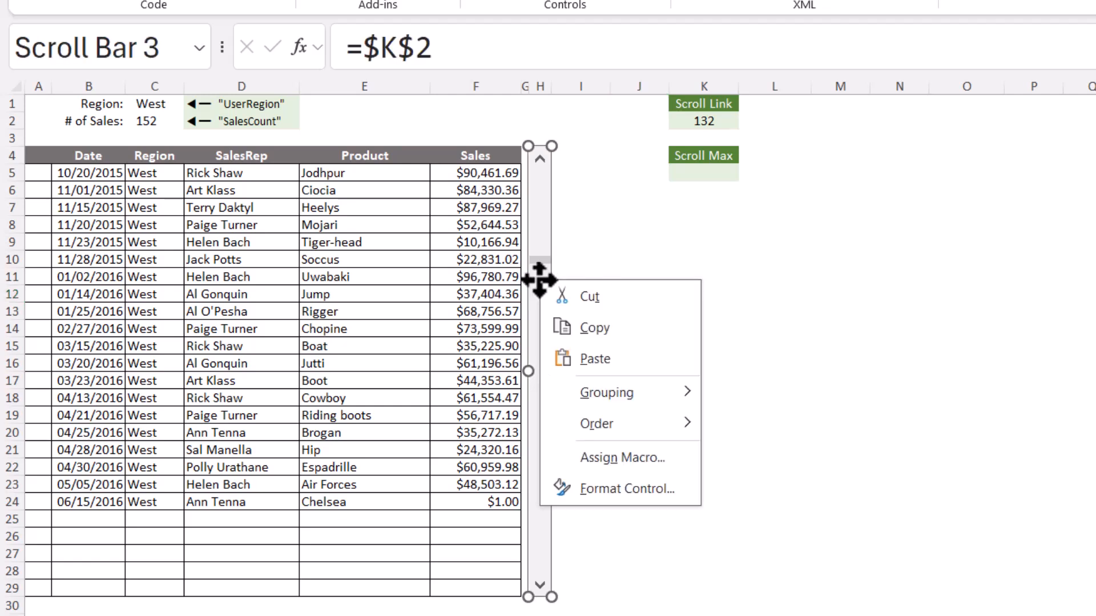
pyautogui.click(567, 485)
pyautogui.moveTo(765, 361); pyautogui.dragTo(700, 359)
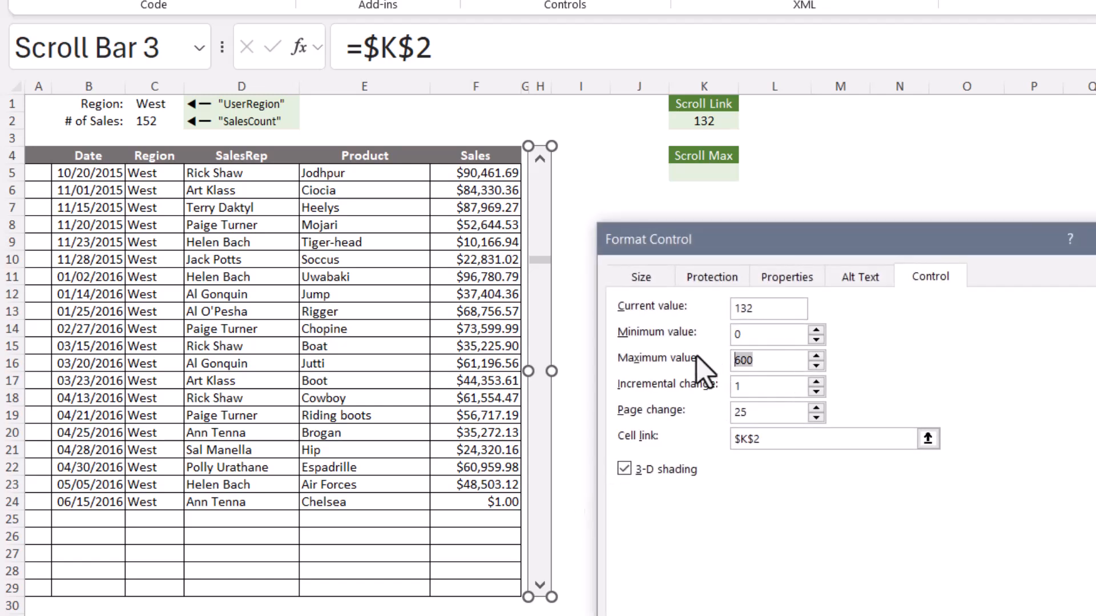
pyautogui.write('152')
pyautogui.click(954, 615)
pyautogui.click(705, 451)
# Test the scroll bar from 0 by advancing one record twice and running it down to 127
pyautogui.moveTo(541, 523); pyautogui.dragTo(536, 166)
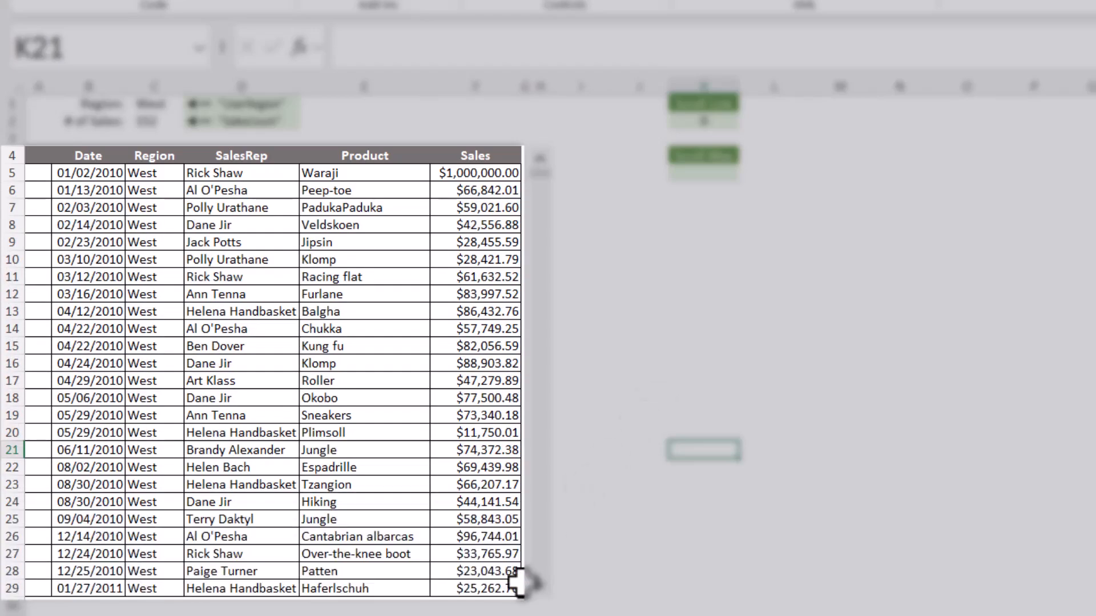
pyautogui.click(540, 585)
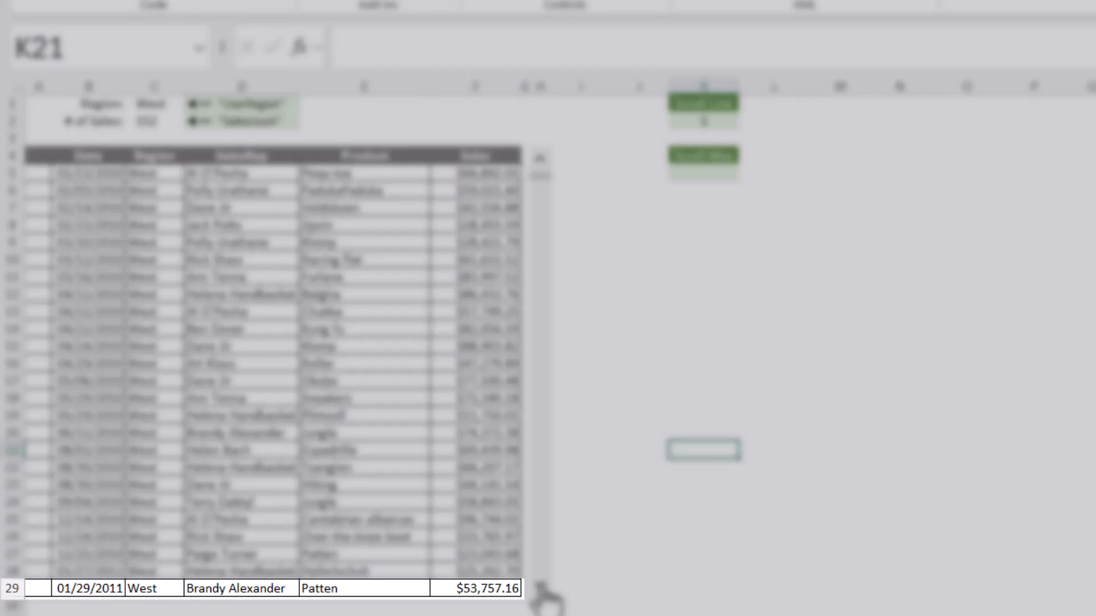
pyautogui.click(540, 585)
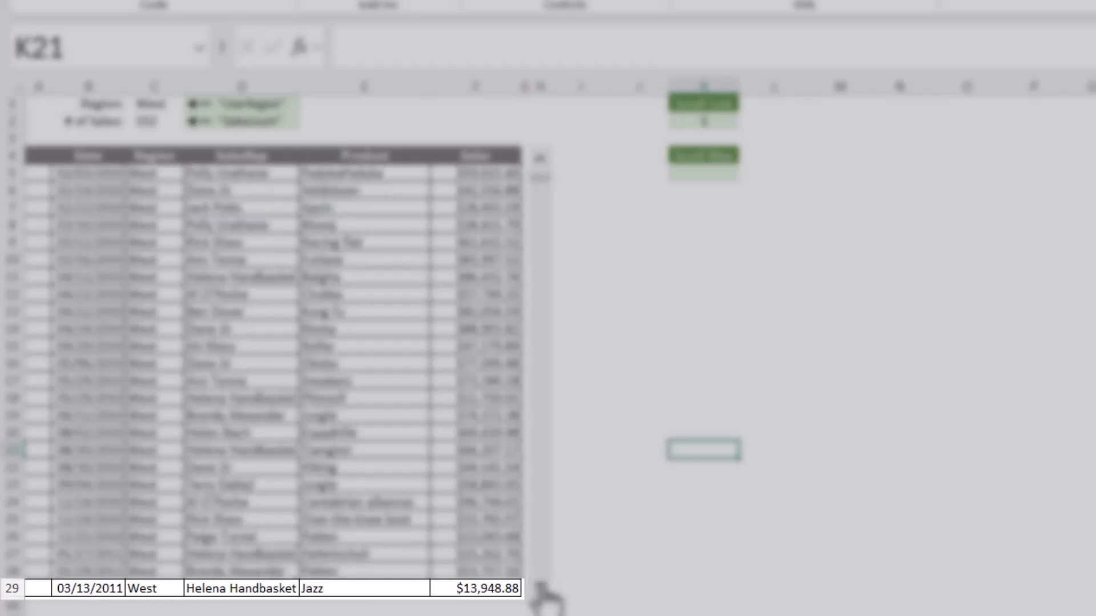
pyautogui.moveTo(540, 191); pyautogui.dragTo(543, 521)
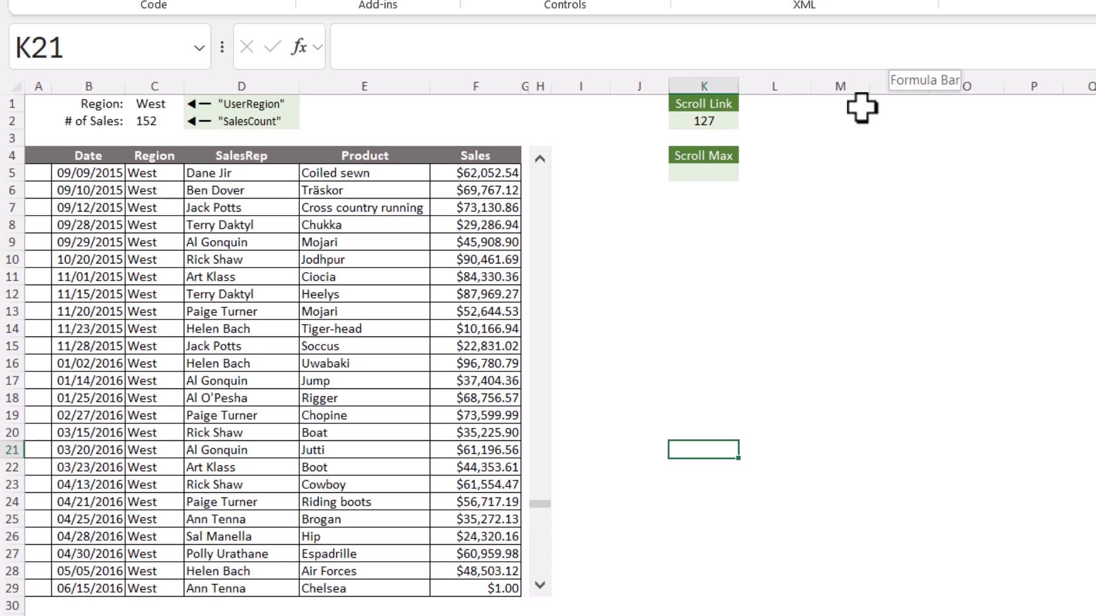
# Advance the scroll bar past 149 to its maximum of 152 and move it back up to 133
pyautogui.click(540, 588)
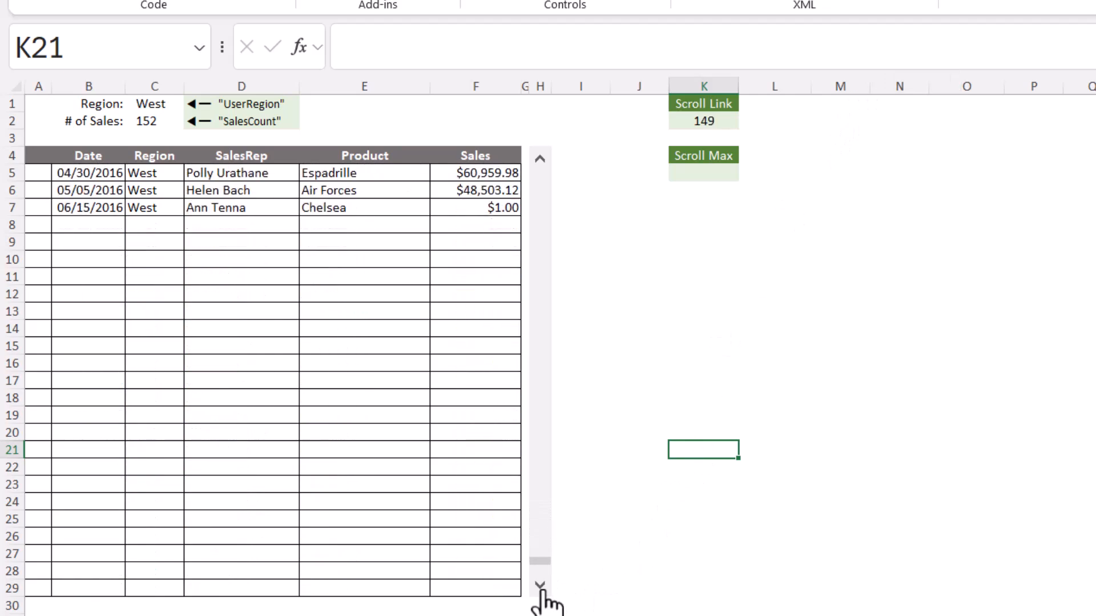
pyautogui.click(541, 587)
pyautogui.click(541, 588)
pyautogui.click(541, 588)
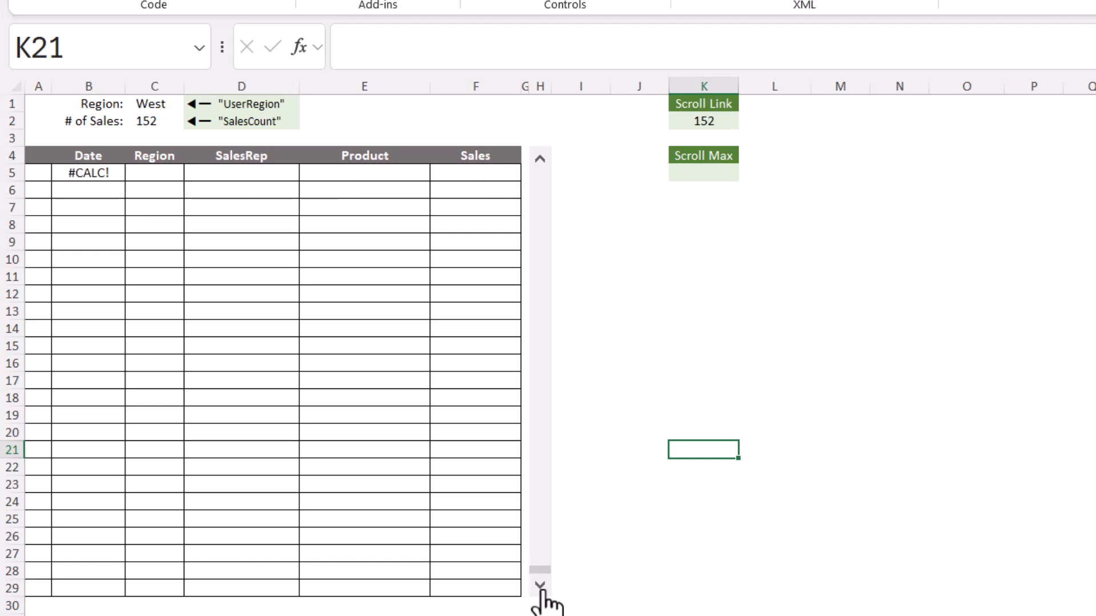
pyautogui.click(540, 160)
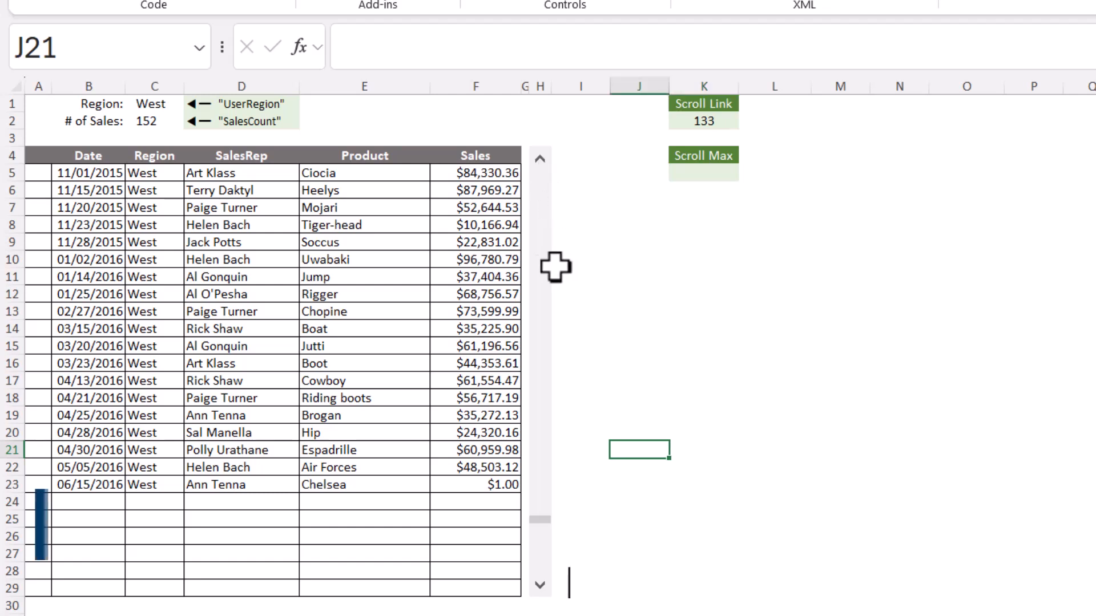
# Set the scroll bar control's maximum value to 127 and run the scroll bar down to its end
pyautogui.rightClick(541, 255)
pyautogui.click(628, 472)
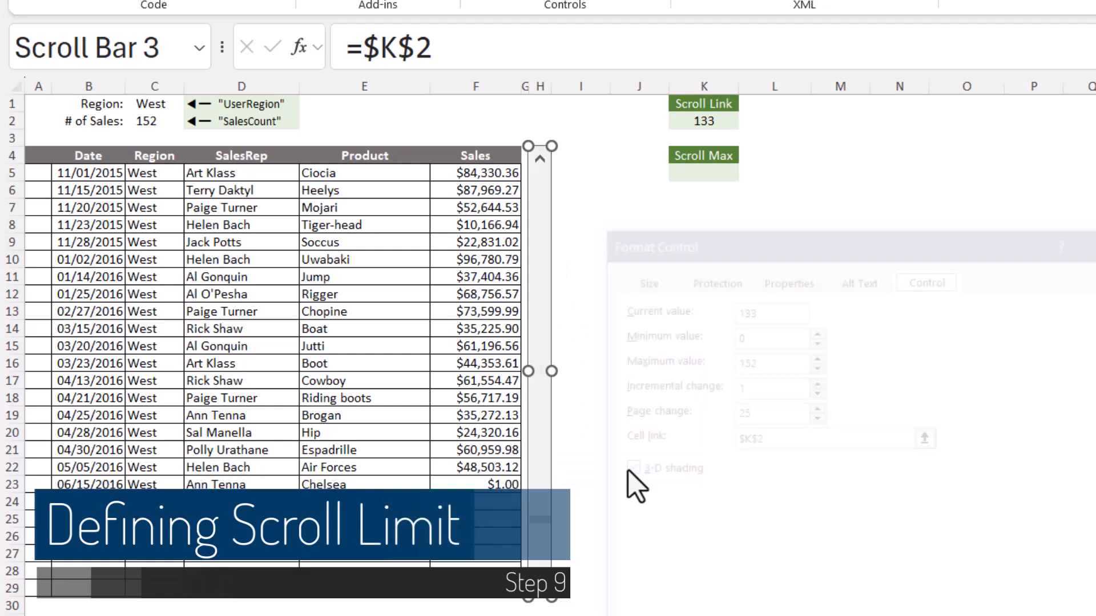
pyautogui.moveTo(769, 360); pyautogui.dragTo(733, 365)
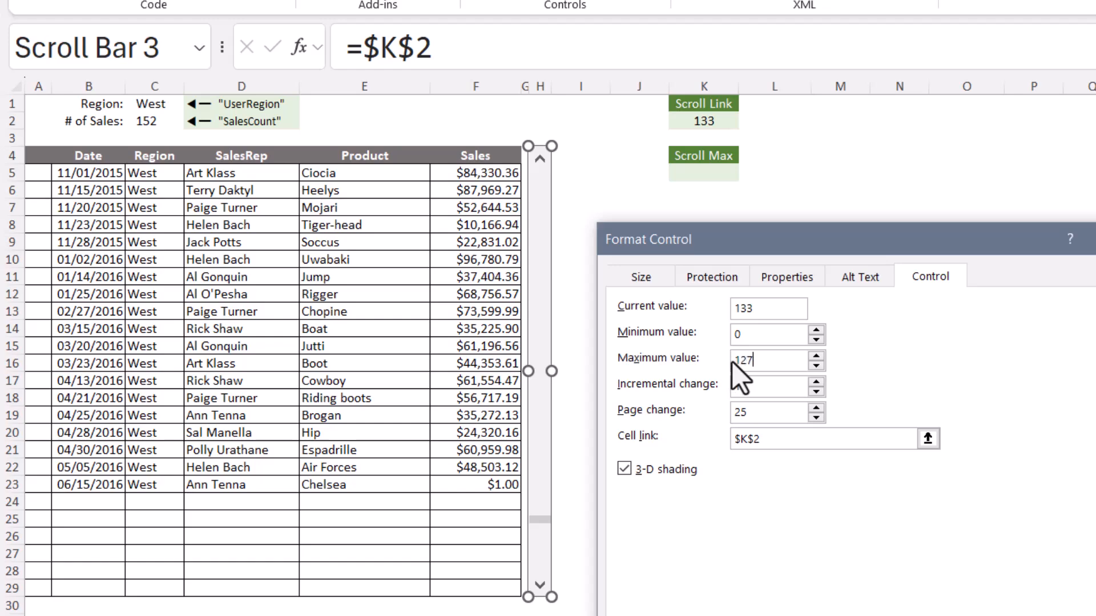
pyautogui.click(936, 615)
pyautogui.press('Escape')
pyautogui.moveTo(539, 569)
pyautogui.mouseDown()
pyautogui.moveTo(533, 322)
pyautogui.moveTo(546, 138)
pyautogui.moveTo(538, 583)
pyautogui.mouseUp()
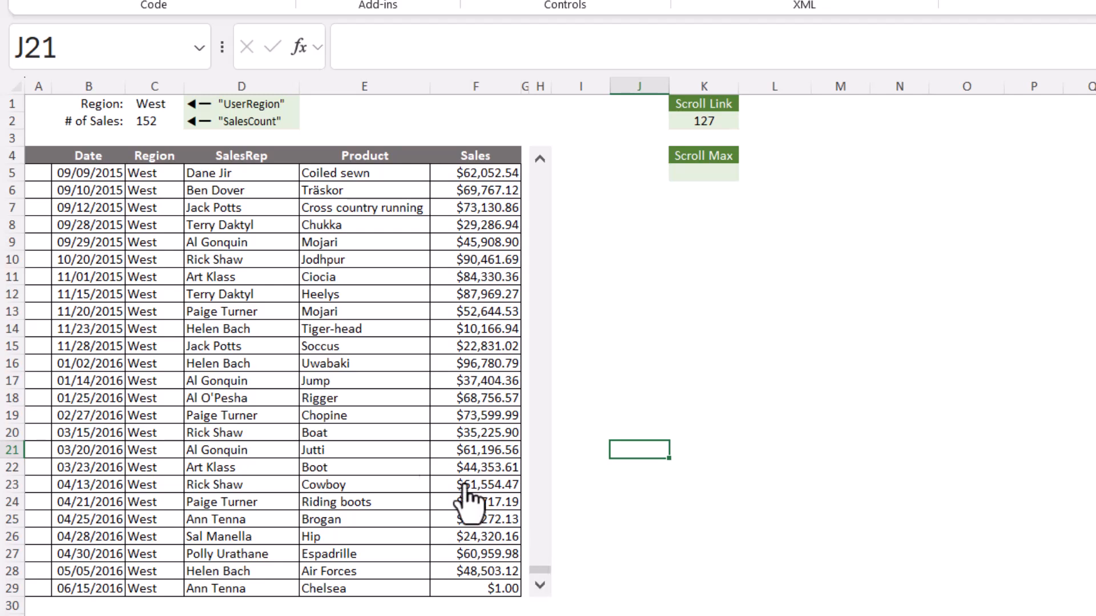
# Switch the region in C1 to North and test how far down the scroll bar can move
pyautogui.click(152, 102)
pyautogui.click(192, 103)
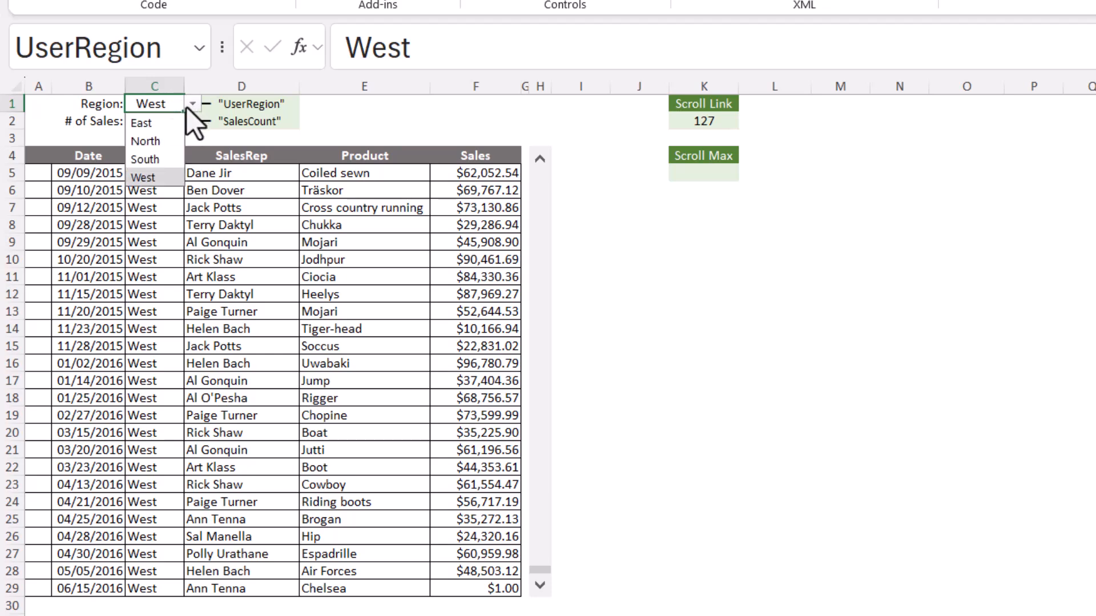
pyautogui.click(150, 139)
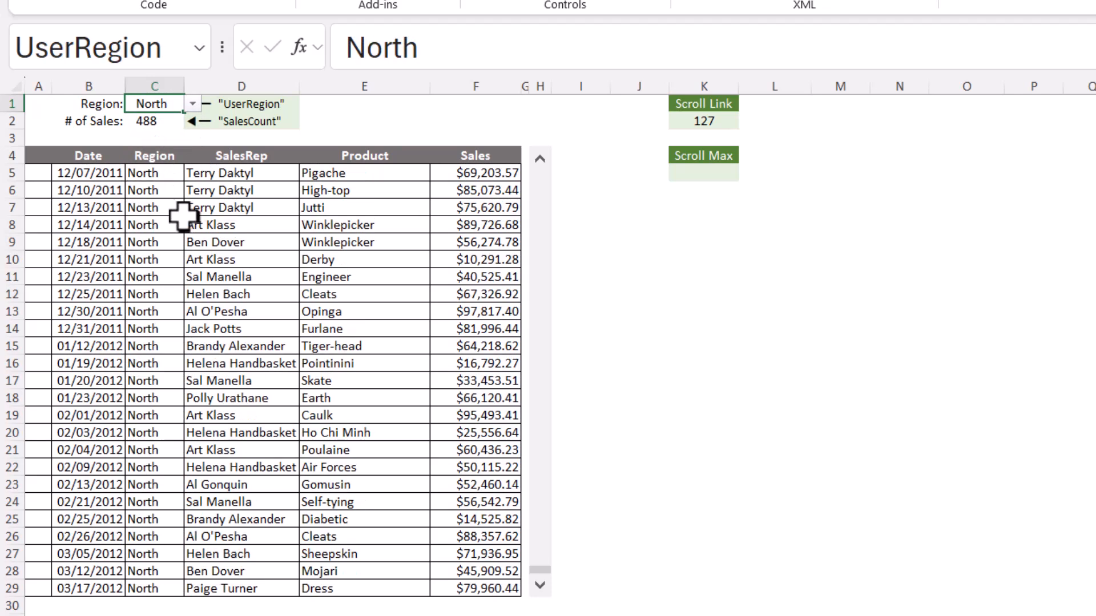
pyautogui.click(537, 522)
pyautogui.moveTo(549, 319); pyautogui.dragTo(548, 571)
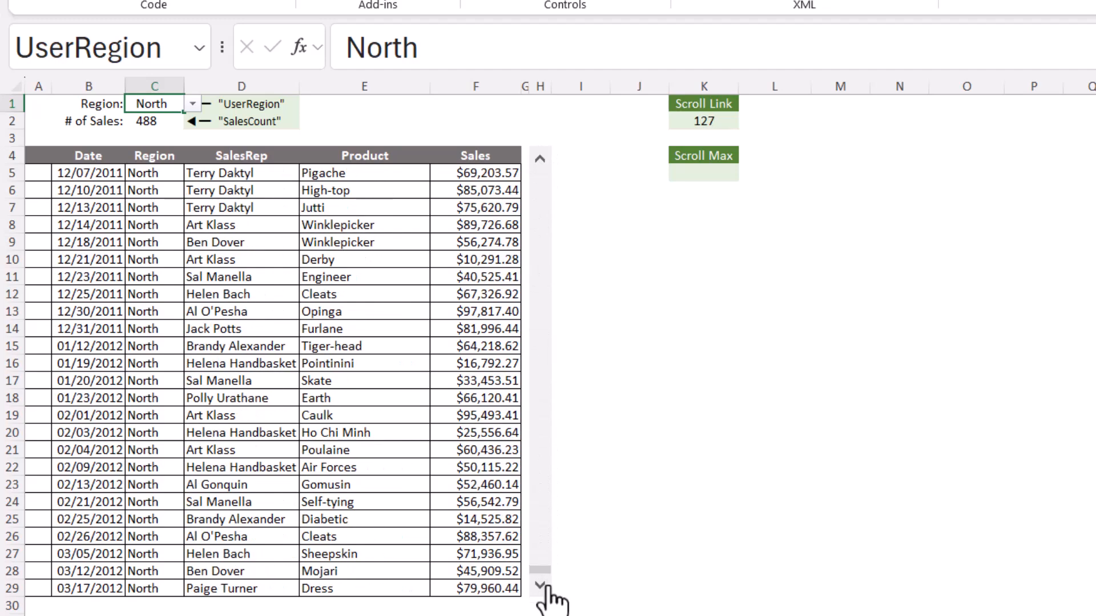
# Check the maximum value in the scroll bar's control settings and close them without changes
pyautogui.rightClick(546, 358)
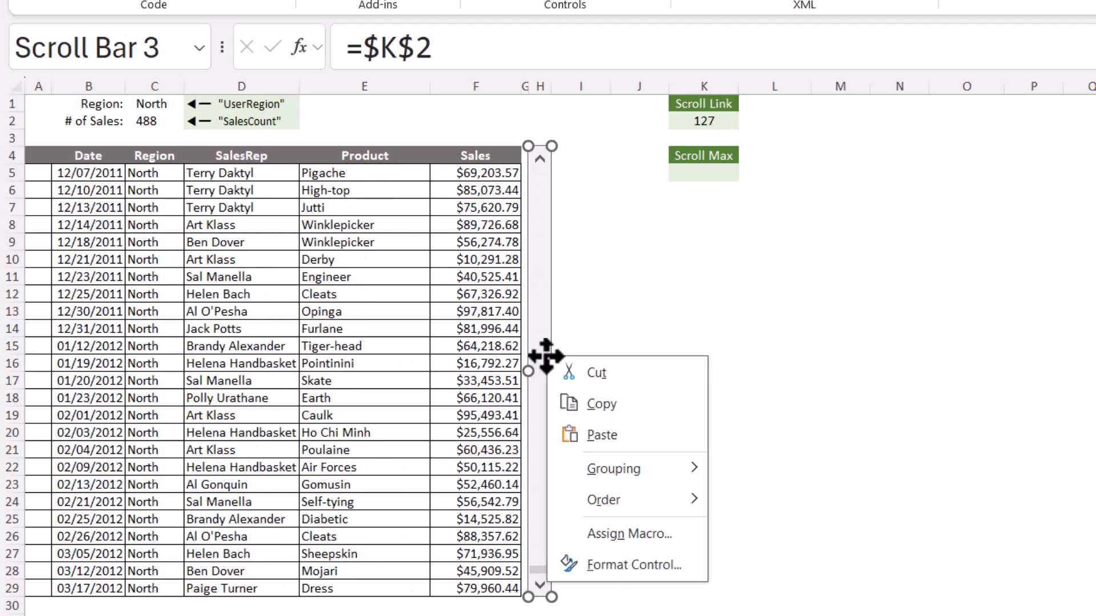
pyautogui.click(608, 572)
pyautogui.doubleClick(774, 367)
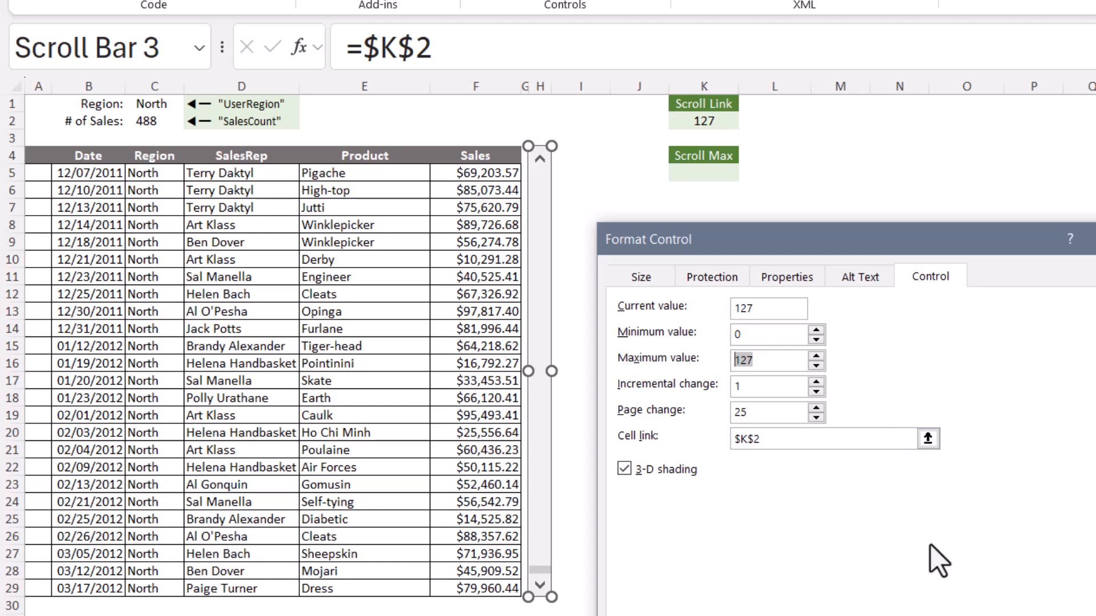
pyautogui.press('Return')
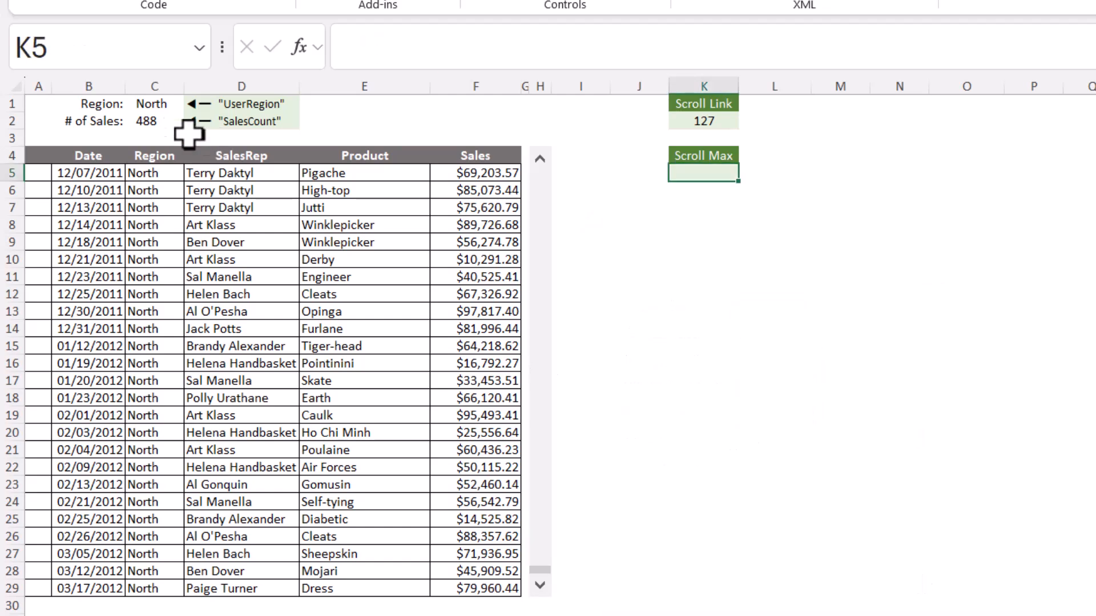
# Name the number-of-sales cell C2 SalesCount
pyautogui.click(154, 121)
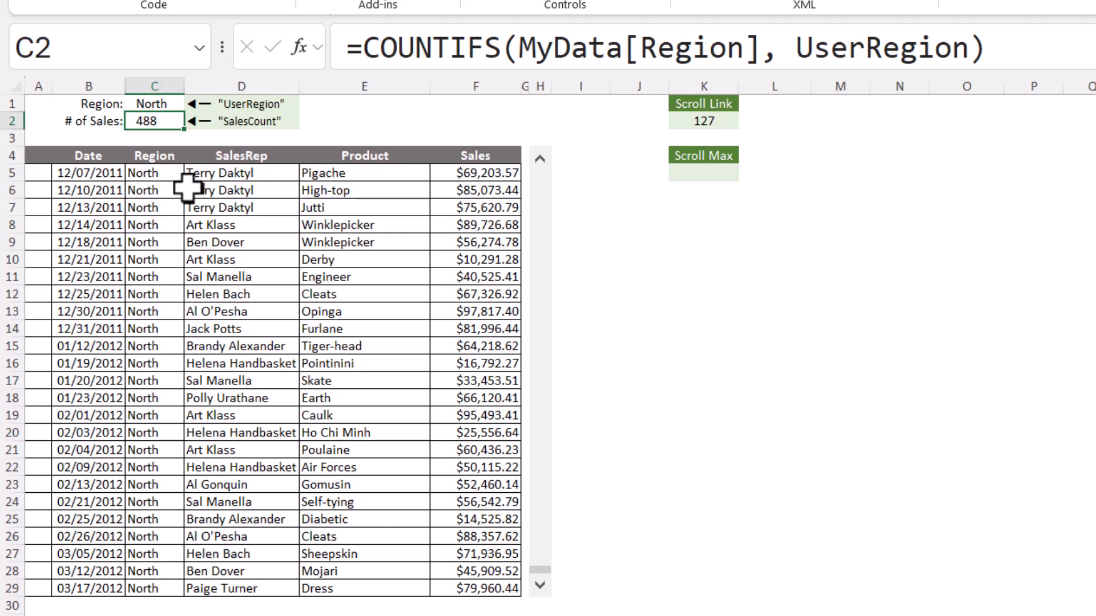
pyautogui.click(83, 43)
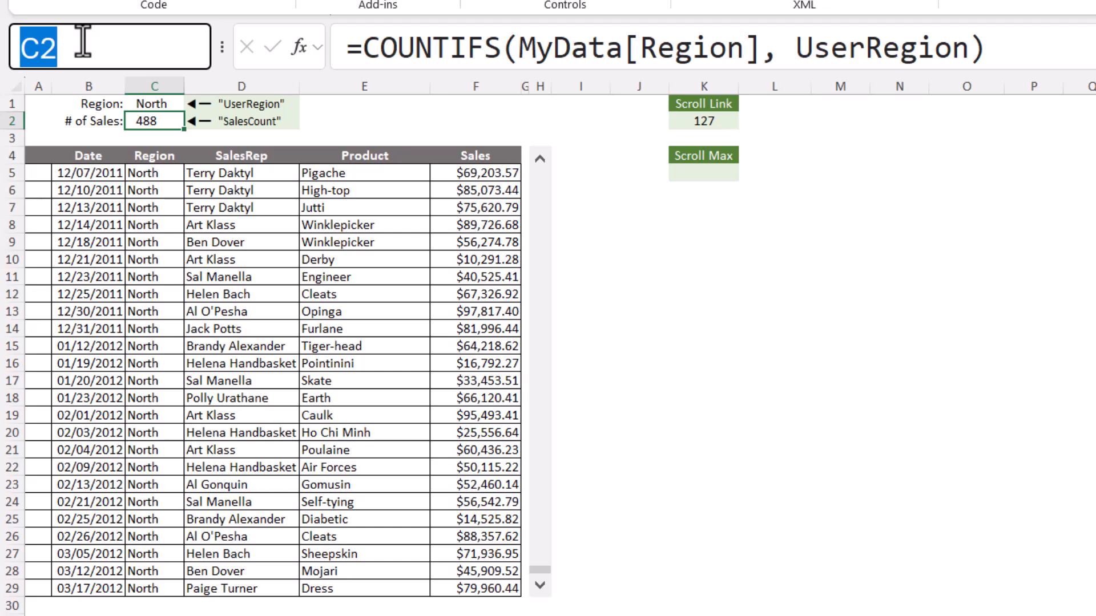
pyautogui.write('SalesCount')
pyautogui.press('Return')
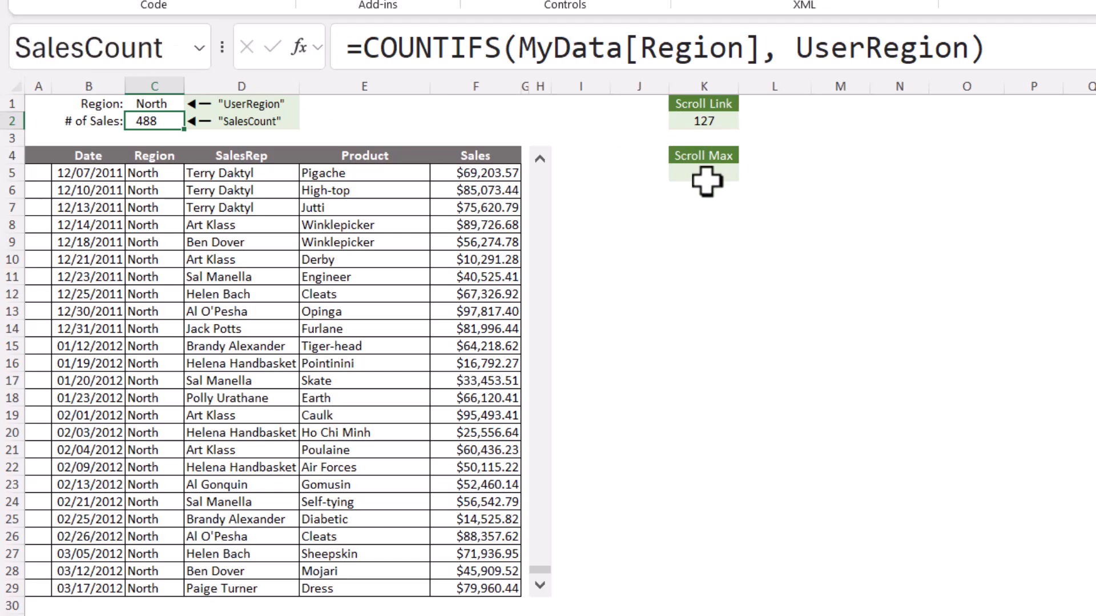
# Enter the formula =SalesCount - 25 in the Scroll Max cell K5
pyautogui.click(706, 174)
pyautogui.write('=sale')
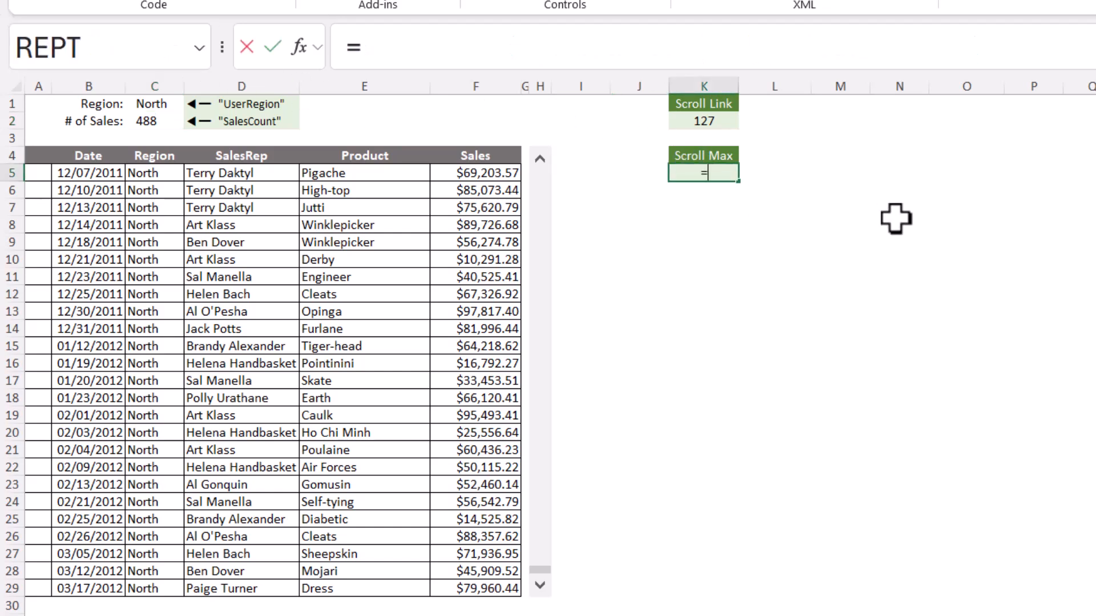
pyautogui.press('Tab')
pyautogui.write('- 25')
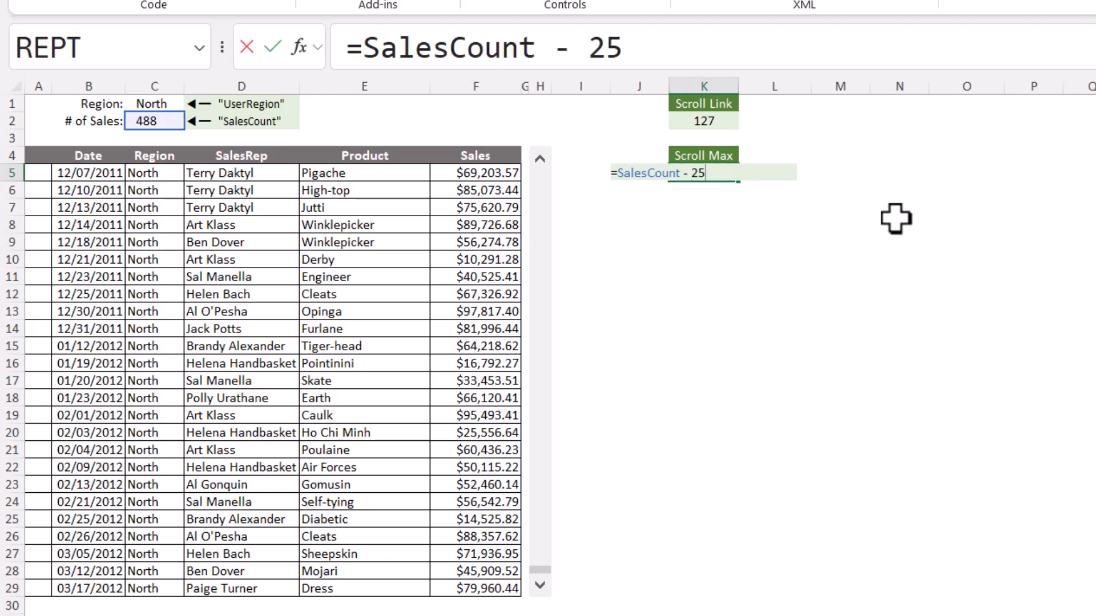
pyautogui.hotkey('ctrl', 'Return')
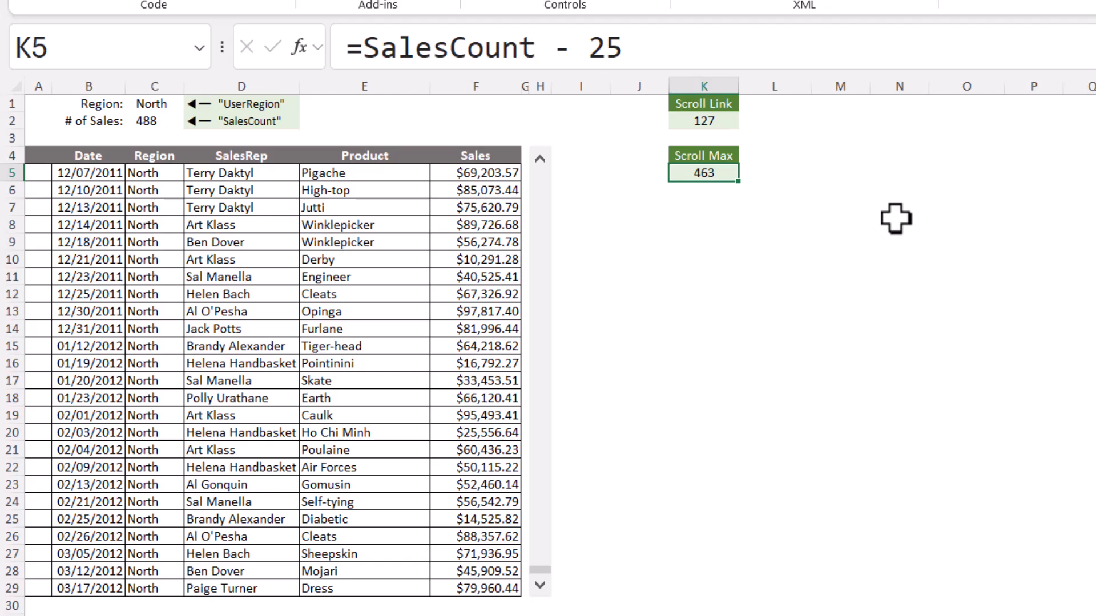
# Test the Scroll Max formula by switching the region in C1 to West and finally to South
pyautogui.click(182, 104)
pyautogui.click(192, 104)
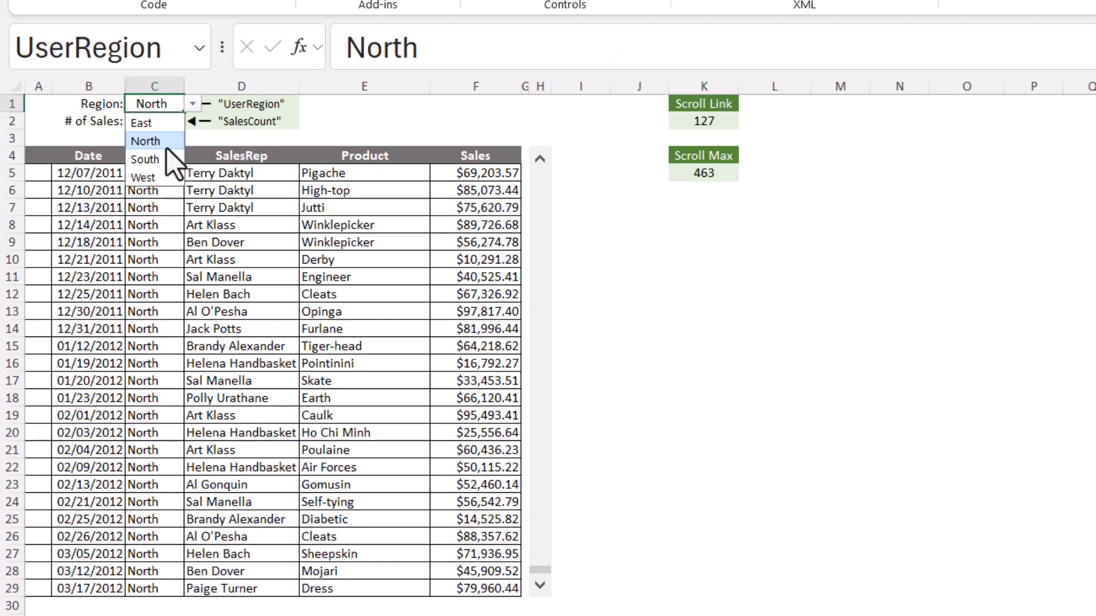
pyautogui.click(143, 178)
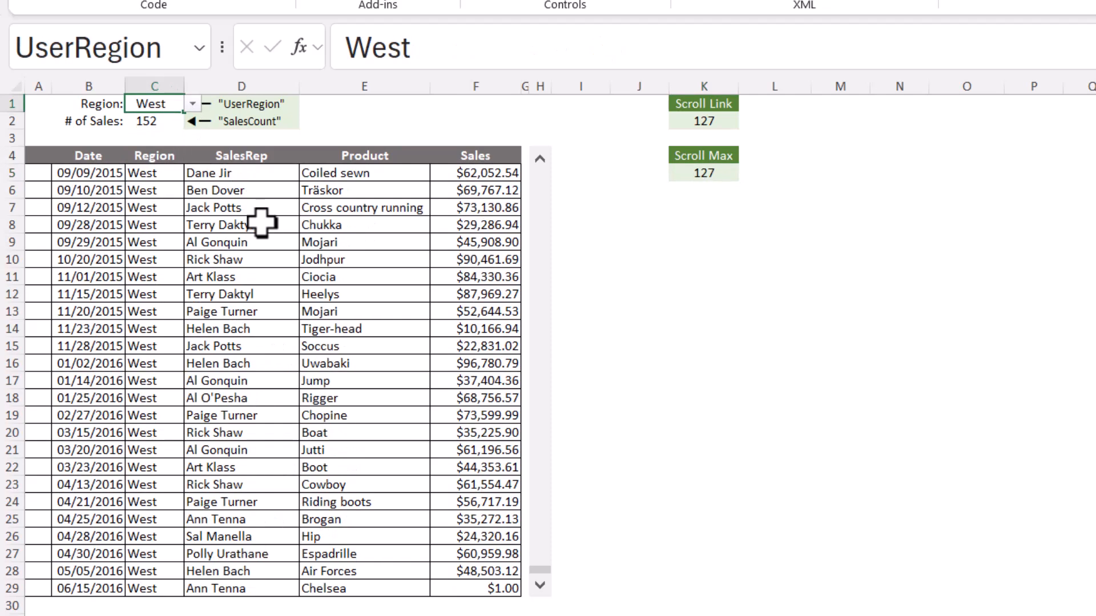
pyautogui.click(192, 104)
pyautogui.click(143, 121)
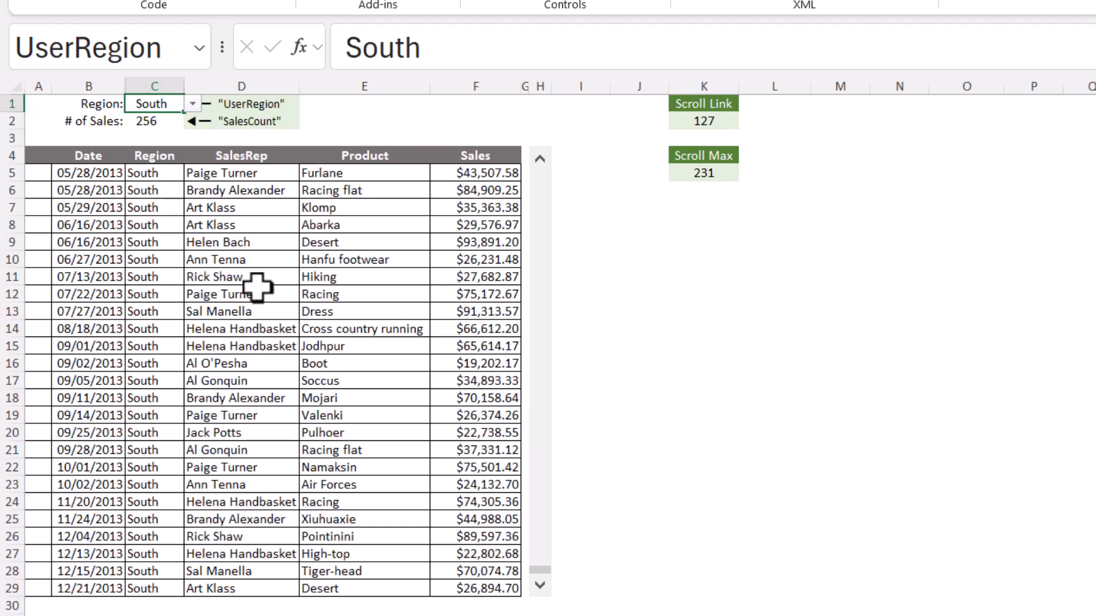
# Try to set the scroll bar control's maximum value to the reference =K5
pyautogui.rightClick(541, 254)
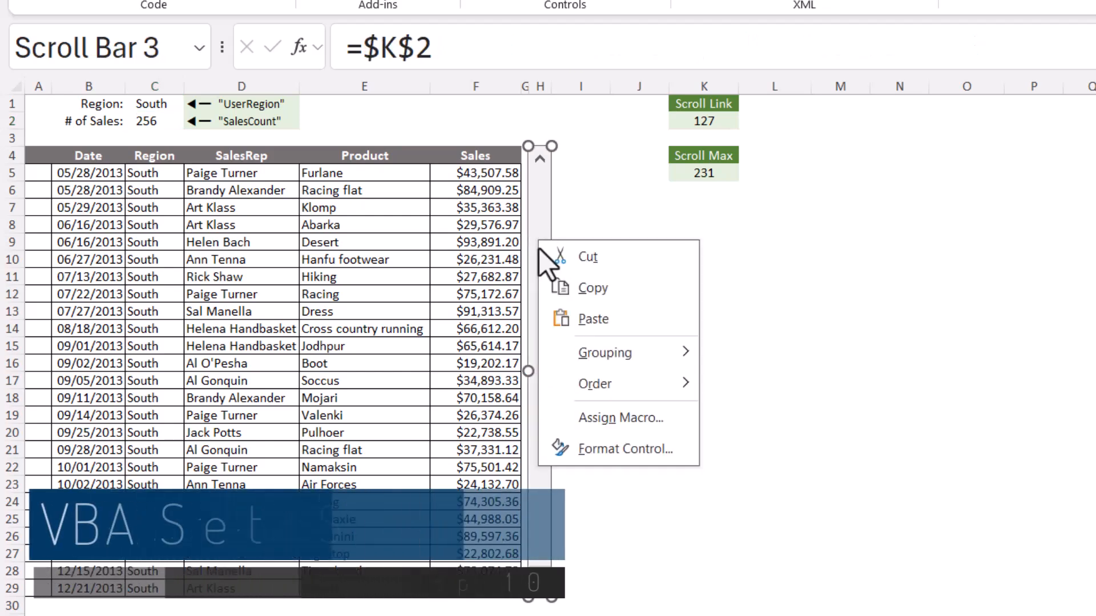
pyautogui.click(602, 444)
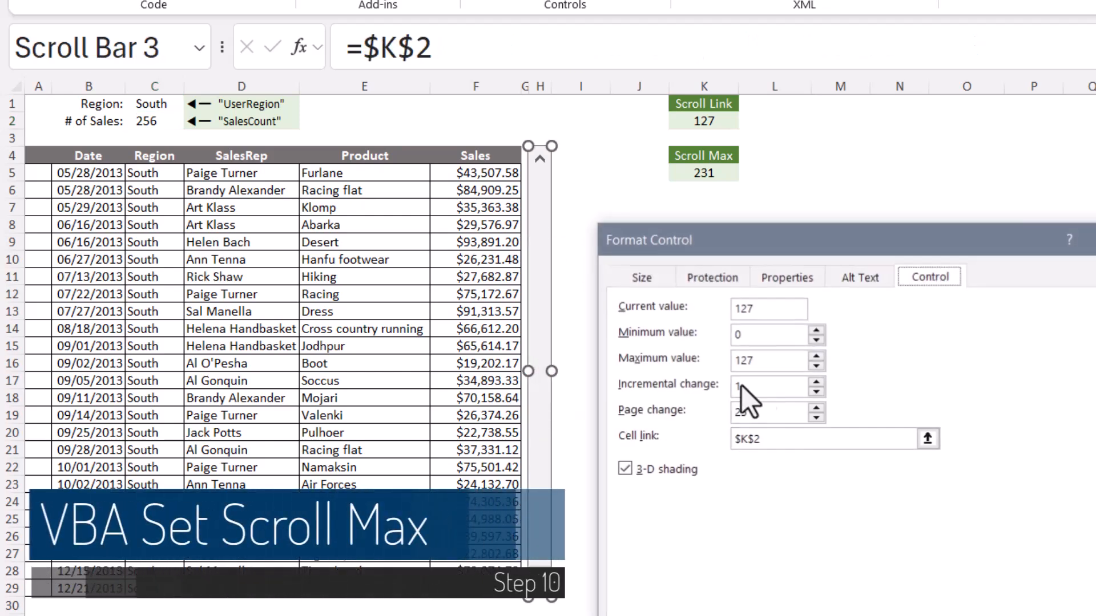
pyautogui.moveTo(751, 361); pyautogui.dragTo(714, 357)
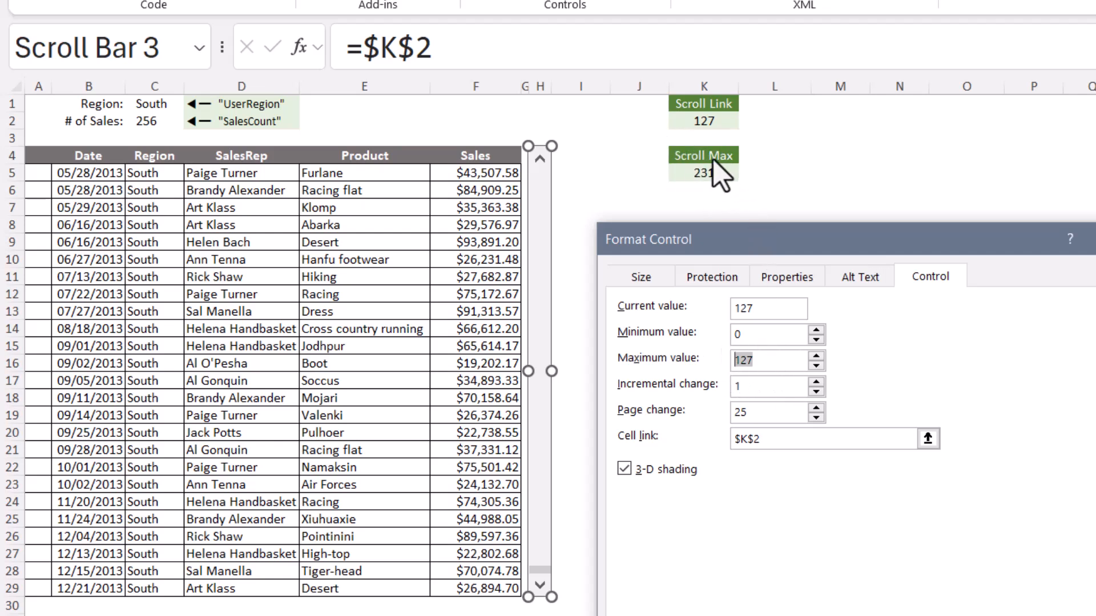
pyautogui.write('=K5')
pyautogui.press('Return')
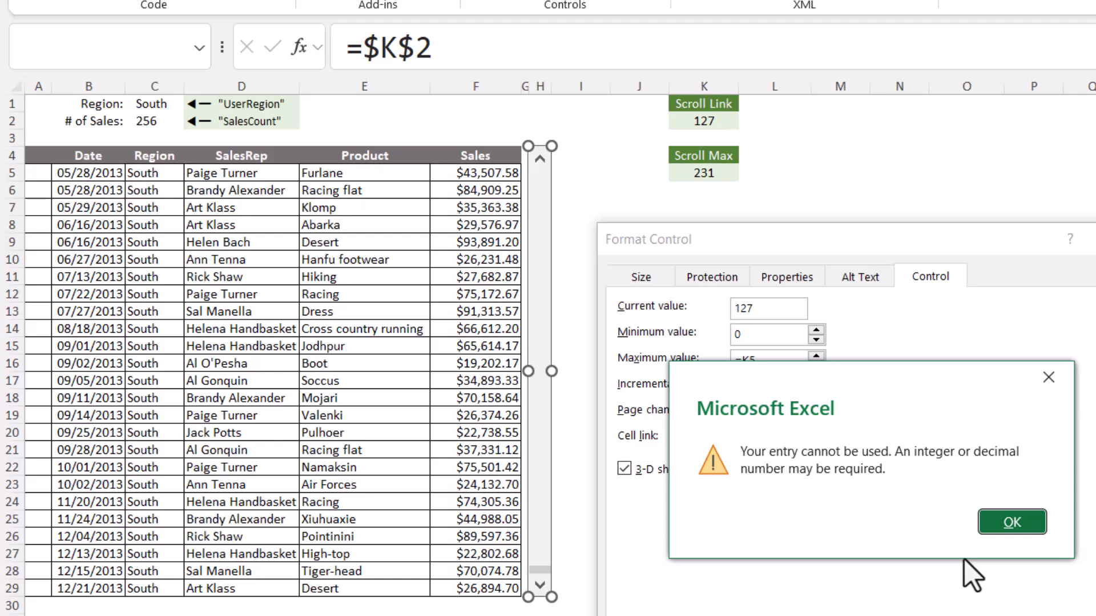
pyautogui.press('Return')
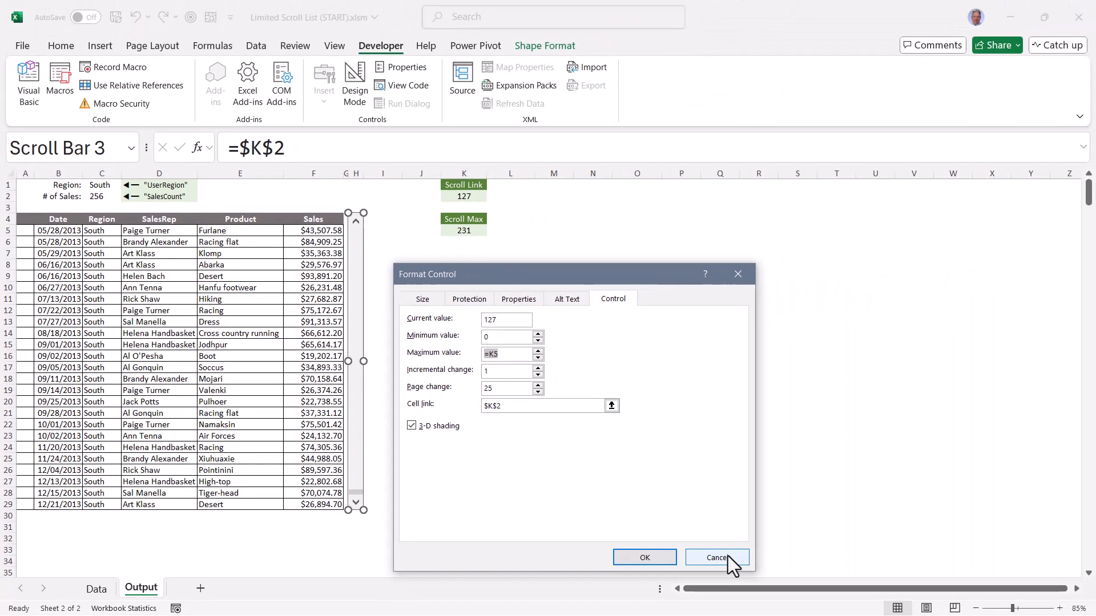
pyautogui.click(731, 557)
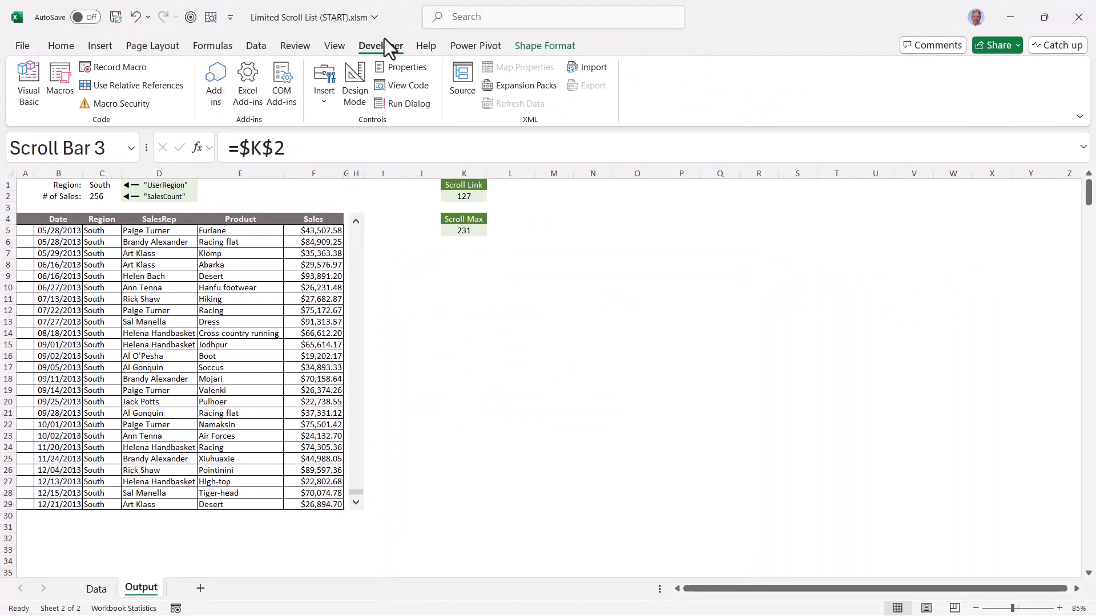
# Copy the Output sheet's Worksheet_Change macro from Scroll Bar Reset Macros.txt in Notepad into the Sheet2 (Output) code module in the Visual Basic editor
pyautogui.click(33, 88)
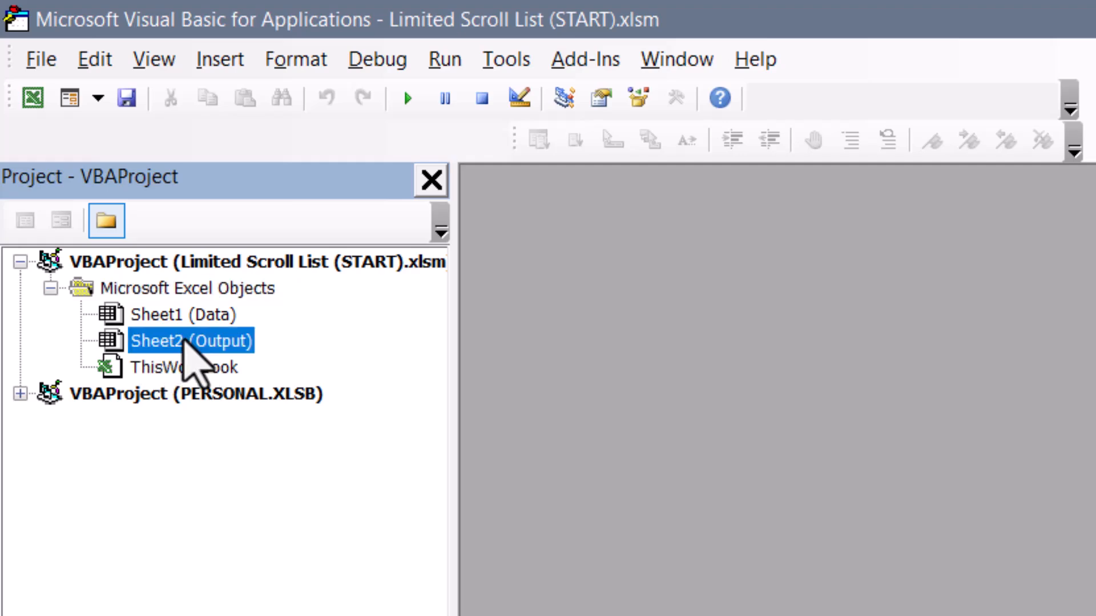
pyautogui.doubleClick(192, 339)
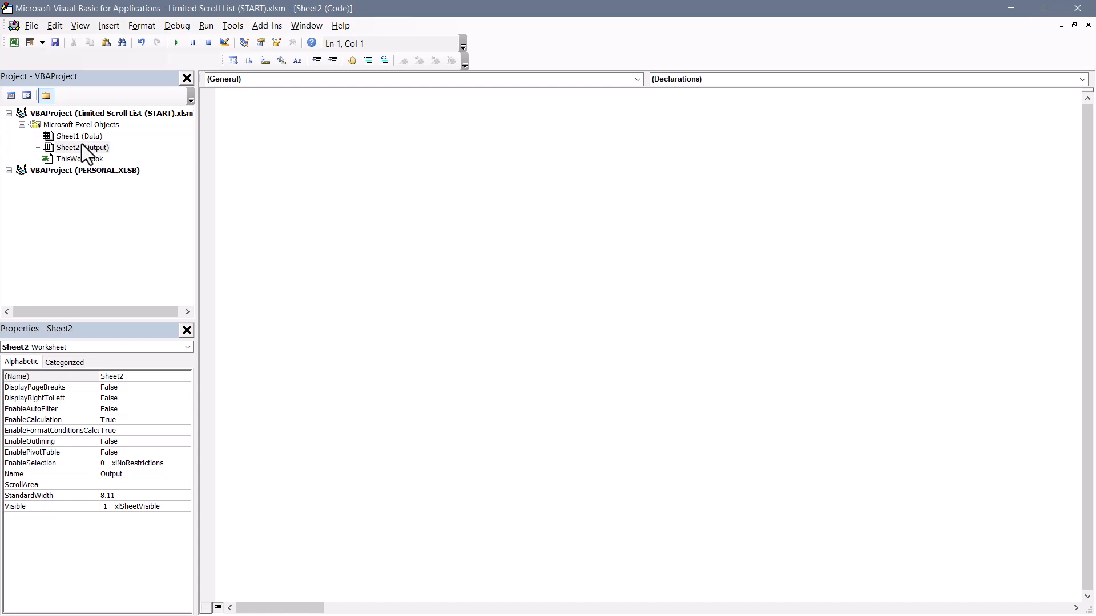
pyautogui.hotkey('alt', 'Tab')
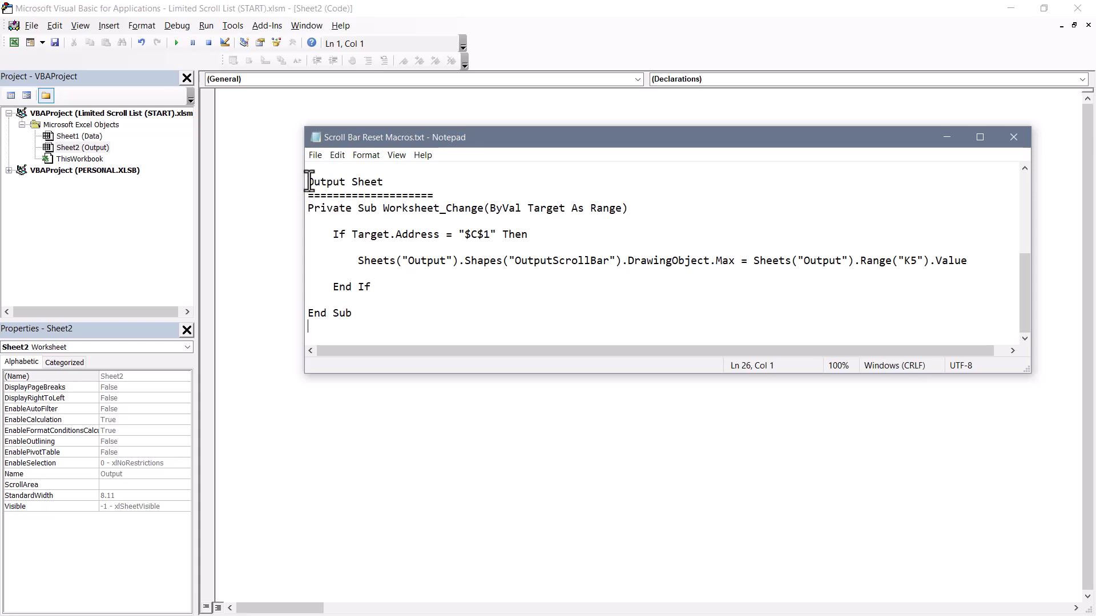
pyautogui.moveTo(308, 181); pyautogui.dragTo(411, 182)
pyautogui.moveTo(308, 208); pyautogui.dragTo(404, 315)
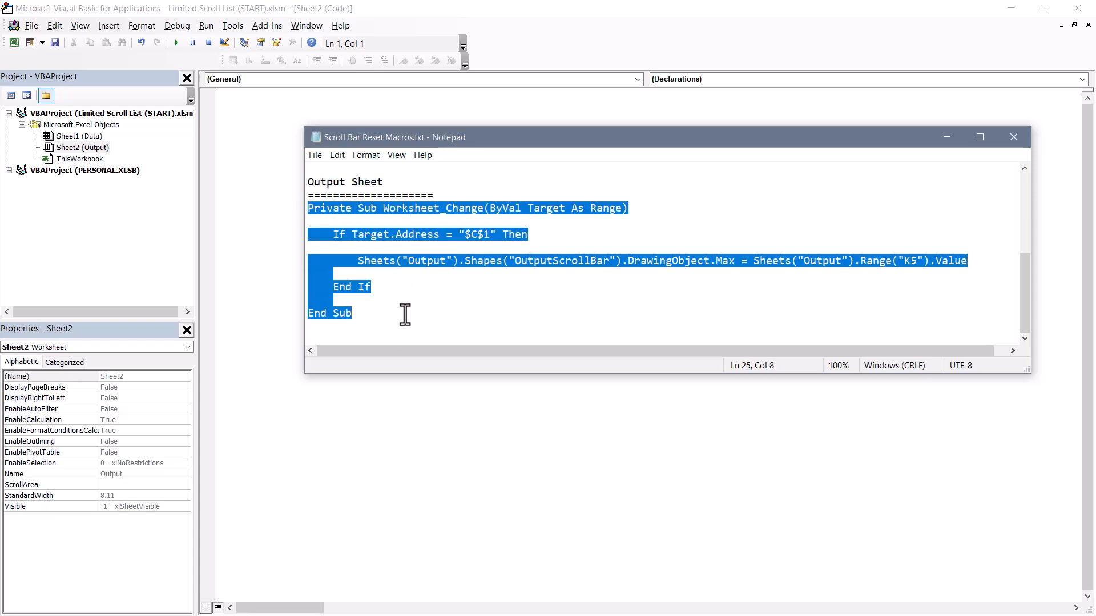
pyautogui.hotkey('ctrl', 'c')
pyautogui.click(249, 145)
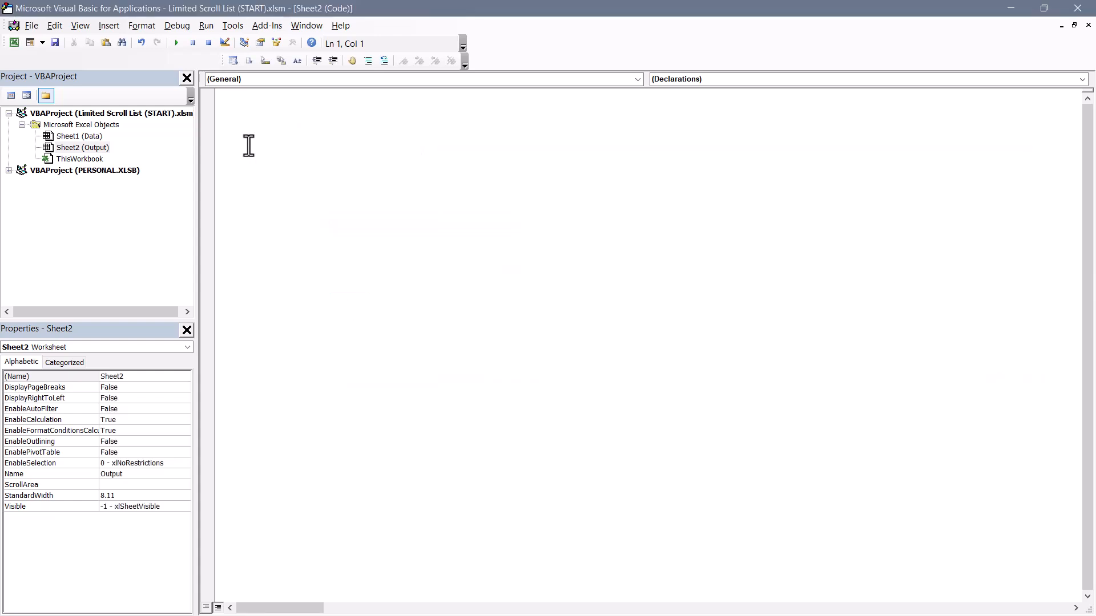
pyautogui.hotkey('ctrl', 'v')
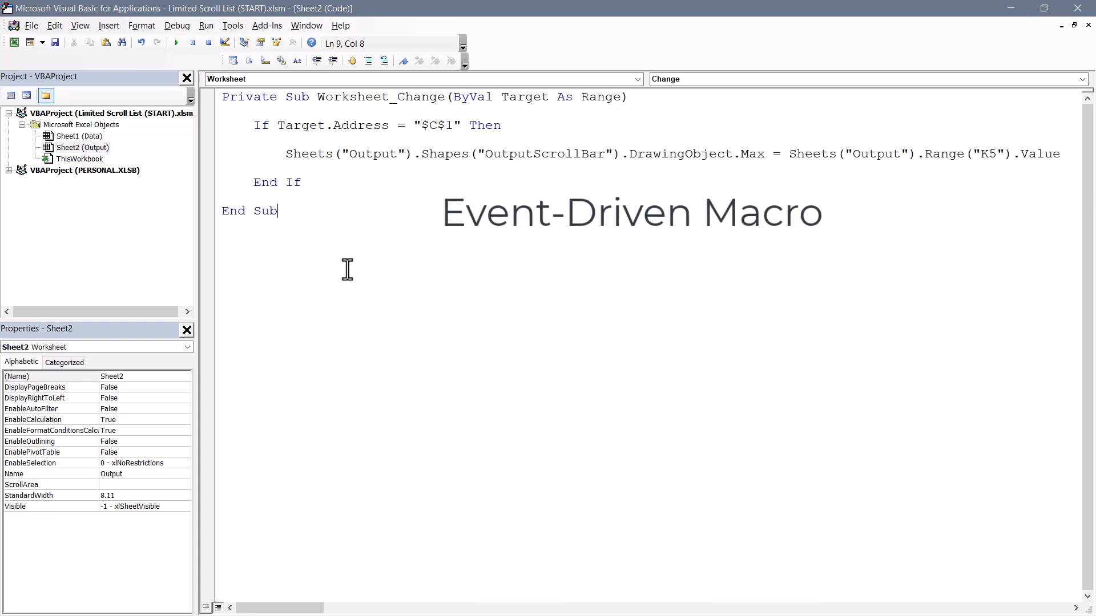
# Examine the macro's $C$1 target address, Output sheet reference, OutputScrollBar shape name and Max property
pyautogui.moveTo(414, 128); pyautogui.dragTo(460, 126)
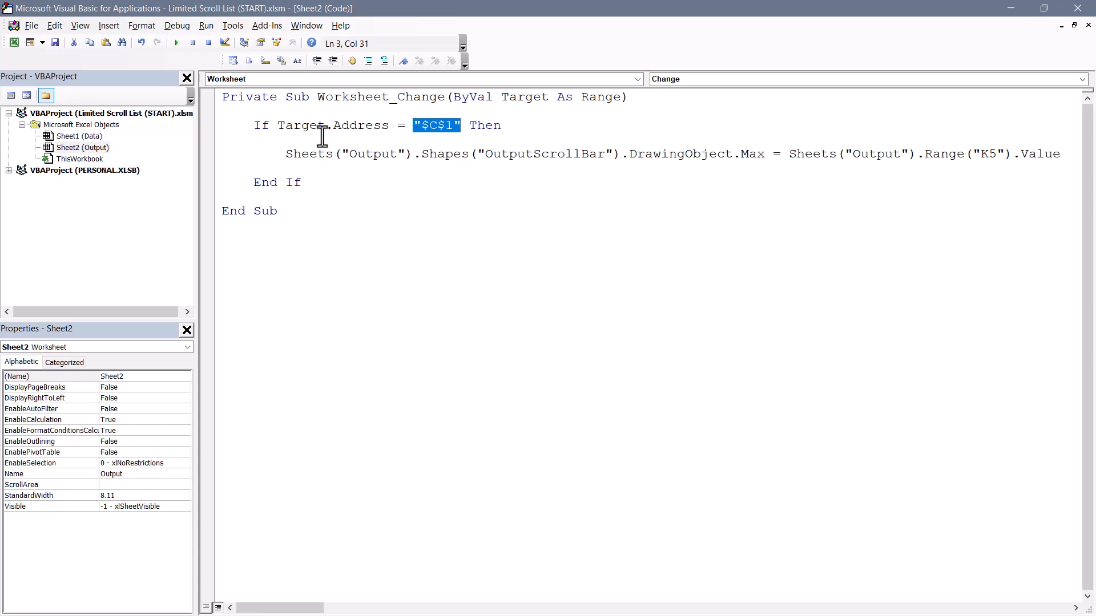
pyautogui.doubleClick(367, 155)
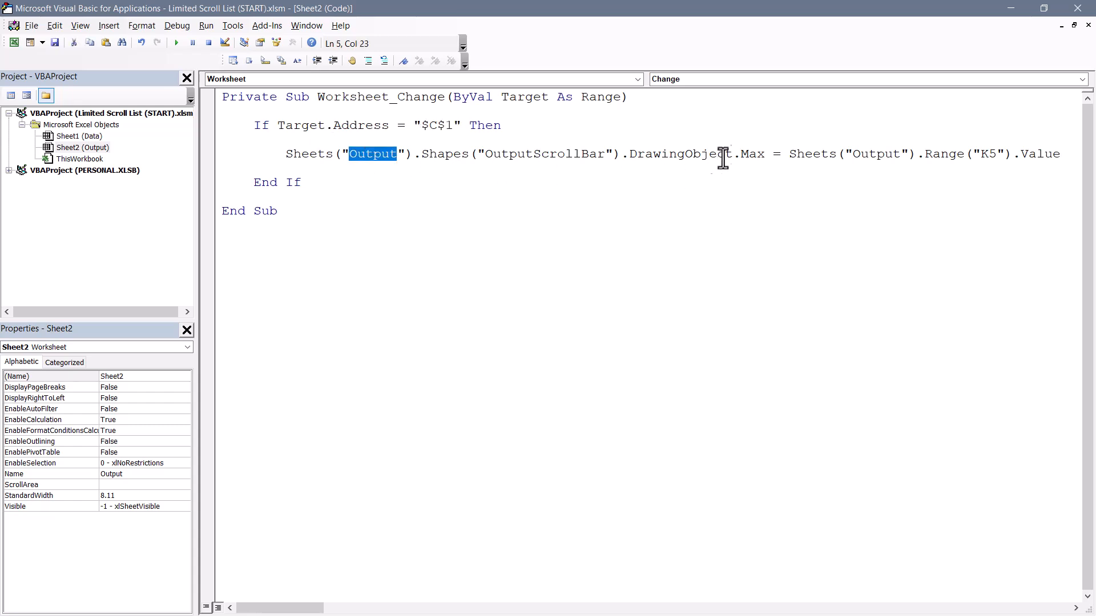
pyautogui.moveTo(733, 156); pyautogui.dragTo(773, 156)
pyautogui.moveTo(477, 155); pyautogui.dragTo(604, 158)
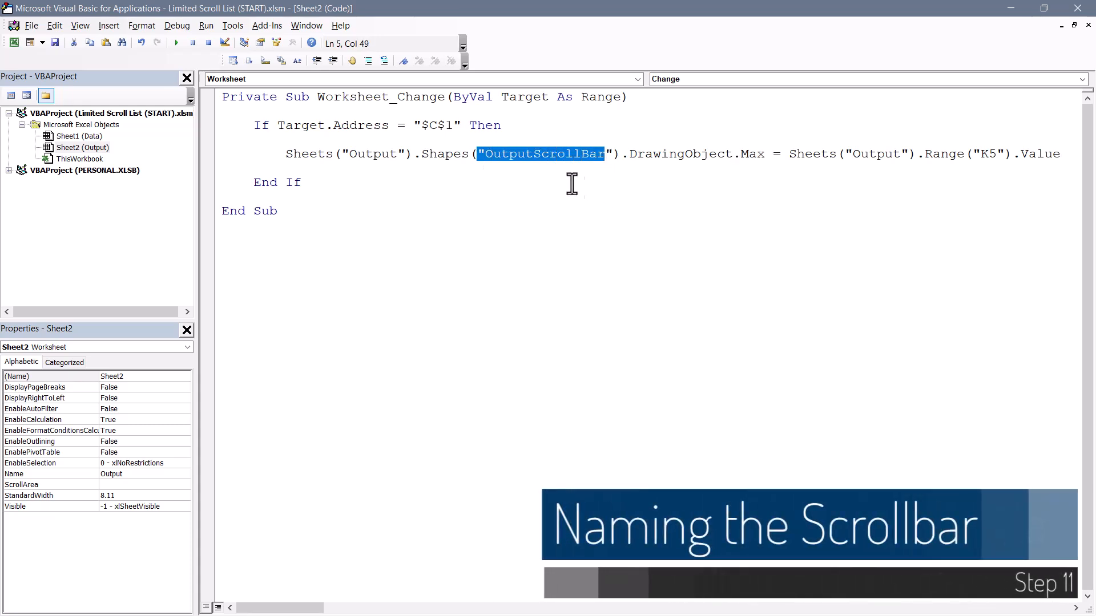
pyautogui.click(485, 157)
pyautogui.moveTo(485, 155); pyautogui.dragTo(604, 156)
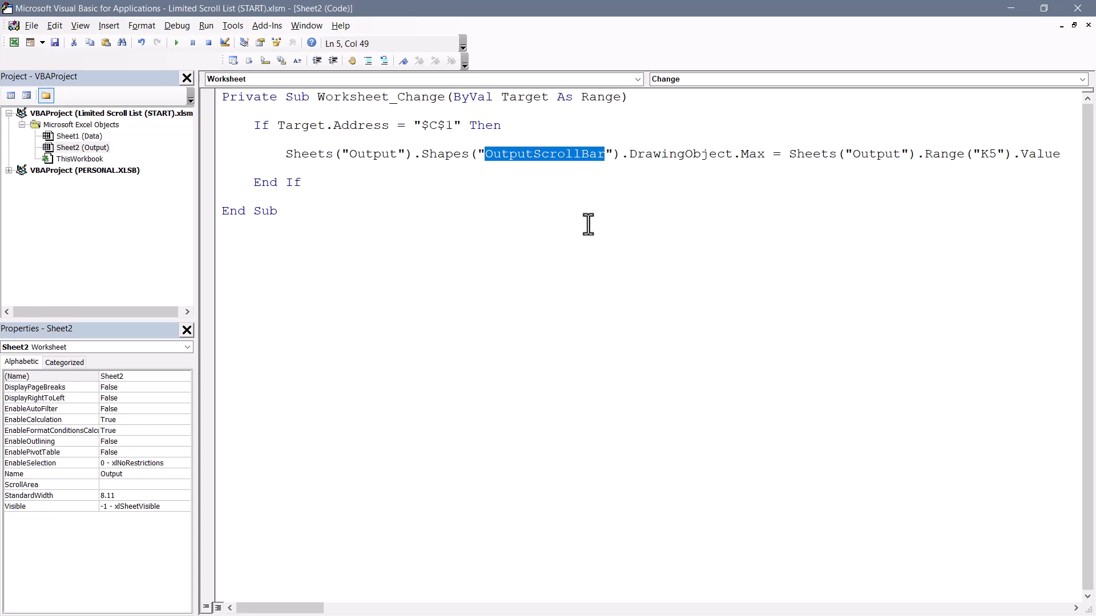
pyautogui.doubleClick(376, 154)
pyautogui.doubleClick(529, 155)
pyautogui.doubleClick(753, 153)
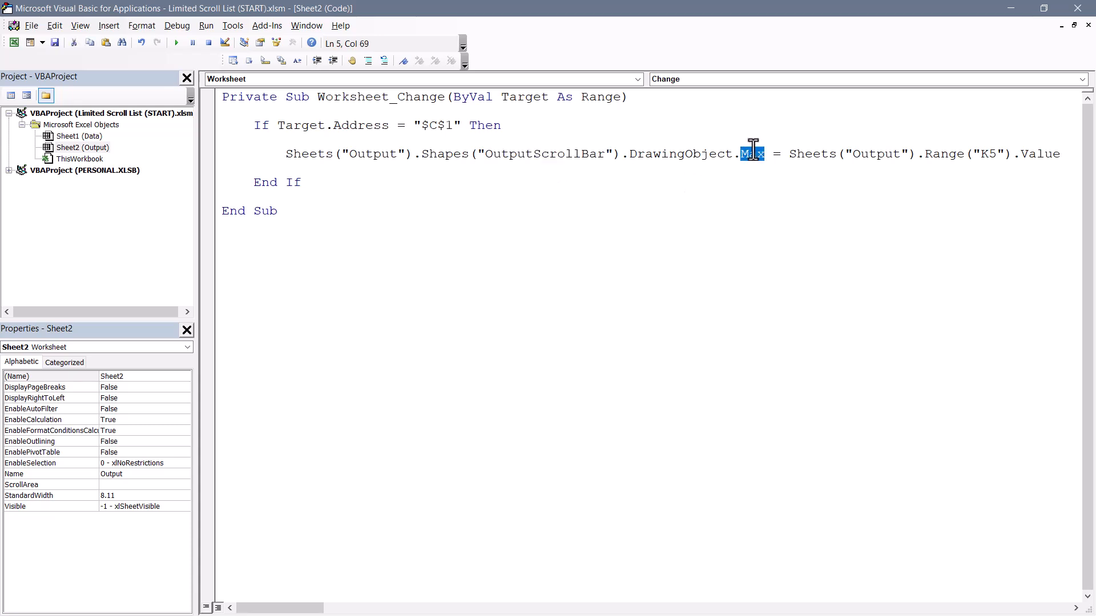
# Examine the Output sheet and K5 value reference that the macro assigns to the scroll bar's maximum, and return to the workbook
pyautogui.doubleClick(876, 154)
pyautogui.doubleClick(990, 154)
pyautogui.hotkey('alt', 'F11')
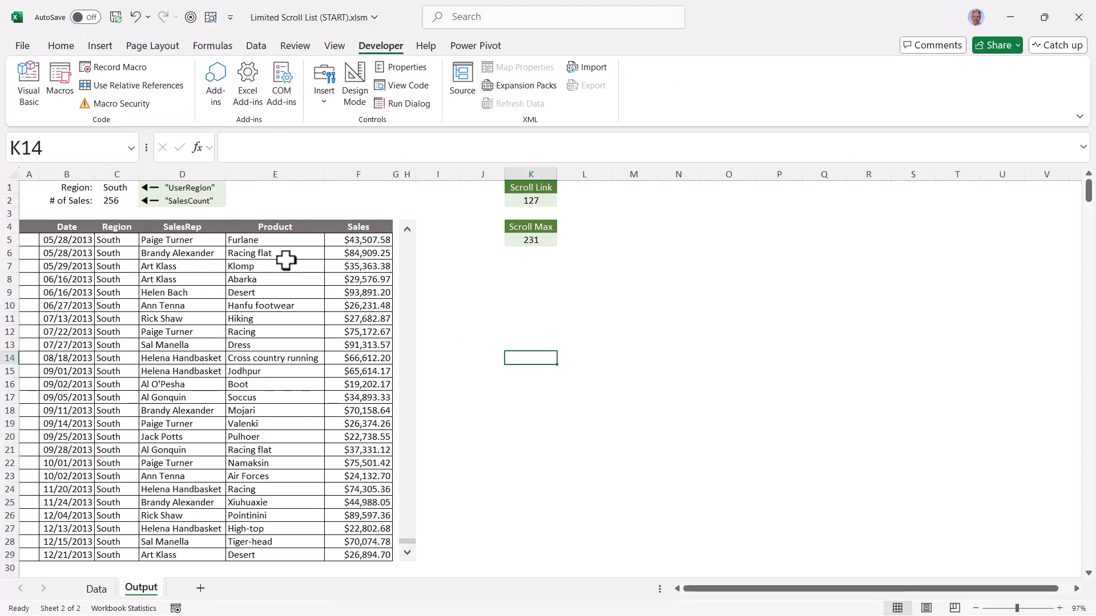
# Rename the Output sheet's scroll bar object from its default name to OutputScrollBar in the Selection pane
pyautogui.click(61, 46)
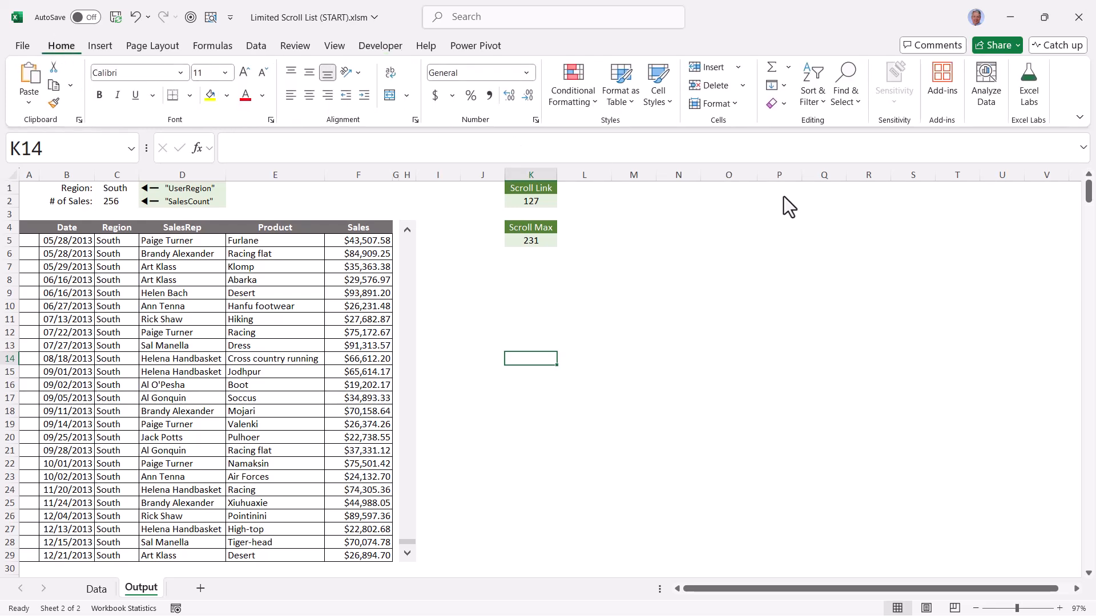
pyautogui.click(845, 94)
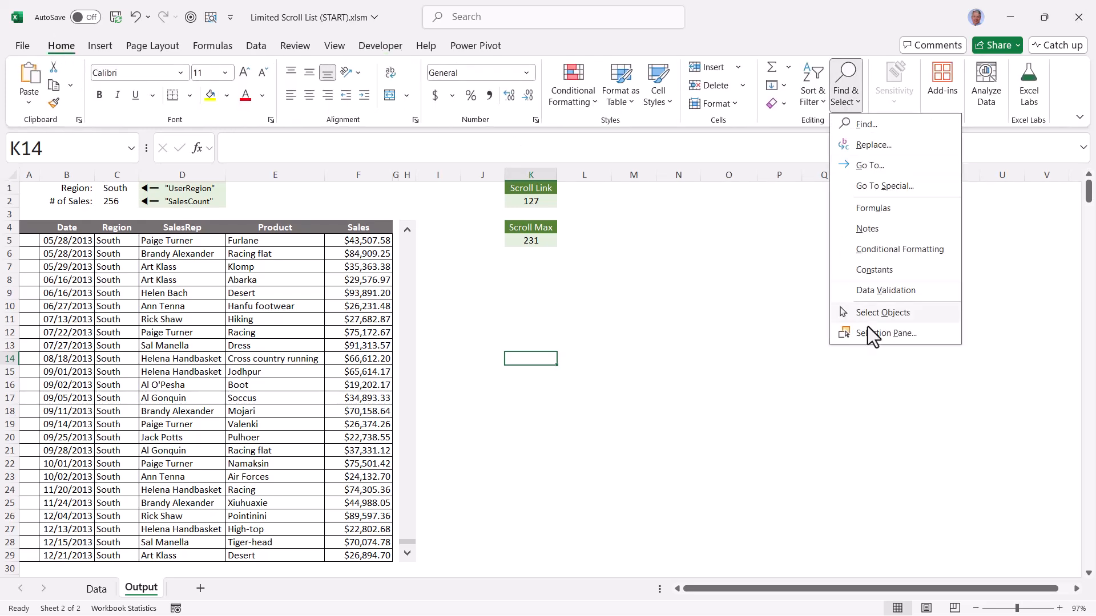
pyautogui.click(926, 334)
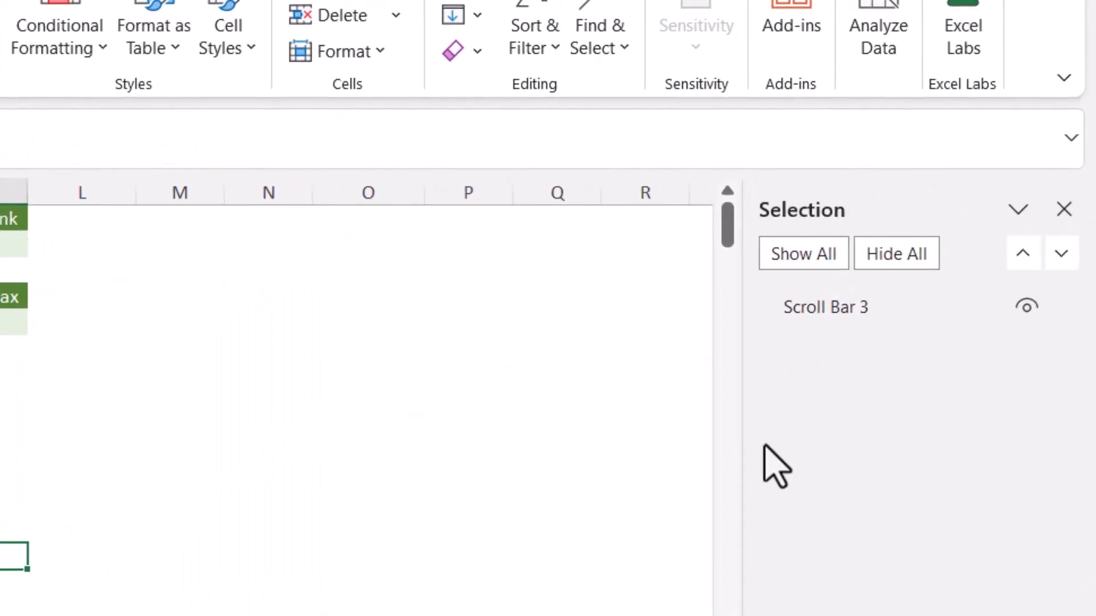
pyautogui.click(881, 316)
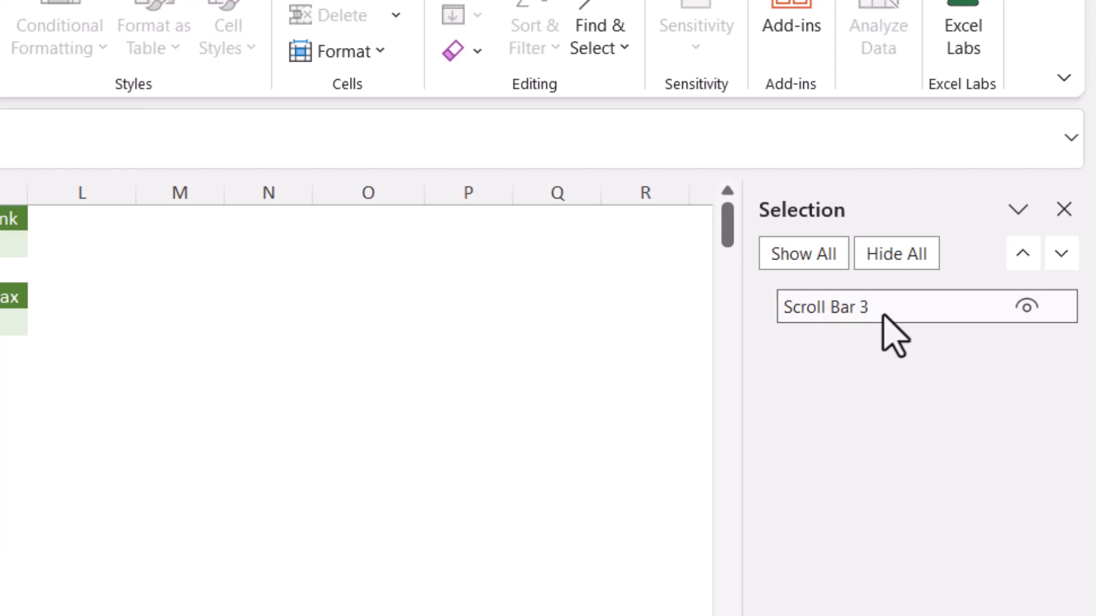
pyautogui.click(883, 315)
pyautogui.moveTo(883, 315); pyautogui.dragTo(765, 310)
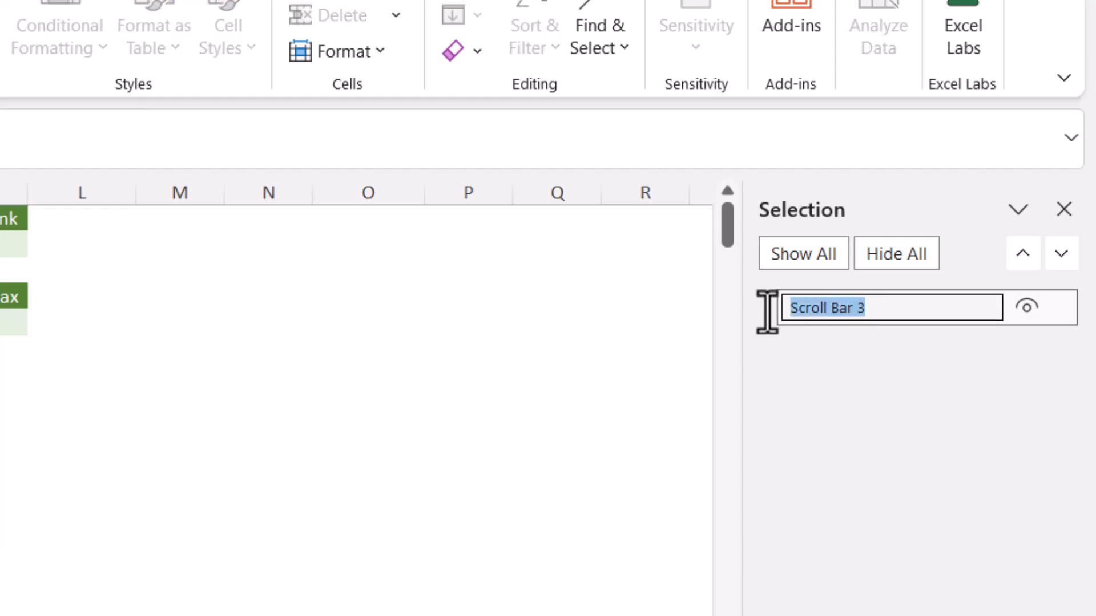
pyautogui.write('OutputScrollBar')
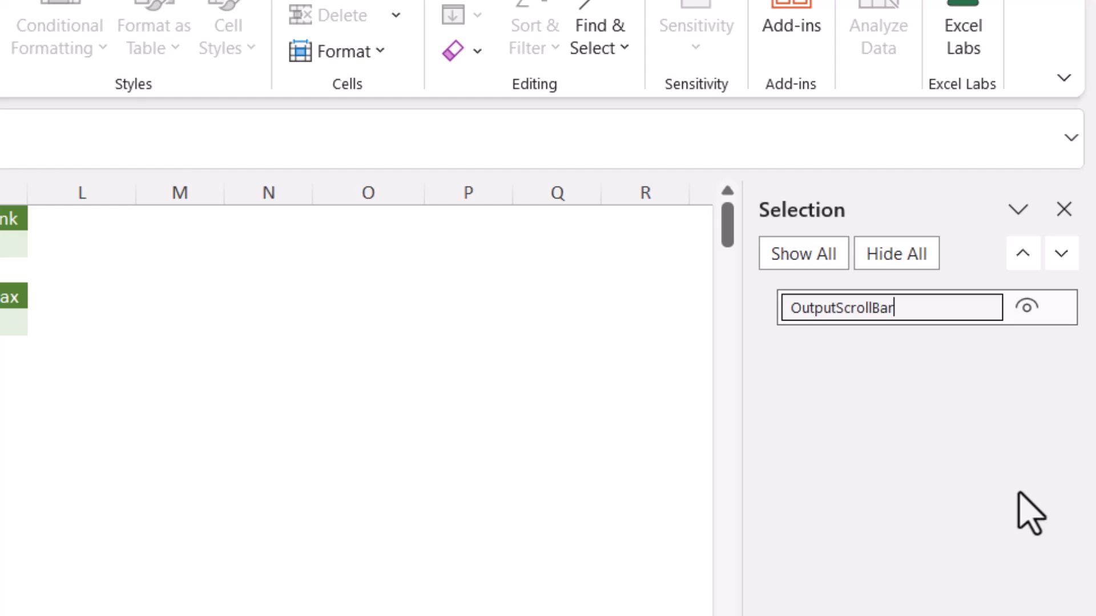
pyautogui.press('Return')
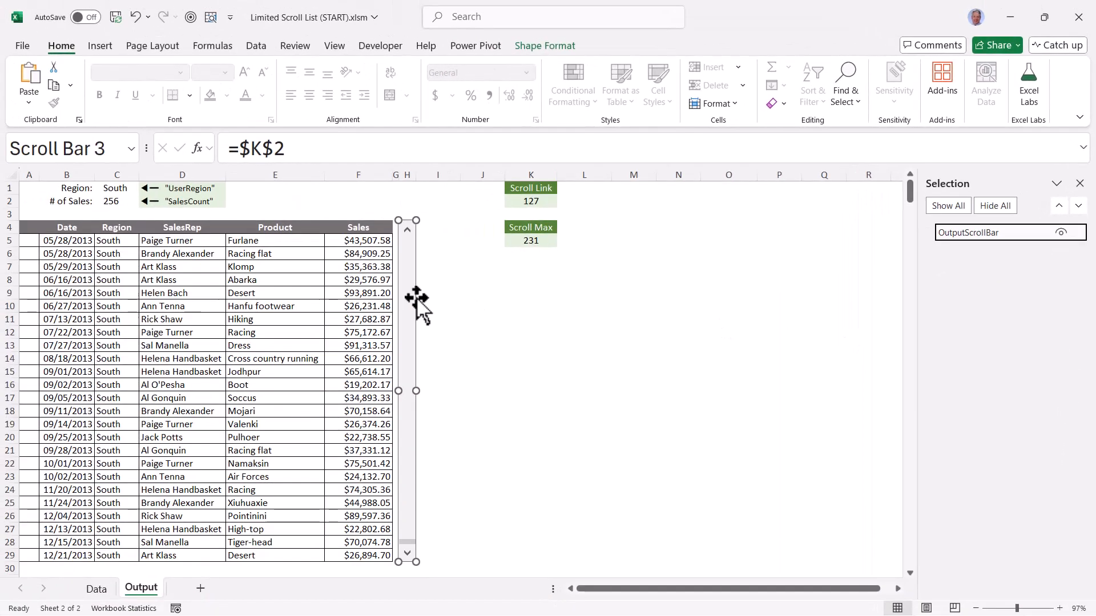
# Check the scroll bar's maximum value in its control format settings while the region is South
pyautogui.rightClick(413, 296)
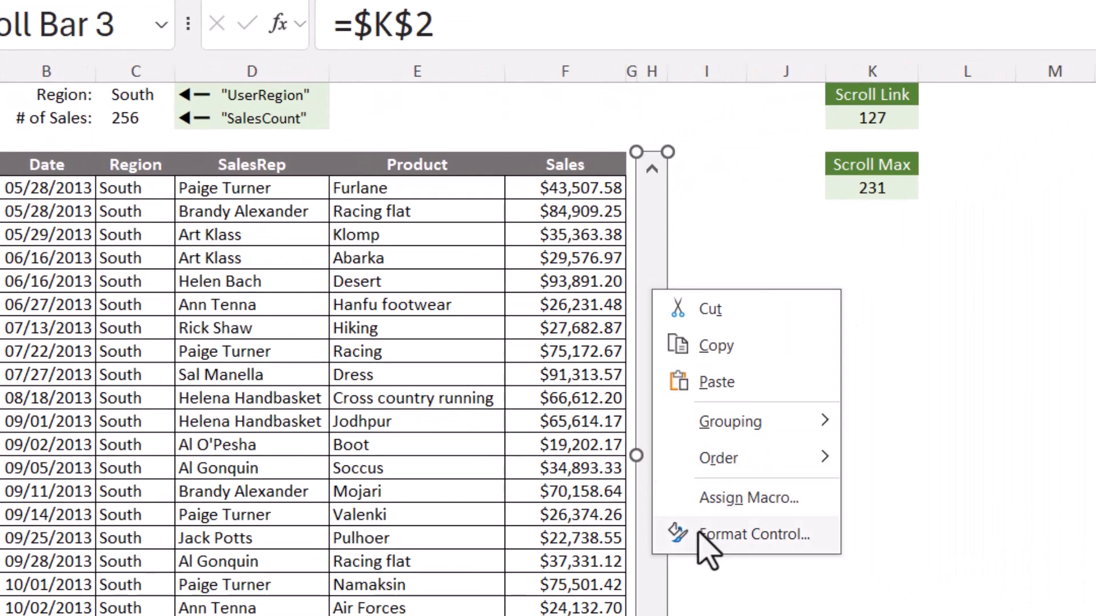
pyautogui.click(442, 441)
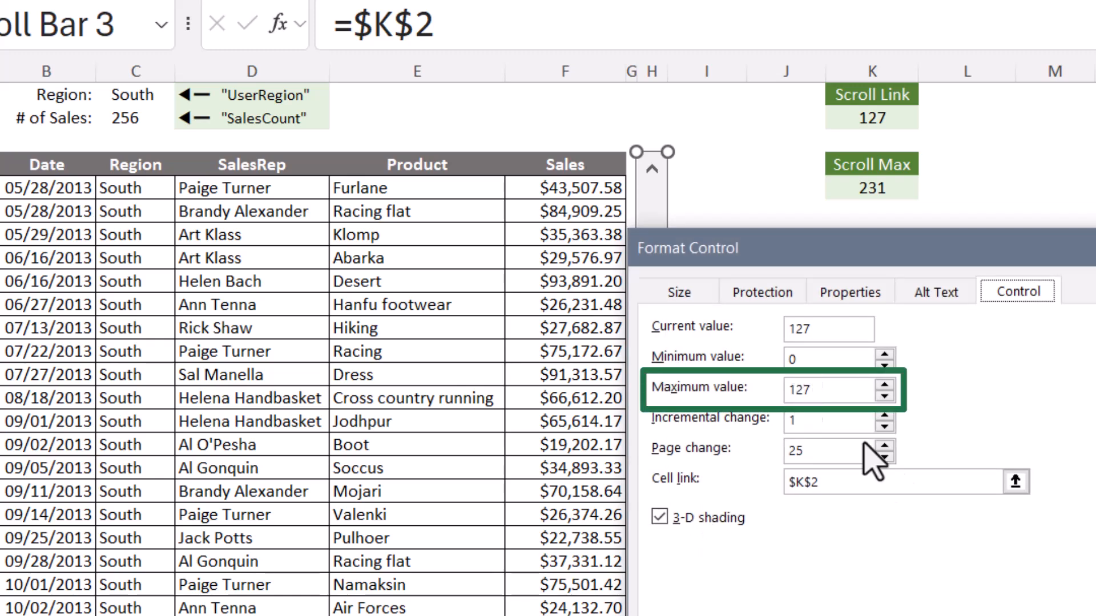
pyautogui.press('Escape')
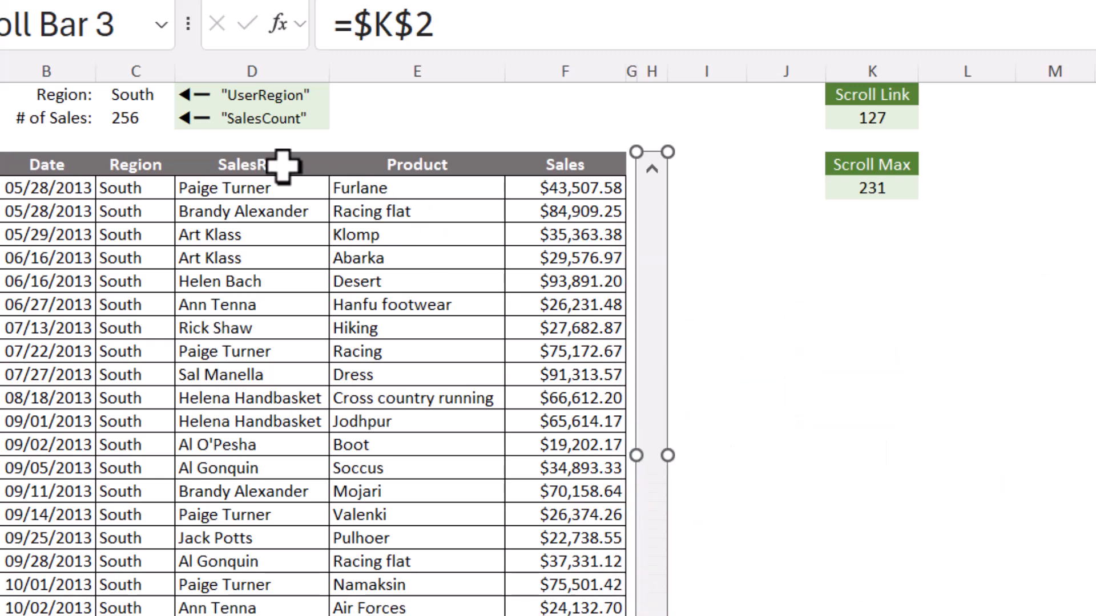
# Switch the region in C1 to East and check the scroll bar control's maximum value against Scroll Max
pyautogui.click(142, 96)
pyautogui.click(180, 95)
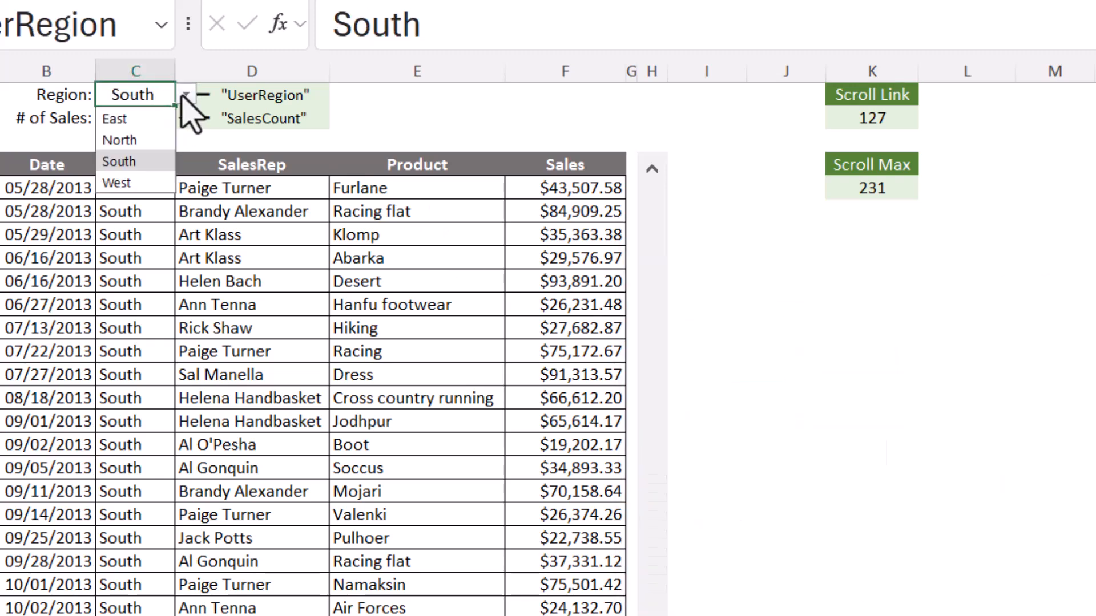
pyautogui.click(118, 121)
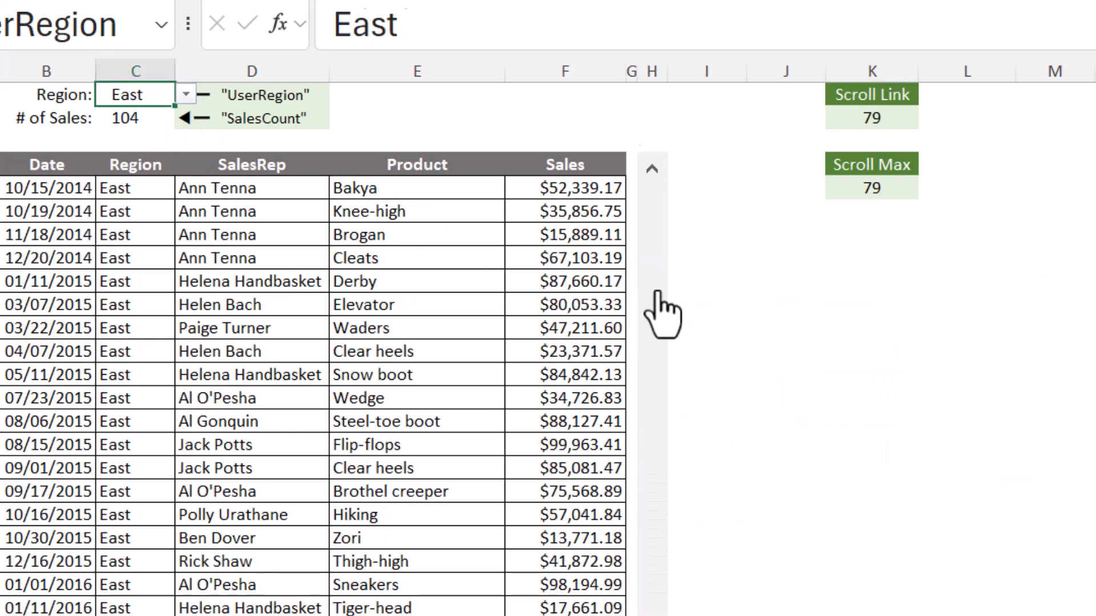
pyautogui.rightClick(661, 290)
pyautogui.click(718, 537)
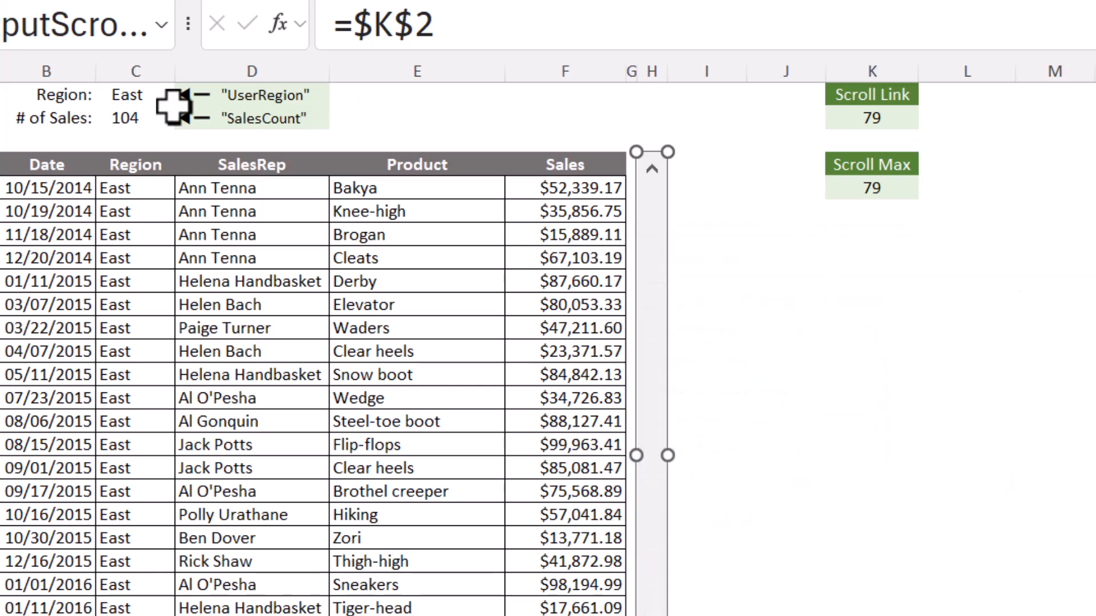
# Switch the region in C1 to North and check the scroll bar control's maximum value against Scroll Max
pyautogui.click(112, 97)
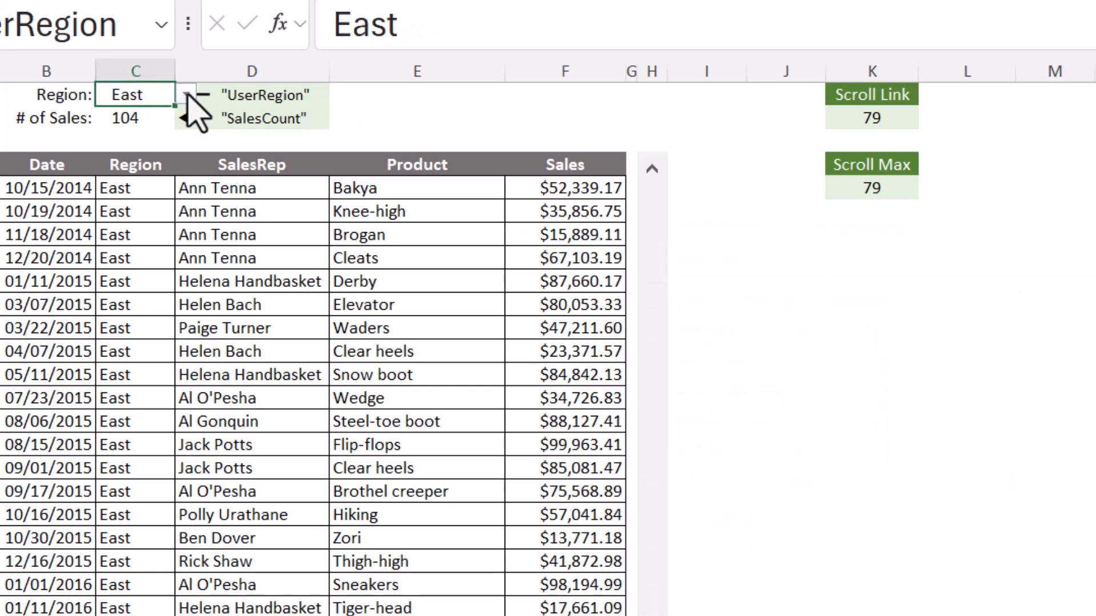
pyautogui.click(187, 94)
pyautogui.click(153, 142)
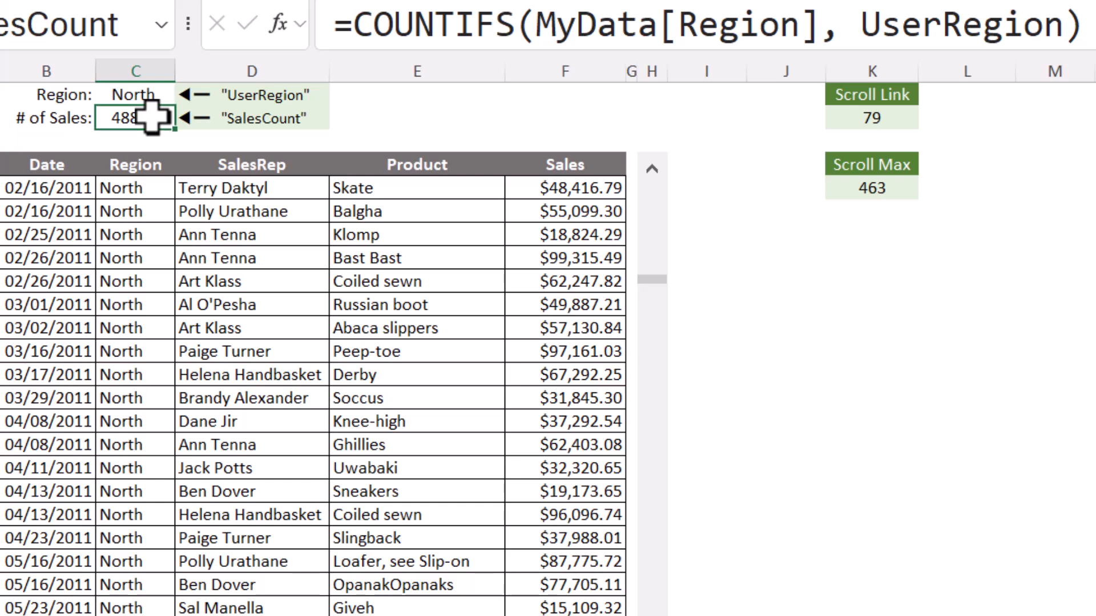
pyautogui.rightClick(651, 312)
pyautogui.click(720, 552)
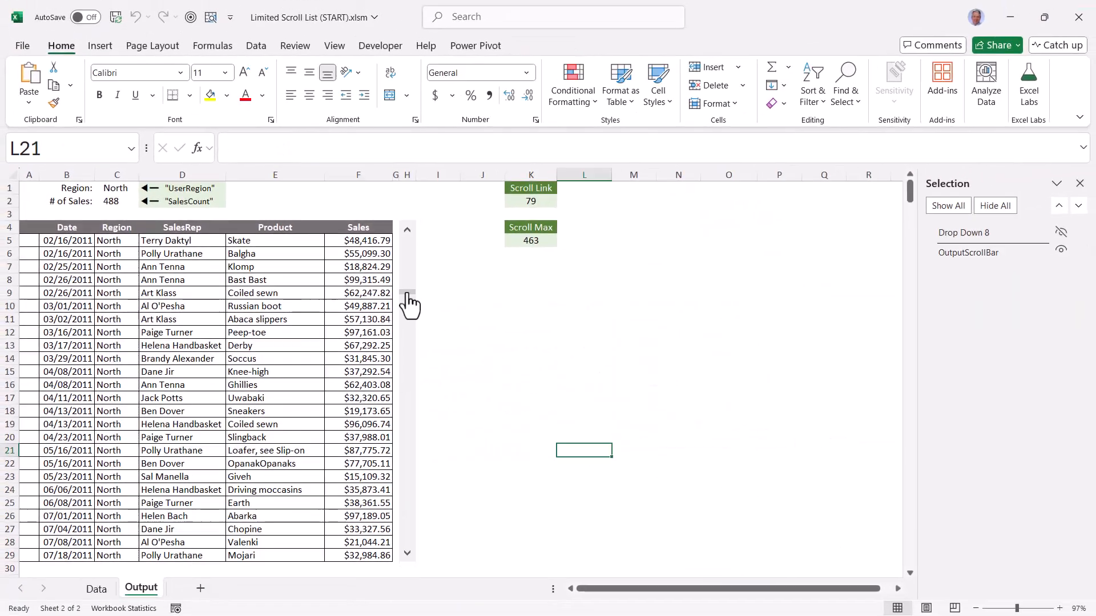
# Test the scroll bar across the full North list, and switch the region to East and scroll to its first record
pyautogui.moveTo(408, 301); pyautogui.dragTo(408, 232)
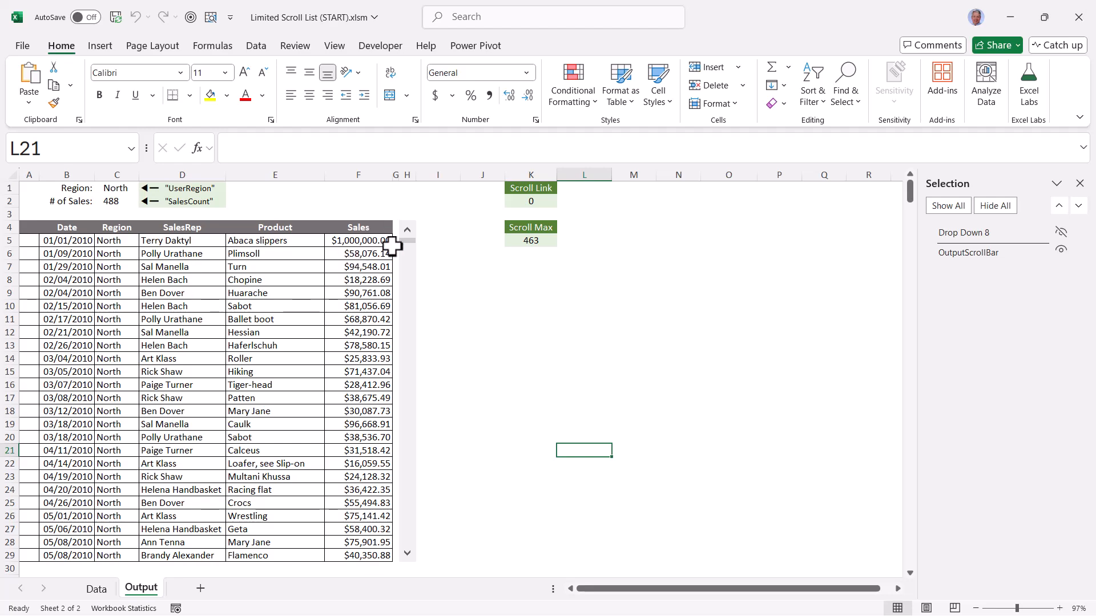
pyautogui.moveTo(408, 252); pyautogui.dragTo(408, 555)
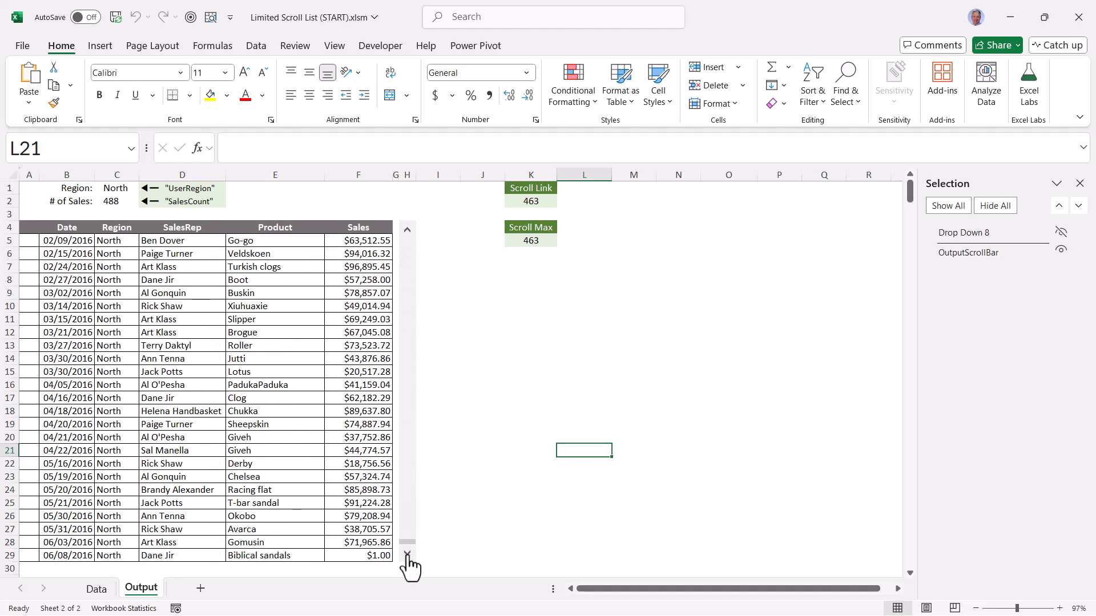
pyautogui.click(134, 188)
pyautogui.click(145, 189)
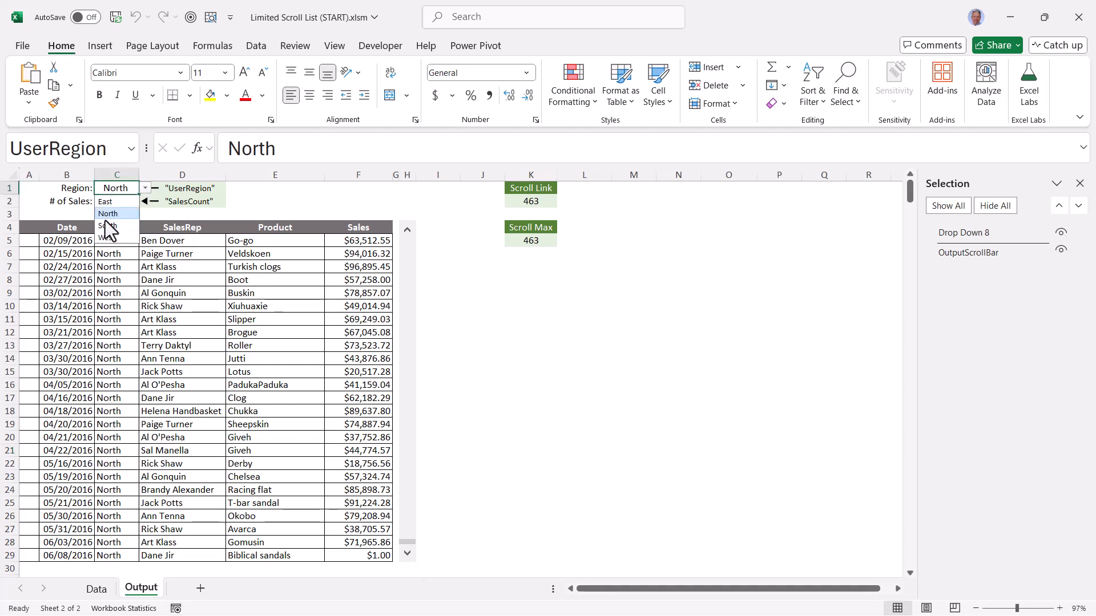
pyautogui.click(105, 202)
pyautogui.moveTo(407, 544); pyautogui.dragTo(408, 236)
# Switch the region in C1 to South and scroll the list to its last record
pyautogui.click(146, 188)
pyautogui.click(109, 226)
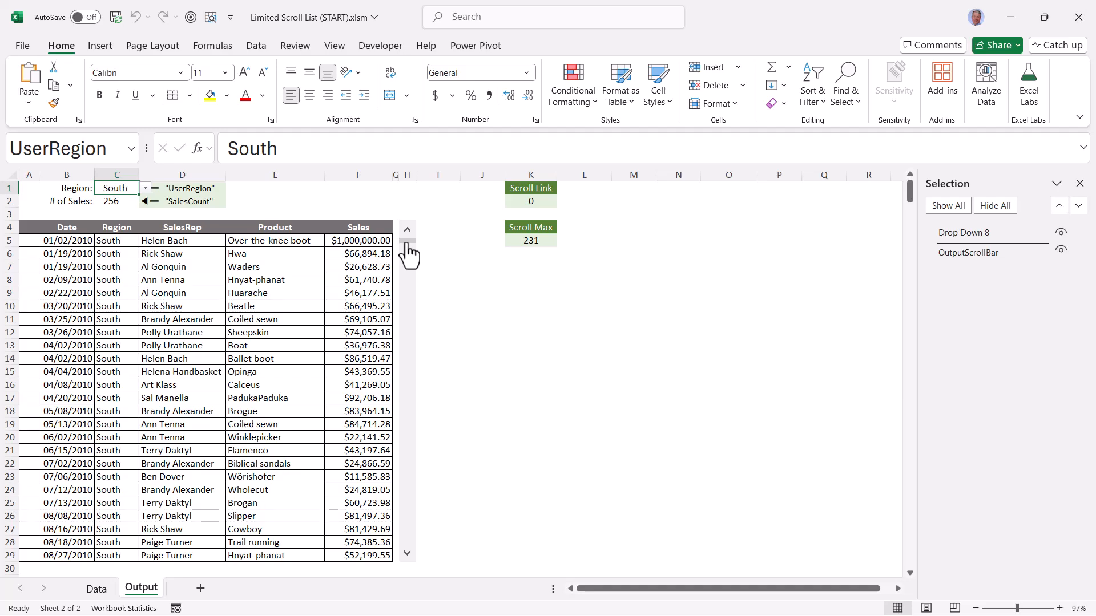
pyautogui.moveTo(407, 246); pyautogui.dragTo(406, 549)
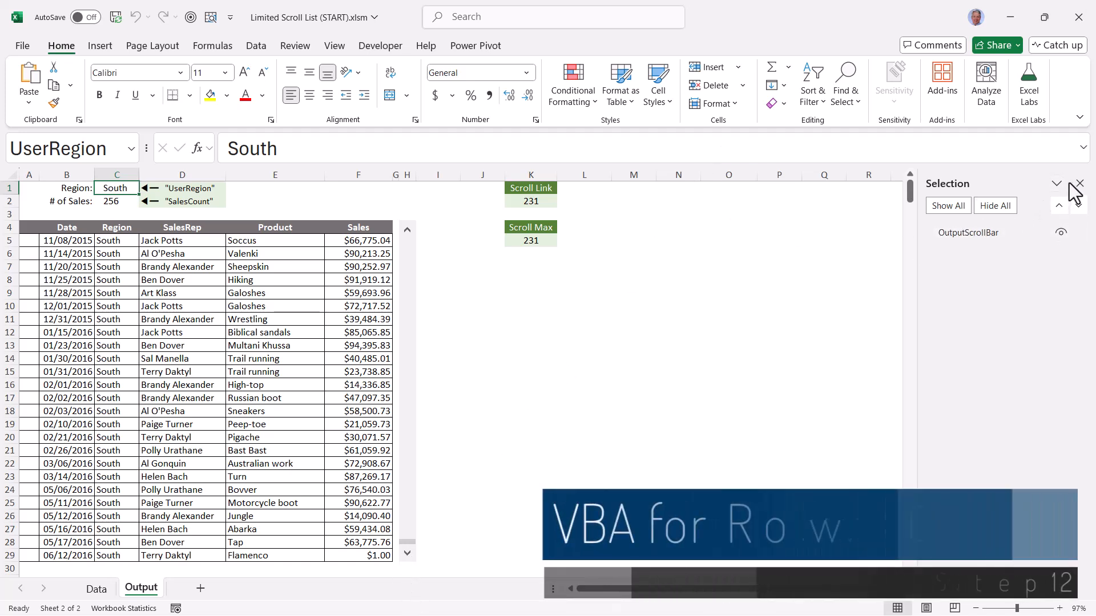
# Close the Selection pane and insert 12 table rows above the Data sheet's row 4, using the A4:E15 selection
pyautogui.click(1080, 184)
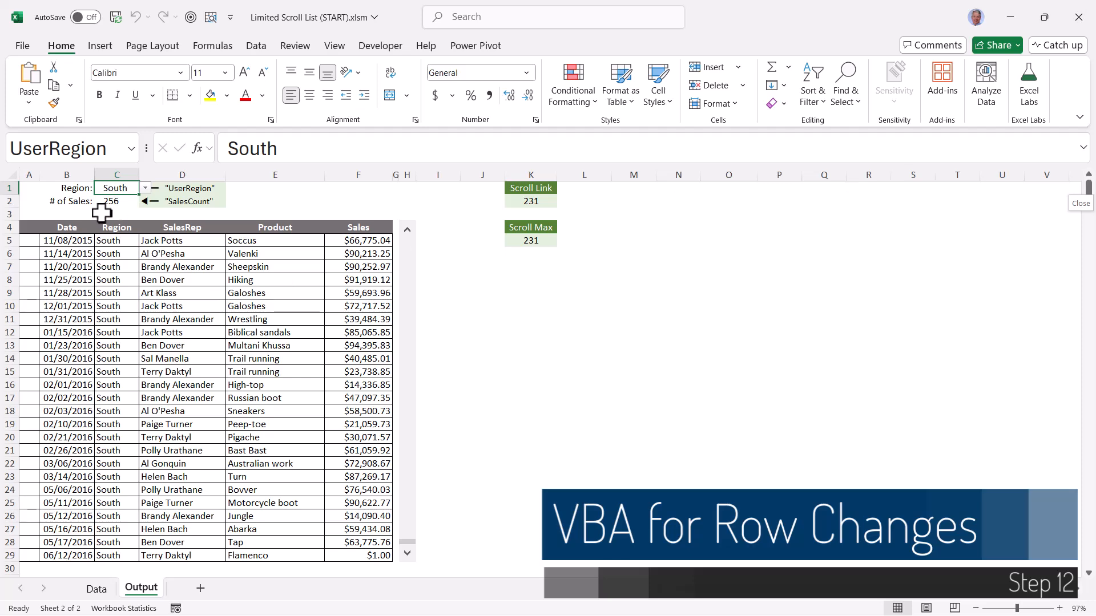
pyautogui.click(105, 591)
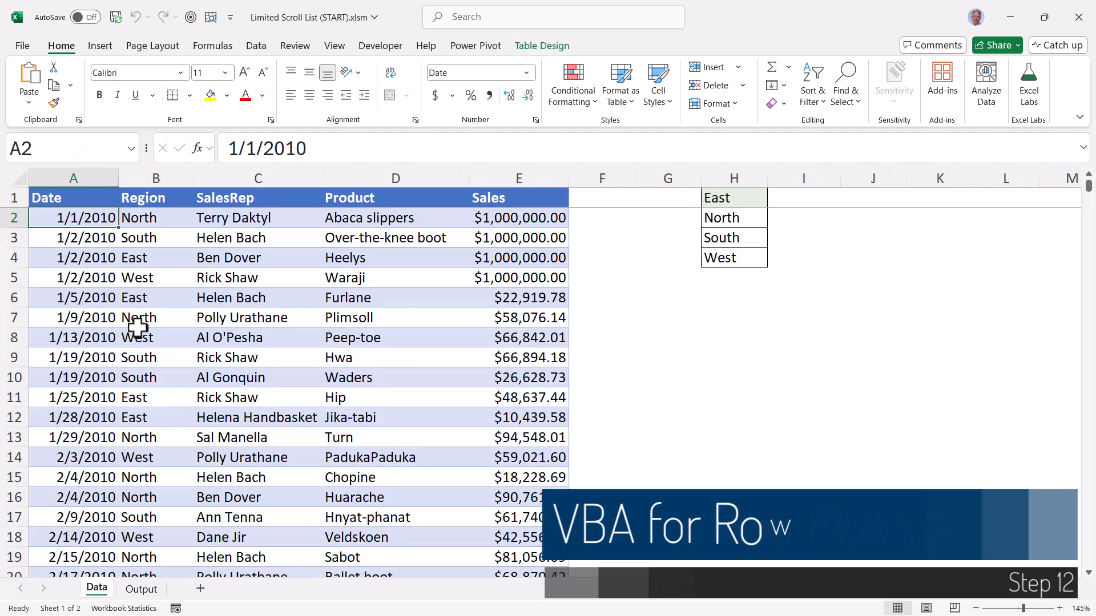
pyautogui.moveTo(56, 265); pyautogui.dragTo(80, 477)
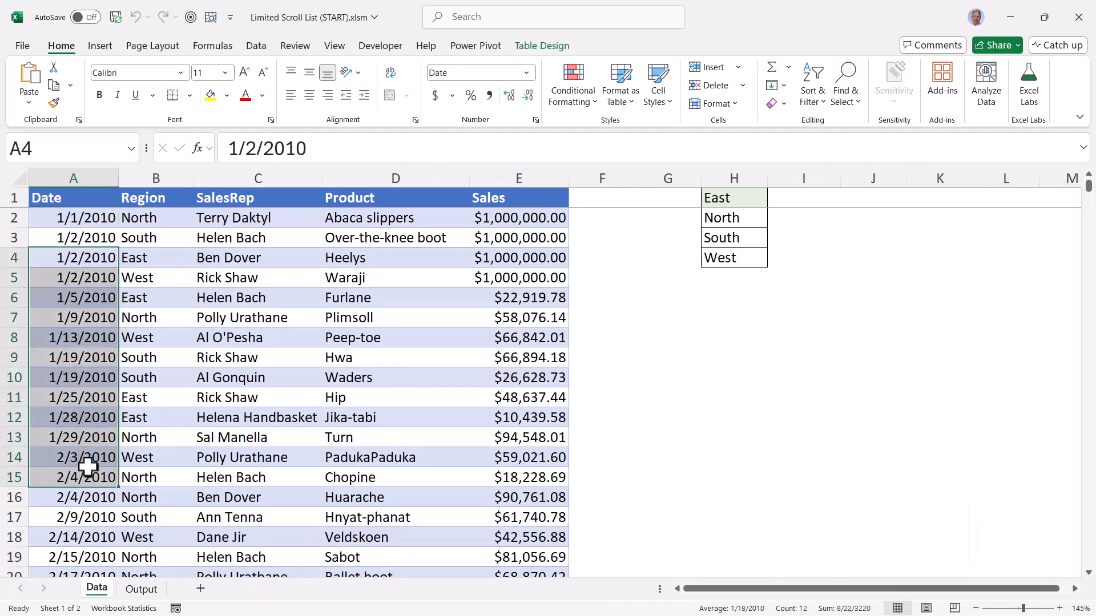
pyautogui.hotkey('ctrl', 'pagedown')
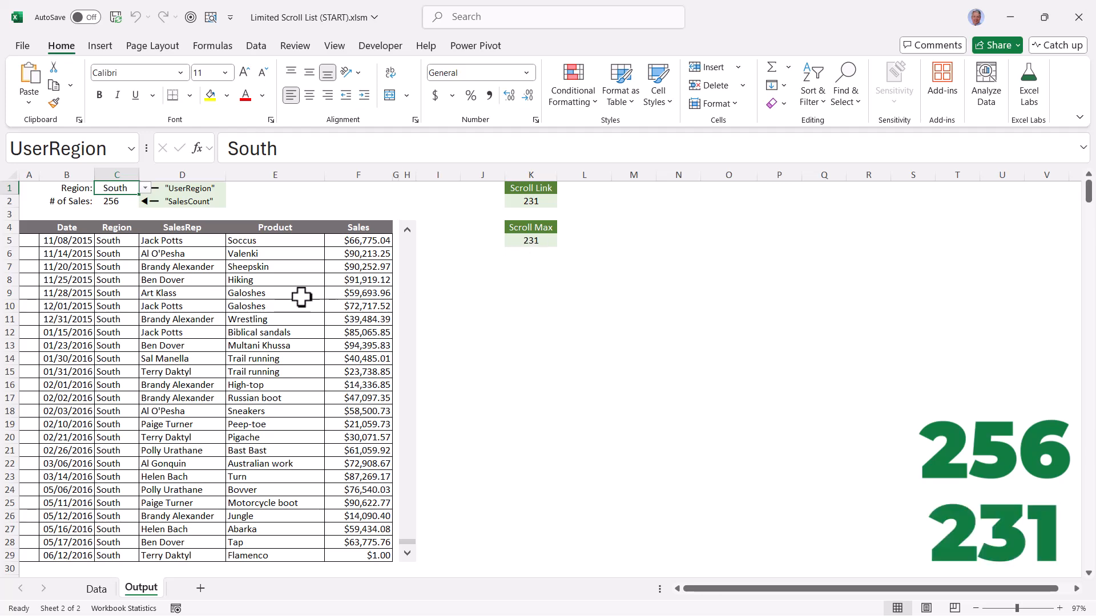
pyautogui.click(99, 590)
pyautogui.moveTo(91, 258); pyautogui.dragTo(498, 485)
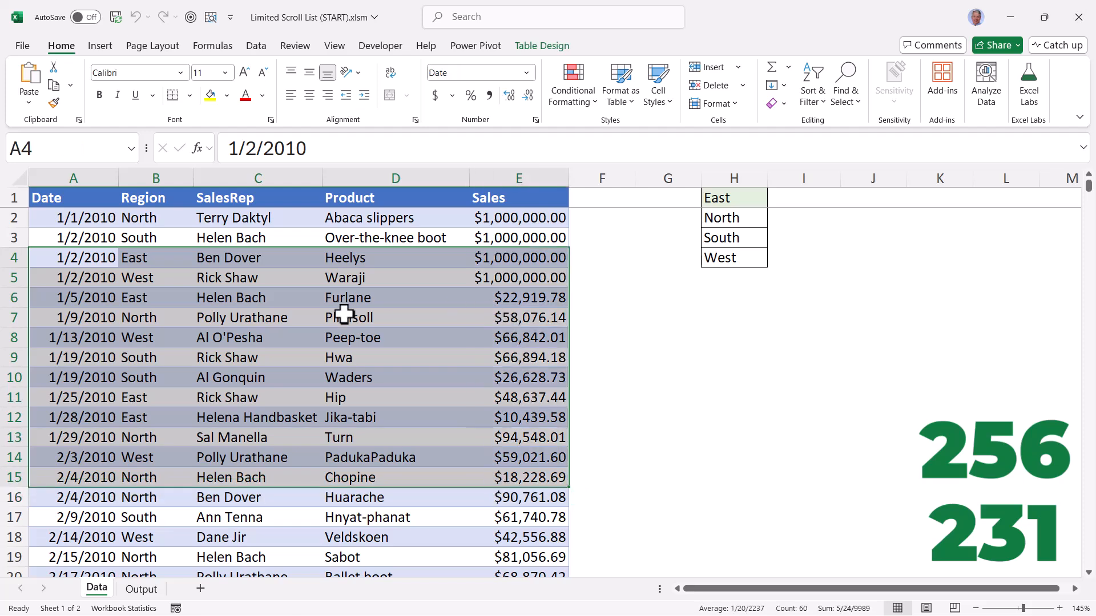
pyautogui.rightClick(345, 314)
pyautogui.moveTo(379, 265)
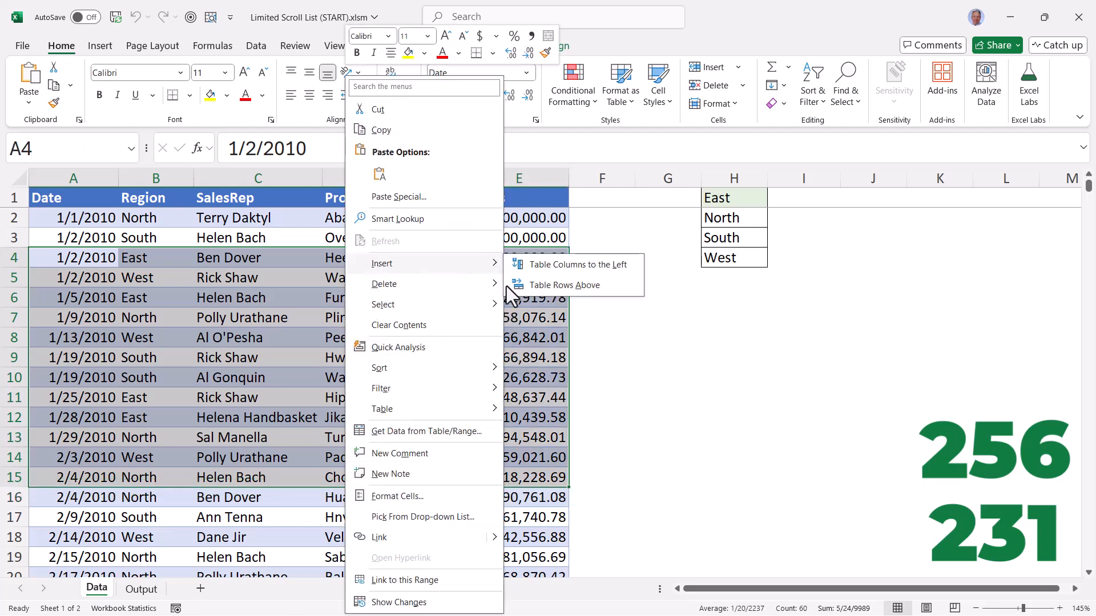
pyautogui.click(548, 285)
# Fill the region South from B3 down through B15 into the inserted table rows
pyautogui.click(190, 243)
pyautogui.moveTo(193, 247); pyautogui.dragTo(189, 486)
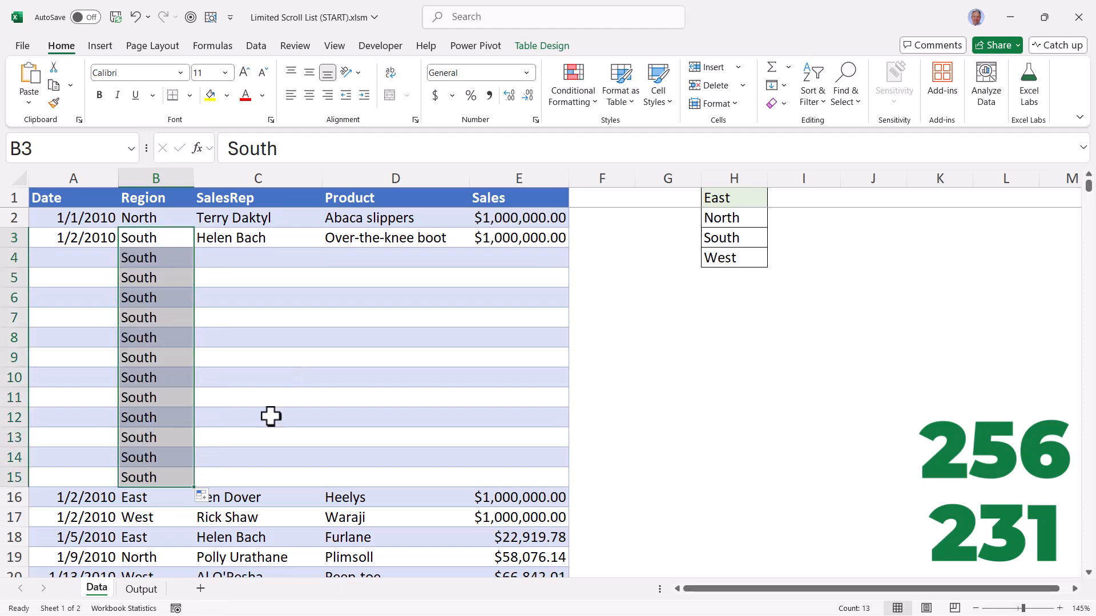
pyautogui.click(276, 382)
# Check the Output sheet's sales count and Scroll Max formulas against the scroll bar control's maximum value
pyautogui.click(143, 590)
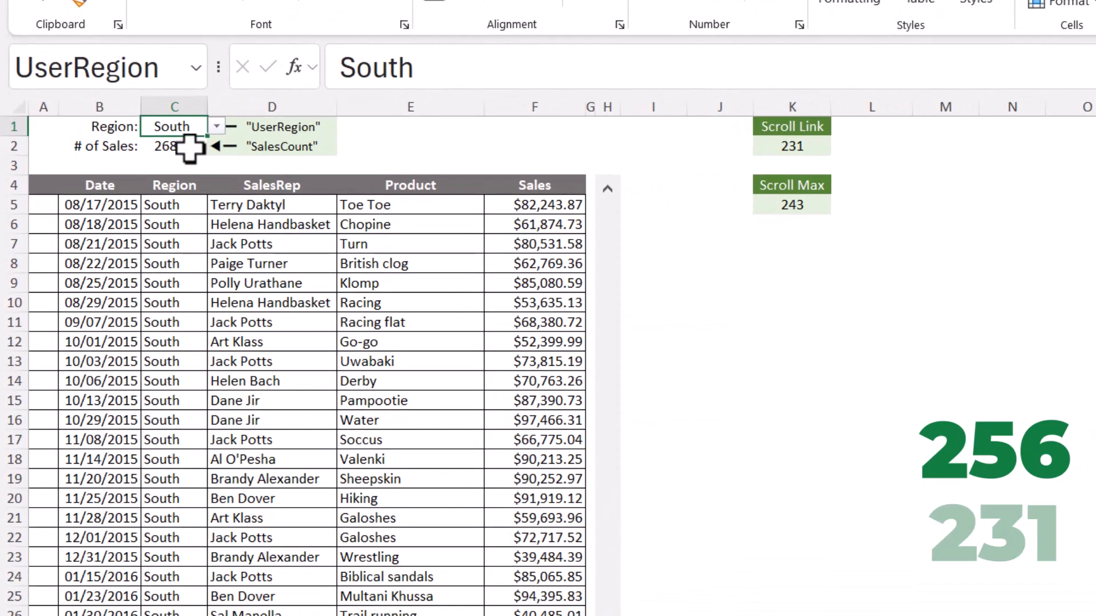
pyautogui.click(181, 152)
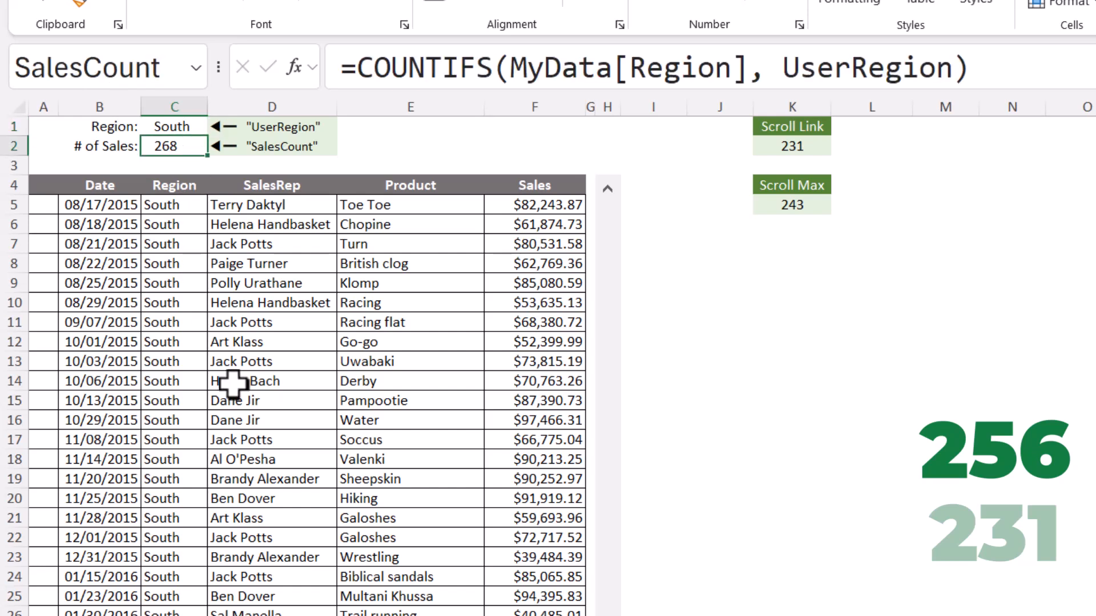
pyautogui.click(813, 204)
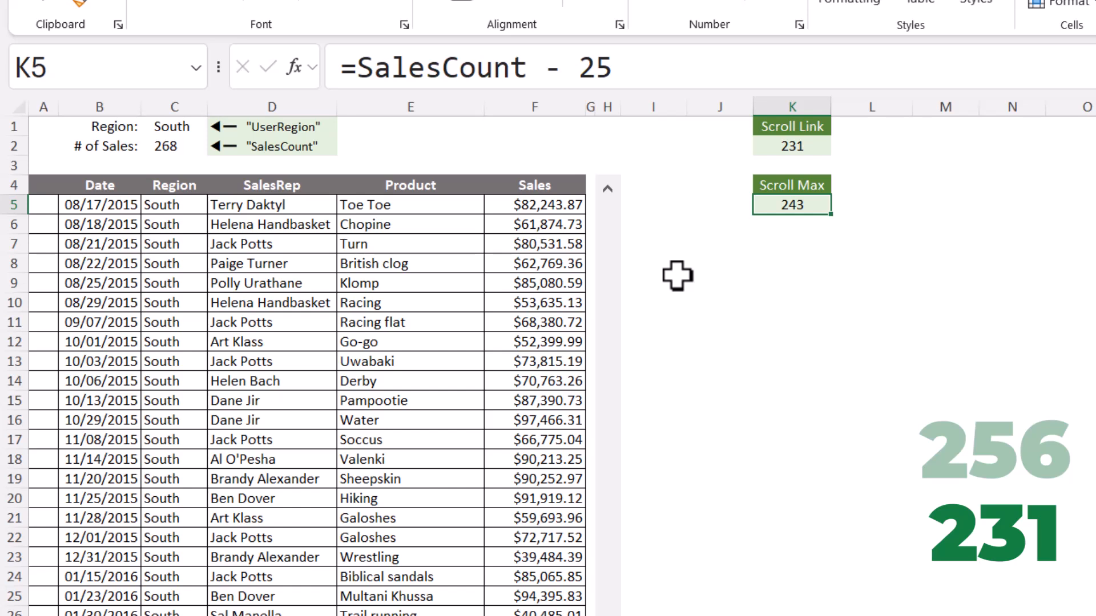
pyautogui.rightClick(604, 280)
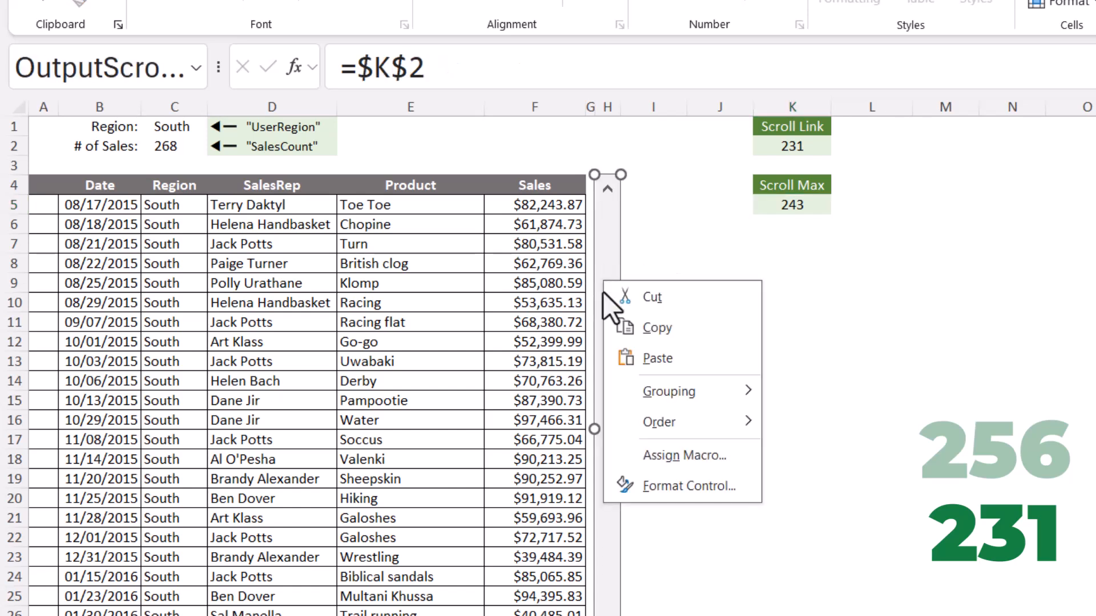
pyautogui.click(659, 486)
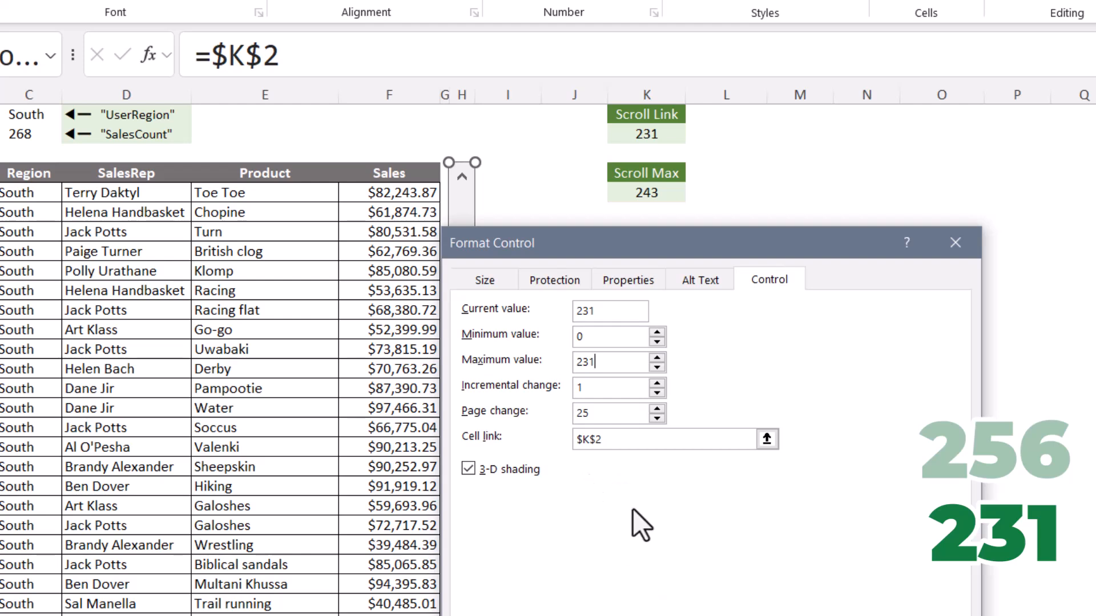
pyautogui.moveTo(603, 366); pyautogui.dragTo(544, 360)
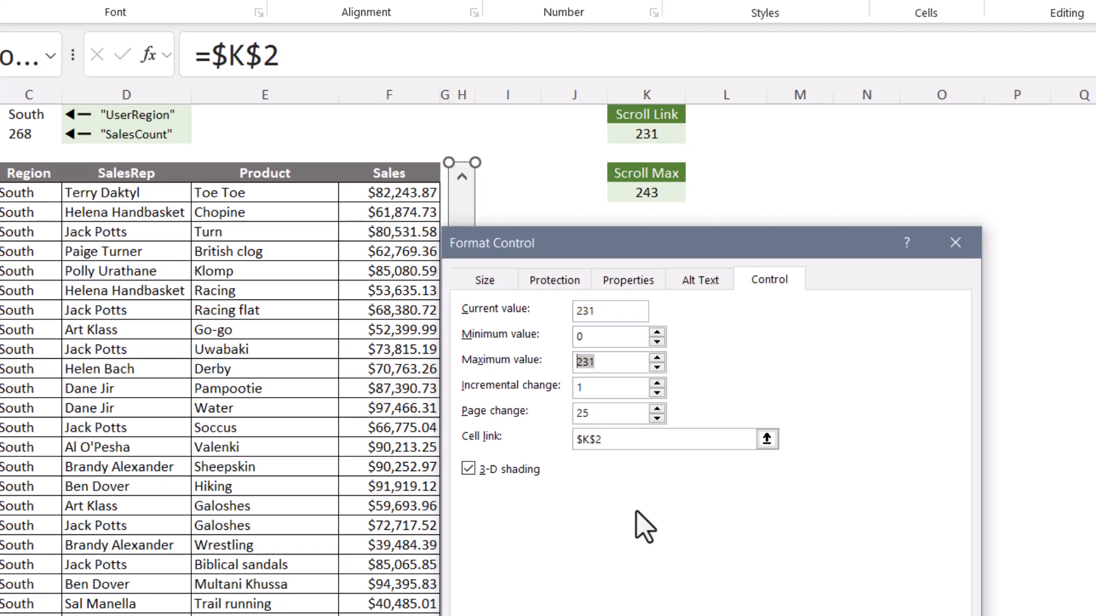
# Close the scroll bar settings and open the Data sheet's empty code module in the VBA editor
pyautogui.click(828, 615)
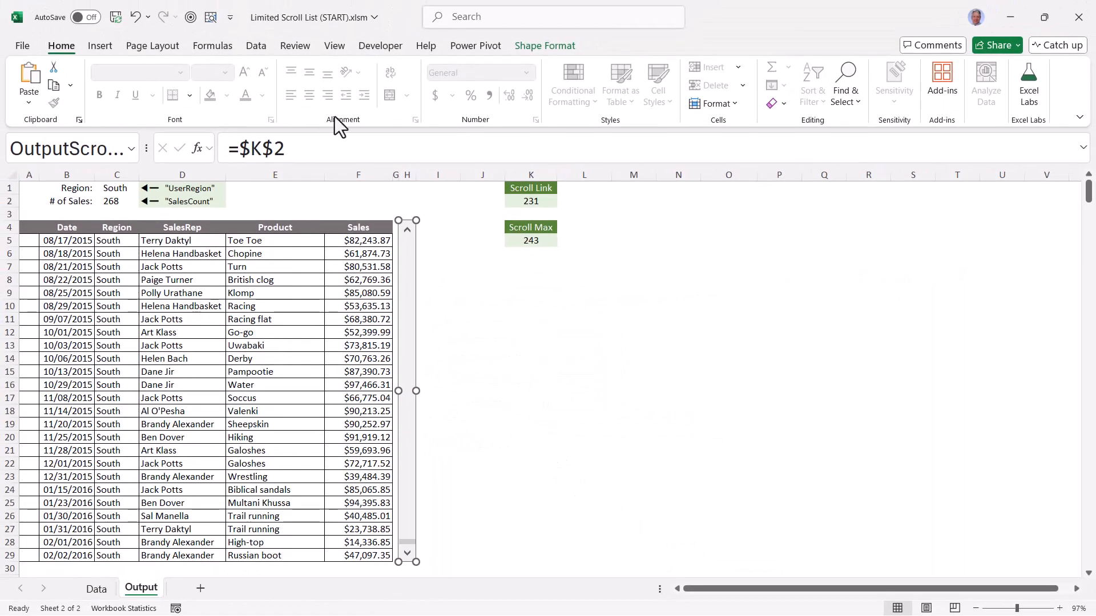
pyautogui.click(368, 47)
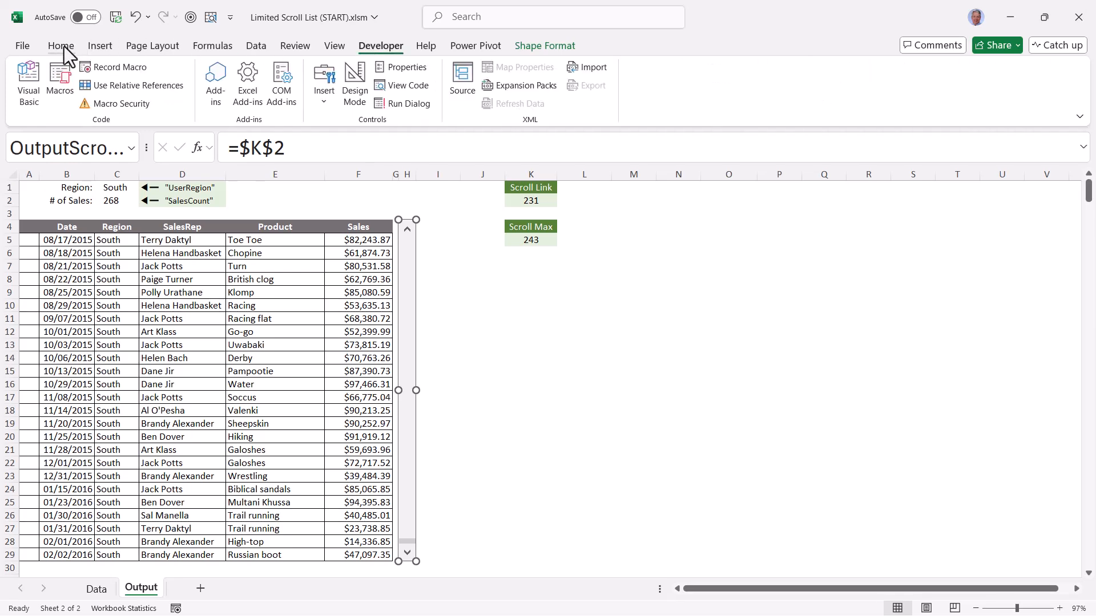
pyautogui.click(30, 76)
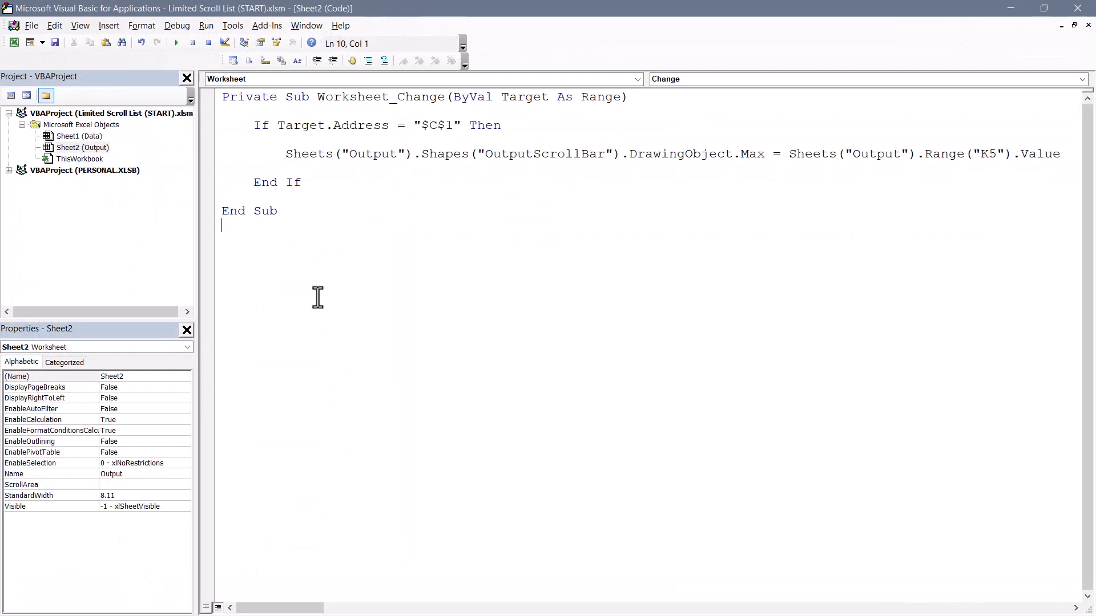
pyautogui.moveTo(416, 124); pyautogui.dragTo(469, 124)
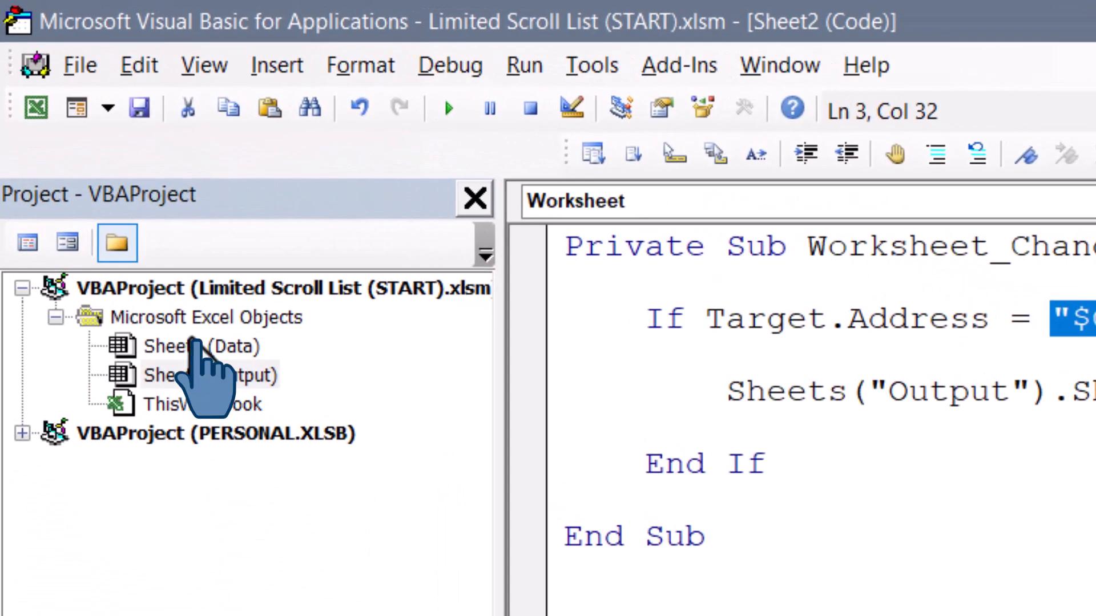
pyautogui.click(77, 135)
pyautogui.doubleClick(194, 346)
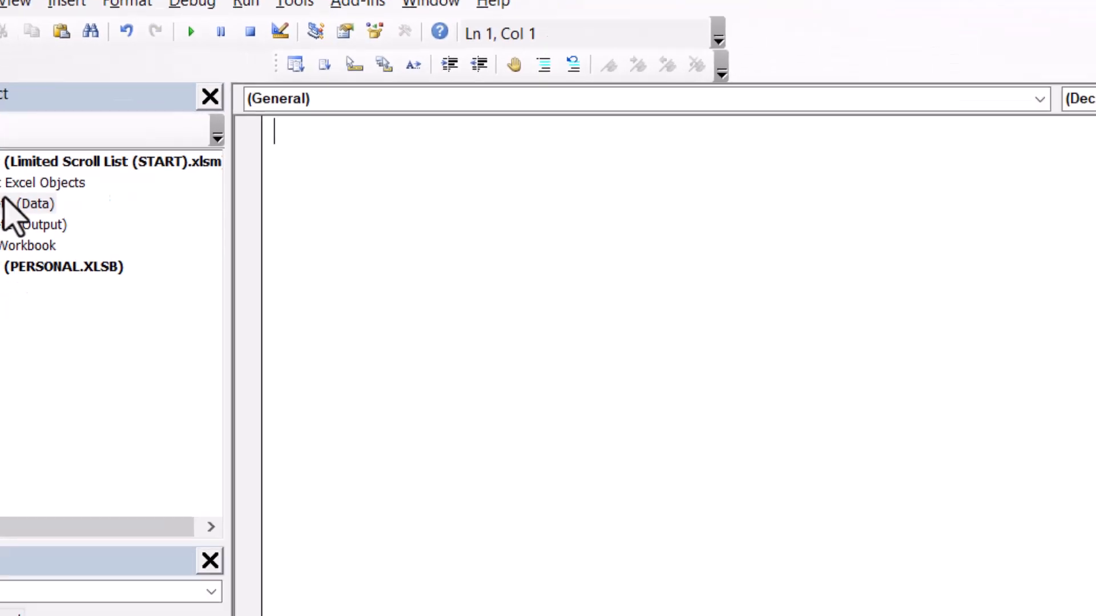
# Switch to Notepad and examine the Data Sheet macro's statement that sets OutputScrollBar's maximum from cell K5 on Output
pyautogui.hotkey('alt', 'Tab')
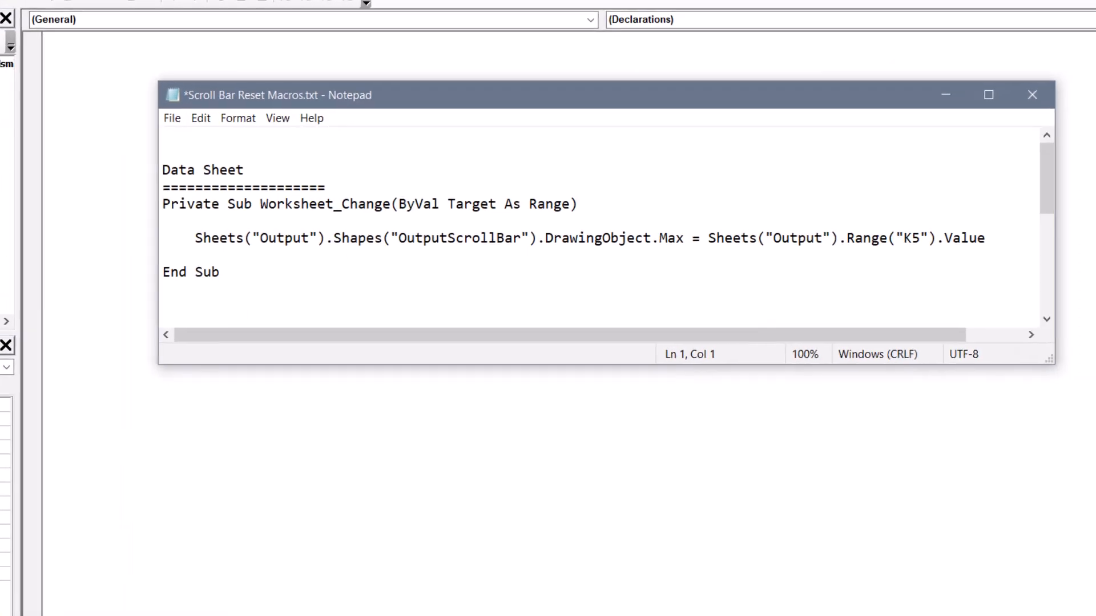
pyautogui.moveTo(220, 272); pyautogui.dragTo(135, 208)
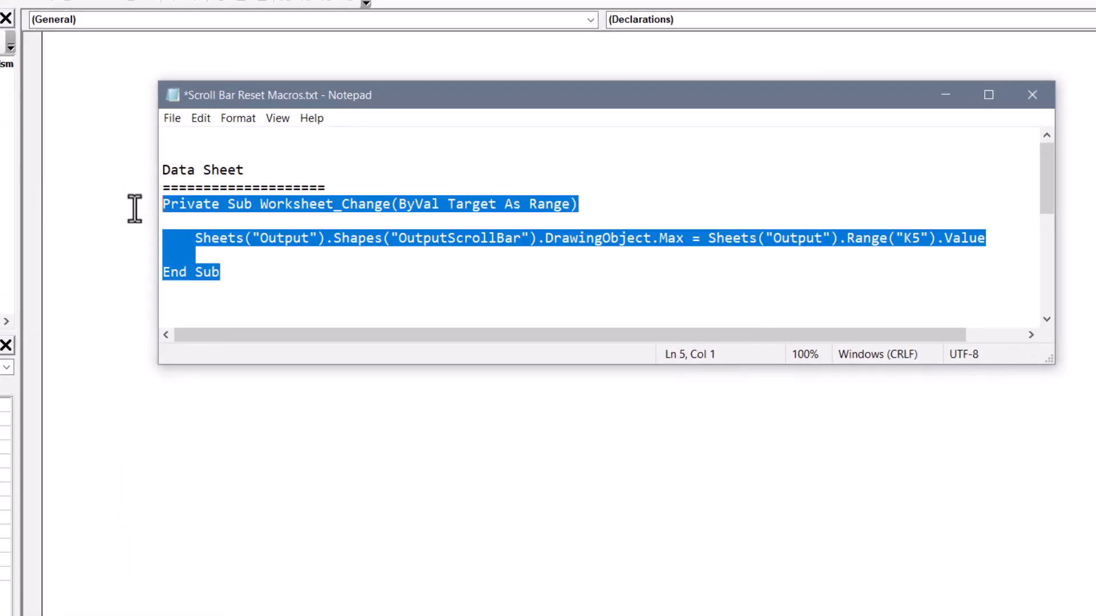
pyautogui.click(344, 279)
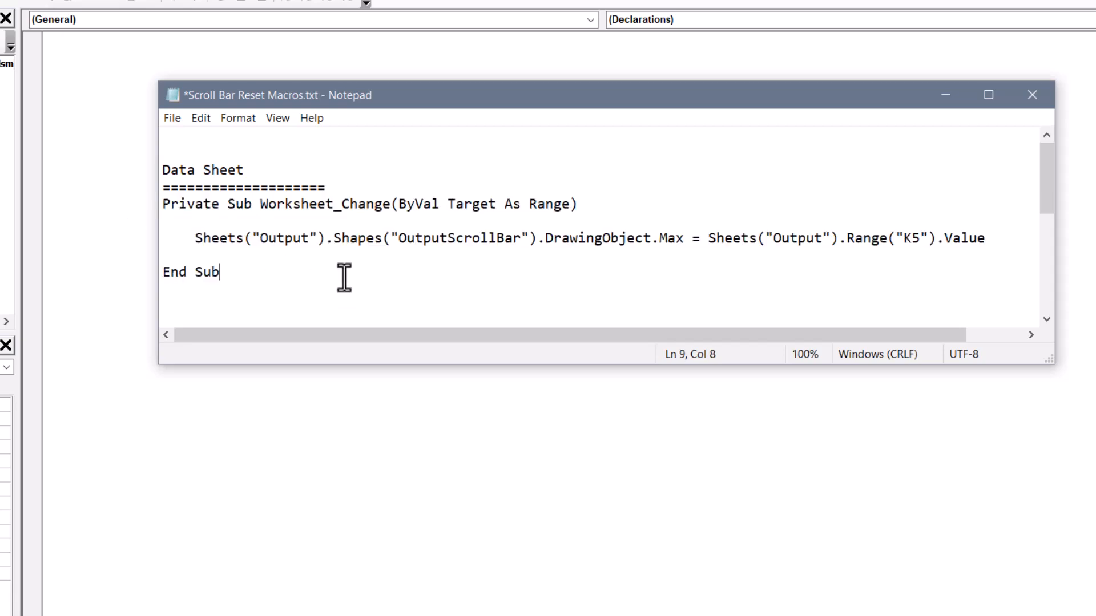
pyautogui.doubleClick(284, 239)
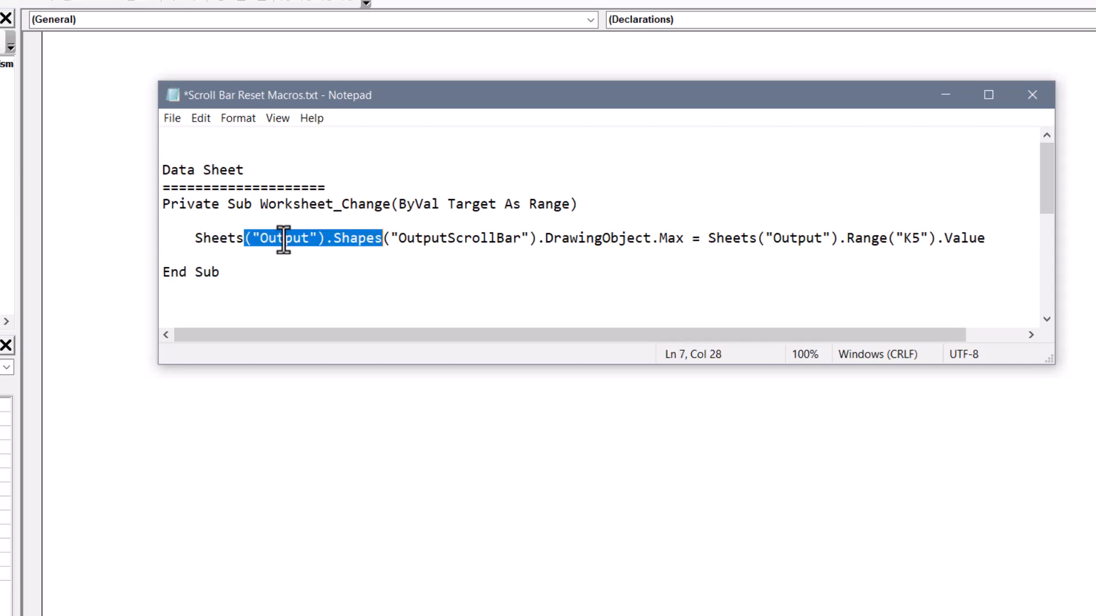
pyautogui.doubleClick(433, 237)
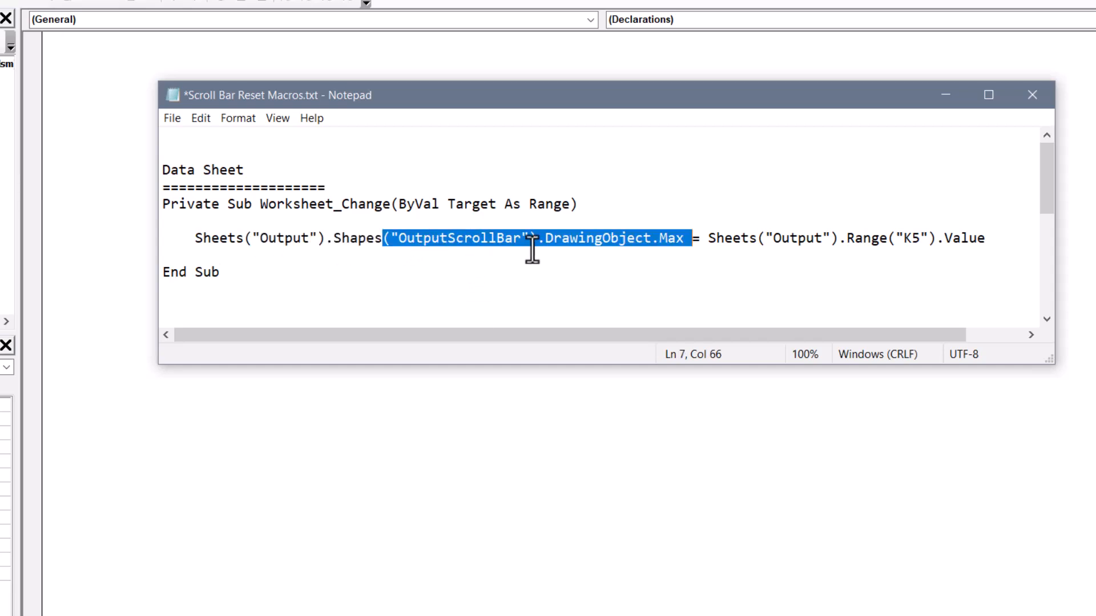
pyautogui.doubleClick(788, 238)
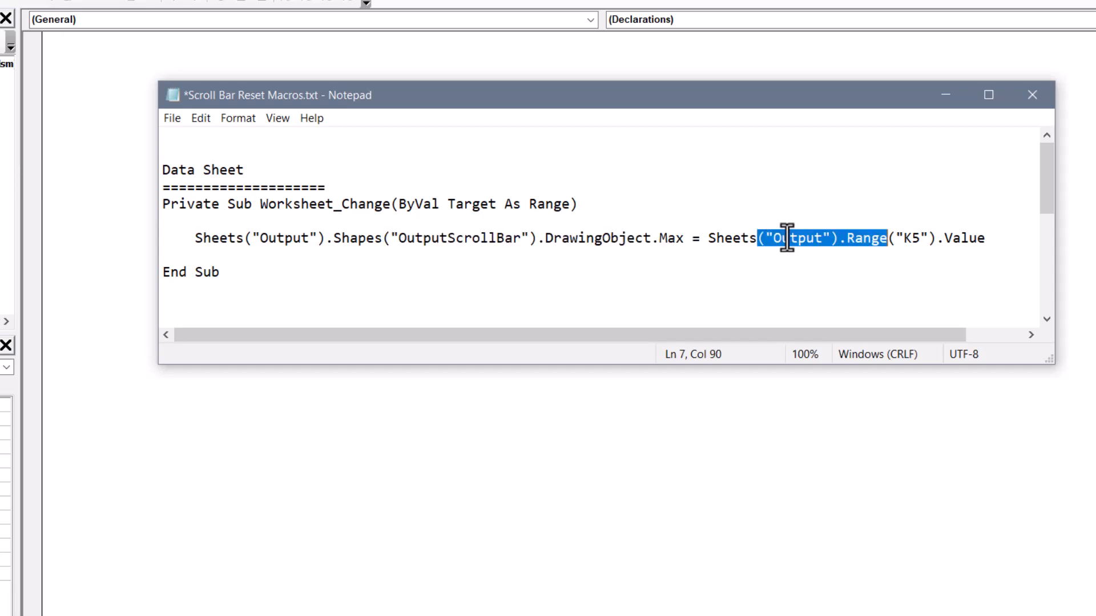
pyautogui.doubleClick(903, 238)
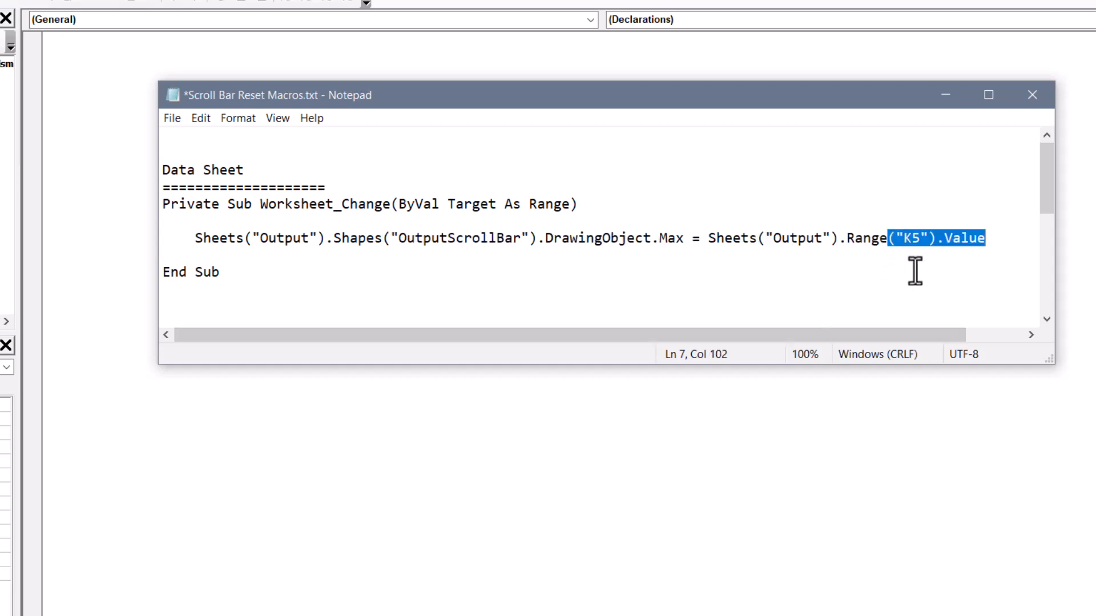
# Copy the Data Sheet's Worksheet_Change macro from Notepad into the Sheet1 (Data) code module, and close the VBA editor
pyautogui.moveTo(547, 300); pyautogui.dragTo(142, 204)
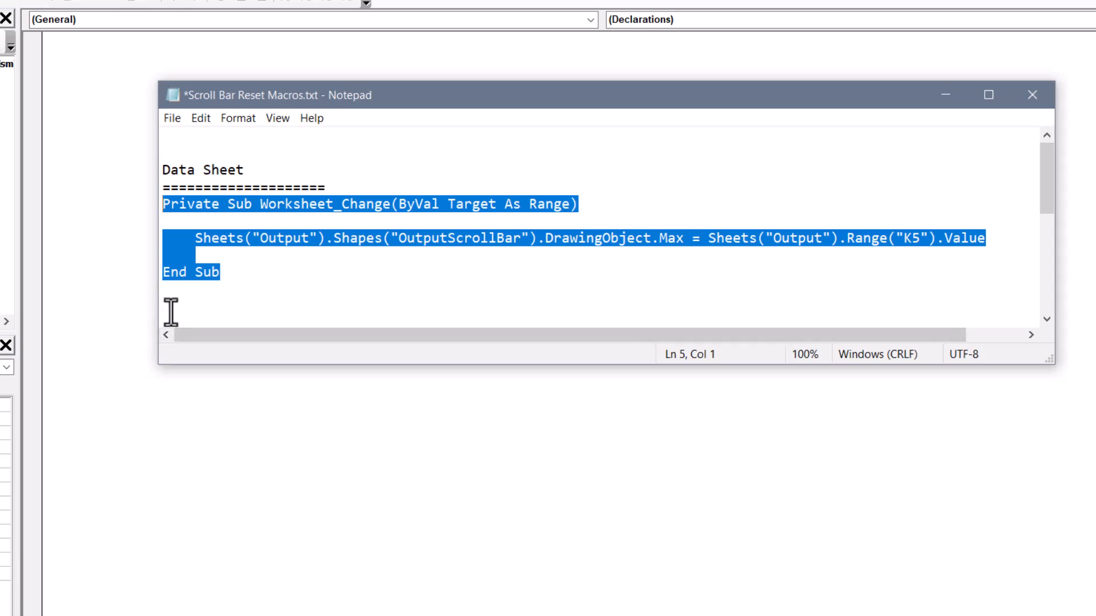
pyautogui.hotkey('ctrl', 'c')
pyautogui.click(108, 256)
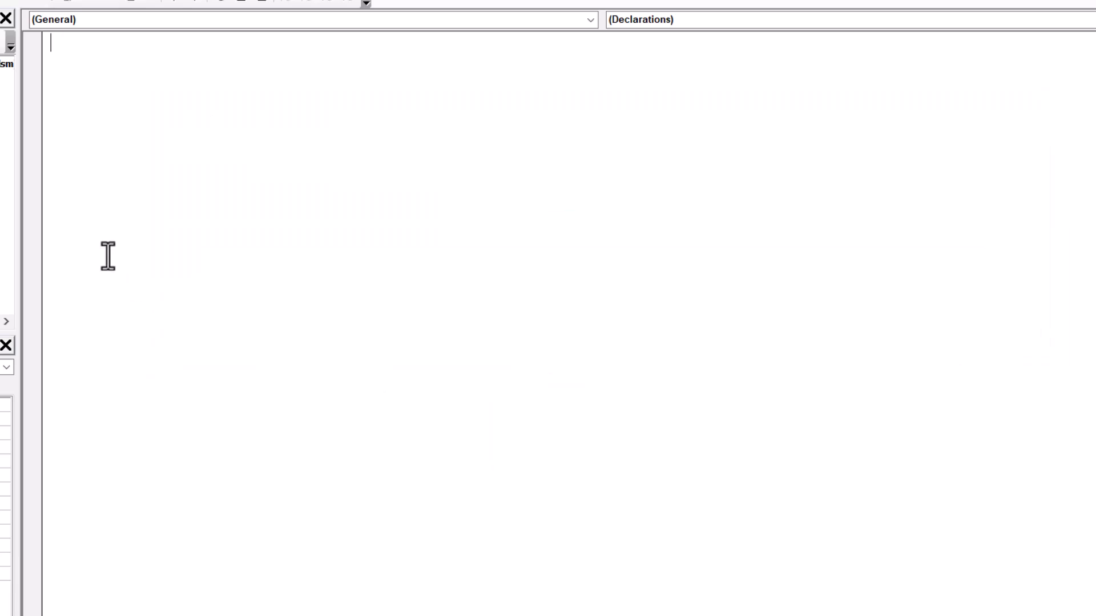
pyautogui.hotkey('ctrl', 'v')
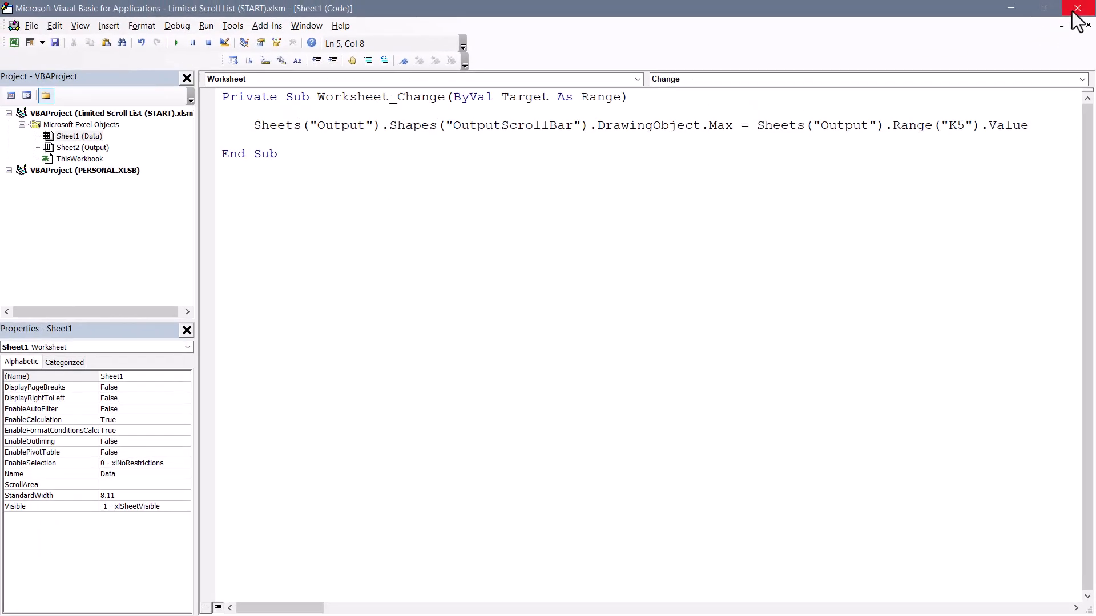
pyautogui.click(1077, 9)
# Delete the added South rows, A4:E15, from the table on the Data sheet
pyautogui.moveTo(79, 261); pyautogui.dragTo(502, 482)
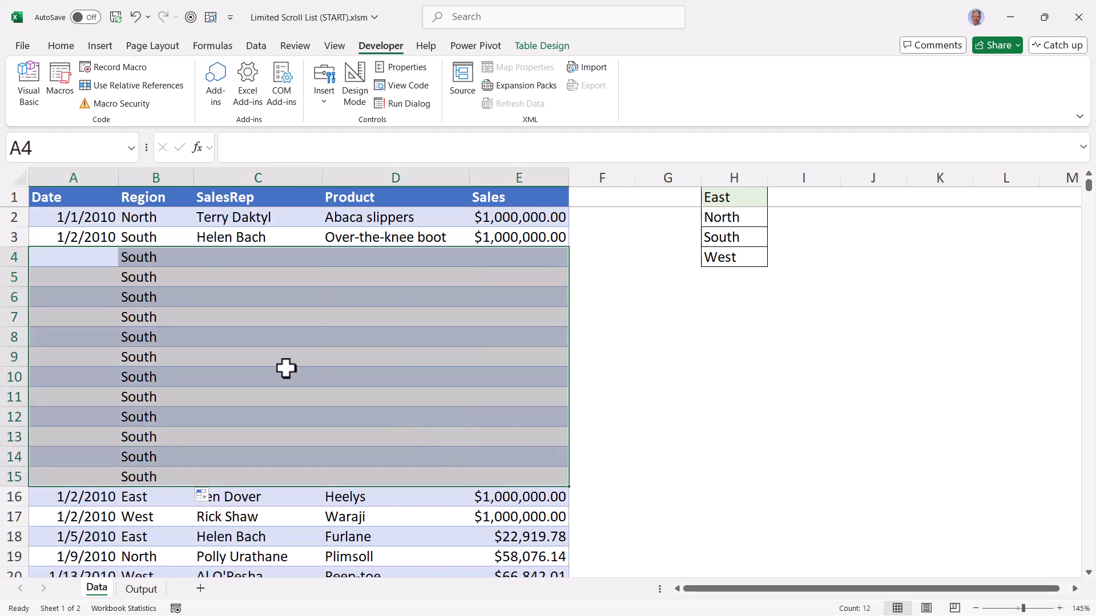
pyautogui.rightClick(272, 318)
pyautogui.moveTo(400, 283)
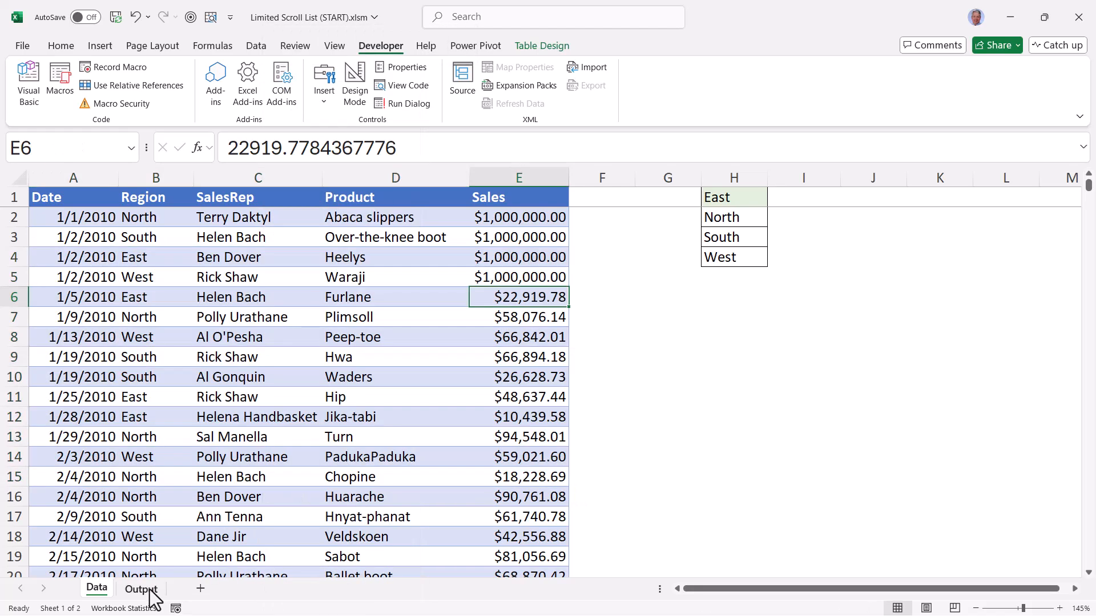
# Compare the Output sheet's sales count and Scroll Max cells with the scroll bar control's maximum value
pyautogui.click(142, 591)
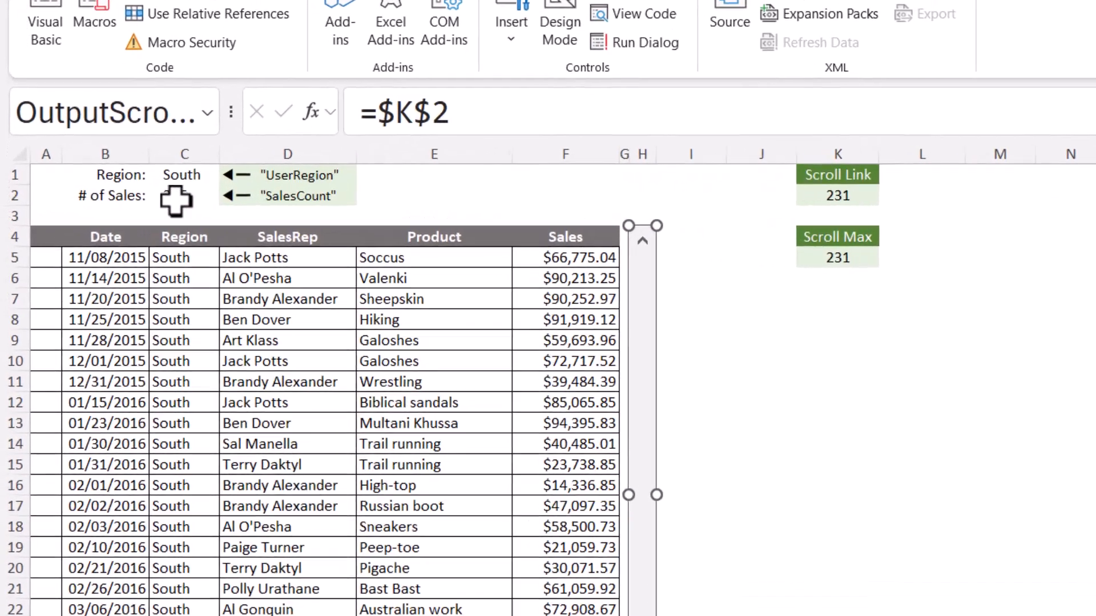
pyautogui.click(176, 200)
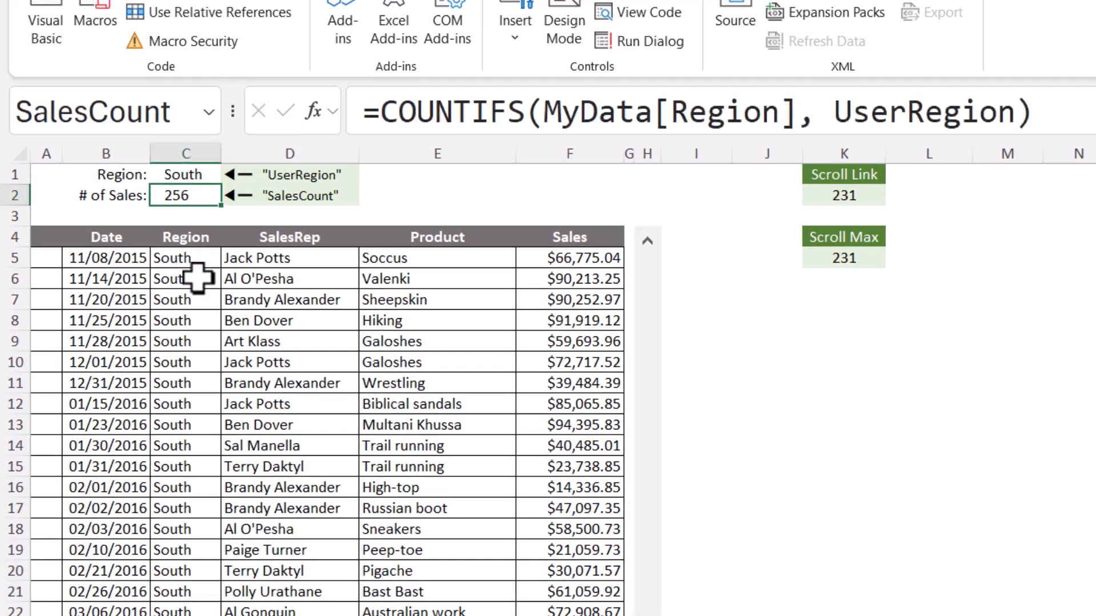
pyautogui.click(870, 263)
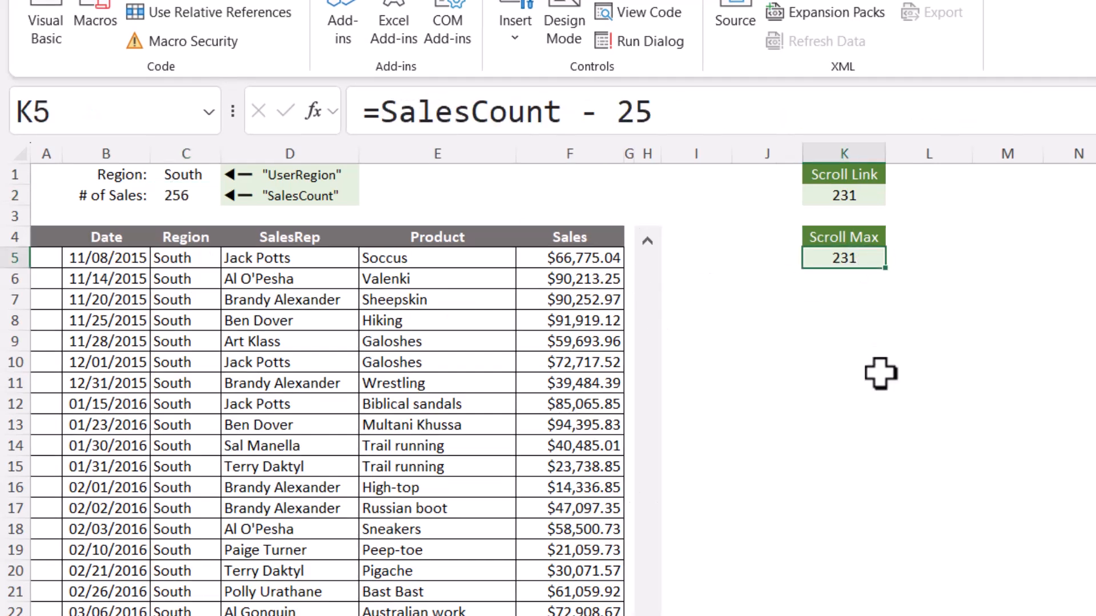
pyautogui.rightClick(639, 302)
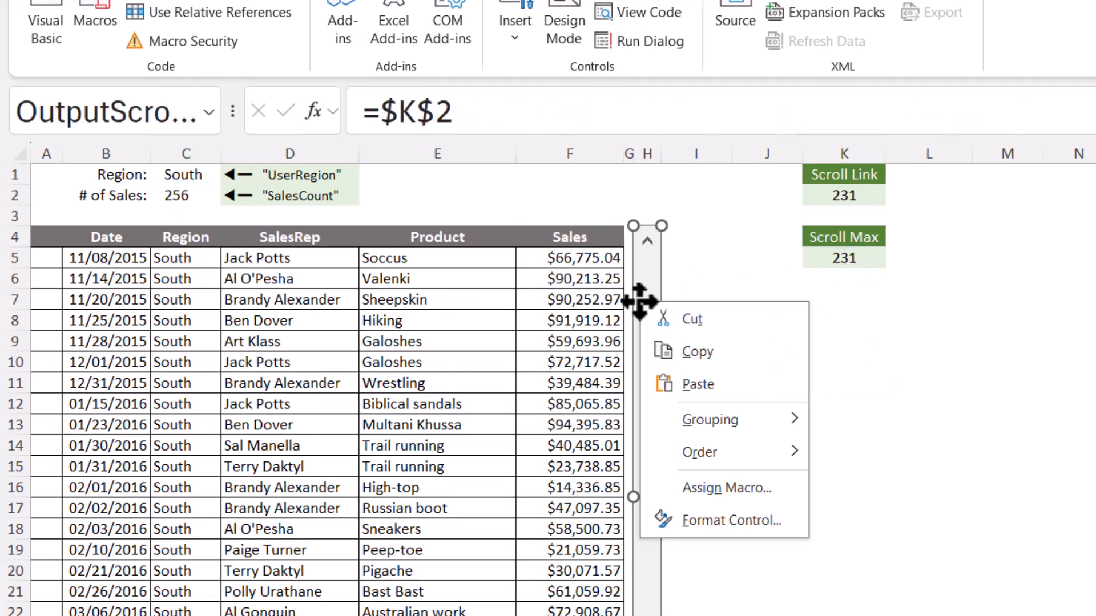
pyautogui.click(712, 532)
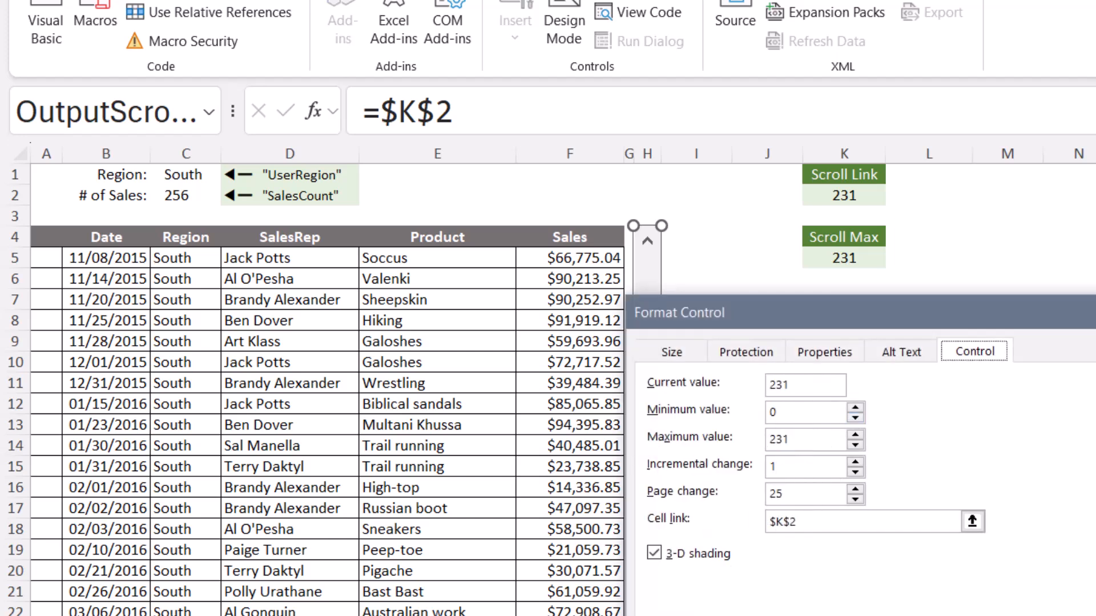
pyautogui.press('Return')
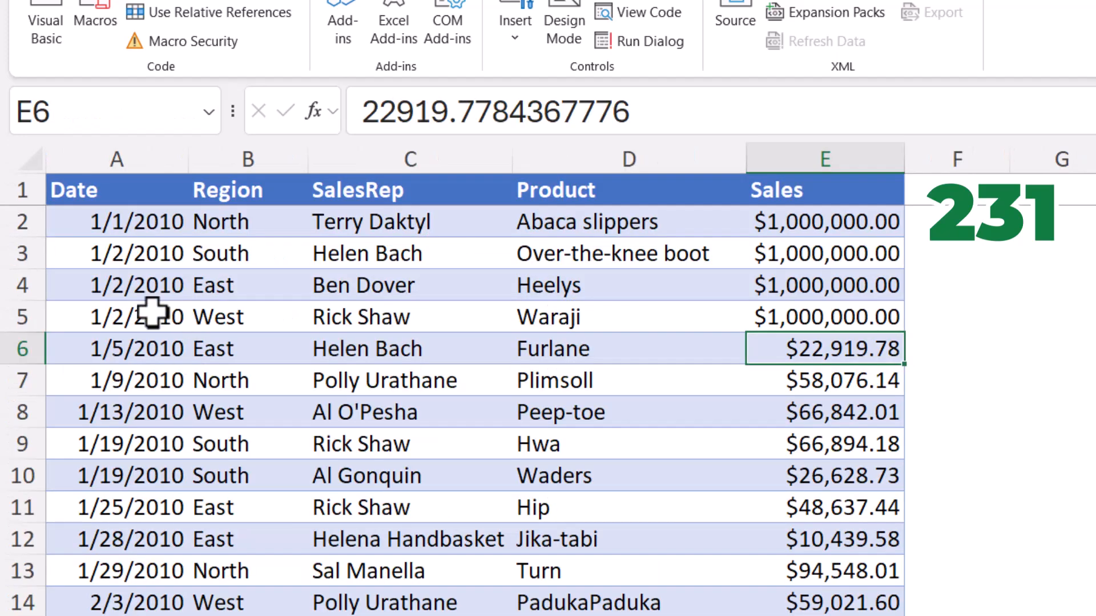
# Insert table rows above the Data sheet's row 4 again and fill the region South down through them
pyautogui.moveTo(143, 285); pyautogui.dragTo(764, 602)
pyautogui.rightClick(288, 411)
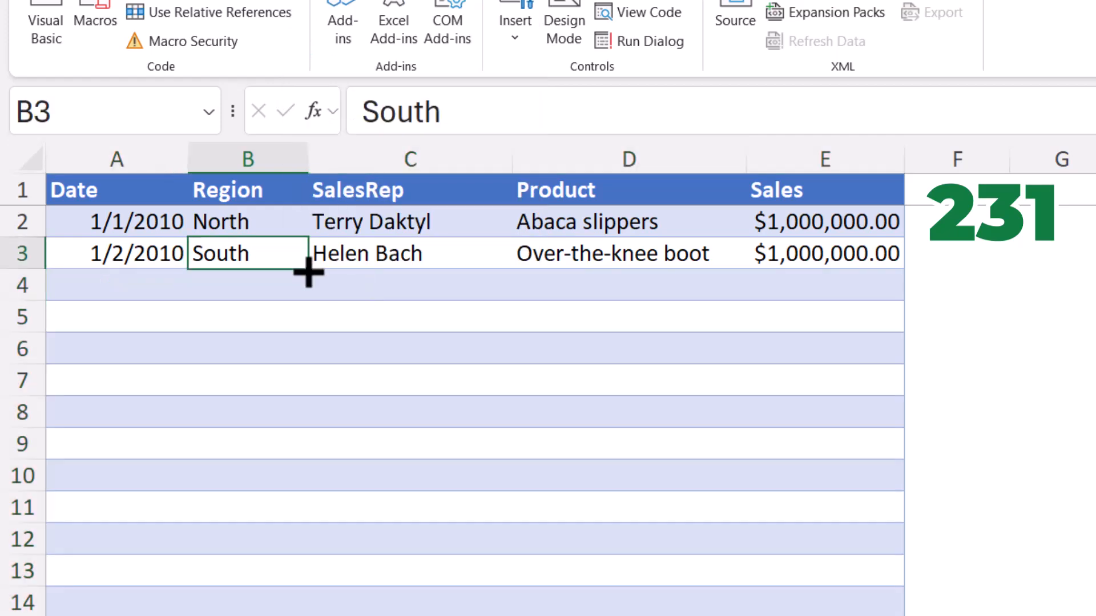
pyautogui.moveTo(307, 269); pyautogui.dragTo(300, 608)
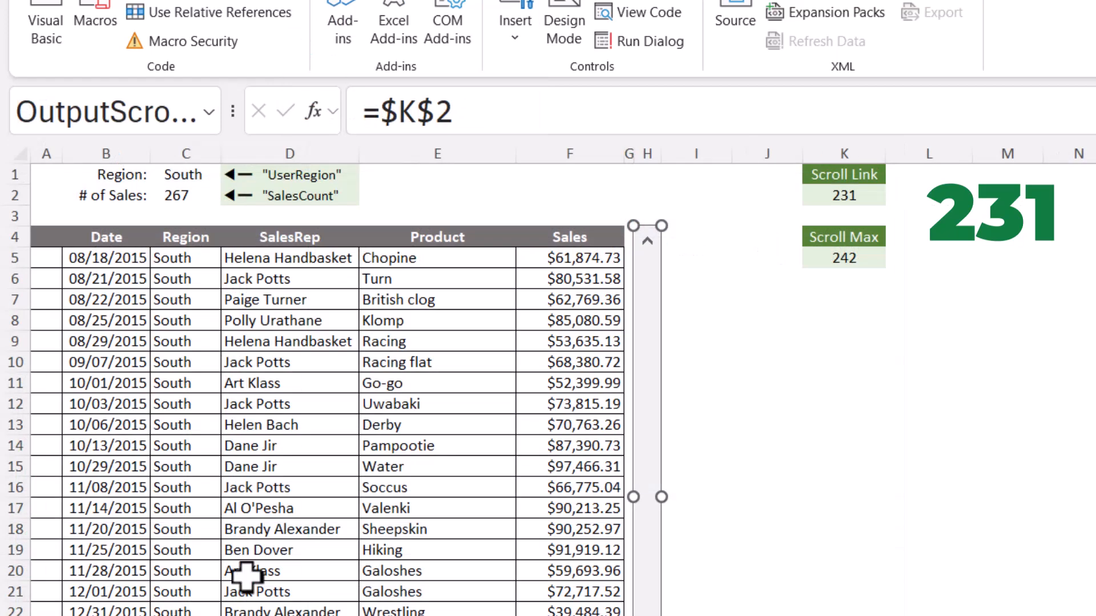
# Recheck the Output sheet's sales count, Scroll Max and the scroll bar's maximum value with the test rows added
pyautogui.press('Escape')
pyautogui.click(211, 195)
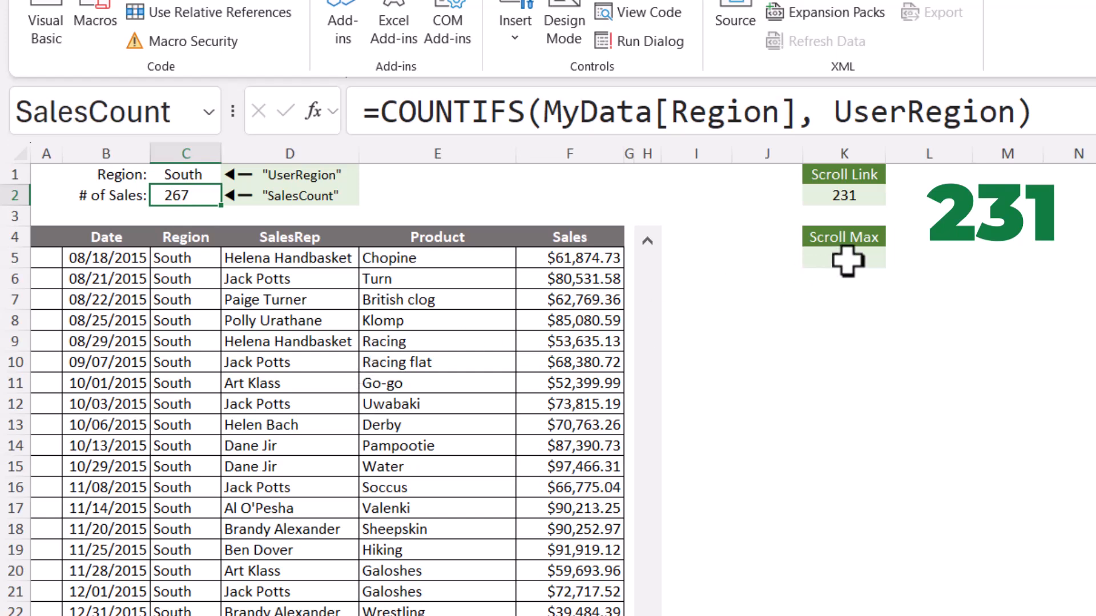
pyautogui.click(876, 257)
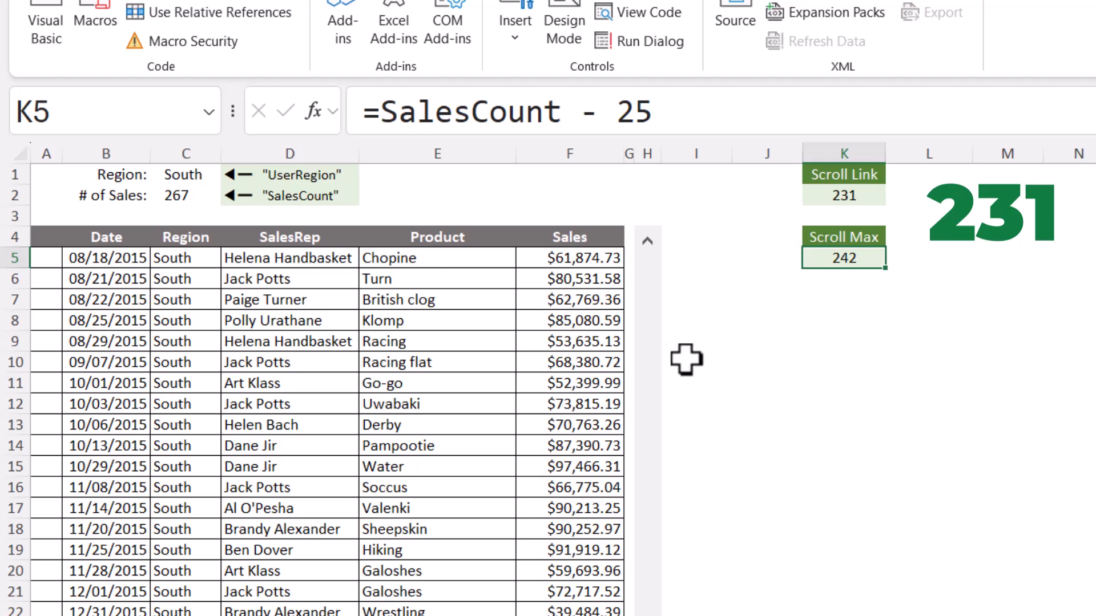
pyautogui.rightClick(642, 355)
pyautogui.click(714, 573)
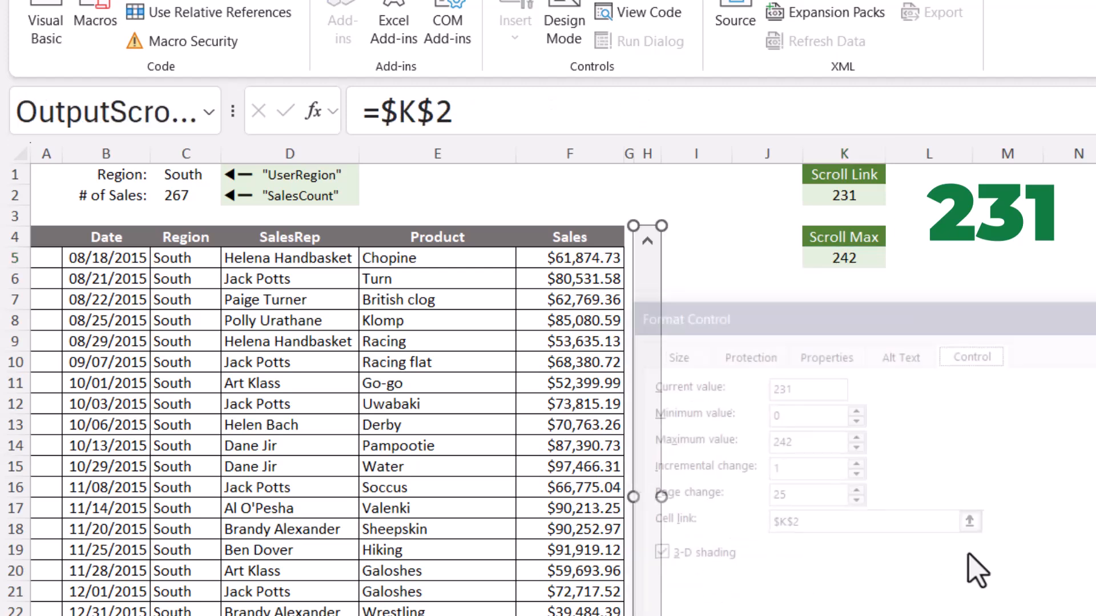
pyautogui.press('Return')
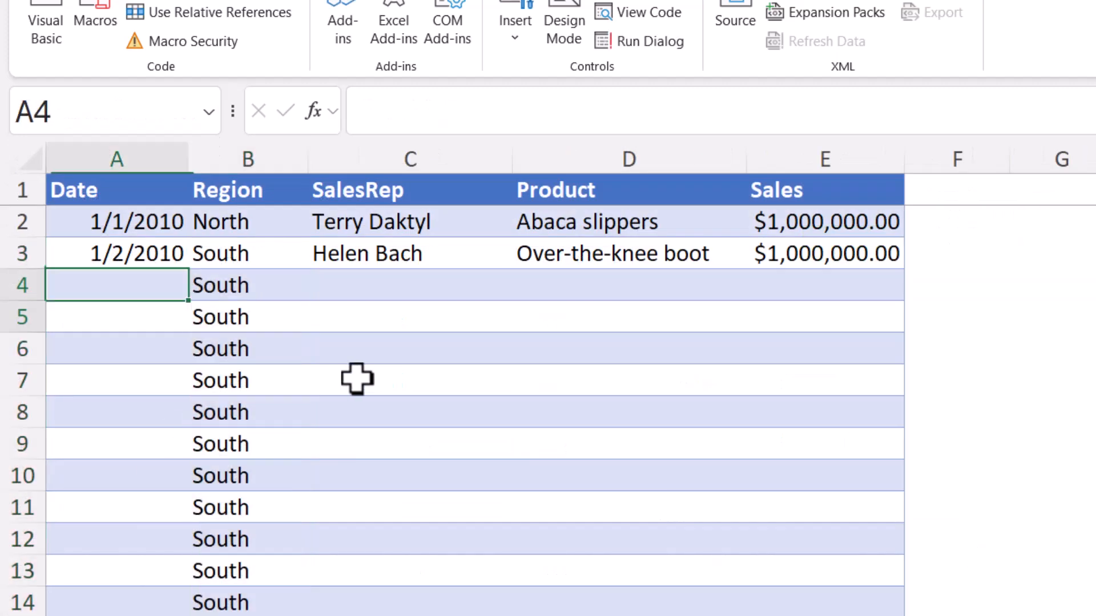
# Delete the South test rows below row 3 from the Data sheet's table again
pyautogui.moveTo(117, 285); pyautogui.dragTo(828, 588)
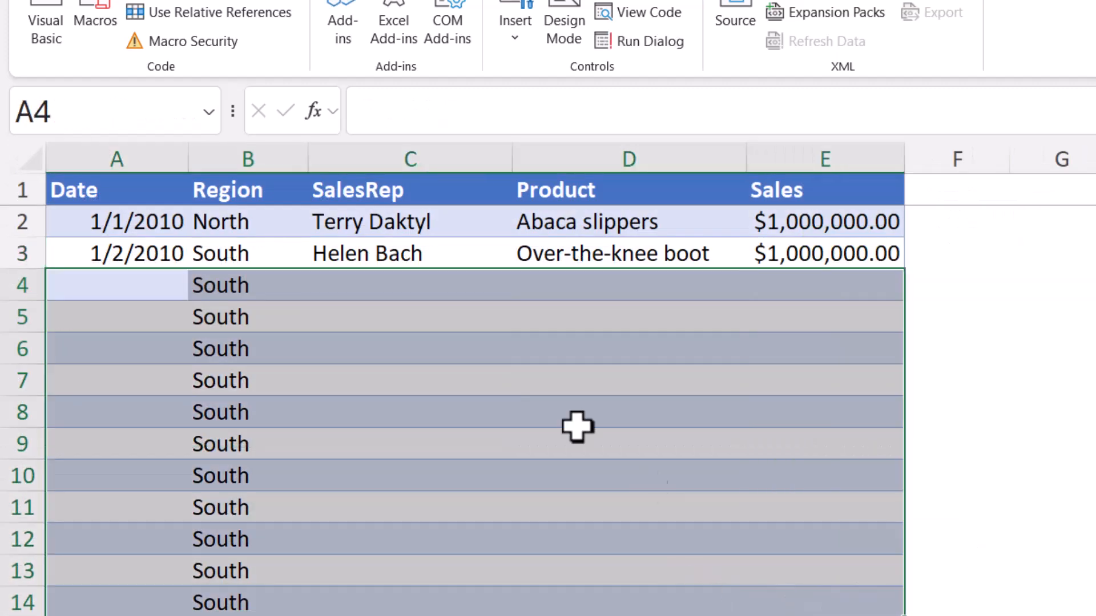
pyautogui.rightClick(521, 375)
pyautogui.moveTo(765, 340)
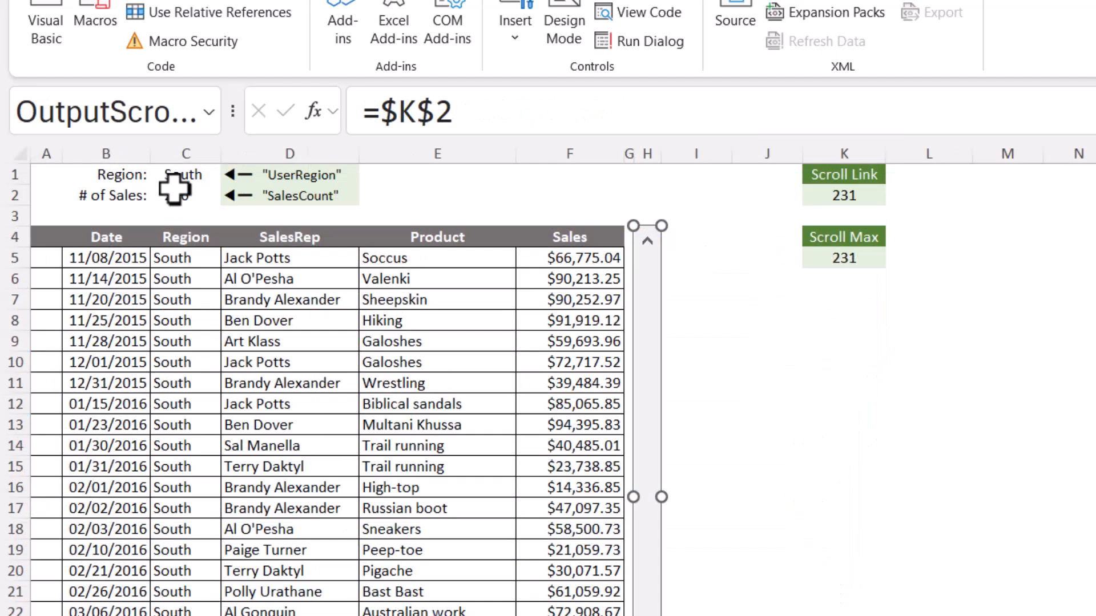
# Verify the Output sheet's sales count, Scroll Max and scroll bar maximum once the test rows are removed
pyautogui.click(177, 195)
pyautogui.click(873, 257)
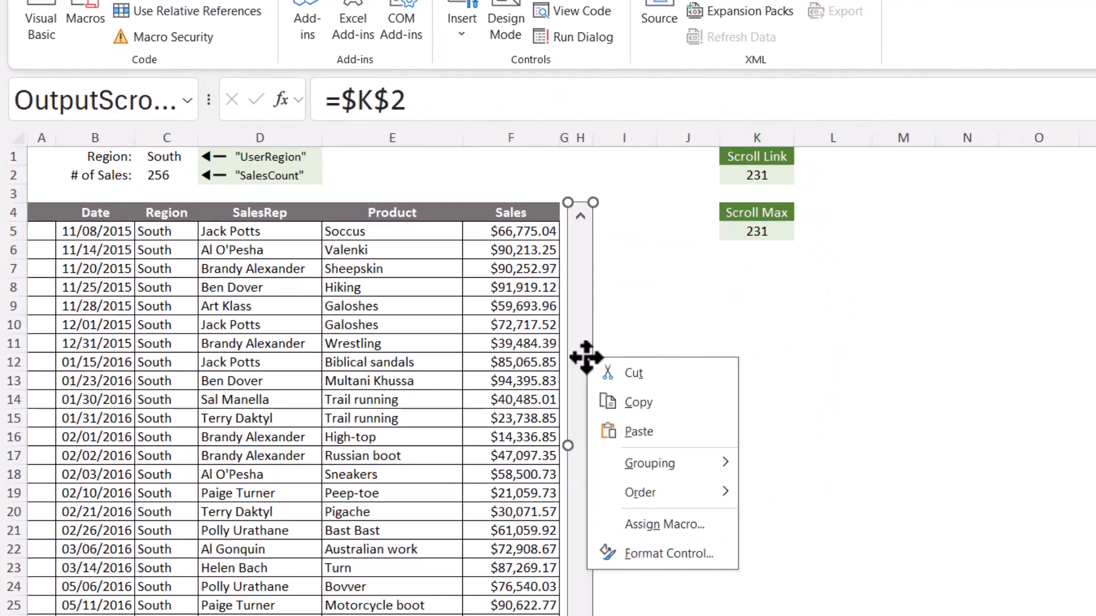
pyautogui.click(656, 553)
pyautogui.doubleClick(720, 394)
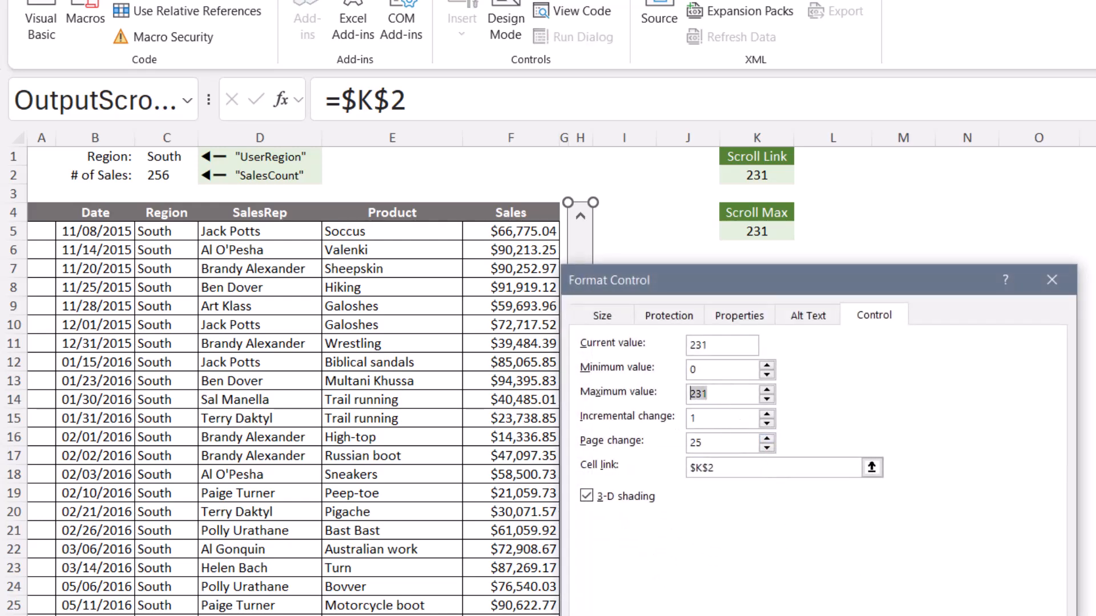
pyautogui.press('Return')
# Switch the region in C1 to North and scroll the list to its last record
pyautogui.click(176, 154)
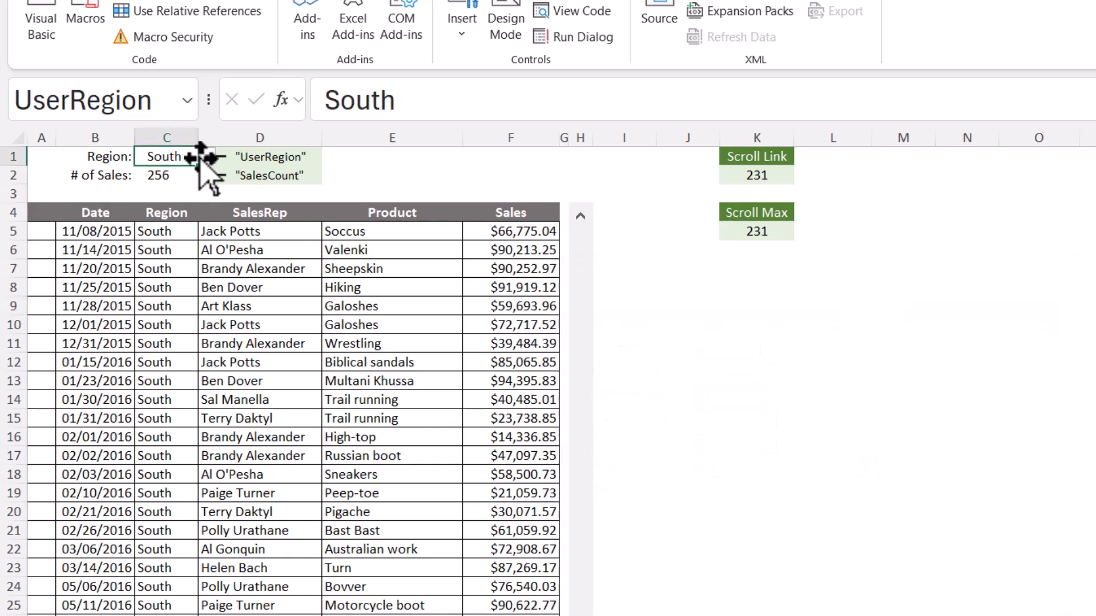
pyautogui.click(207, 157)
pyautogui.click(143, 197)
pyautogui.moveTo(547, 451); pyautogui.dragTo(546, 615)
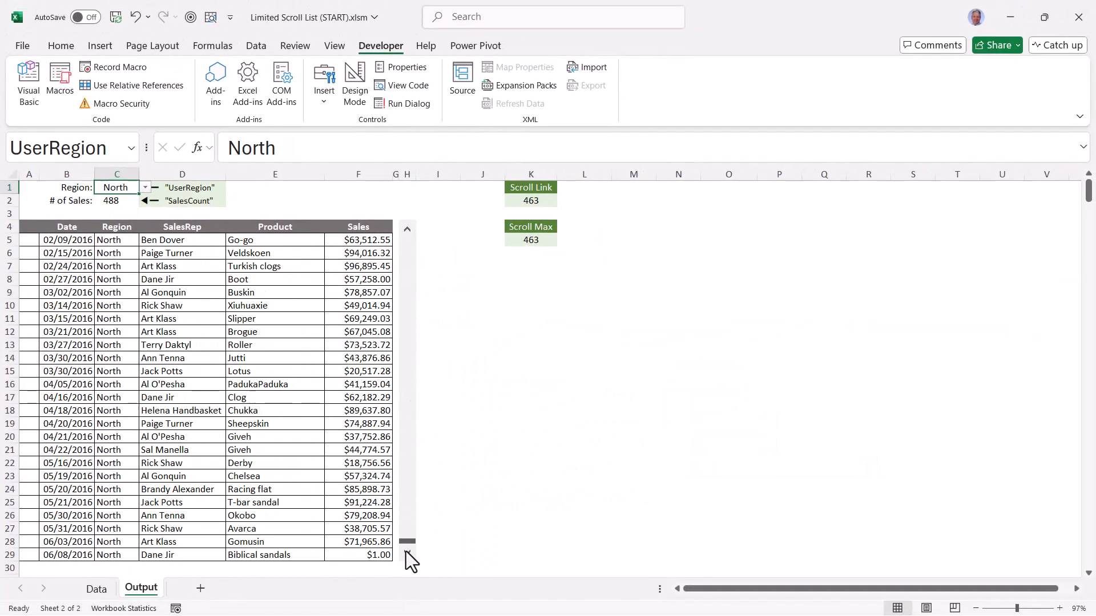
pyautogui.click(95, 590)
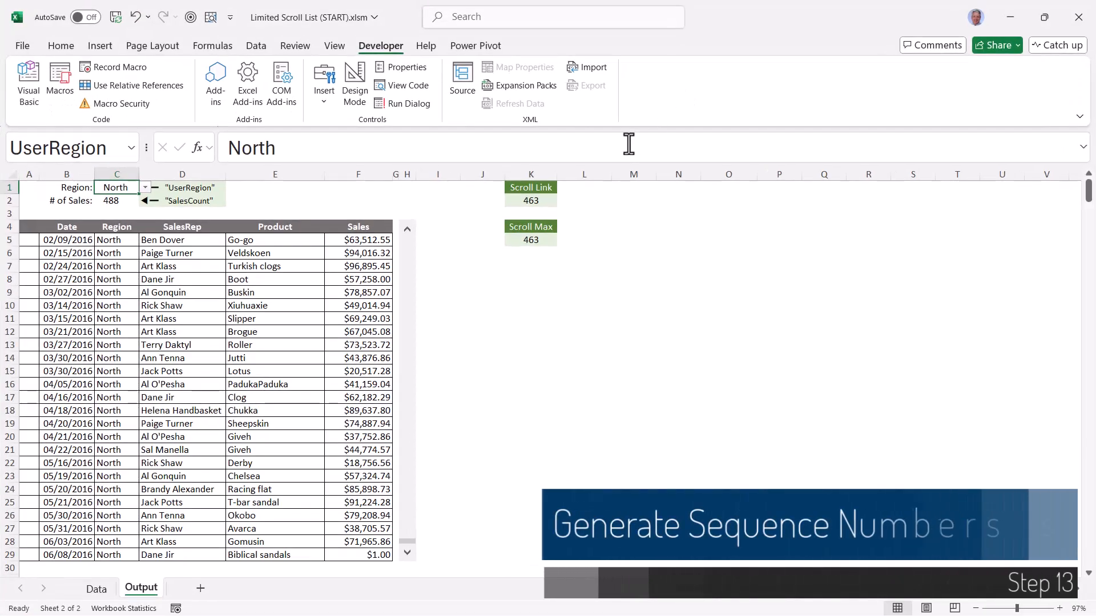
# Return the report list to its first record and examine the empty column A cells beside the dates
pyautogui.moveTo(28, 227); pyautogui.dragTo(34, 529)
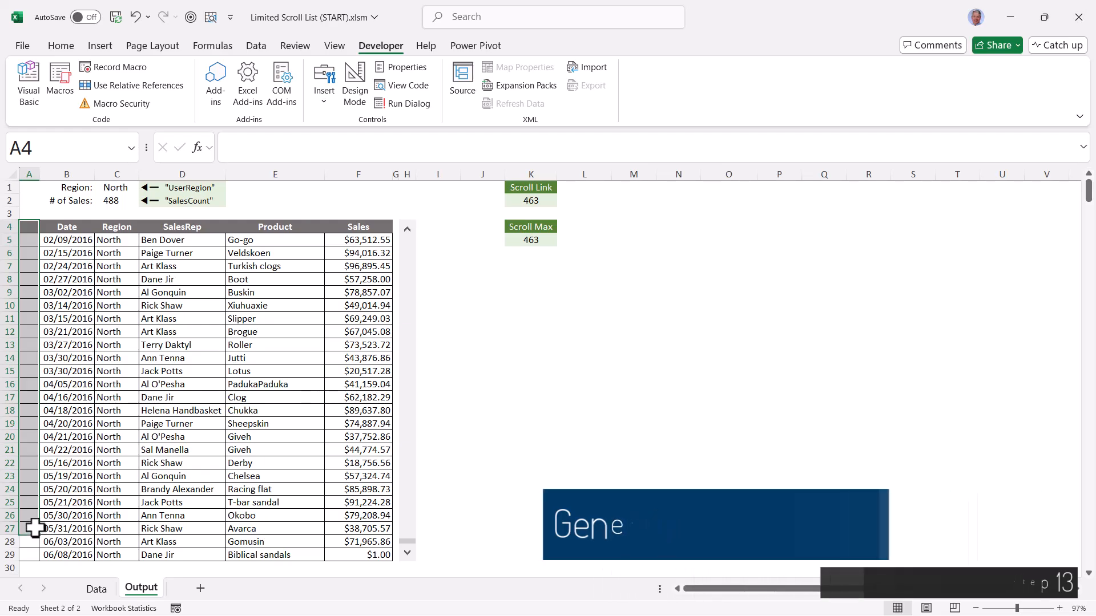
pyautogui.moveTo(85, 246); pyautogui.dragTo(185, 437)
pyautogui.moveTo(29, 242); pyautogui.dragTo(41, 341)
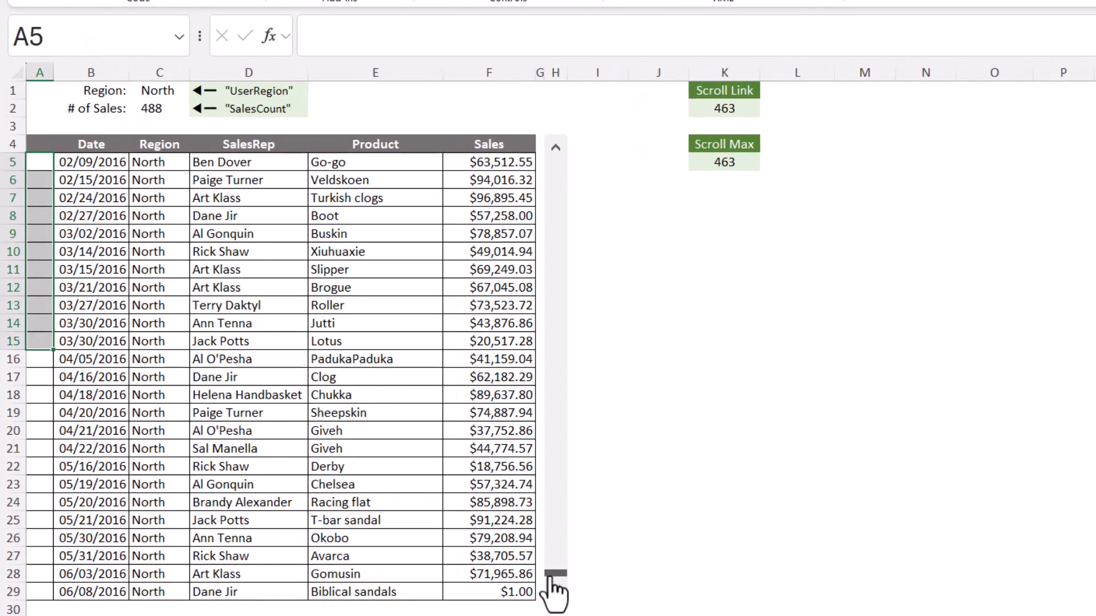
pyautogui.moveTo(551, 574); pyautogui.dragTo(546, 154)
pyautogui.click(32, 163)
pyautogui.click(34, 180)
pyautogui.click(35, 198)
pyautogui.click(41, 216)
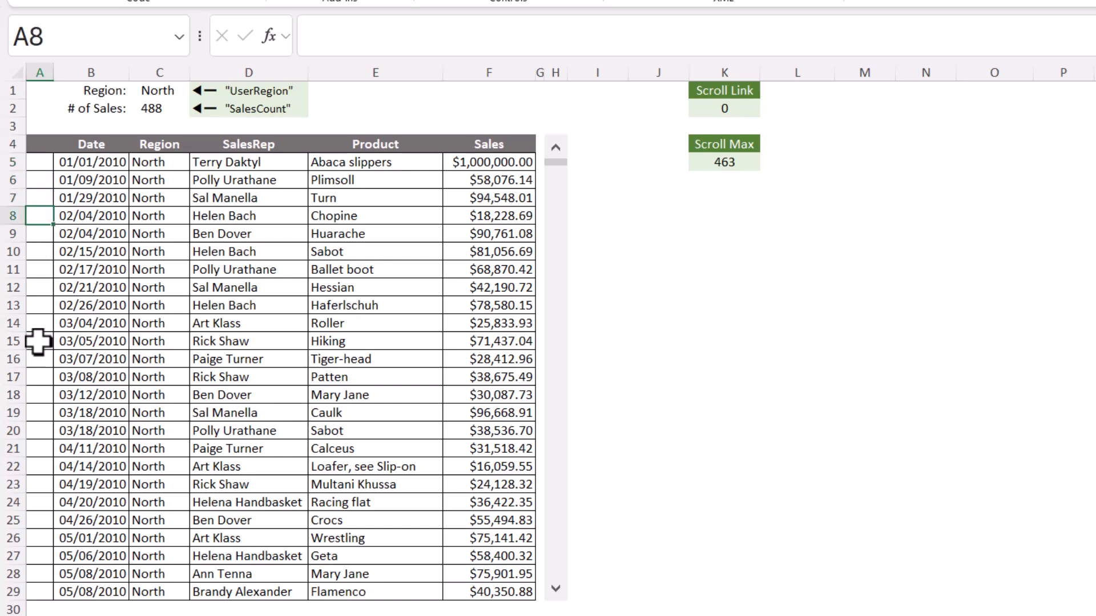
# Enter the header # in A4 for the sequence number column
pyautogui.click(39, 143)
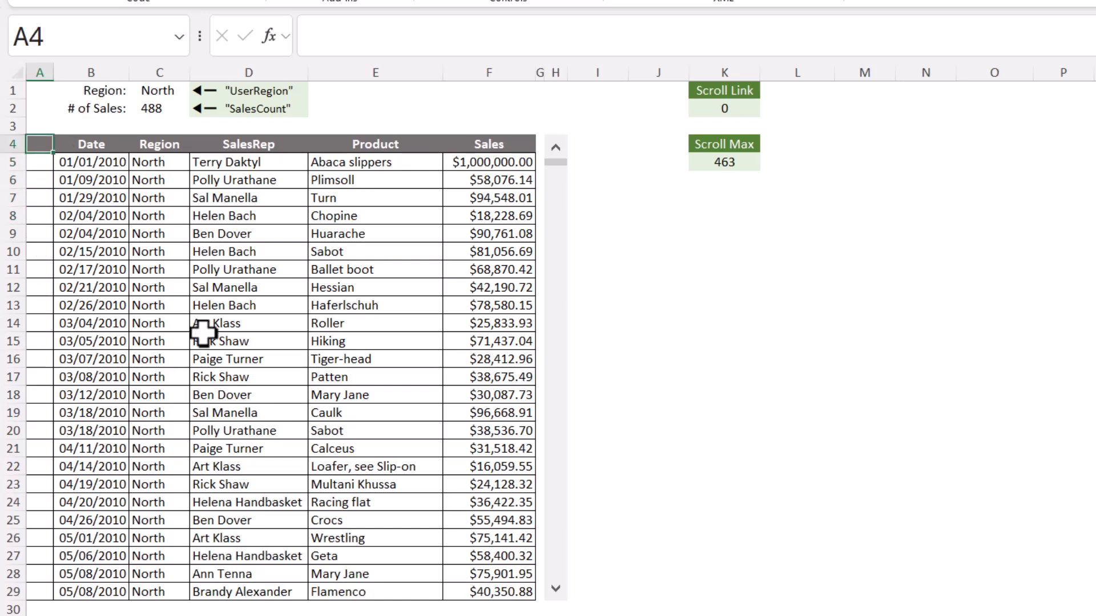
pyautogui.write('#')
pyautogui.press('Return')
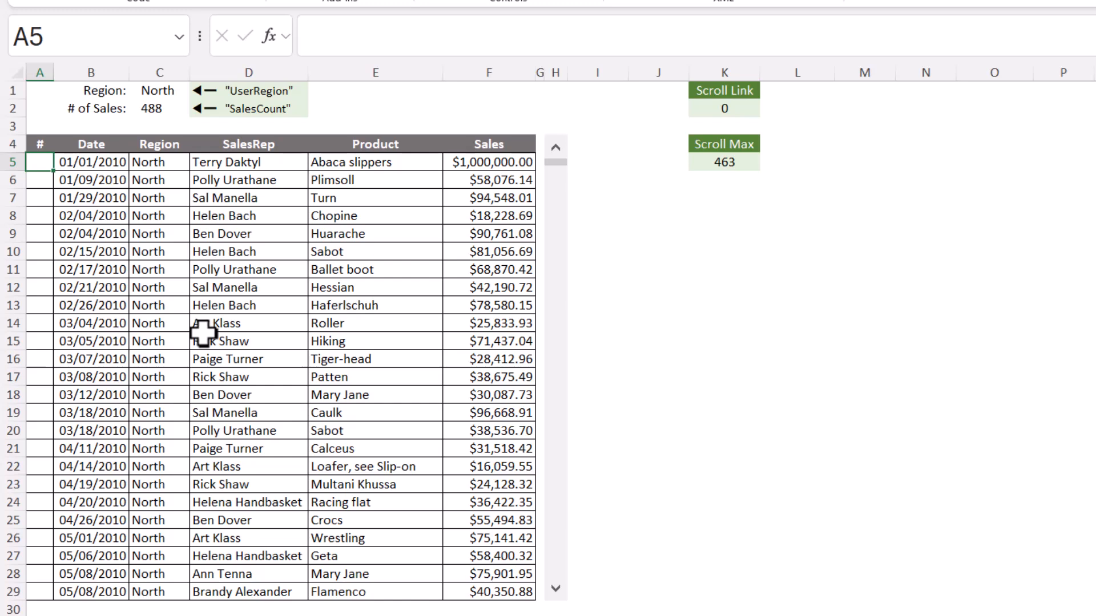
# Enter =SEQUENCE(25, 1, K2+1, 1) in A5 to number the 25 list rows from the Scroll Link value
pyautogui.write('=SEQUENCE(')
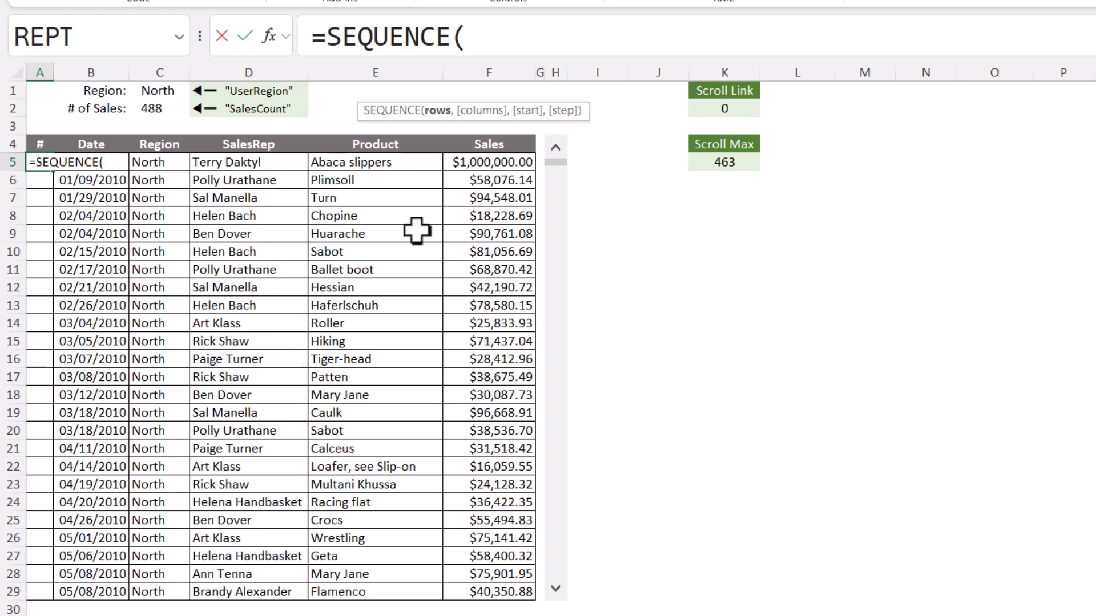
pyautogui.write('25,')
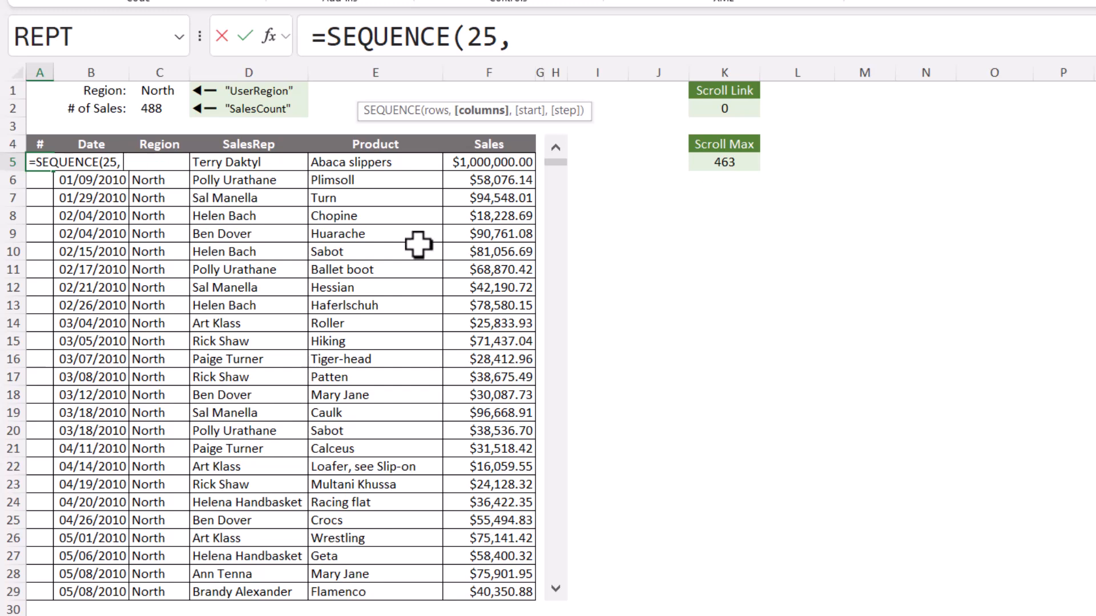
pyautogui.write(' 1,')
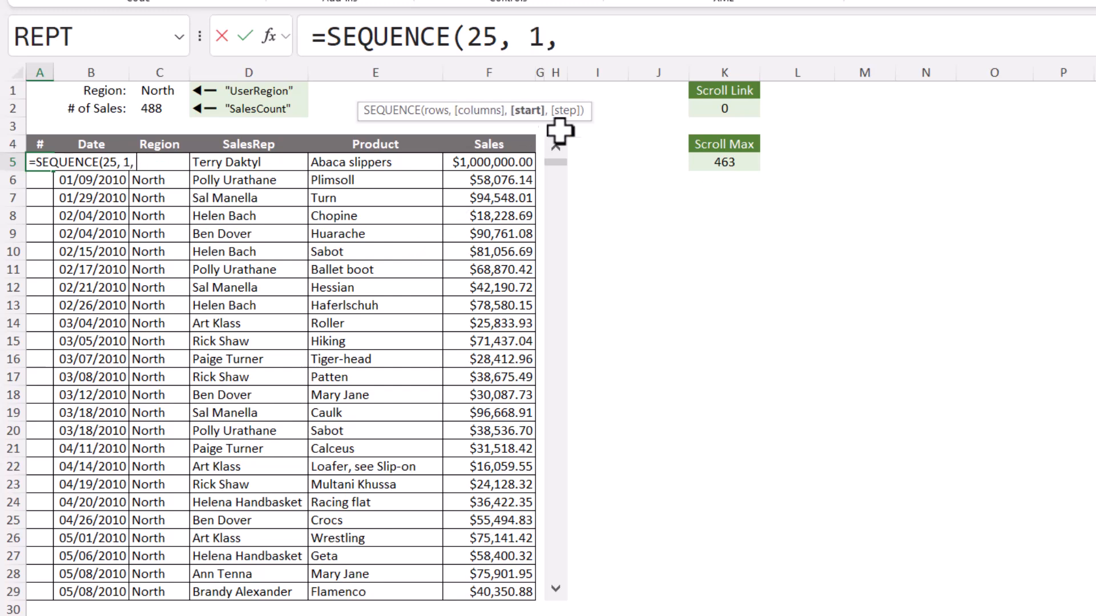
pyautogui.click(742, 107)
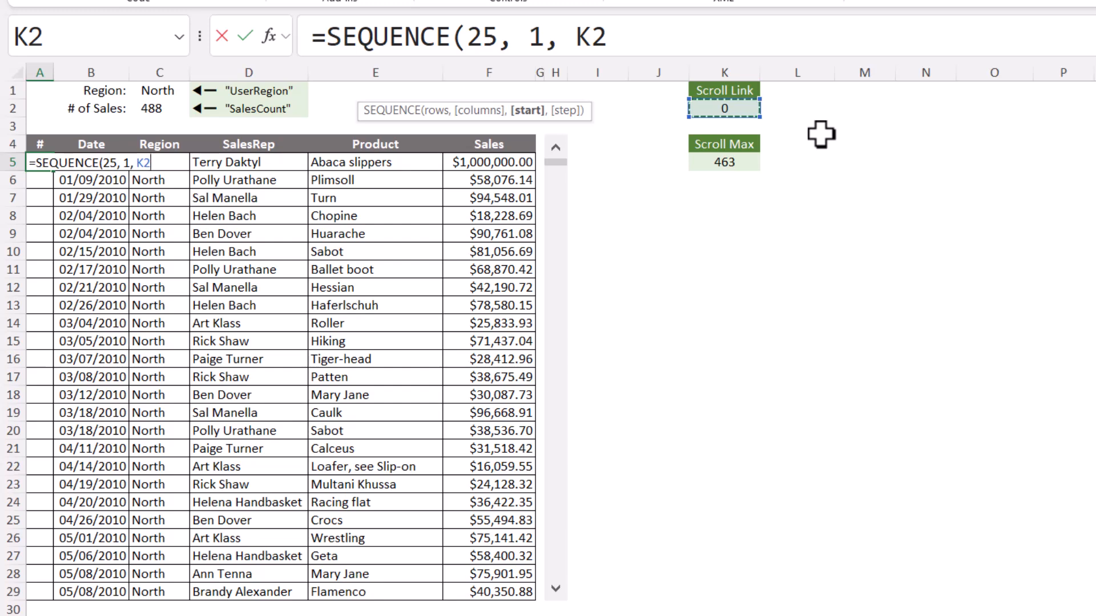
pyautogui.write('+1')
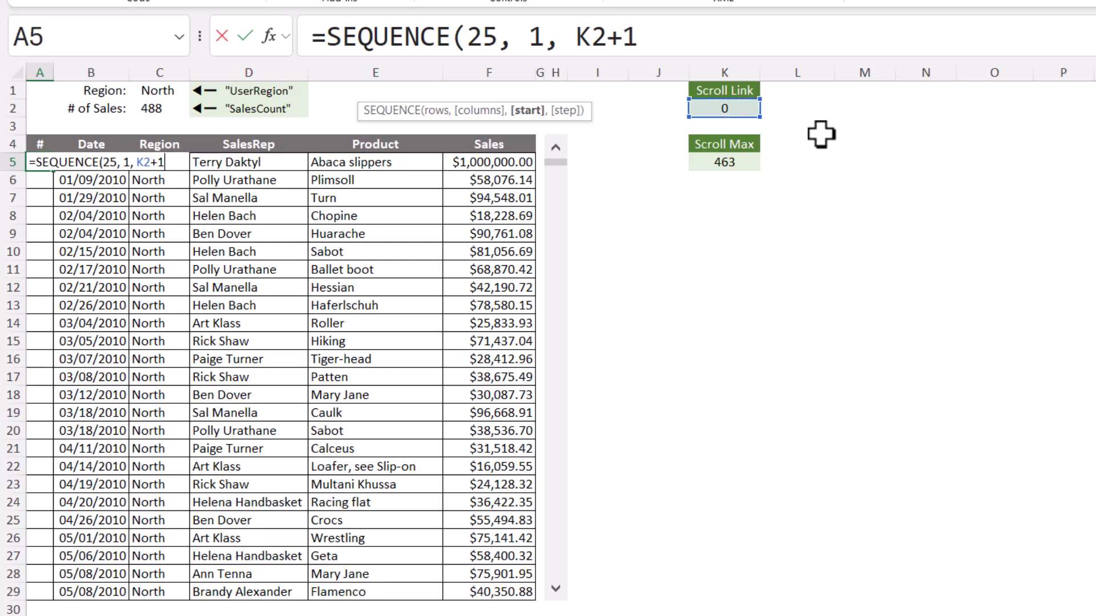
pyautogui.write(',')
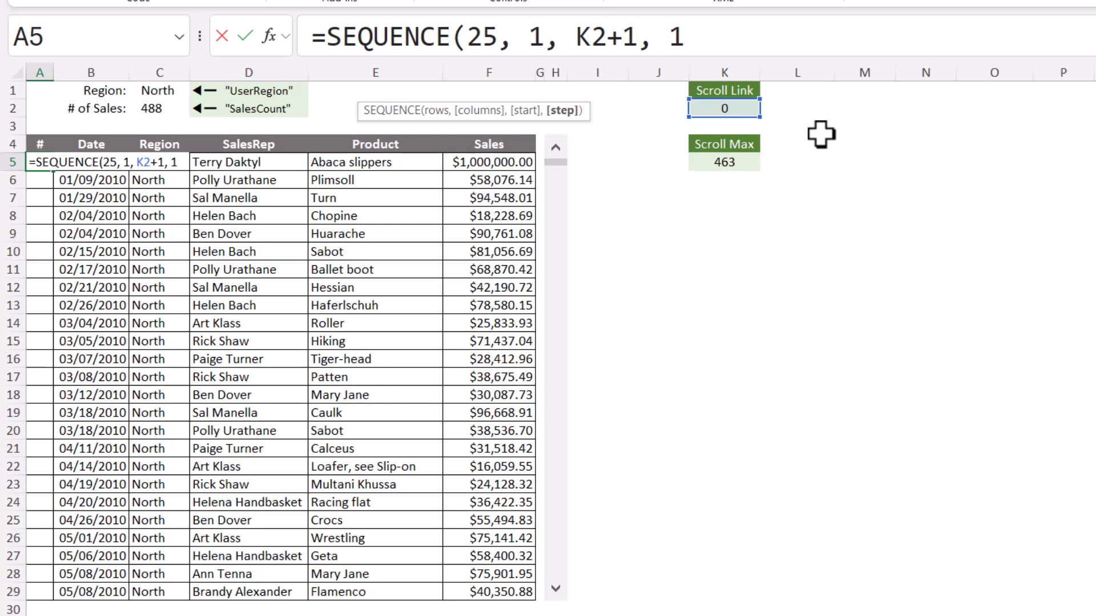
pyautogui.write(' 1)')
pyautogui.hotkey('ctrl', 'Return')
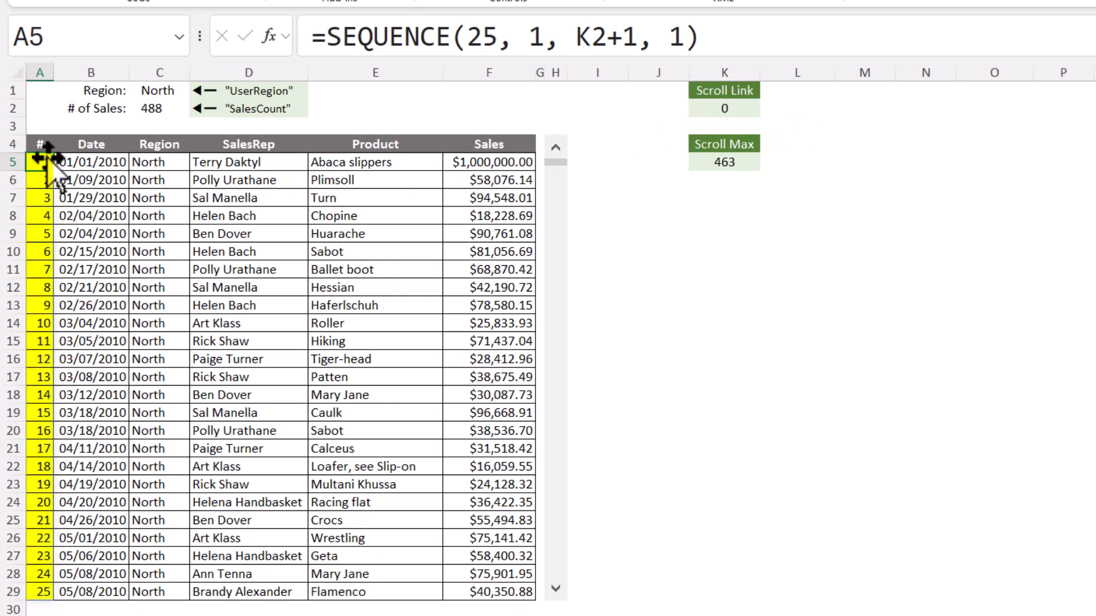
# Scroll the report list down to test that the sequence numbers follow the records
pyautogui.moveTo(559, 162); pyautogui.dragTo(566, 323)
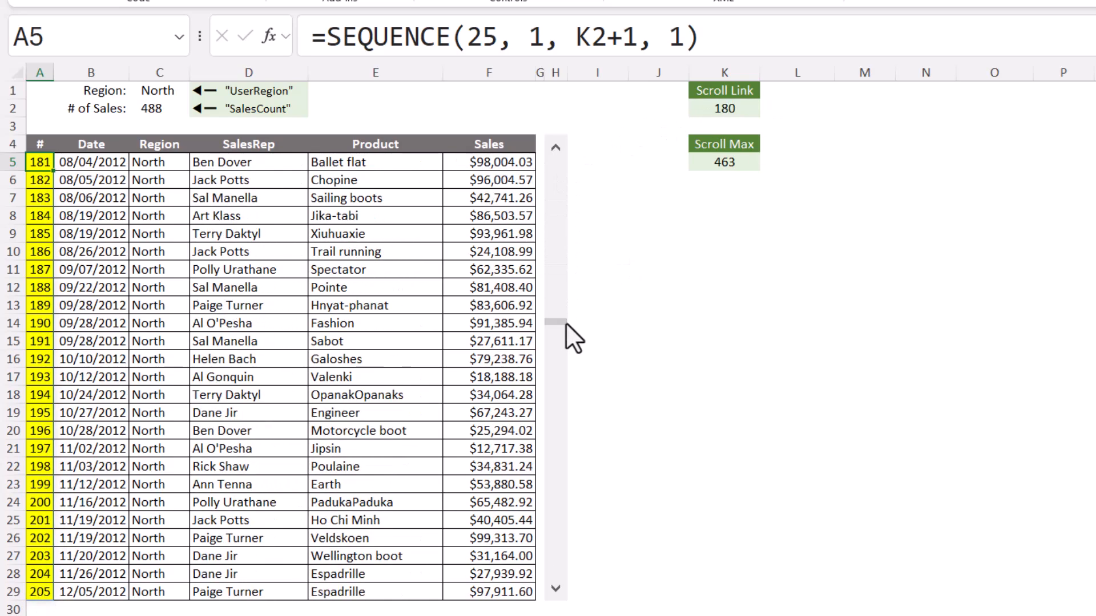
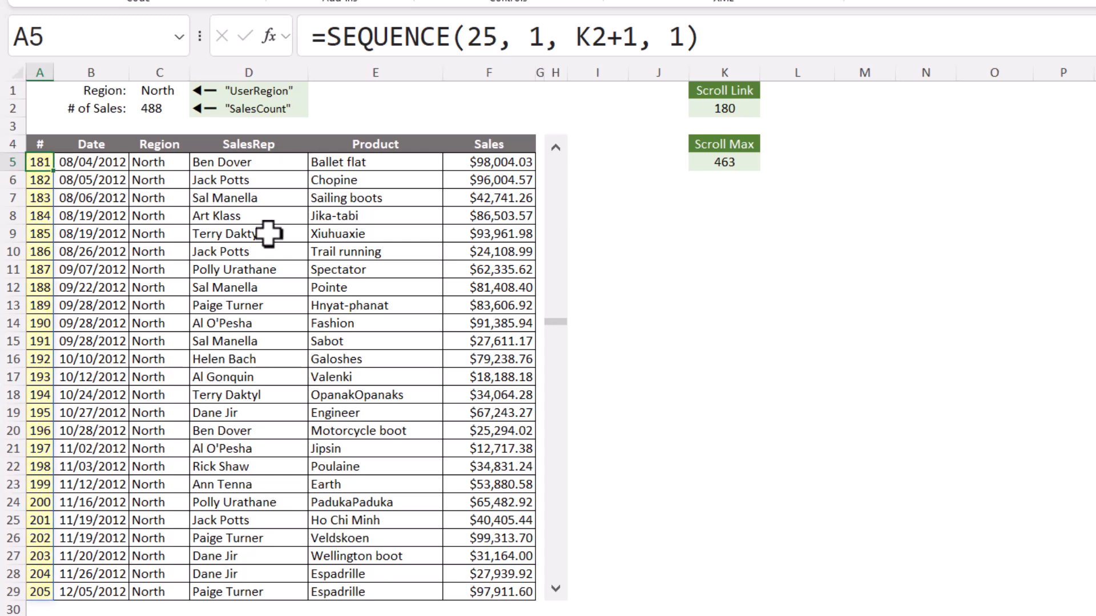
# Scroll the report list to its last record and compare the final row's number with the SalesCount cell
pyautogui.moveTo(555, 323); pyautogui.dragTo(563, 588)
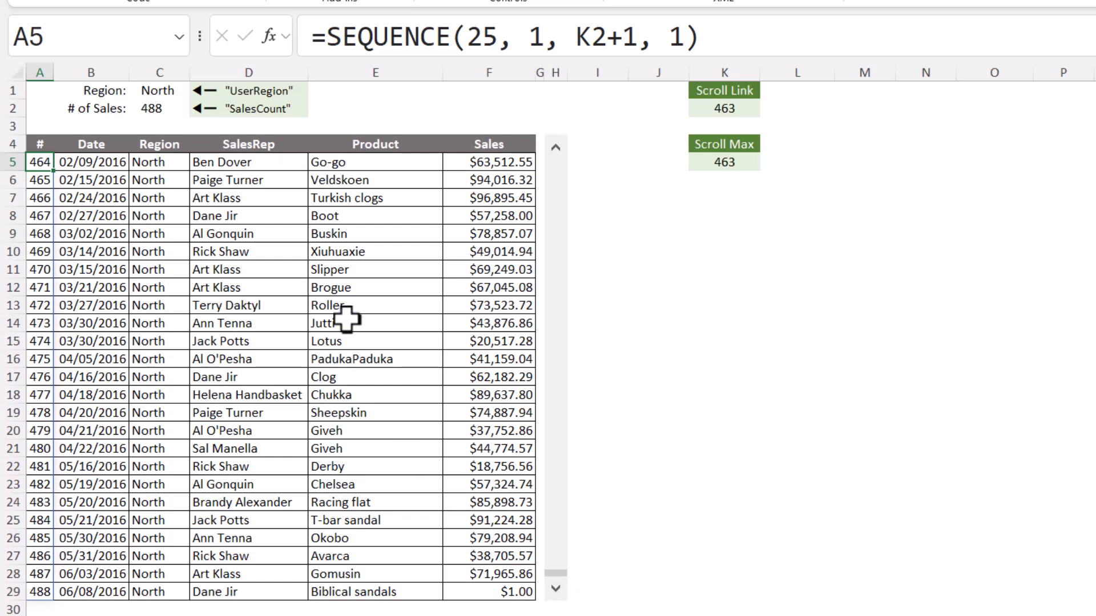
pyautogui.click(154, 109)
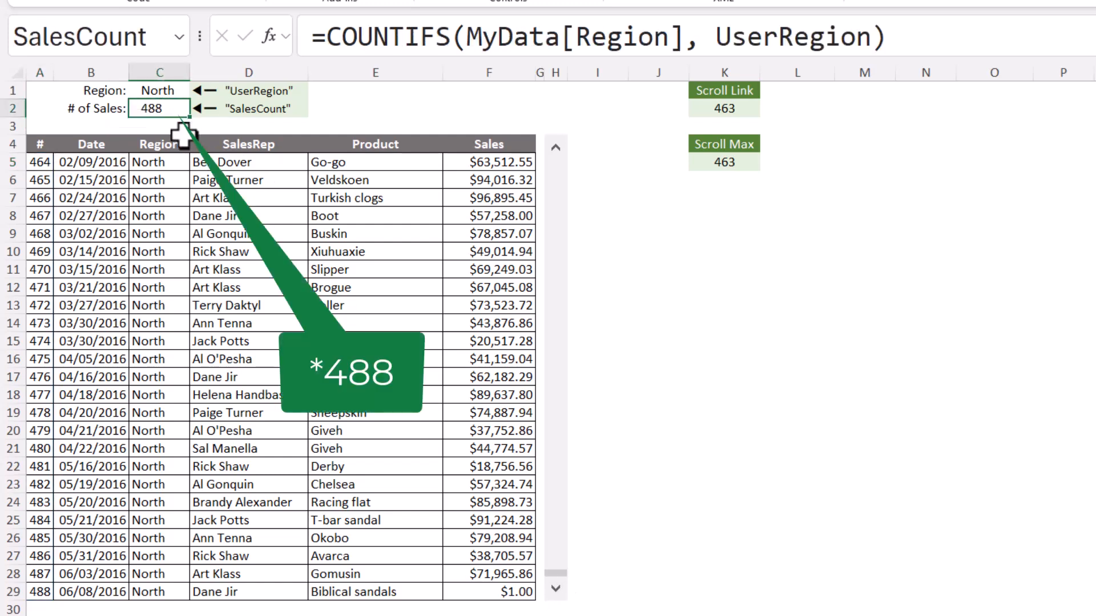
pyautogui.moveTo(40, 592); pyautogui.dragTo(487, 592)
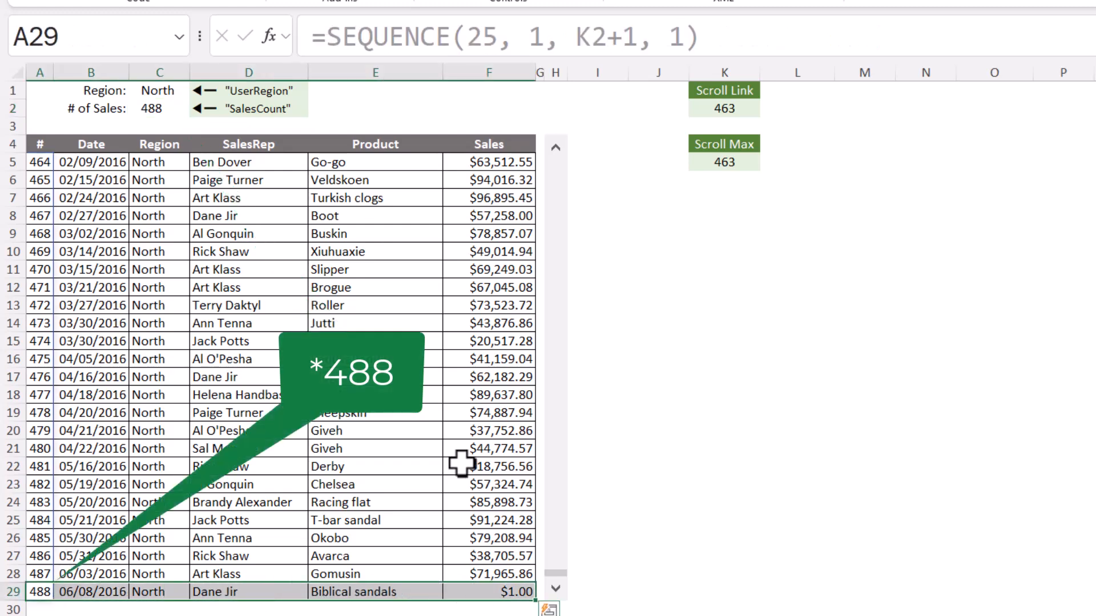
# Switch the region to South and to East, checking the last row's sequence number against the sales count each time
pyautogui.click(176, 90)
pyautogui.click(197, 90)
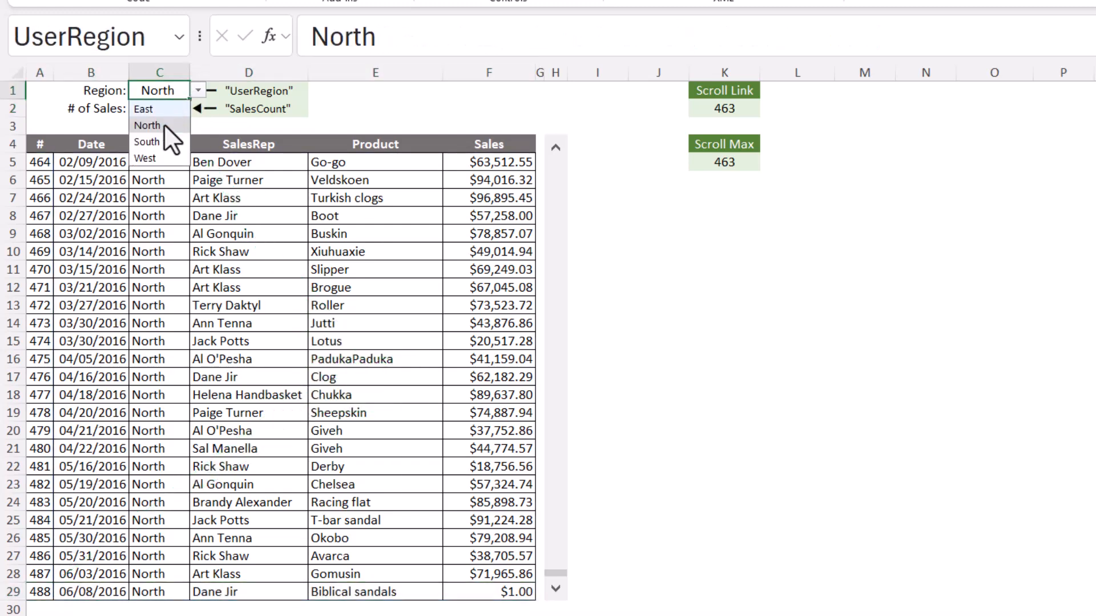
pyautogui.click(164, 142)
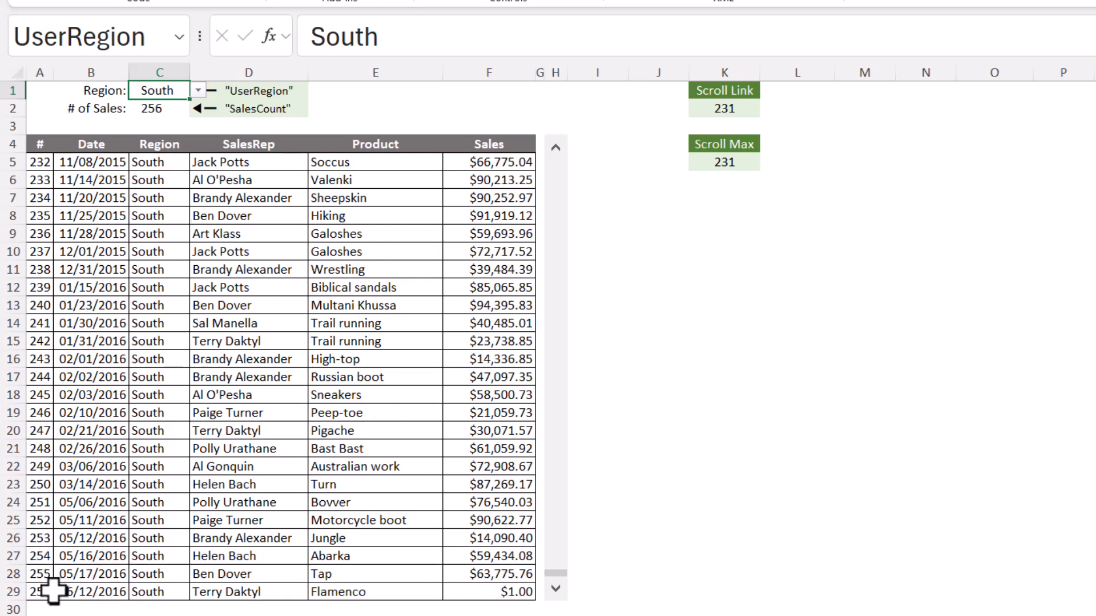
pyautogui.click(198, 91)
pyautogui.click(181, 110)
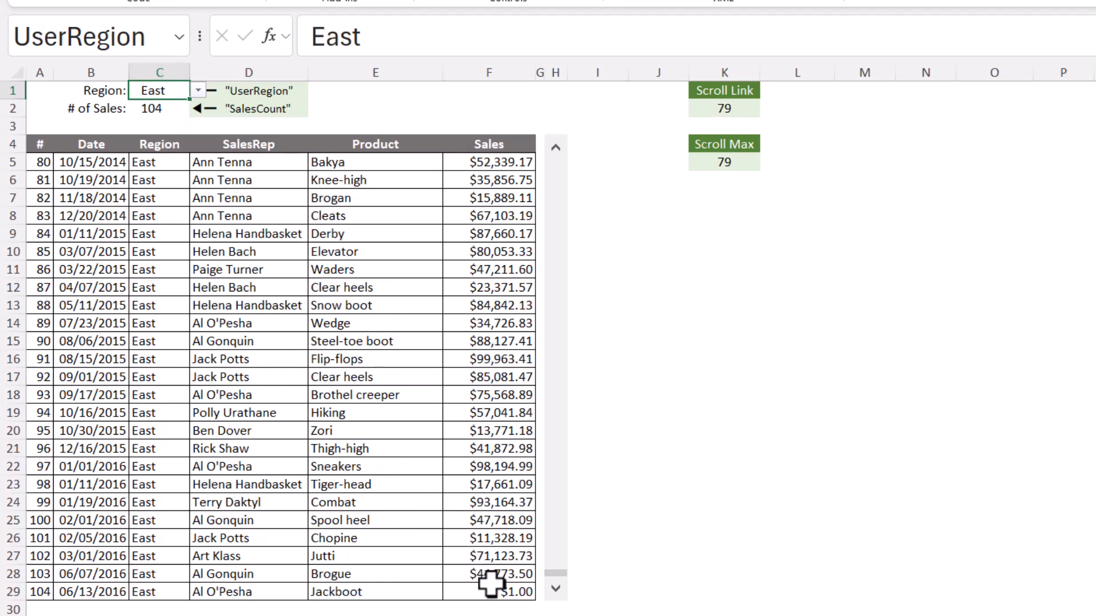
pyautogui.click(44, 592)
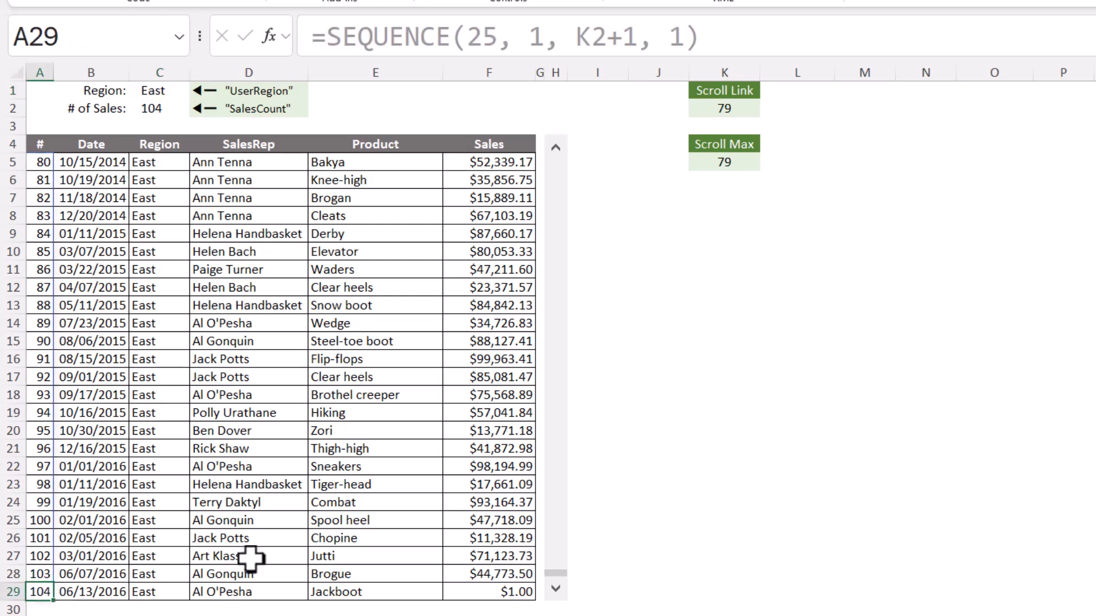
# Return the report list to its first record and examine the list's Region column from its header down
pyautogui.click(732, 69)
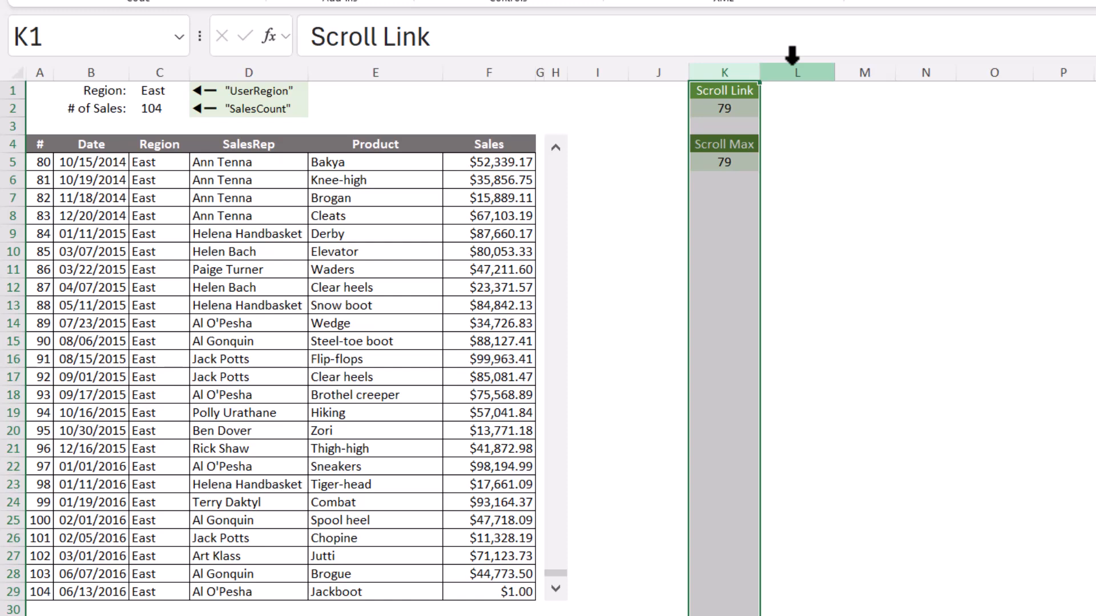
pyautogui.click(902, 141)
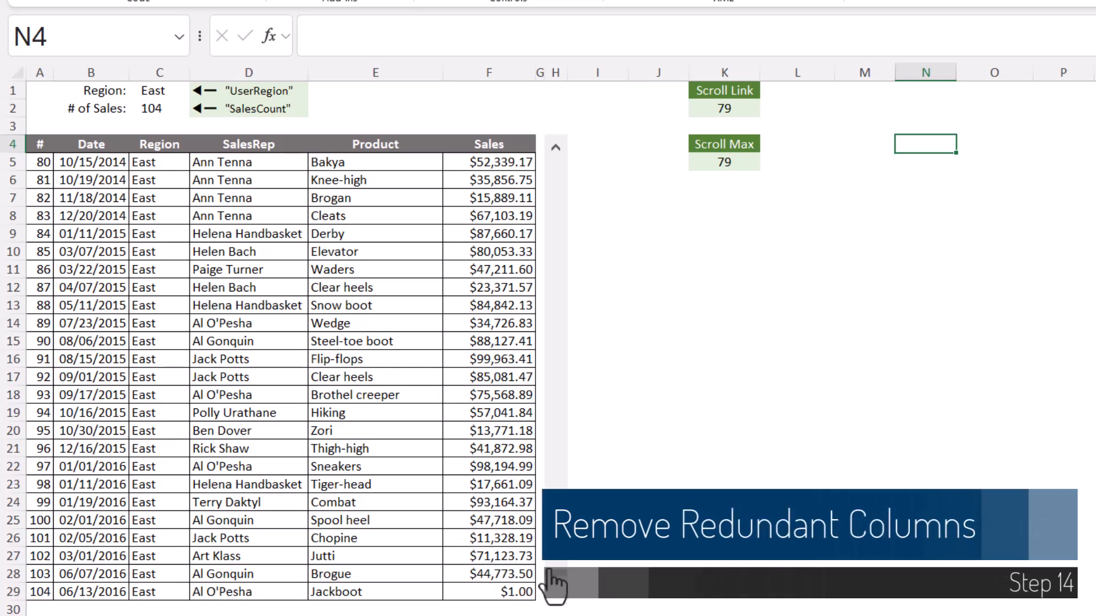
pyautogui.moveTo(556, 573); pyautogui.dragTo(557, 151)
pyautogui.moveTo(114, 146); pyautogui.dragTo(464, 539)
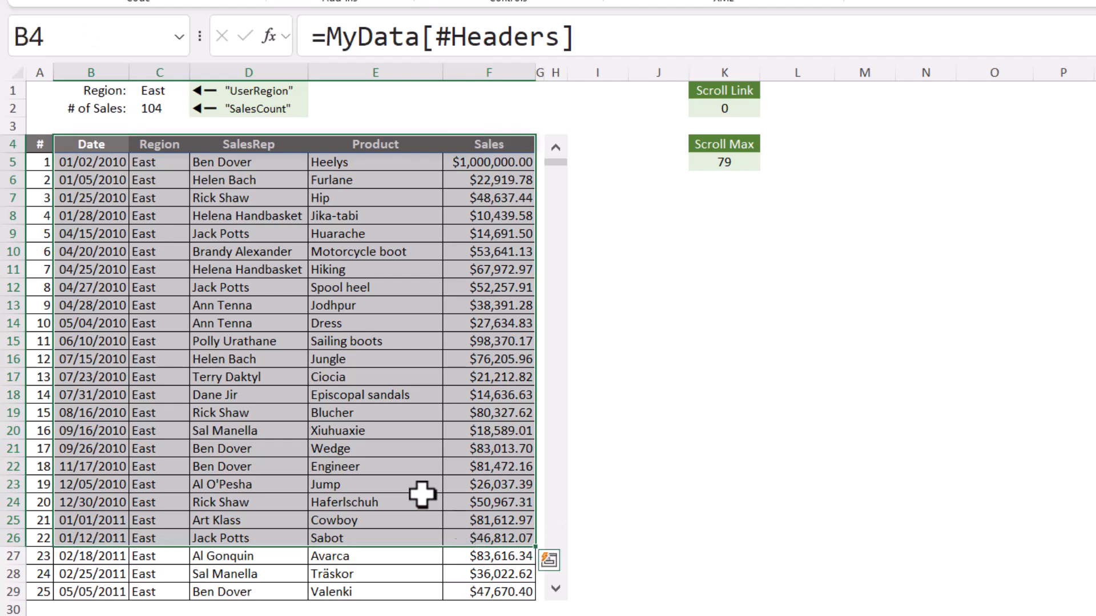
pyautogui.click(297, 415)
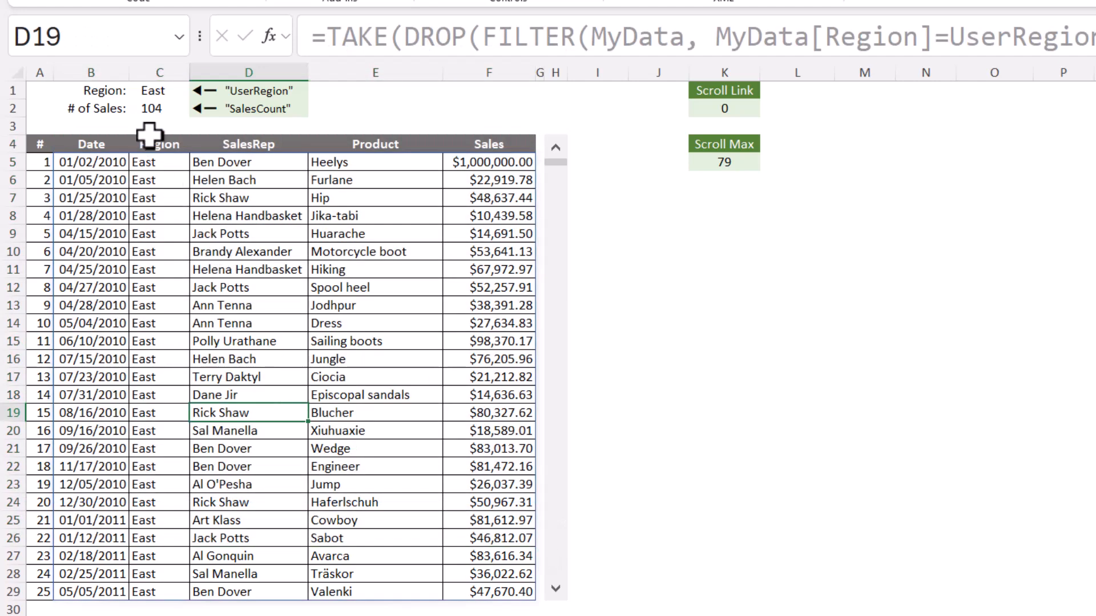
pyautogui.moveTo(149, 143); pyautogui.dragTo(141, 455)
# Set the region to South and compare the list's Region column with the chosen region
pyautogui.click(172, 91)
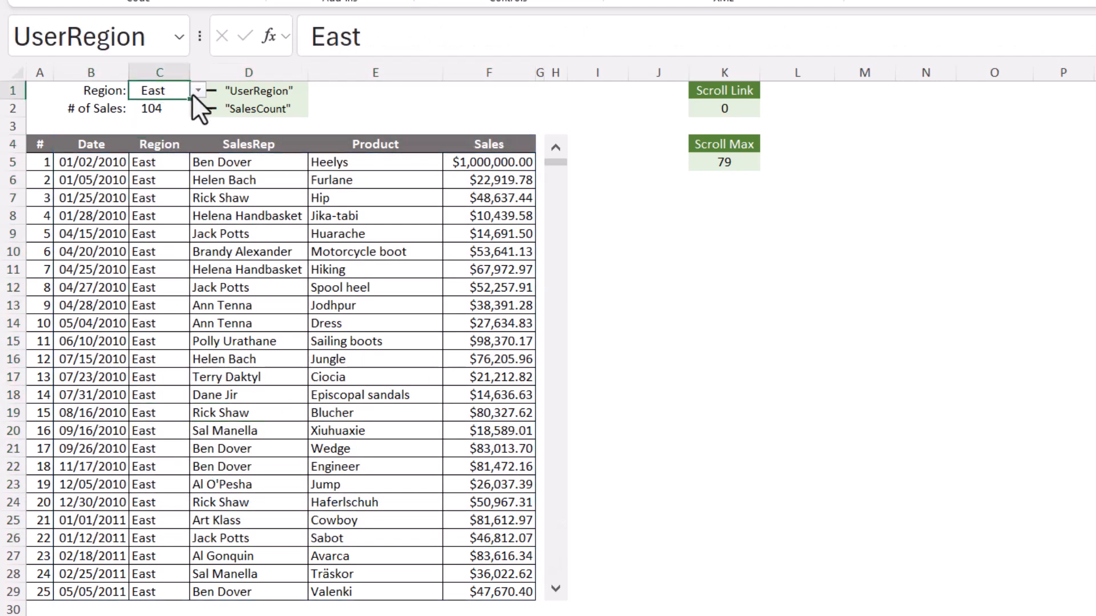
pyautogui.click(197, 90)
pyautogui.click(148, 141)
pyautogui.moveTo(162, 167); pyautogui.dragTo(144, 527)
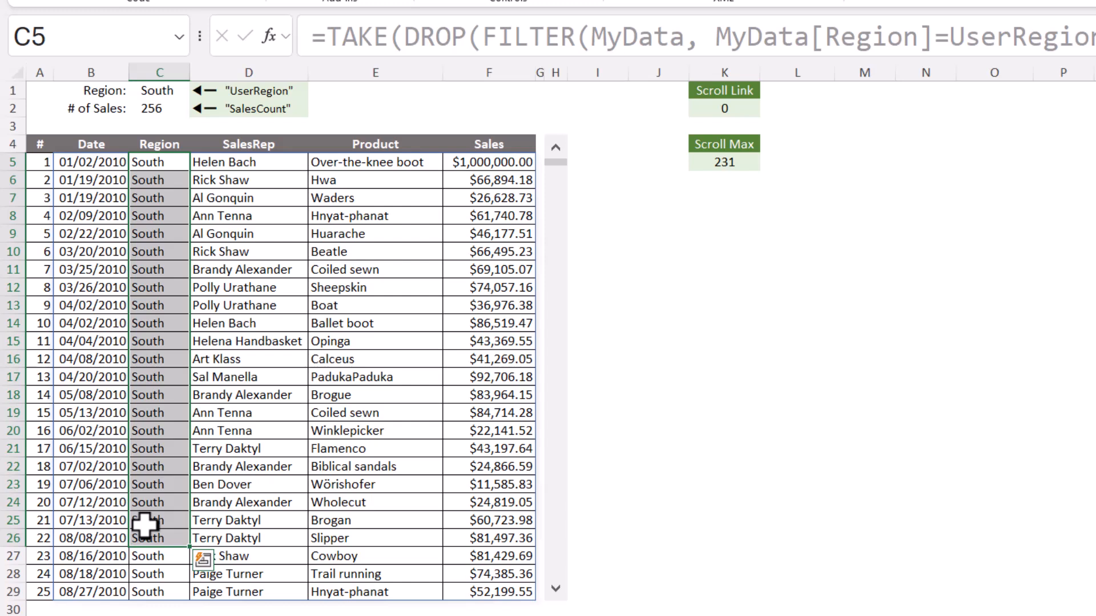
pyautogui.click(151, 180)
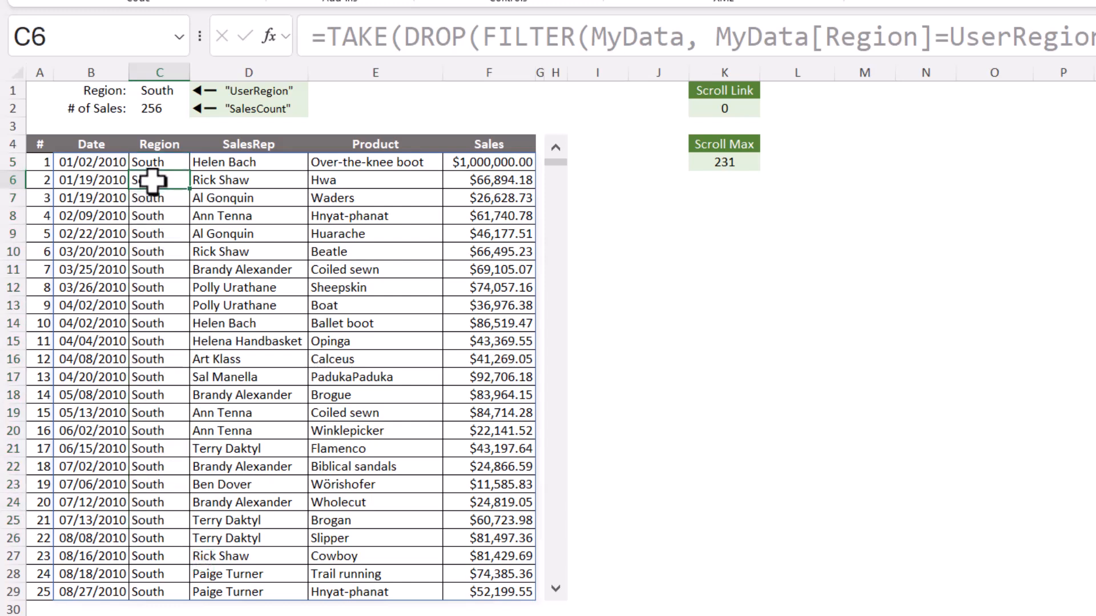
pyautogui.moveTo(151, 146); pyautogui.dragTo(140, 559)
pyautogui.hotkey('ctrl', 'Up')
pyautogui.hotkey('ctrl', 'Up')
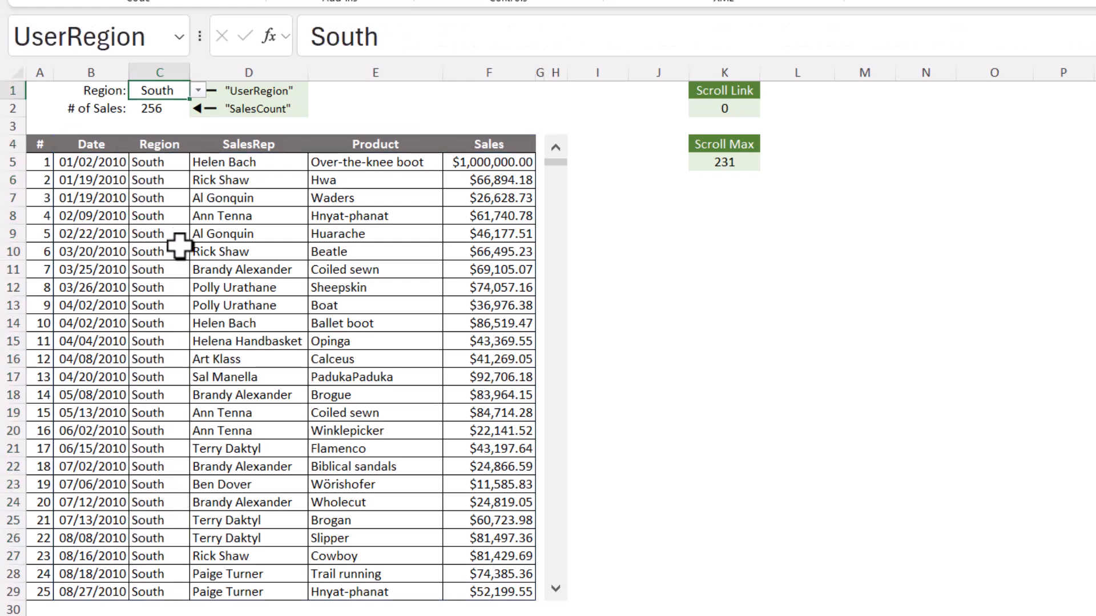
# Set the region to West and review the list's columns, especially the Region column
pyautogui.click(199, 86)
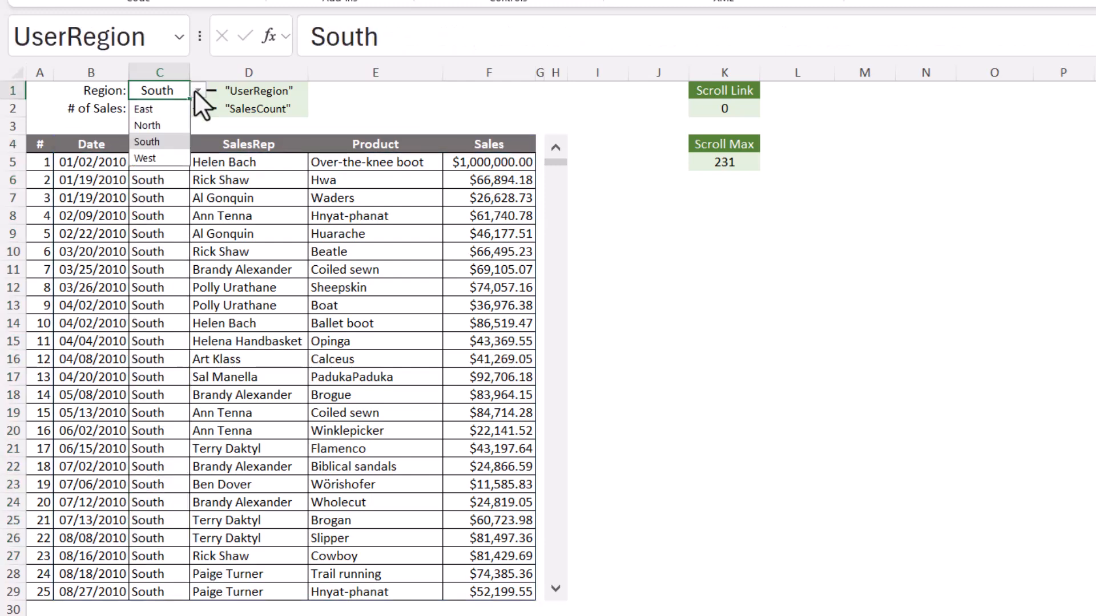
pyautogui.click(153, 155)
pyautogui.moveTo(108, 147); pyautogui.dragTo(485, 557)
pyautogui.moveTo(152, 150); pyautogui.dragTo(184, 554)
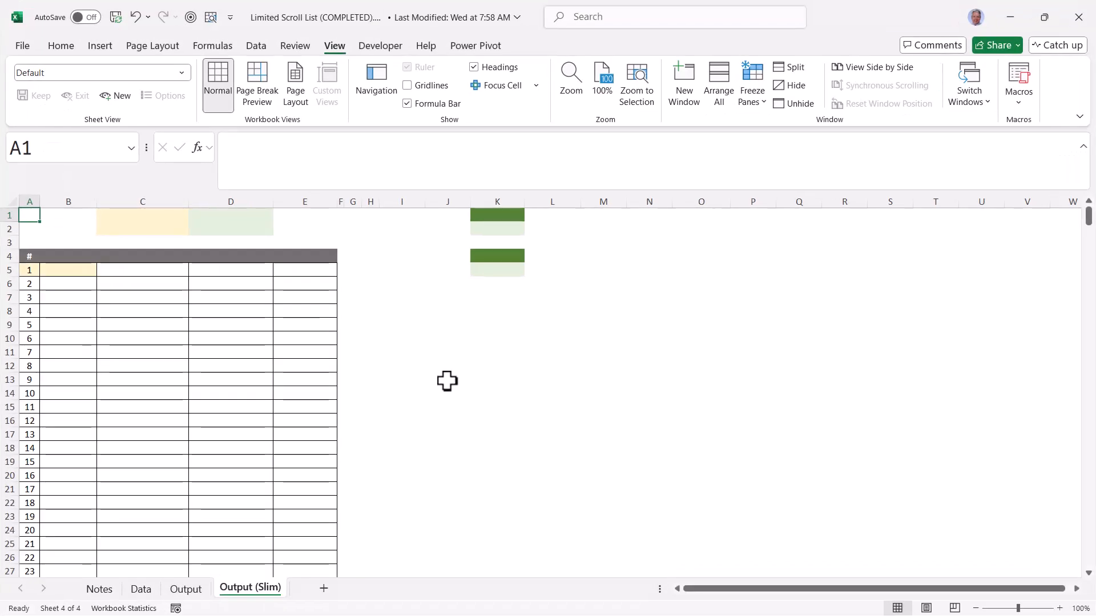
# Enter =MyData[#Headers] in B4 of the Output (Slim) sheet to create the list headers
pyautogui.click(91, 255)
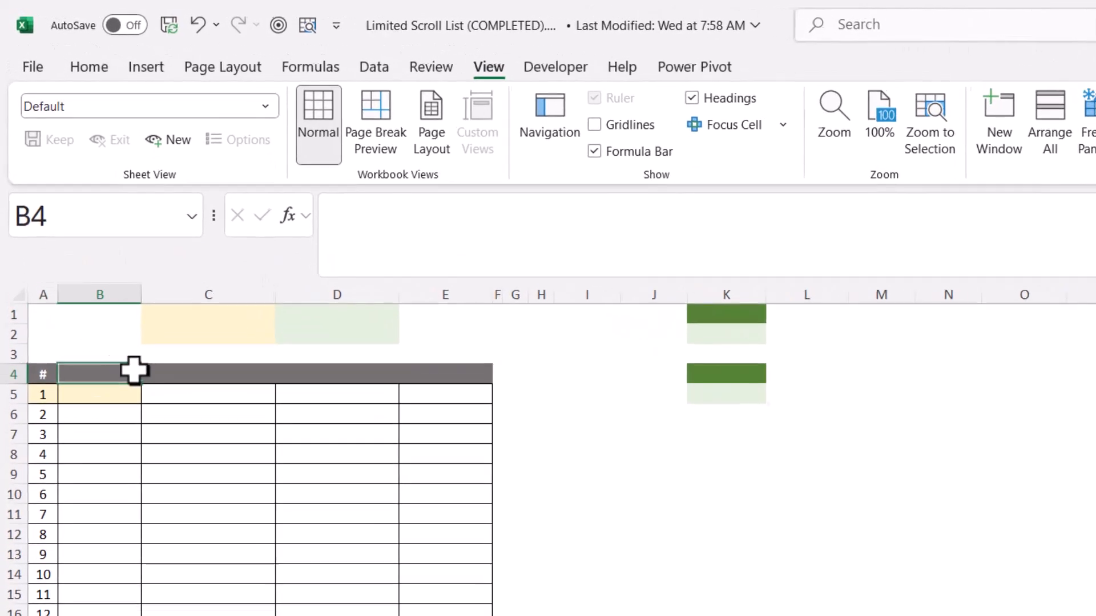
pyautogui.moveTo(134, 371); pyautogui.dragTo(555, 378)
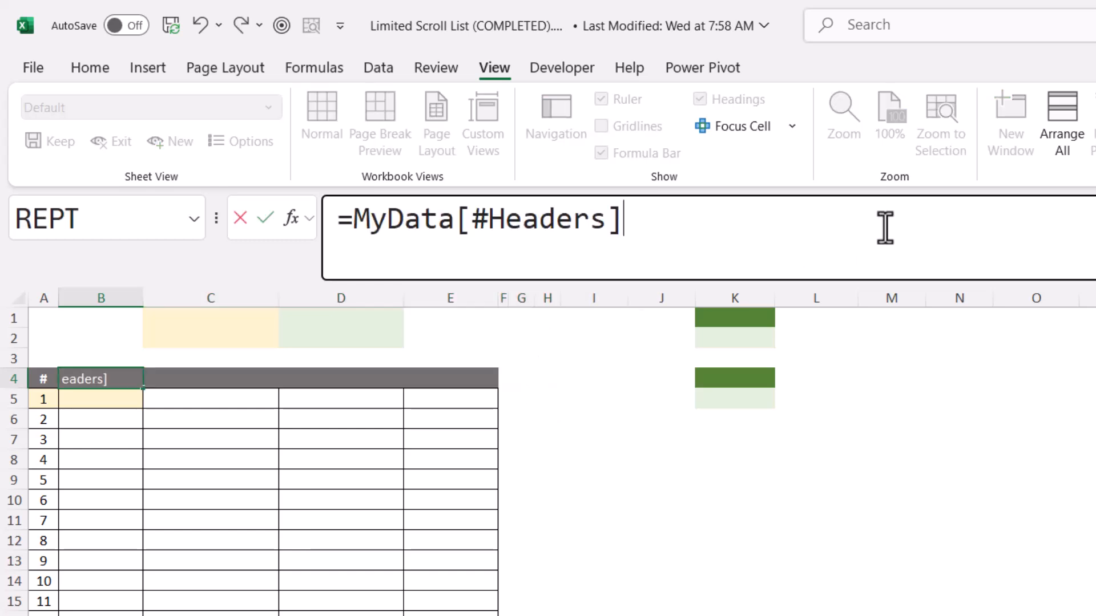
pyautogui.press('Return')
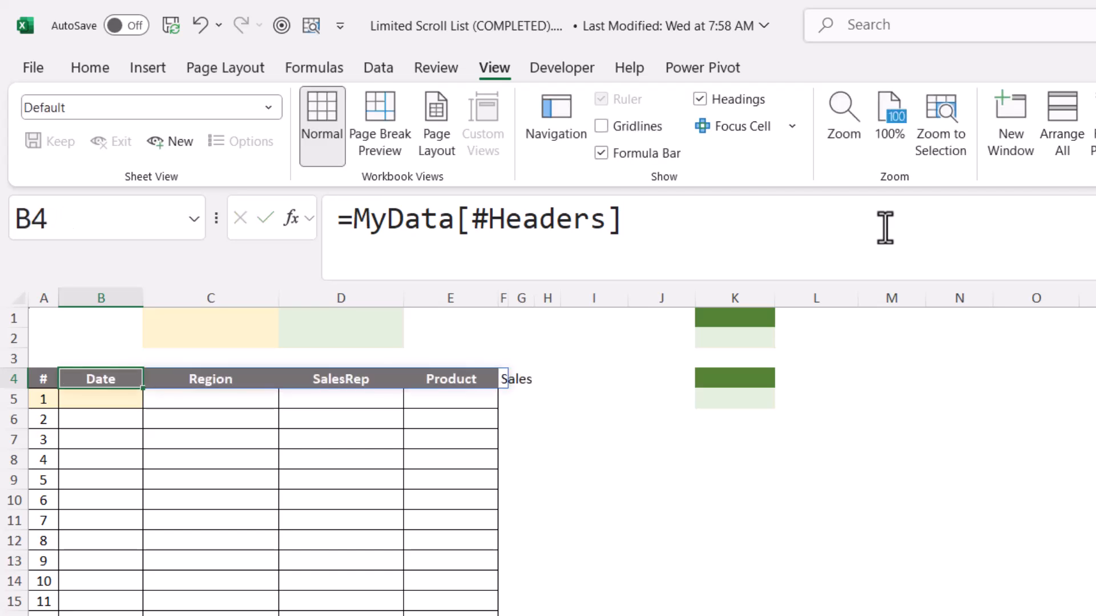
# Wrap the MyData[#Headers] reference in B4 in a CHOOSECOLS function, leaving its column numbers open
pyautogui.moveTo(164, 384); pyautogui.dragTo(191, 548)
pyautogui.click(134, 379)
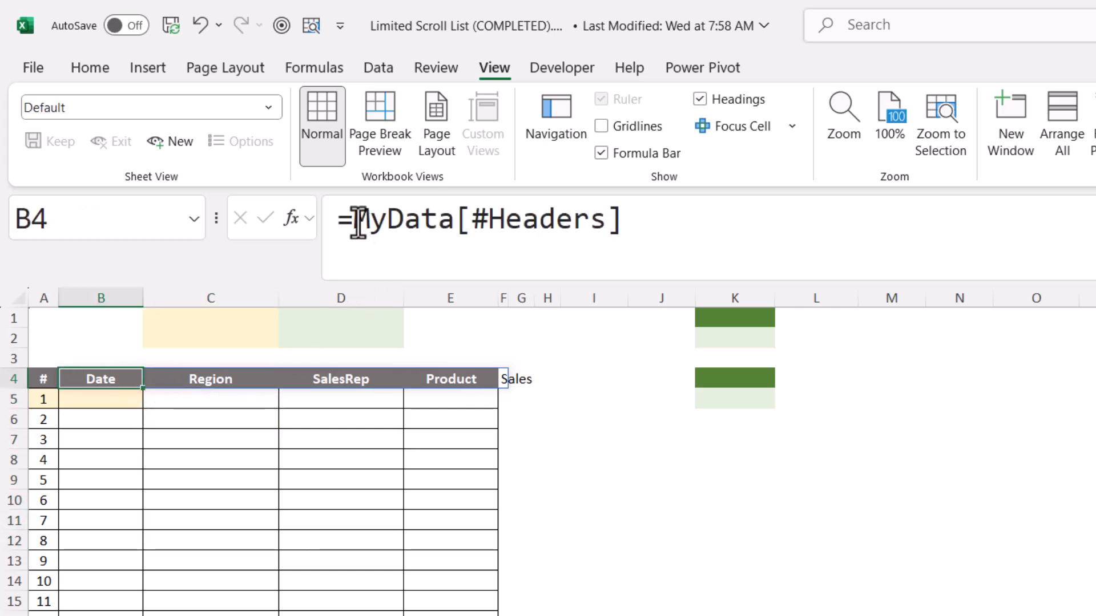
pyautogui.click(477, 221)
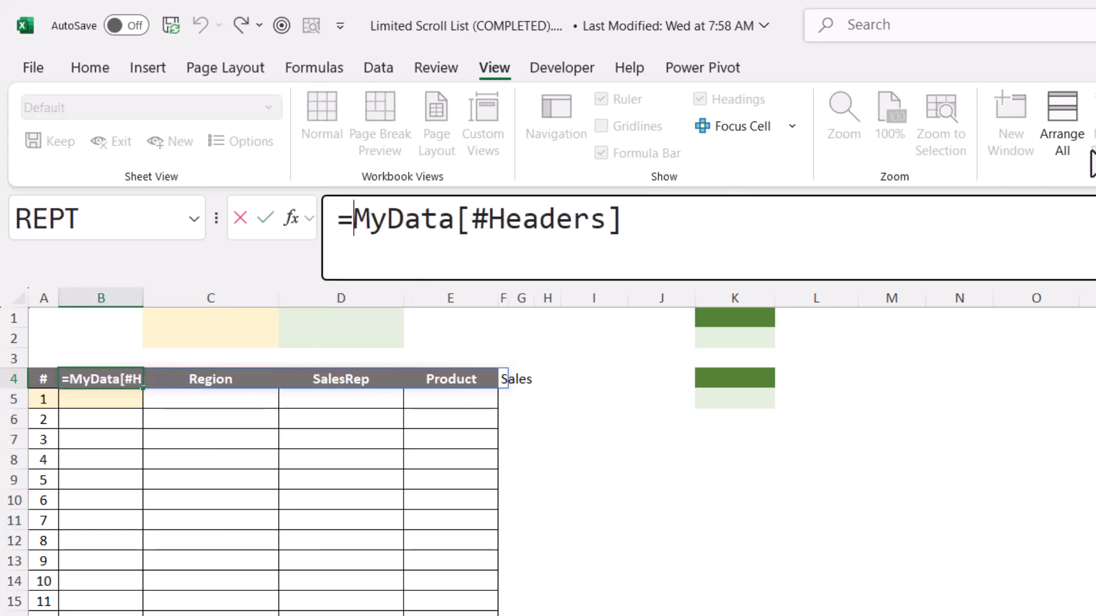
pyautogui.write('Choo')
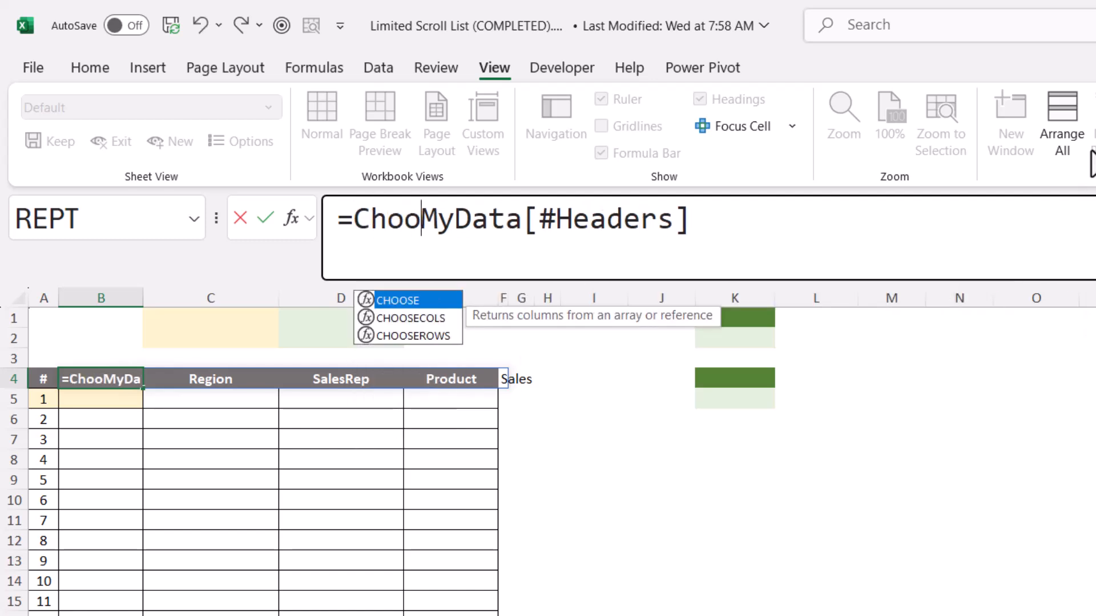
pyautogui.press('Down')
pyautogui.press('Tab')
pyautogui.press('End')
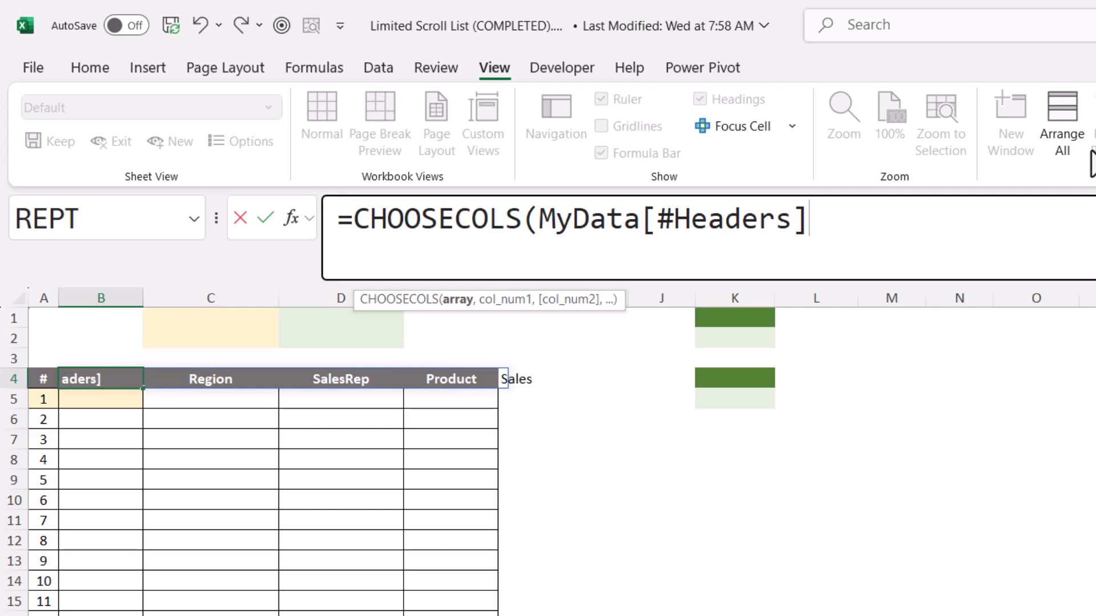
pyautogui.write(',')
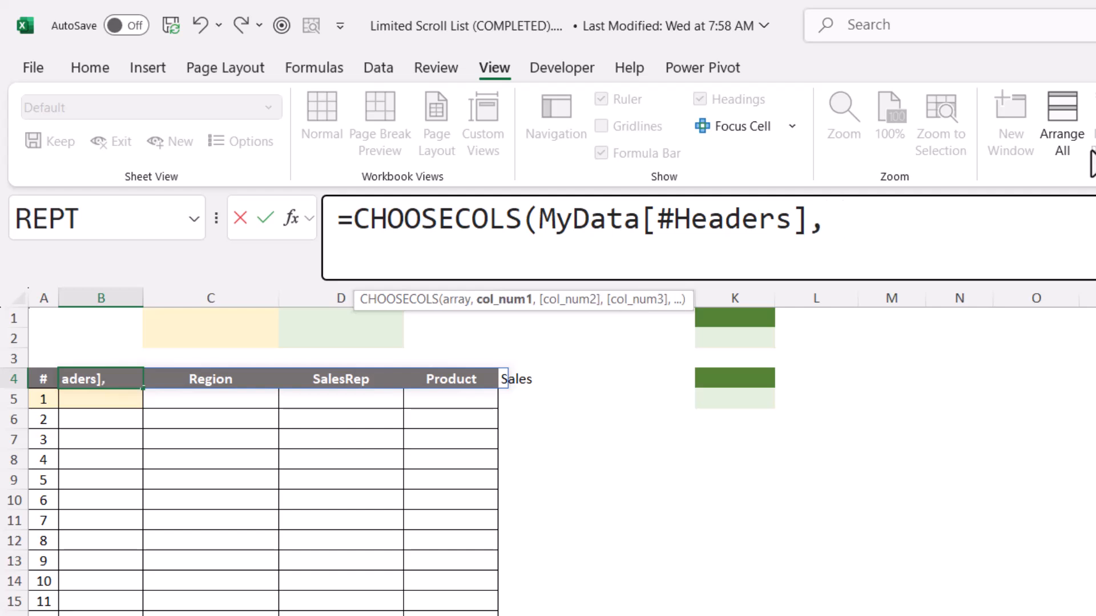
pyautogui.press('BackSpace')
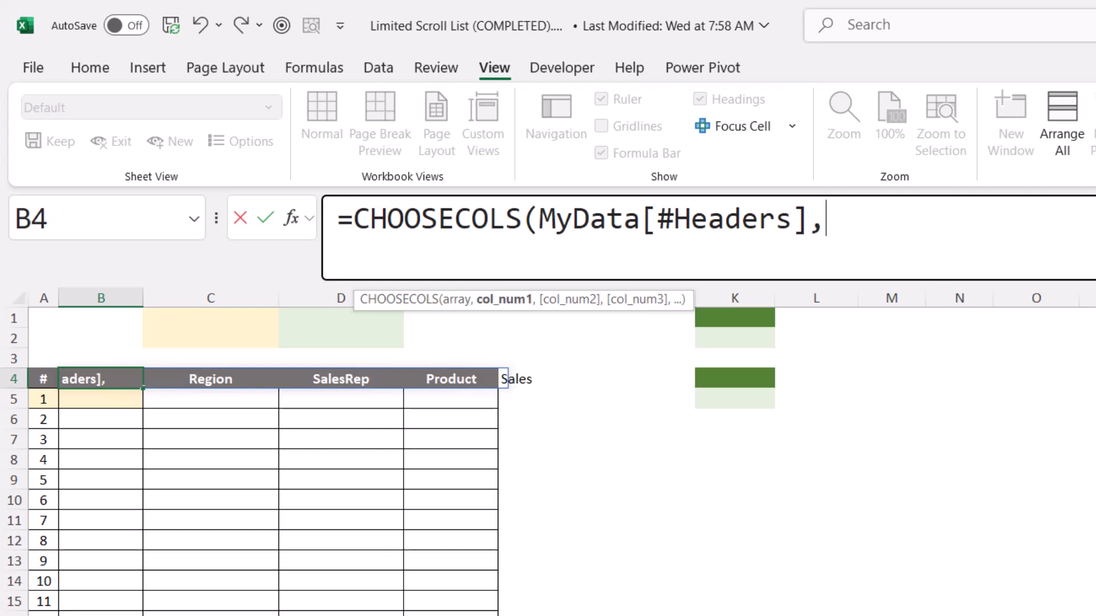
# Refer to the Data sheet's column order and complete B4 as =CHOOSECOLS(MyData[#Headers], {1,3,4,5}) to omit the Region header
pyautogui.click(177, 615)
pyautogui.press('BackSpace')
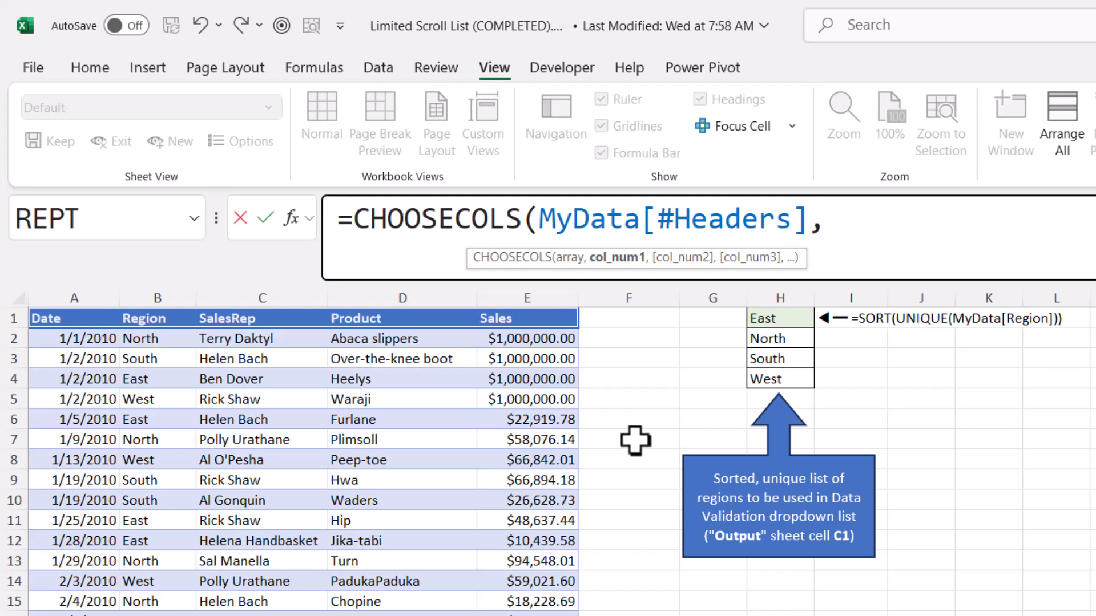
pyautogui.write('{')
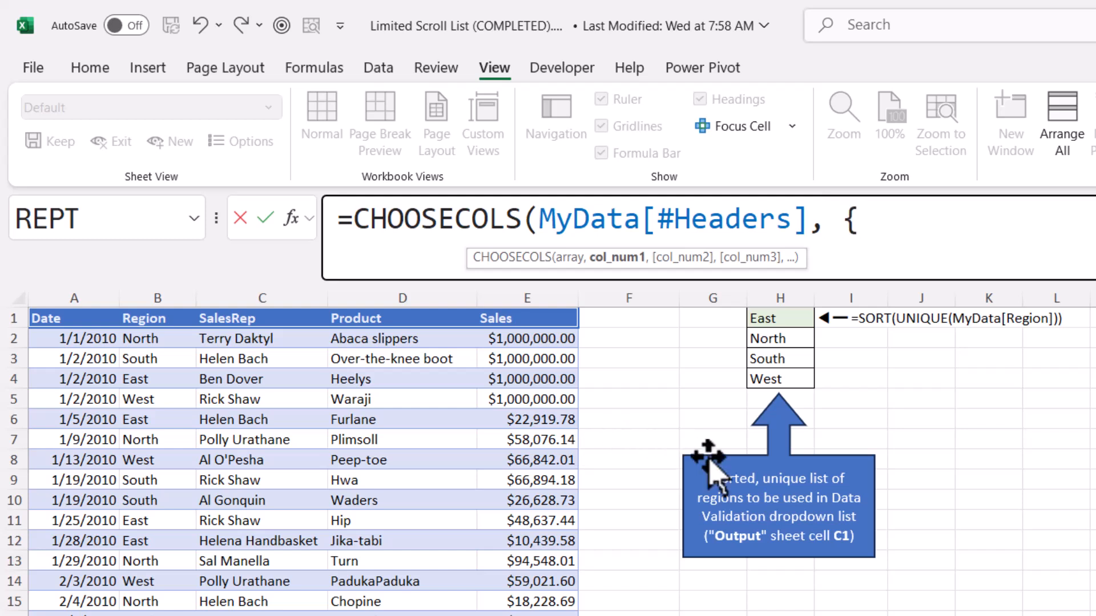
pyautogui.write('1,3,4,5')
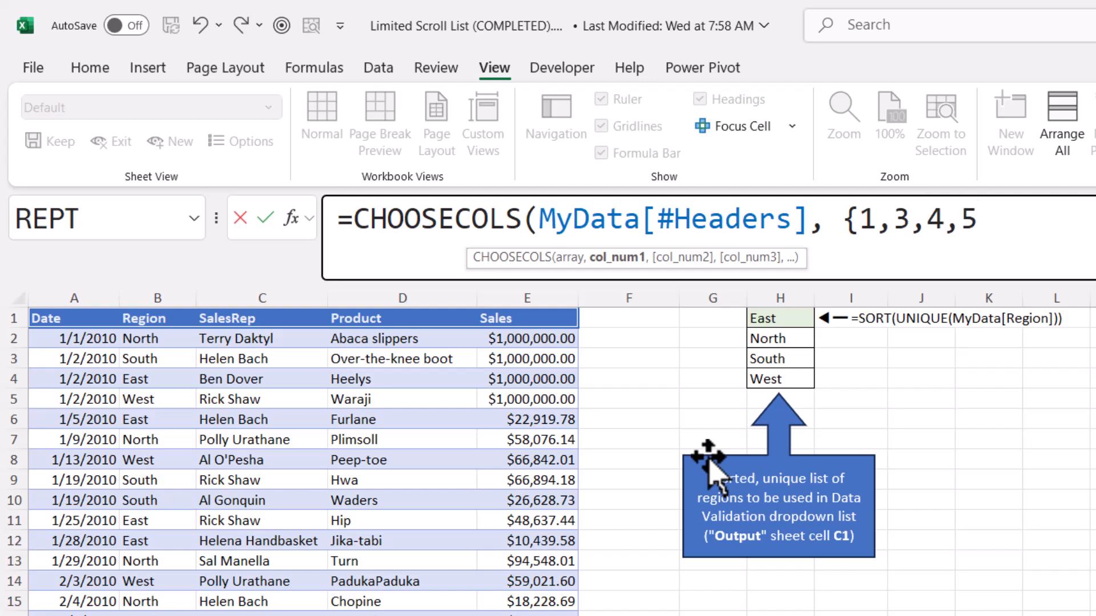
pyautogui.write('})')
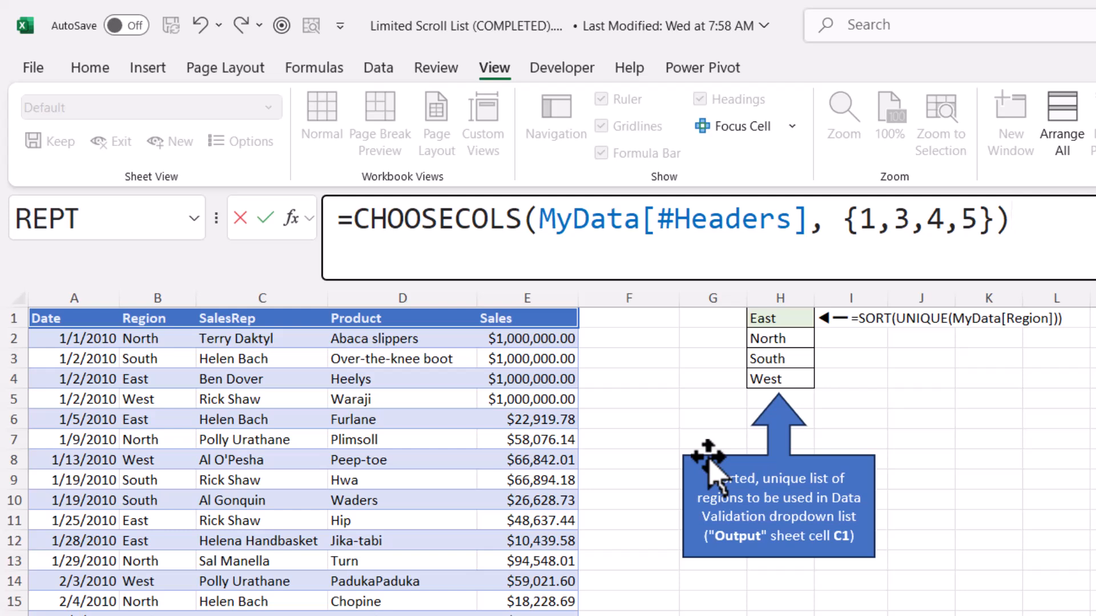
pyautogui.press('Return')
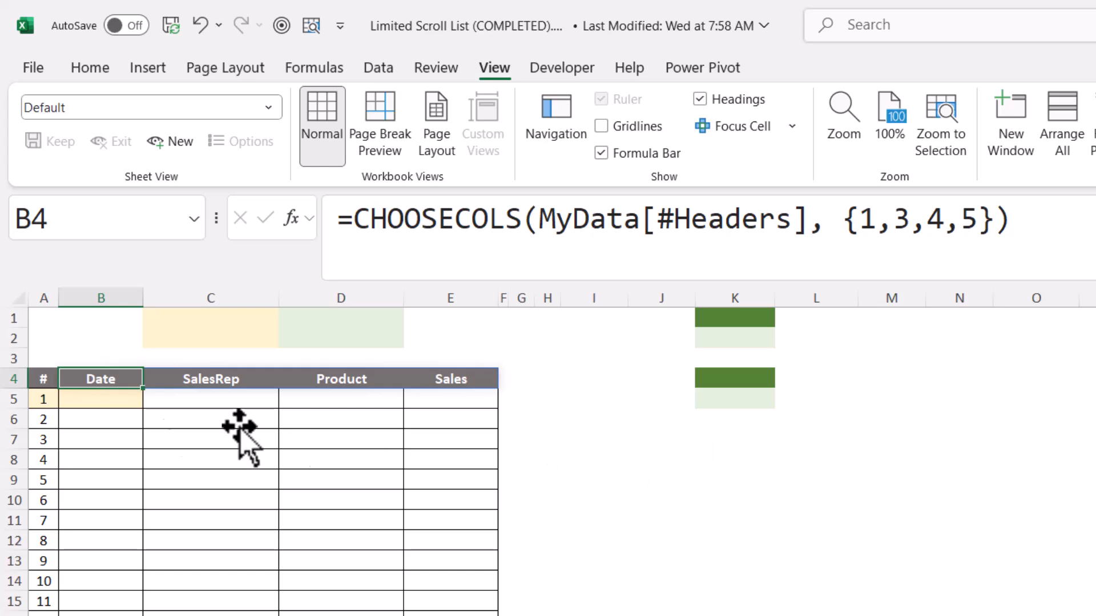
# Wrap the FILTER expression inside B5's TAKE/DROP formula in a CHOOSECOLS function, leaving its column numbers open
pyautogui.click(114, 399)
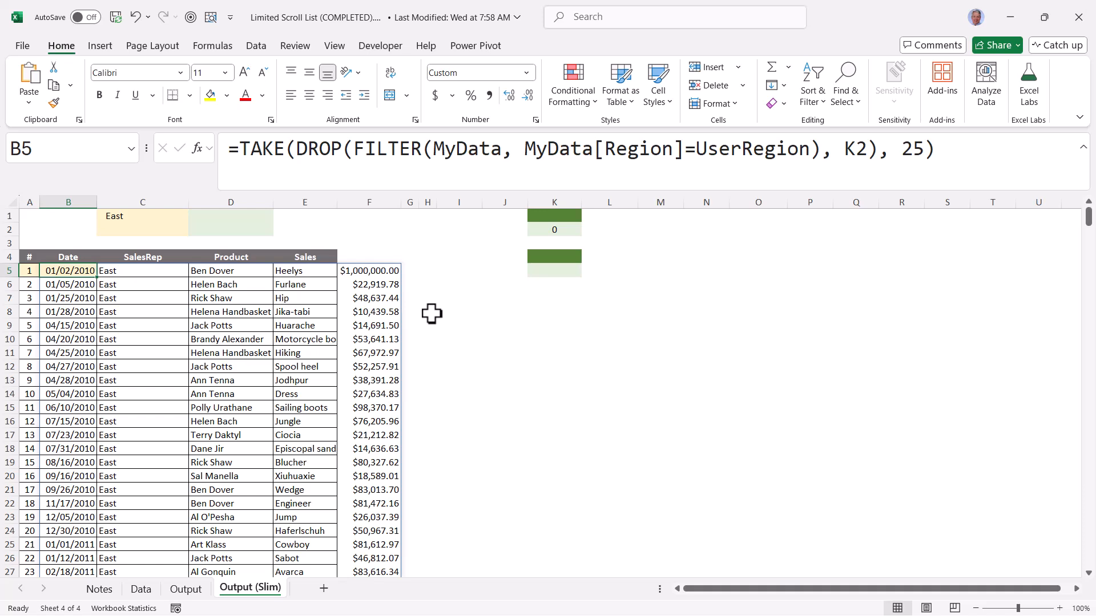
pyautogui.moveTo(354, 150); pyautogui.dragTo(825, 153)
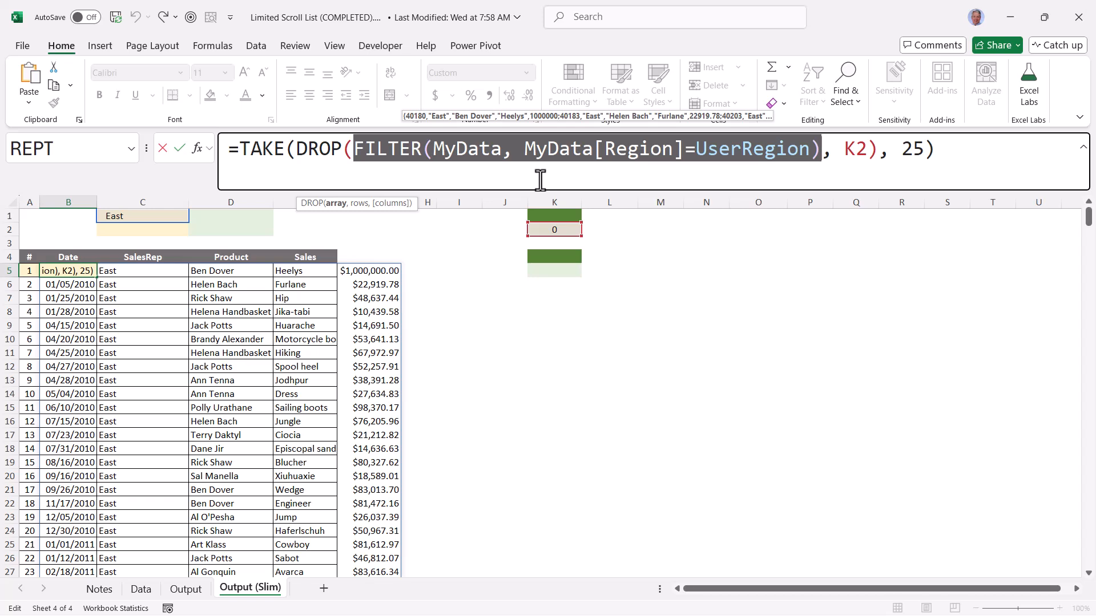
pyautogui.click(354, 150)
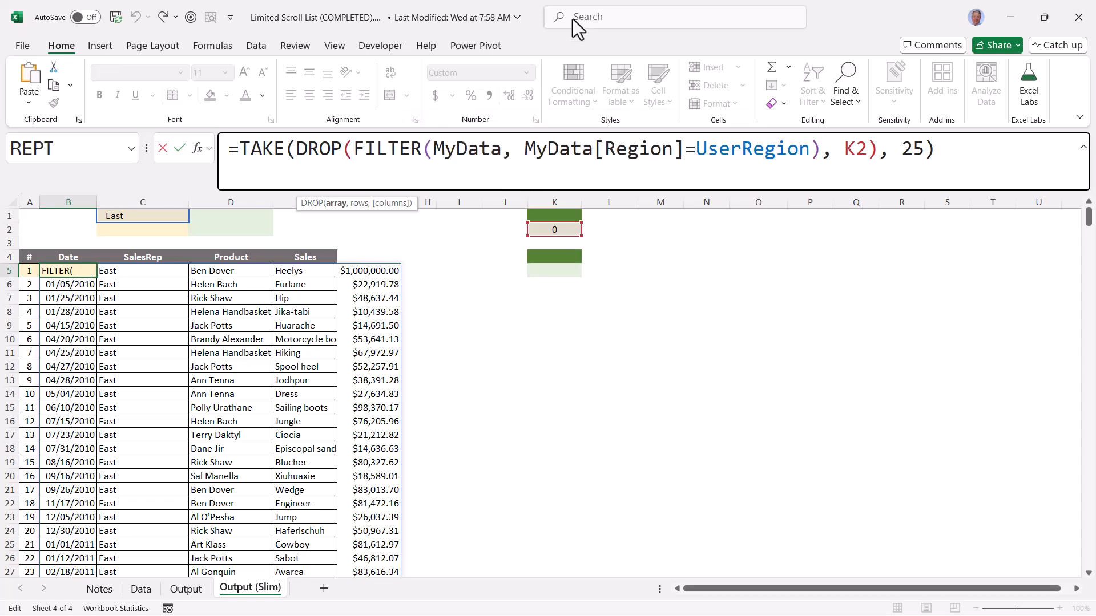
pyautogui.write('CHoo')
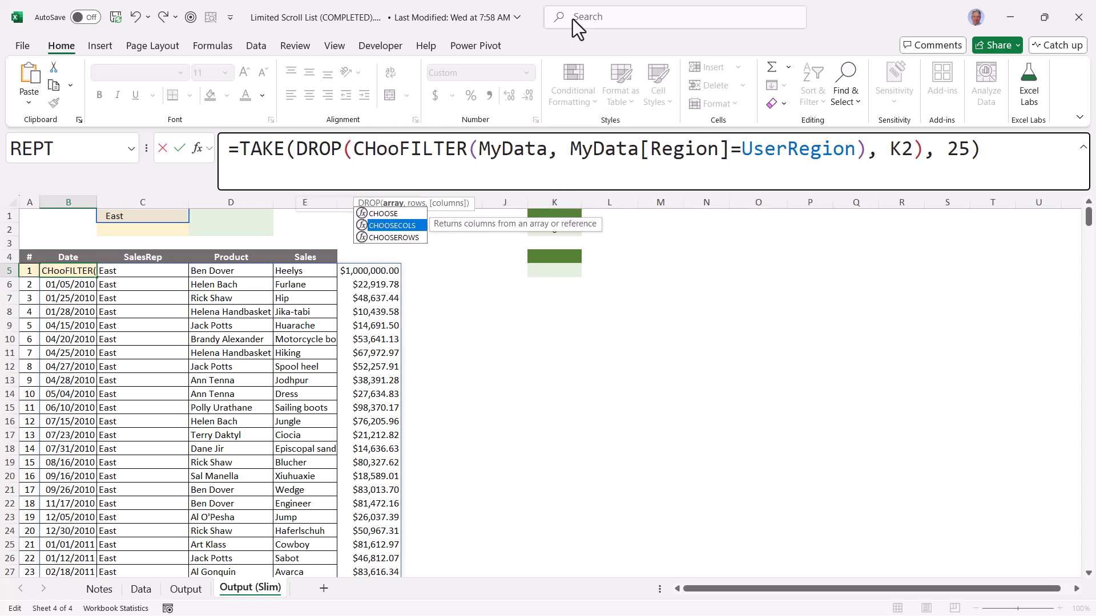
pyautogui.press('Tab')
pyautogui.click(425, 205)
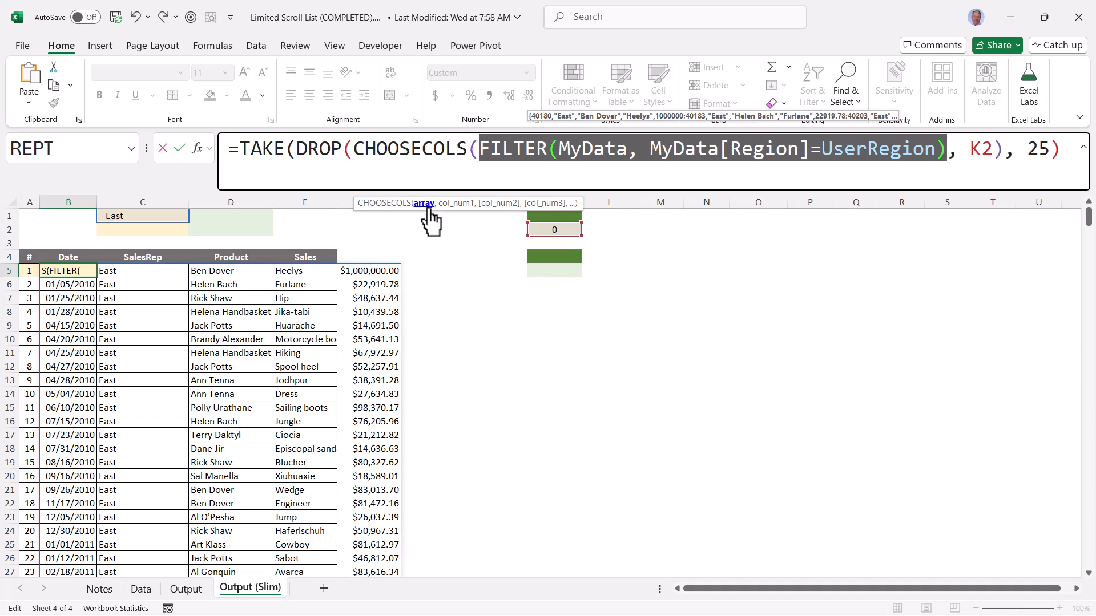
# Complete B5 as =TAKE(DROP(CHOOSECOLS(FILTER(MyData, MyData[Region]=UserRegion), {1,3,4,5}), K2), 25) to omit the Region column
pyautogui.press('Right')
pyautogui.press('Right')
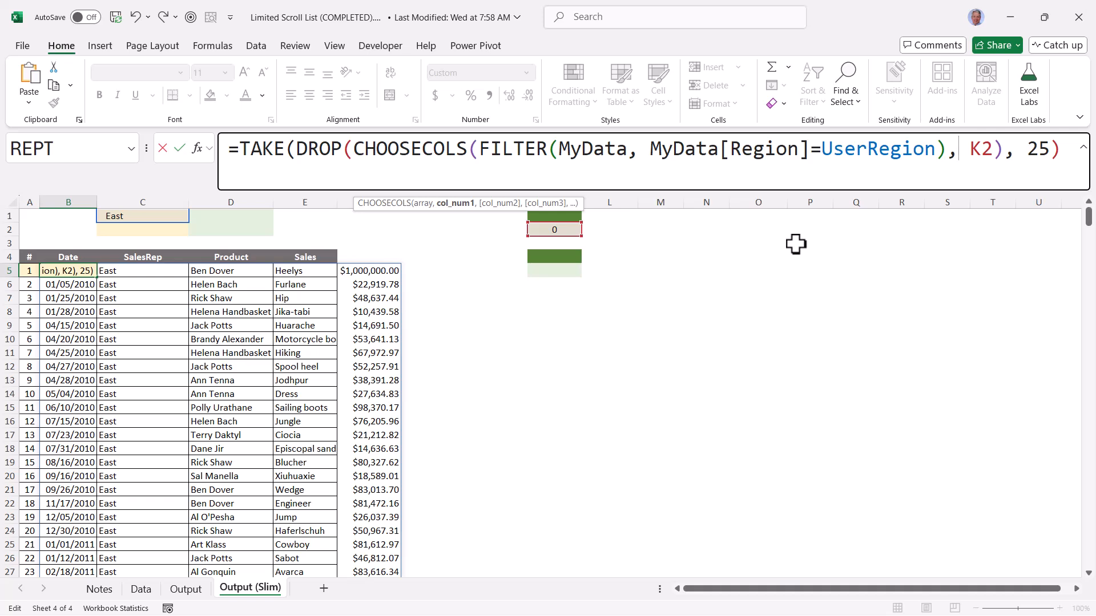
pyautogui.write('{ ')
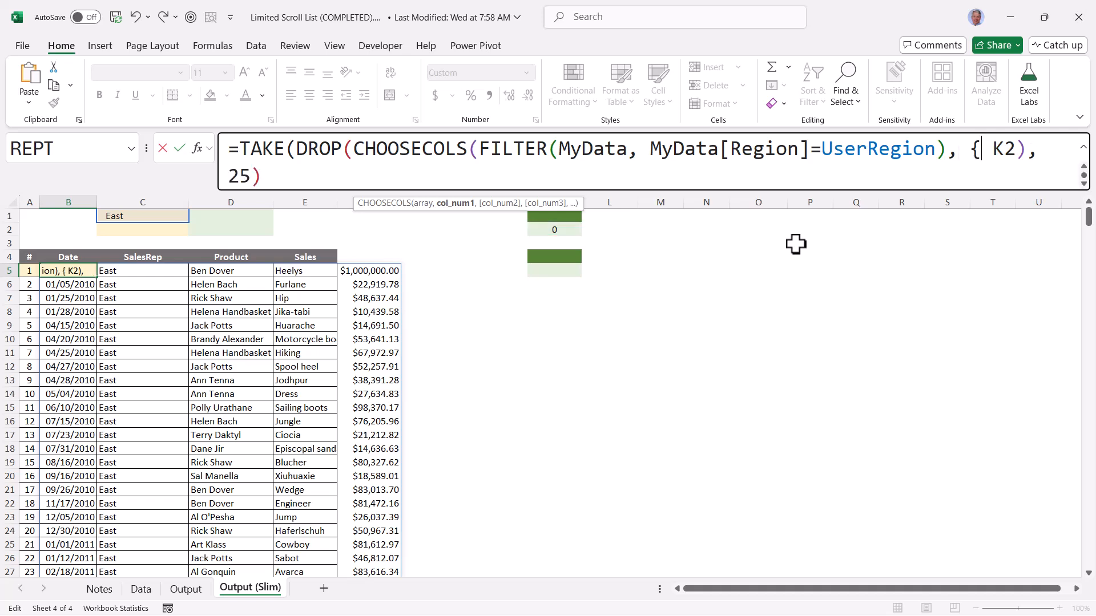
pyautogui.write('1,3,4,5')
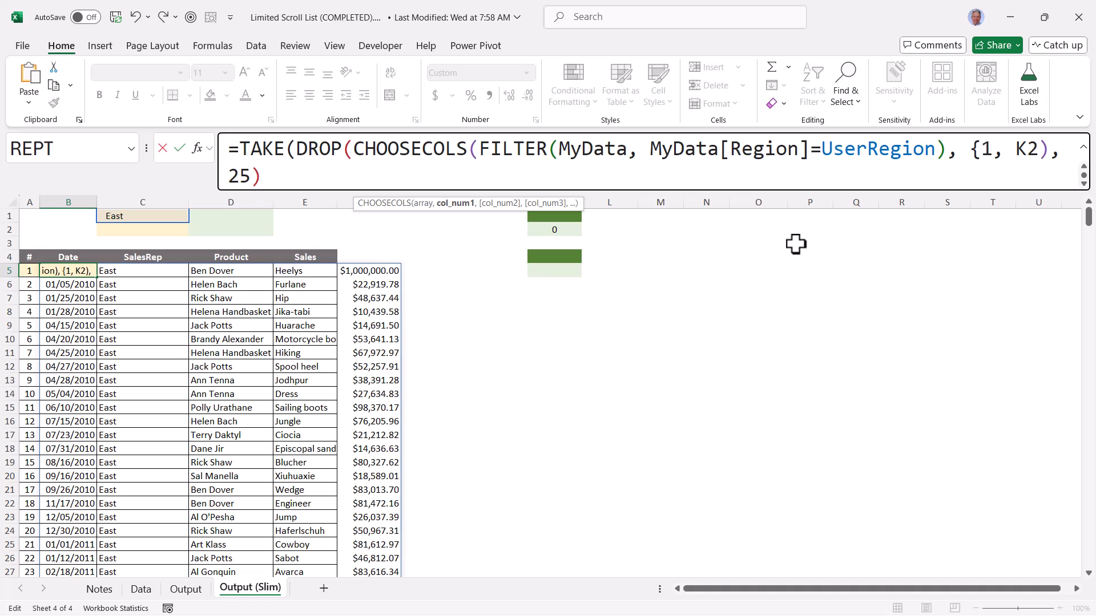
pyautogui.write('})')
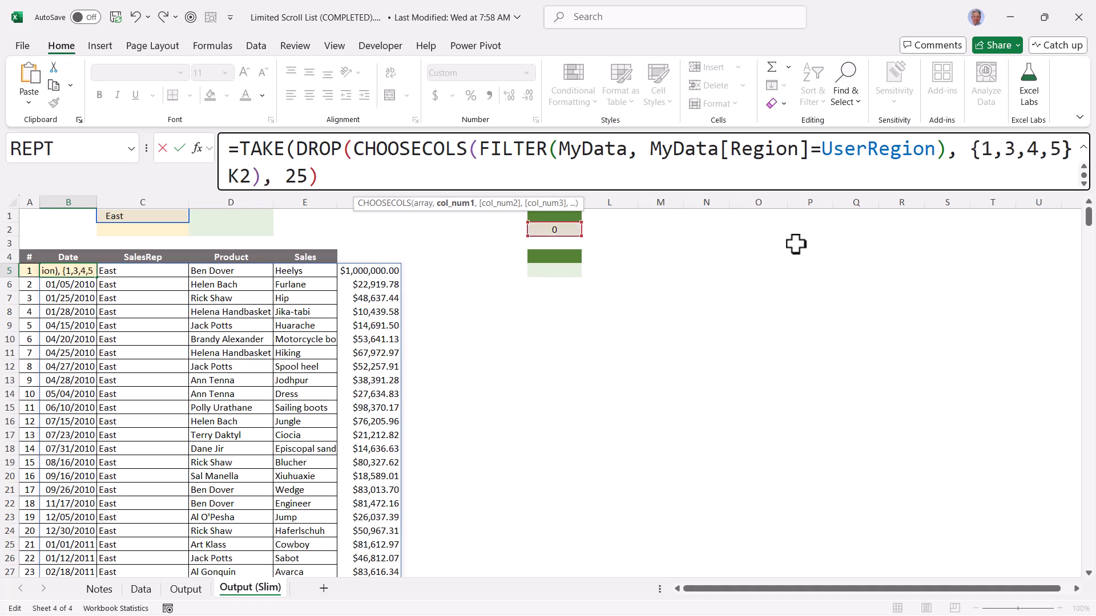
pyautogui.write(',')
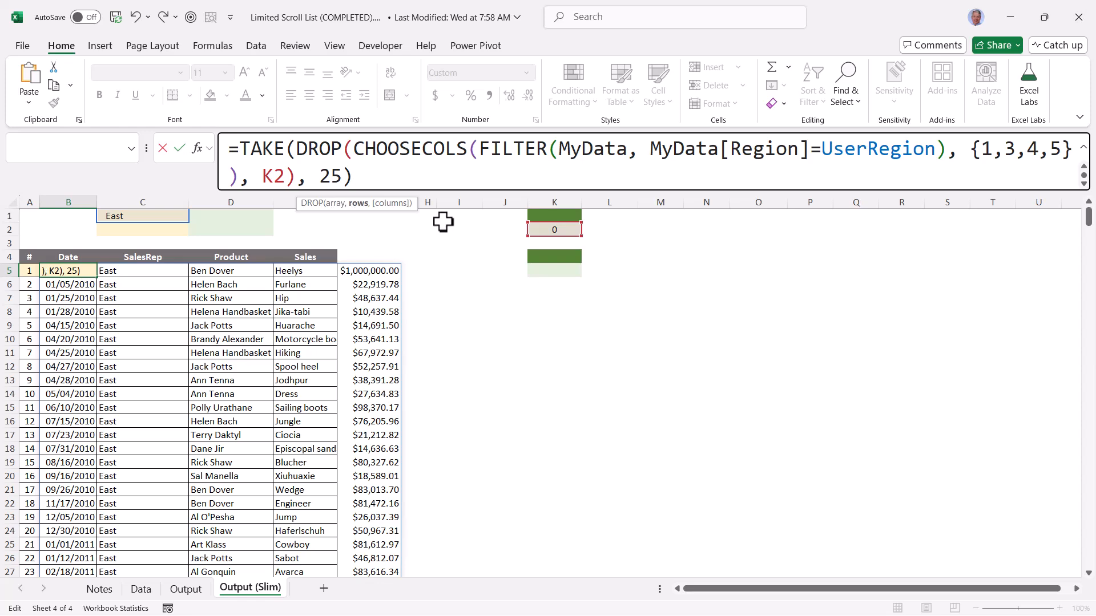
pyautogui.hotkey('ctrl', 'Return')
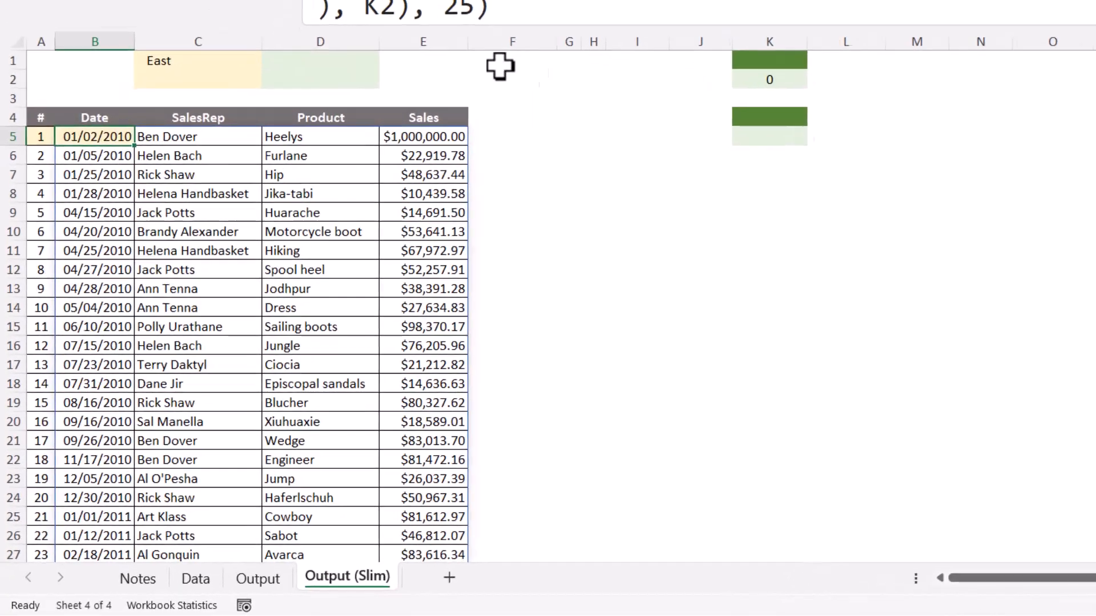
# Test the slim list by setting the region to North and then South, and move its scroll bar to the last record
pyautogui.click(186, 220)
pyautogui.click(280, 40)
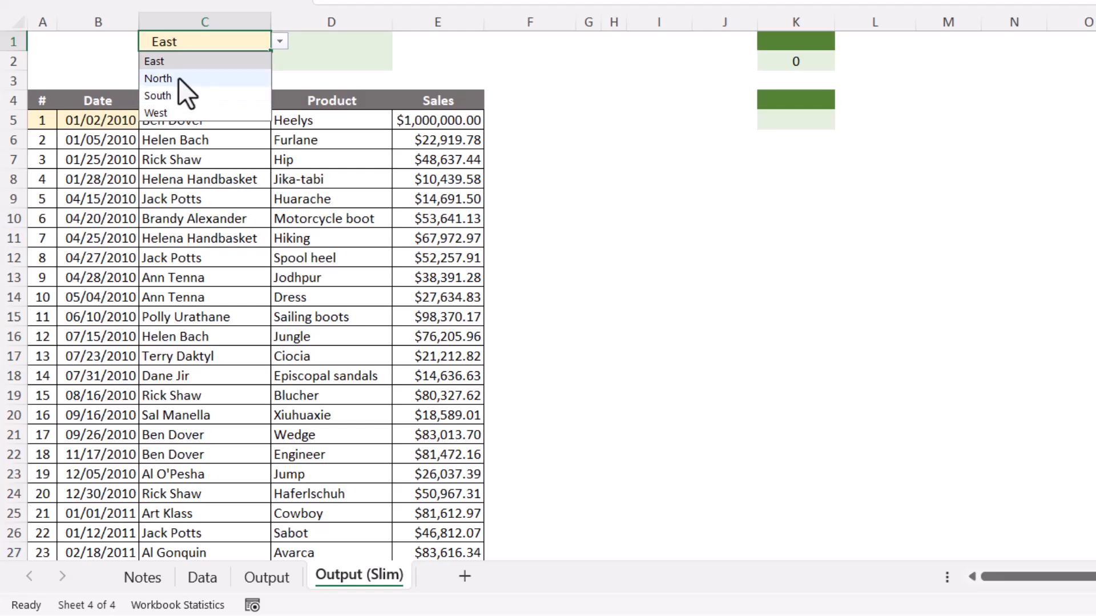
pyautogui.click(178, 77)
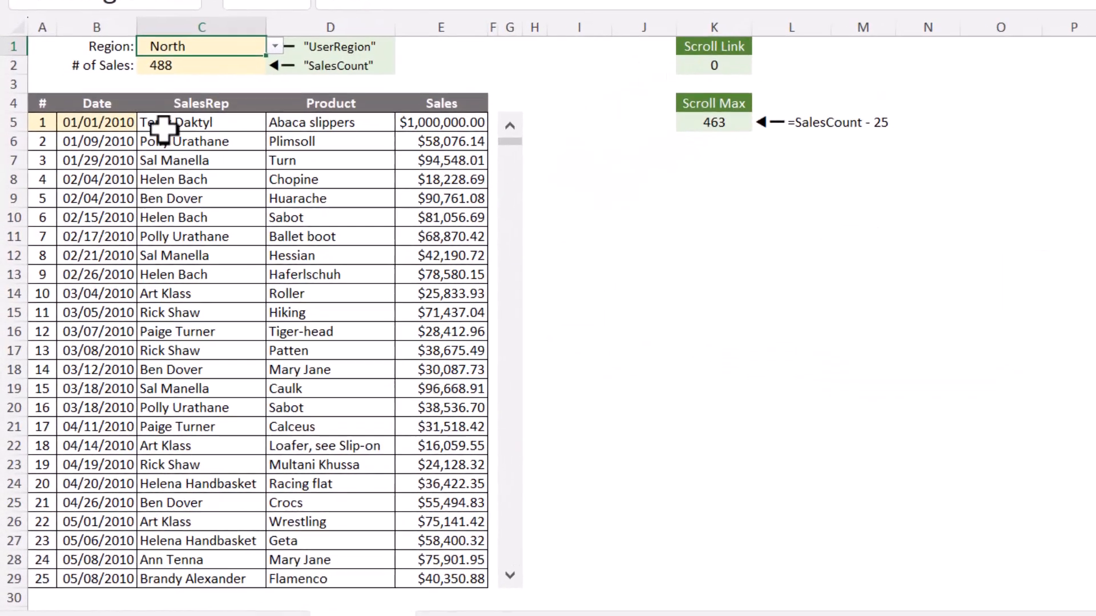
pyautogui.click(275, 47)
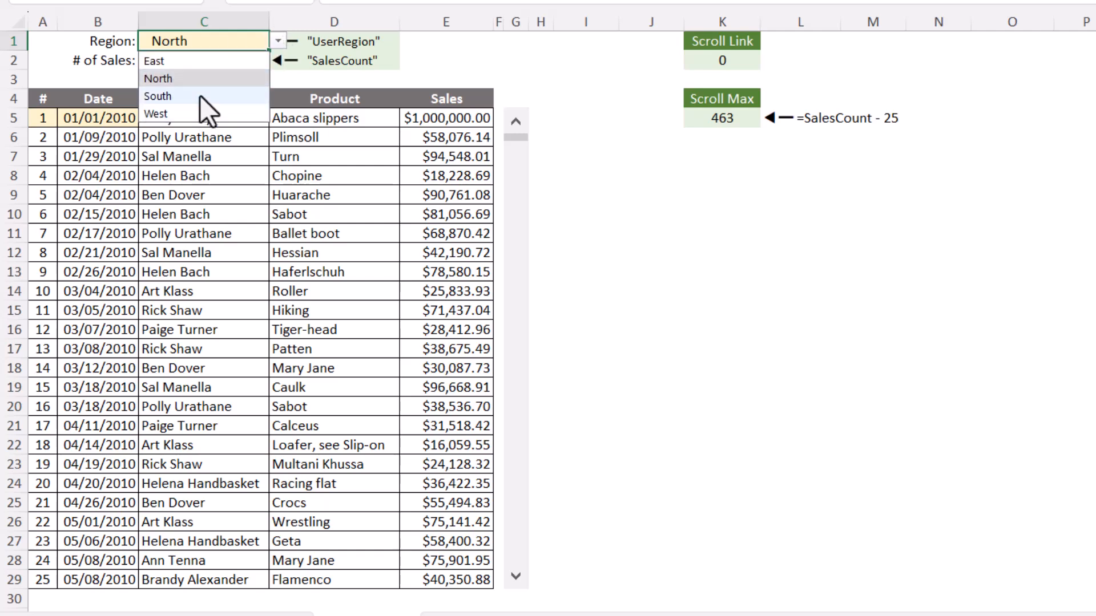
pyautogui.click(204, 97)
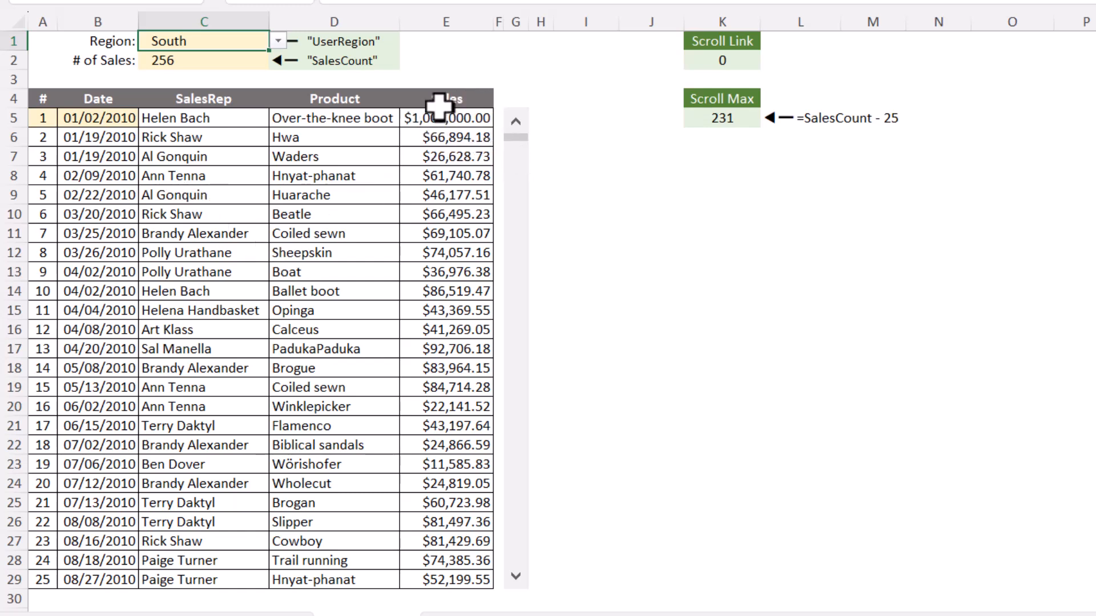
pyautogui.moveTo(510, 154); pyautogui.dragTo(519, 582)
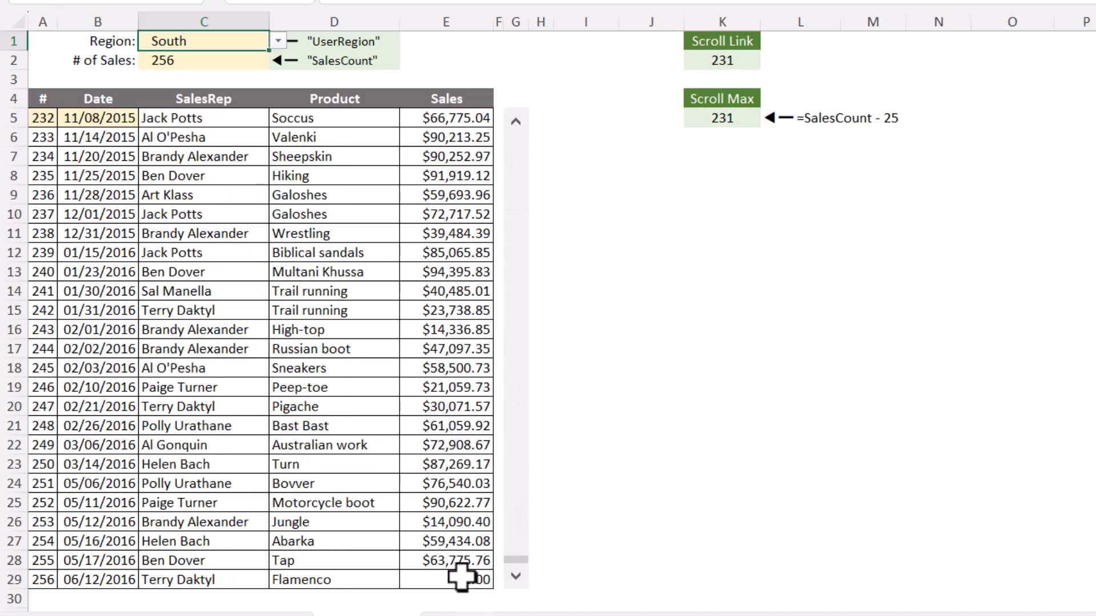
# Review the formula references below the slim list and the written build instructions on the Notes sheet
pyautogui.scroll(-3, 366, 464)
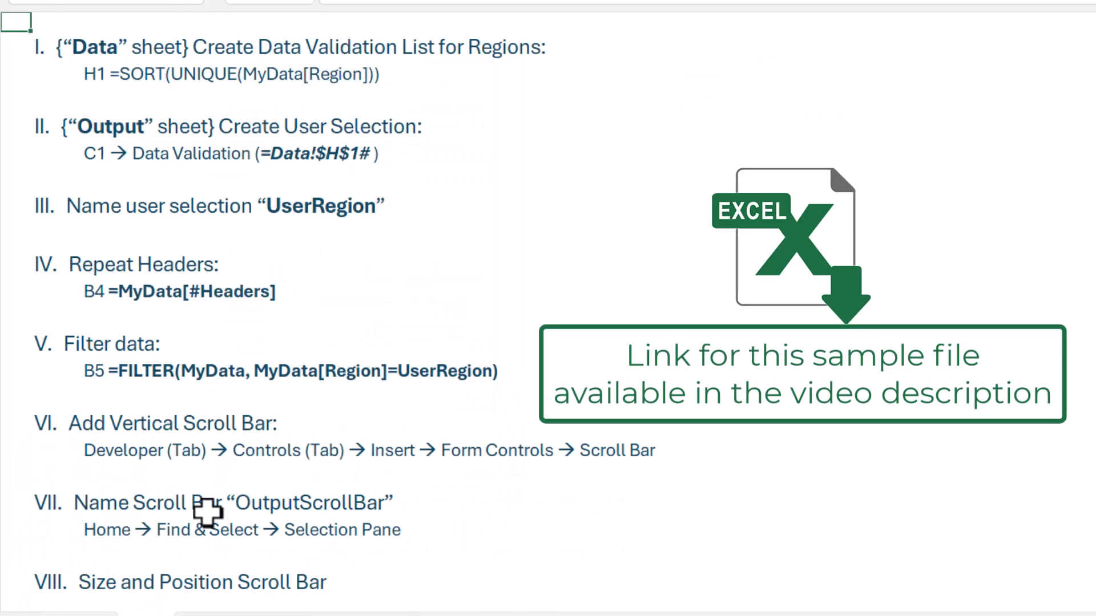
pyautogui.scroll(-5, 262, 379)
pyautogui.scroll(-15, 262, 379)
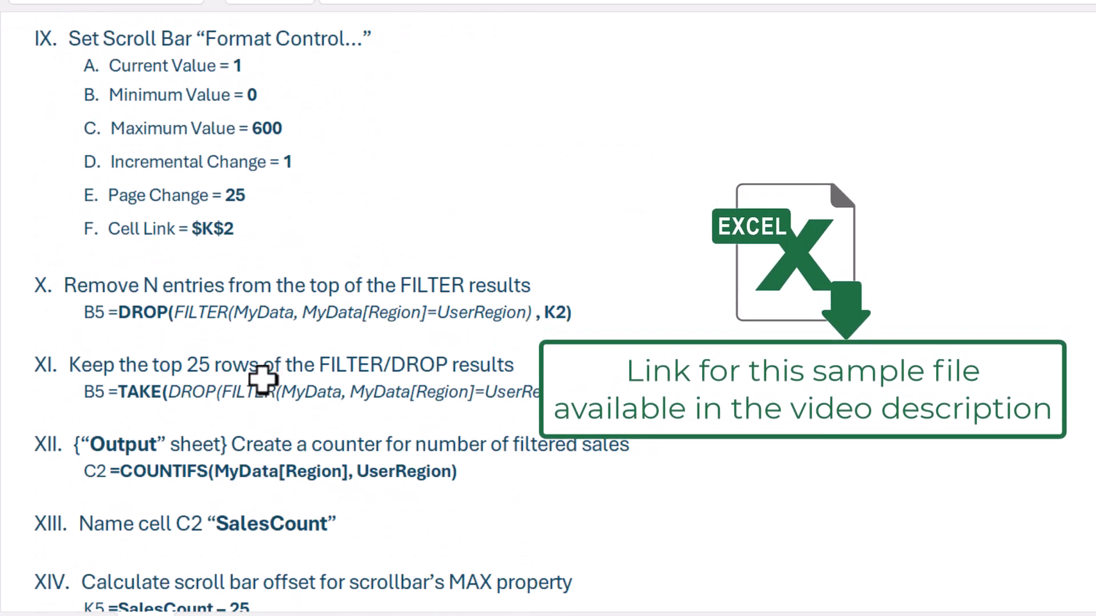
pyautogui.scroll(-2, 263, 379)
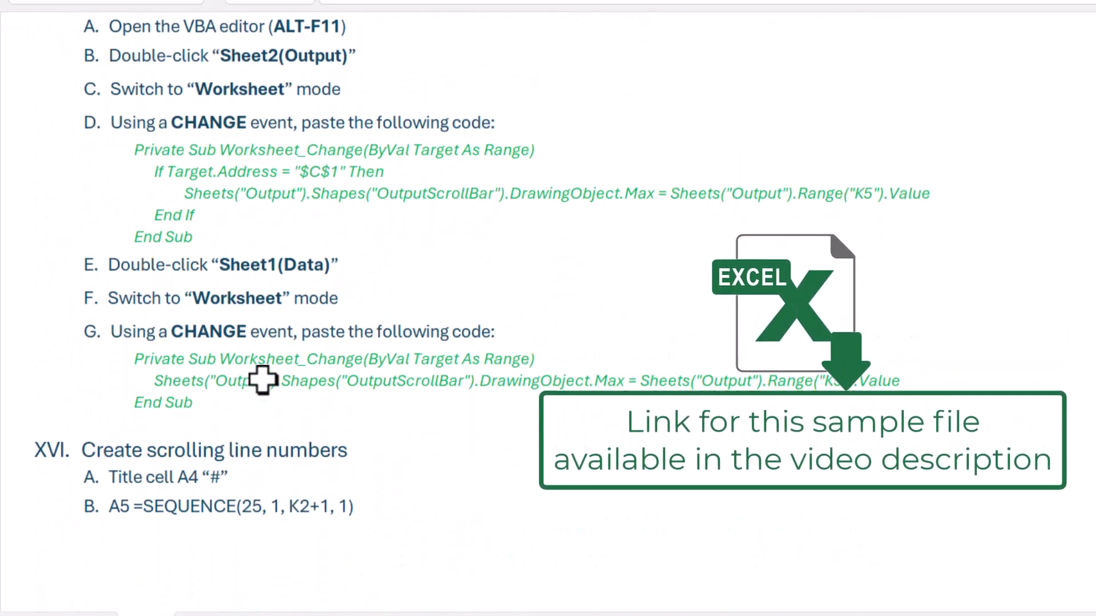